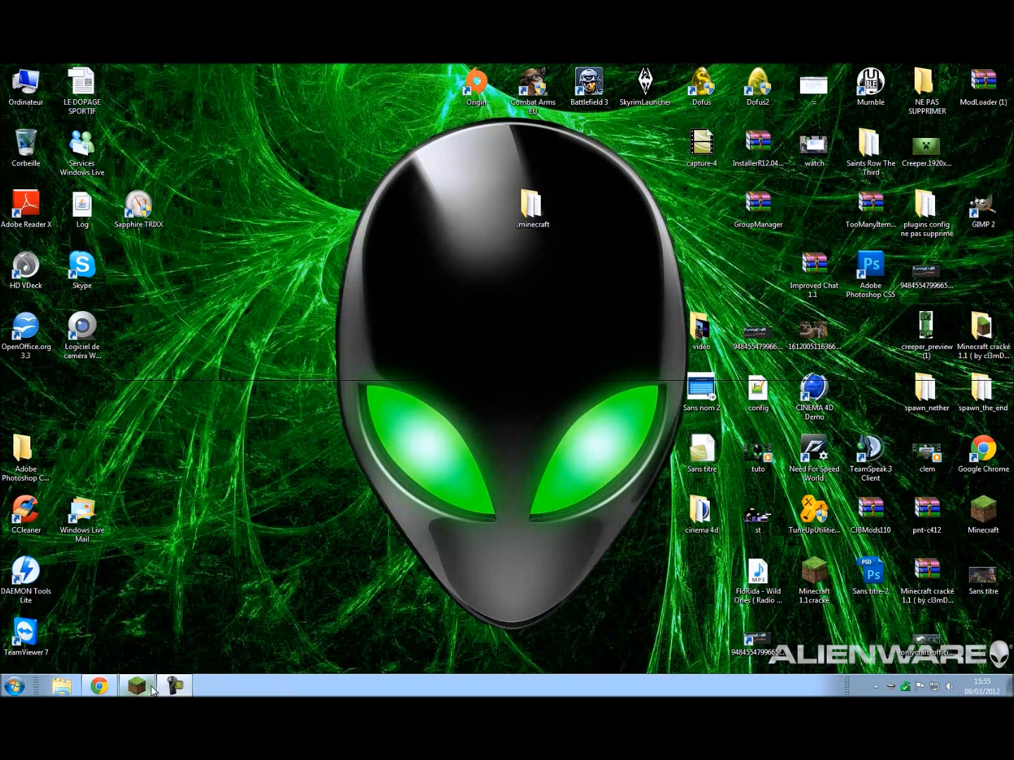
Create a new folder named Serveur on the desktop.
{"action": "right_click", "coordinate": [347, 442]}
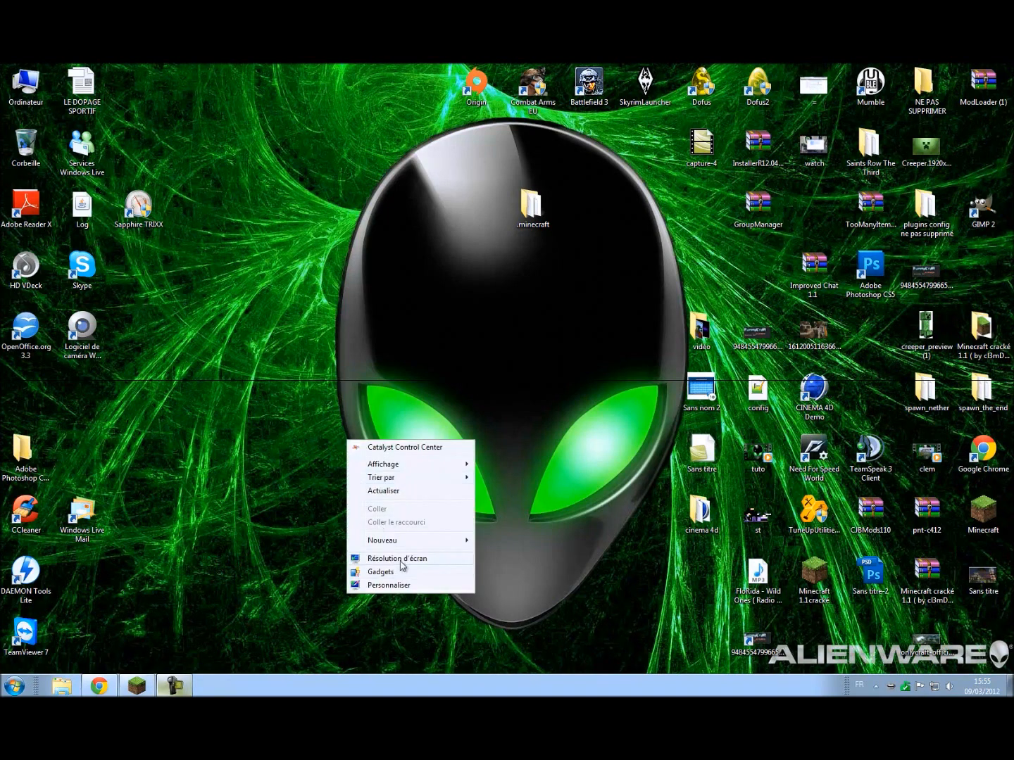
{"action": "mouse_move", "coordinate": [422, 540]}
{"action": "left_click", "coordinate": [548, 364]}
{"action": "type", "text": "Serveur"}
{"action": "key", "text": "Return"}
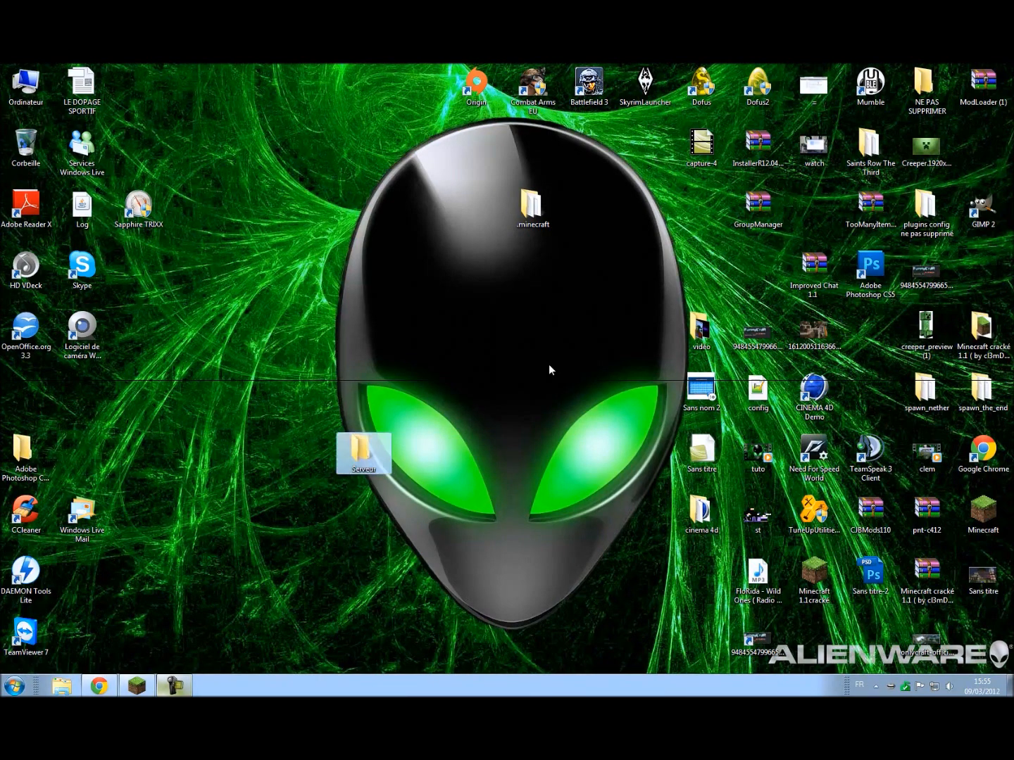
{"action": "left_click", "coordinate": [313, 519]}
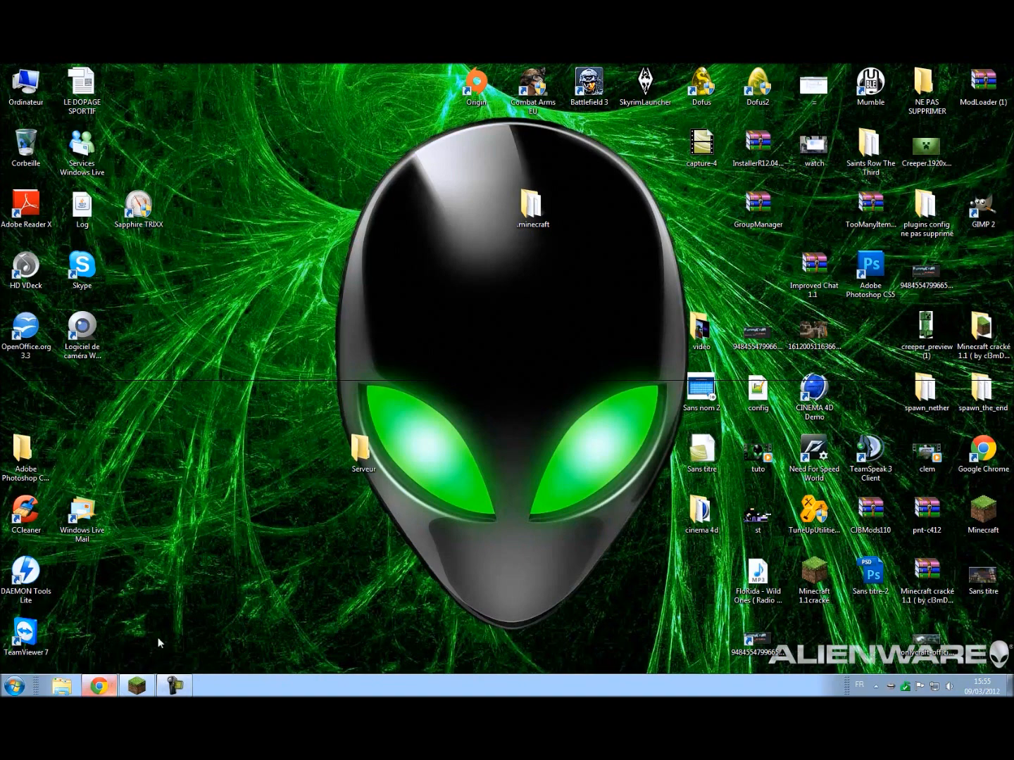
Switch to Chrome and search the web for "bukkit" in a new tab.
{"action": "left_click", "coordinate": [99, 686]}
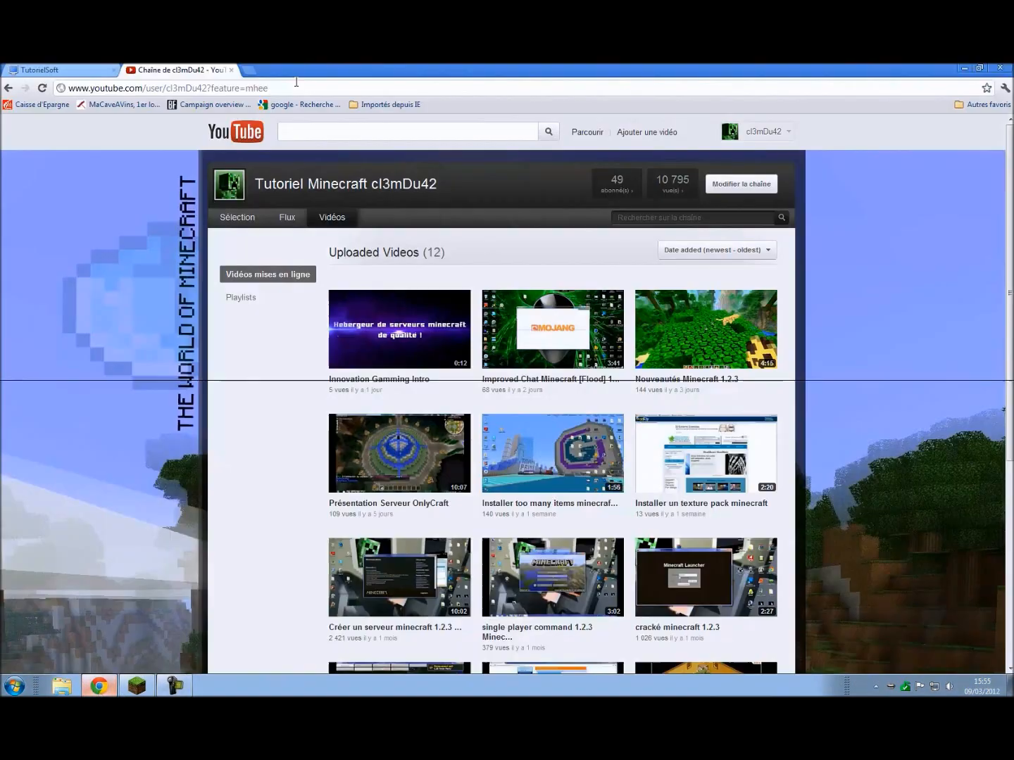
{"action": "left_click", "coordinate": [246, 72]}
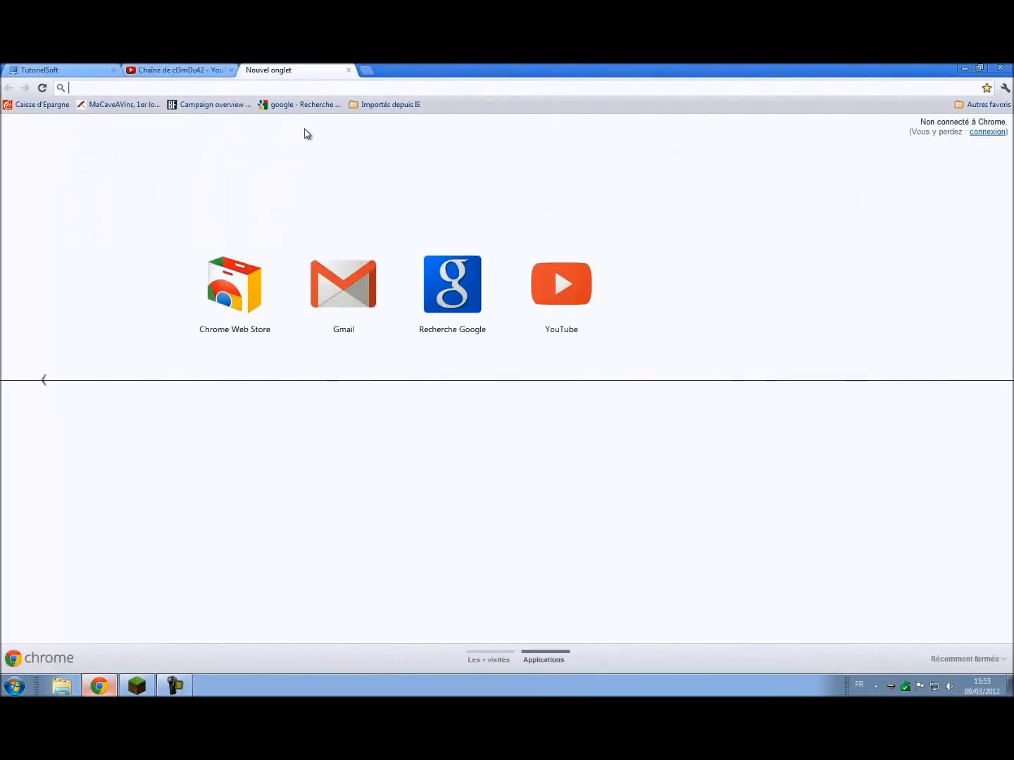
{"action": "type", "text": "bukkit"}
{"action": "key", "text": "Return"}
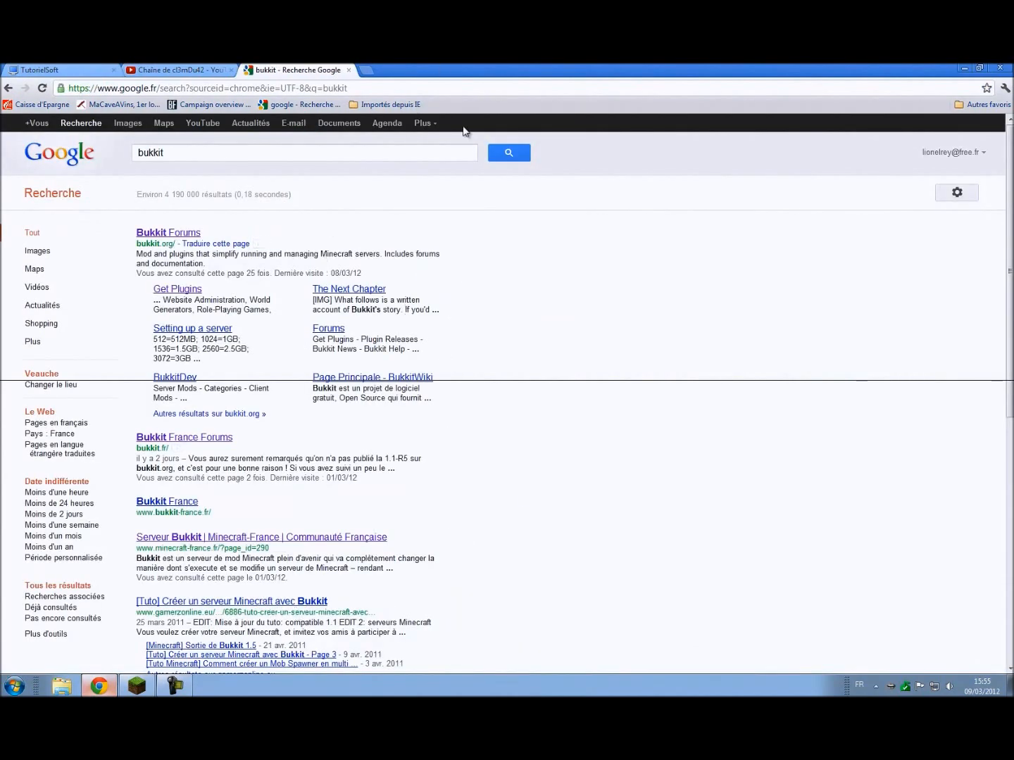
Open the Bukkit Forums site (bukkit.org) from the search results.
{"action": "left_click", "coordinate": [117, 689]}
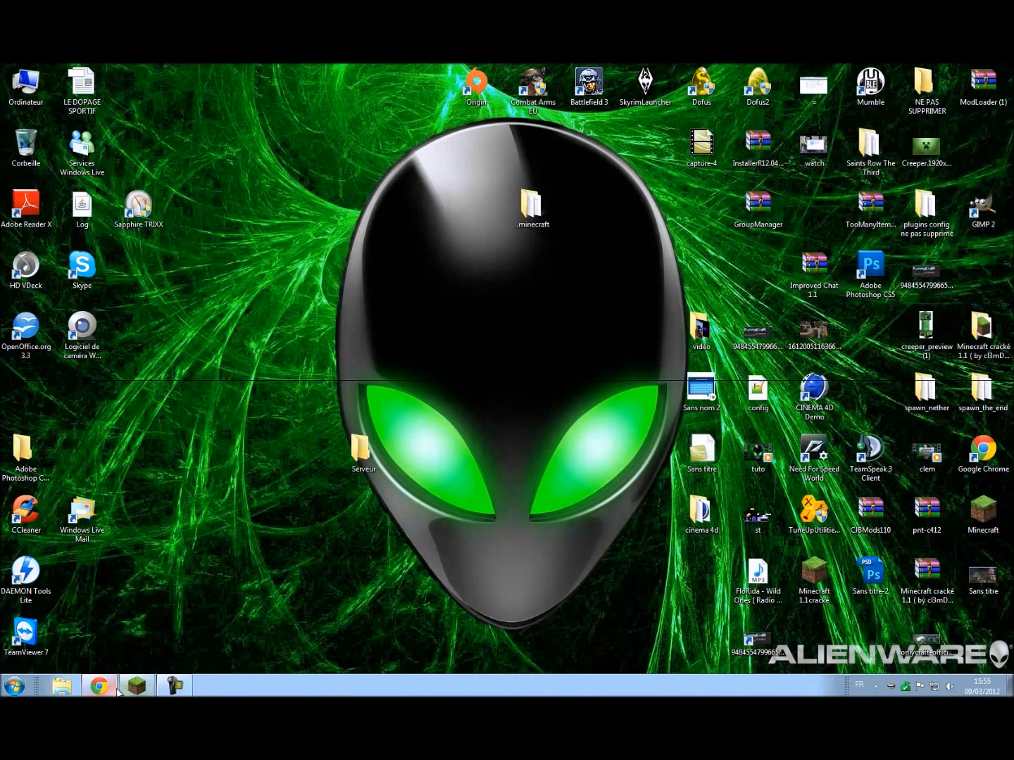
{"action": "left_click", "coordinate": [100, 687]}
{"action": "left_click", "coordinate": [195, 233]}
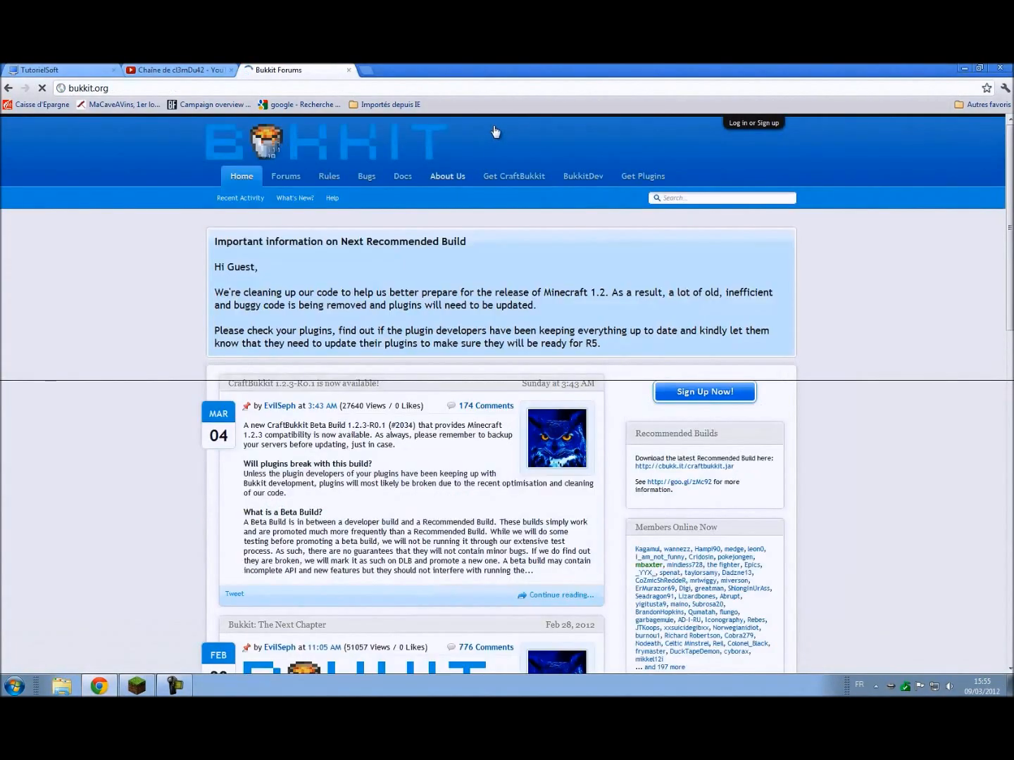
{"action": "left_click", "coordinate": [15, 687]}
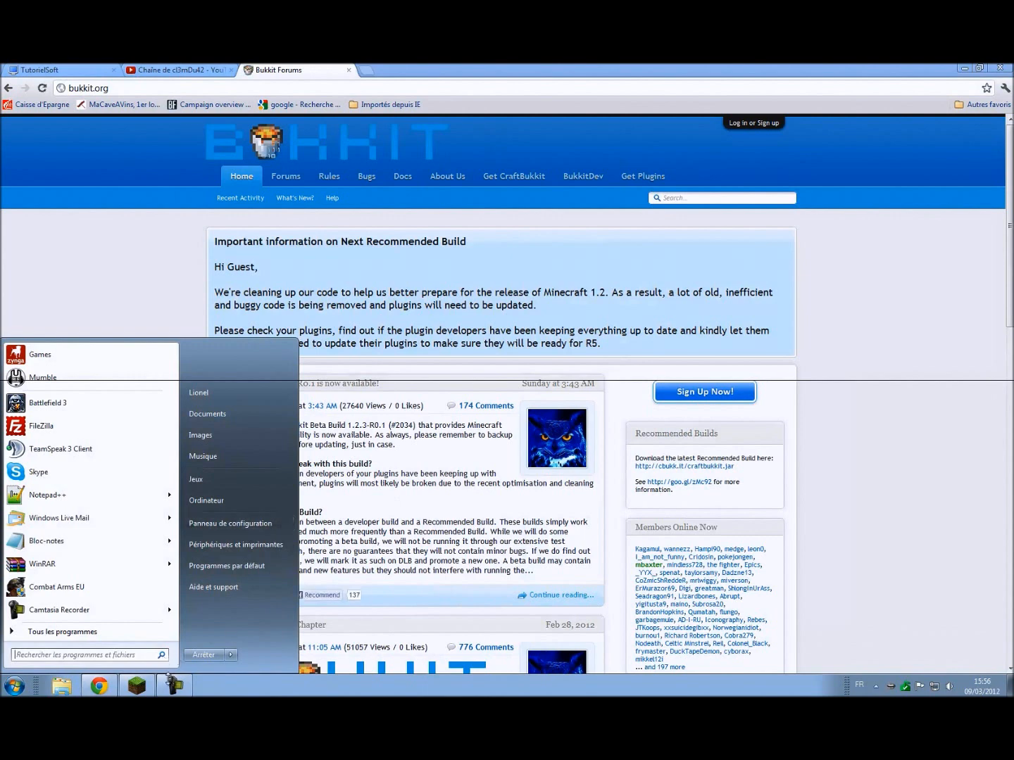
{"action": "left_click", "coordinate": [171, 683]}
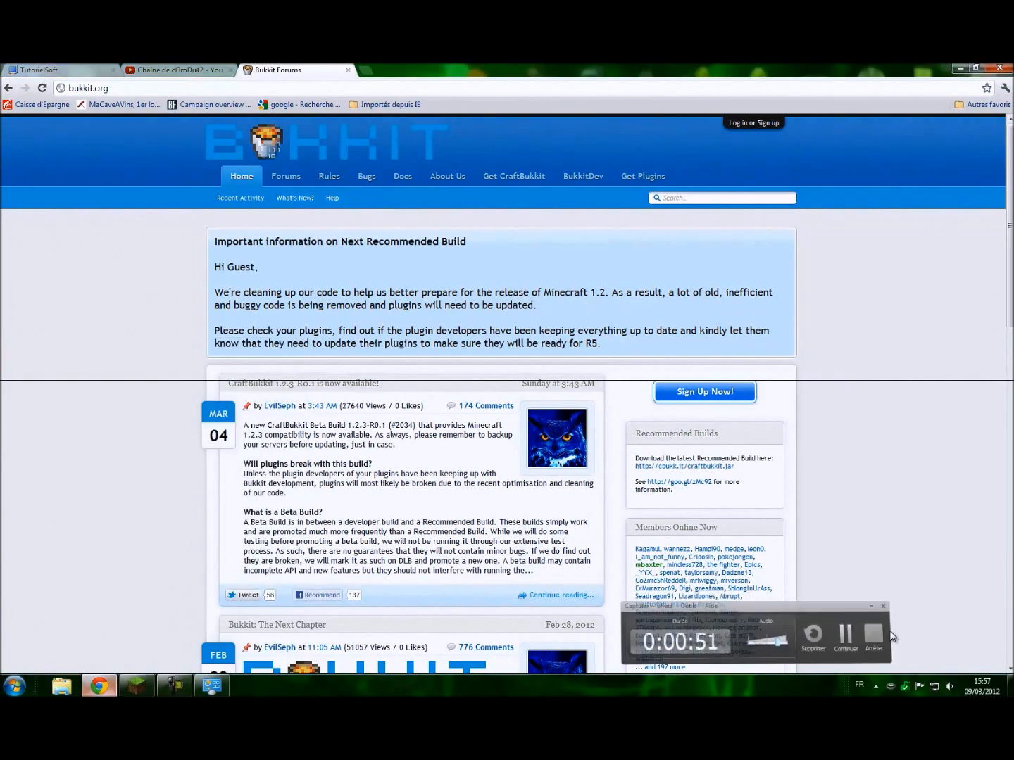
Go to the Get CraftBukkit page and download the CraftBukkit Recommended Build for Windows, agreeing to keep the jar file.
{"action": "left_click", "coordinate": [513, 181]}
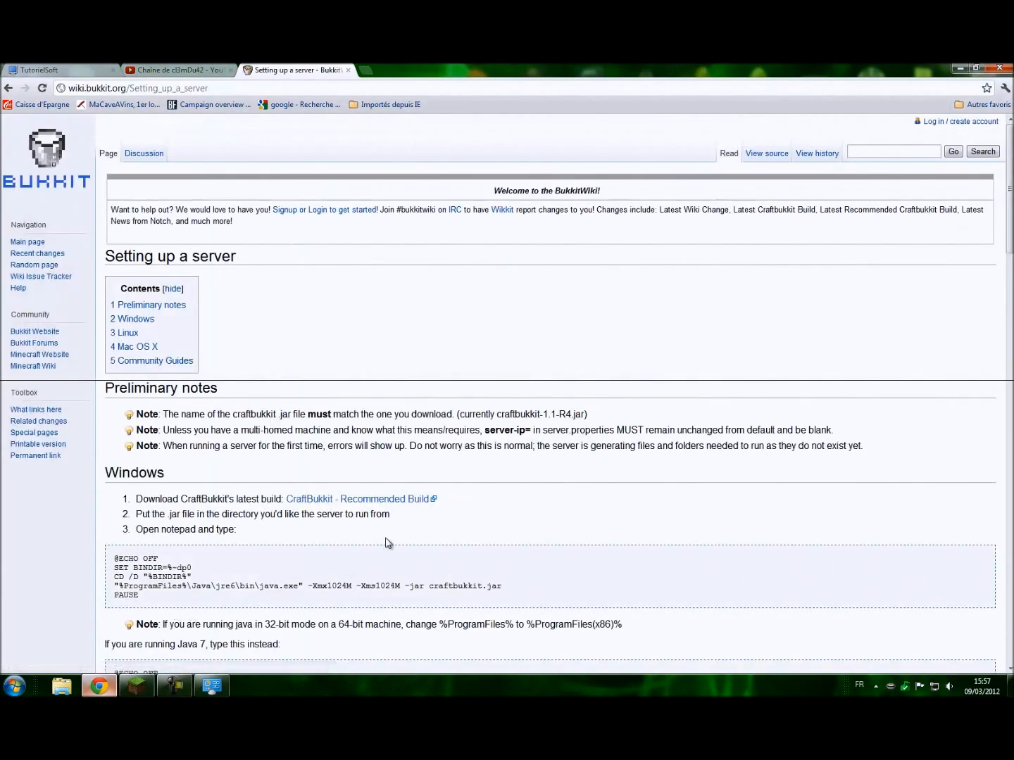
{"action": "left_click_drag", "start_coordinate": [143, 495], "coordinate": [448, 503]}
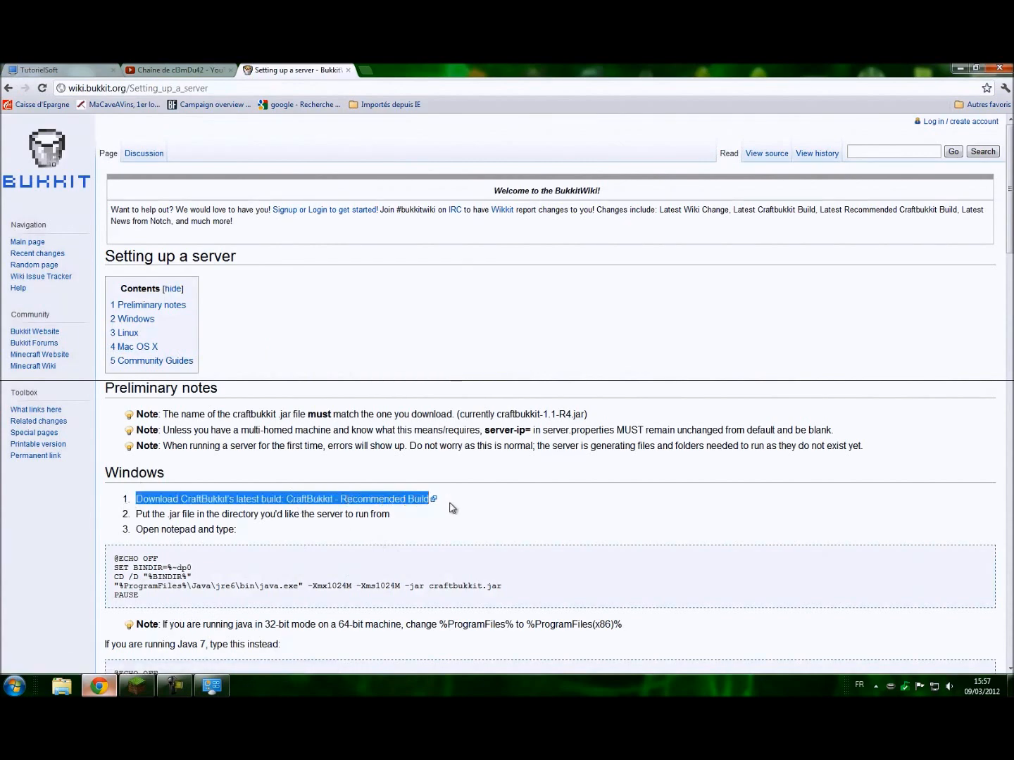
{"action": "left_click", "coordinate": [451, 508]}
{"action": "left_click", "coordinate": [380, 504]}
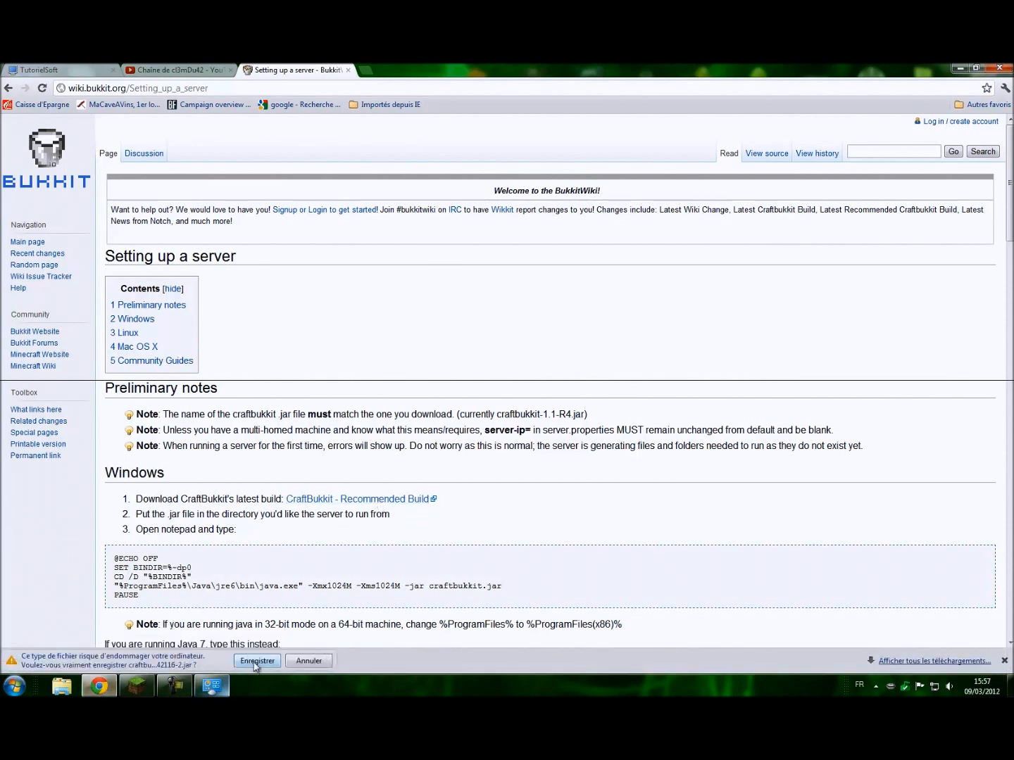
{"action": "left_click", "coordinate": [254, 666]}
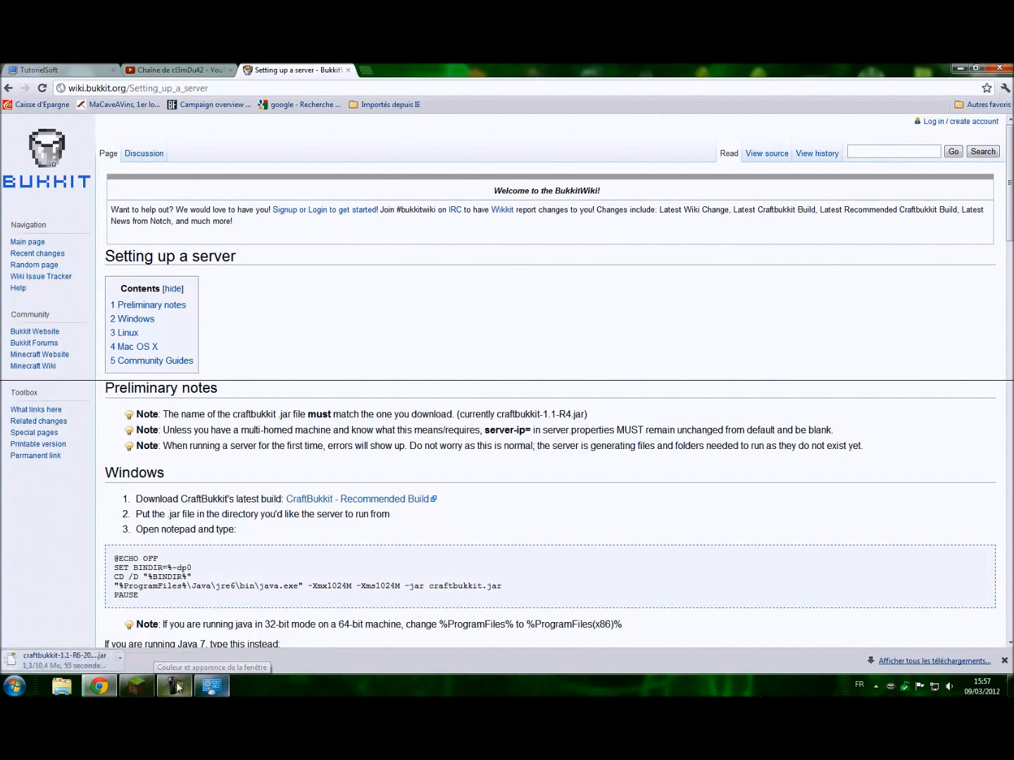
{"action": "left_click", "coordinate": [176, 687]}
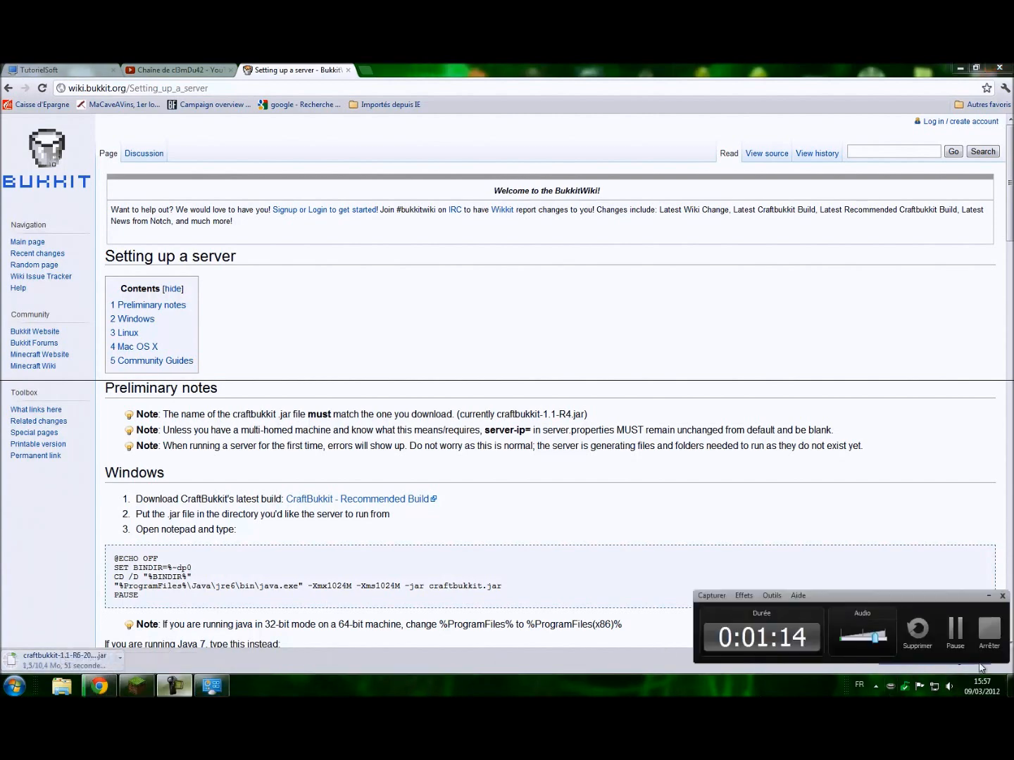
{"action": "left_click", "coordinate": [957, 632]}
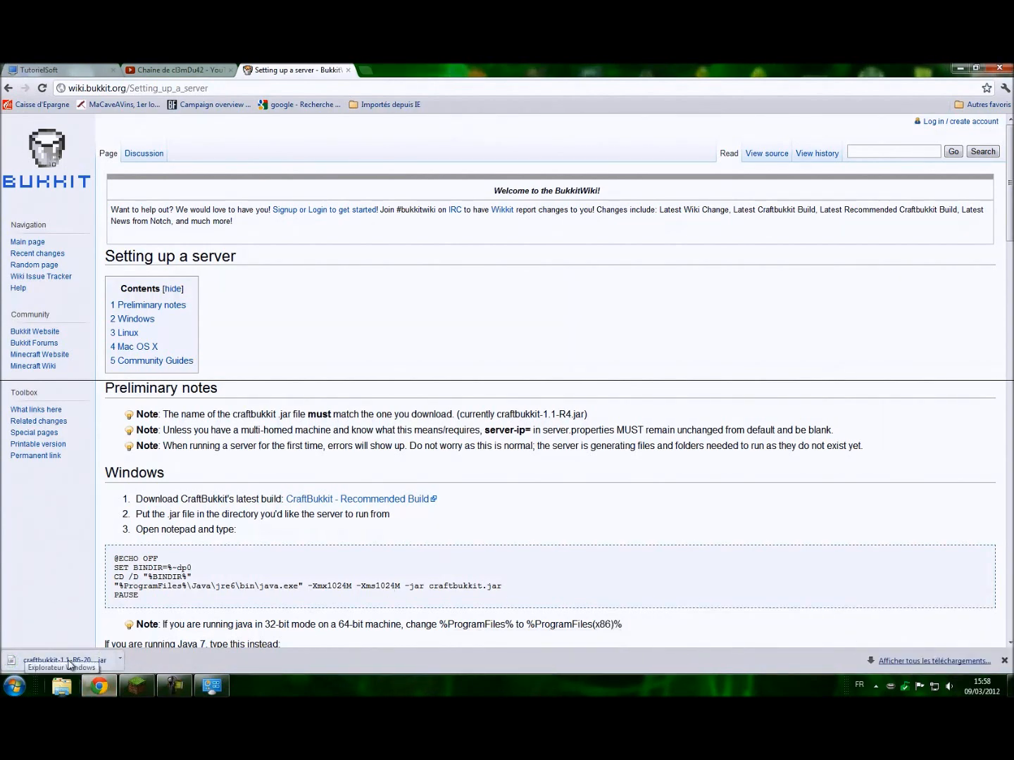
{"action": "left_click", "coordinate": [64, 664]}
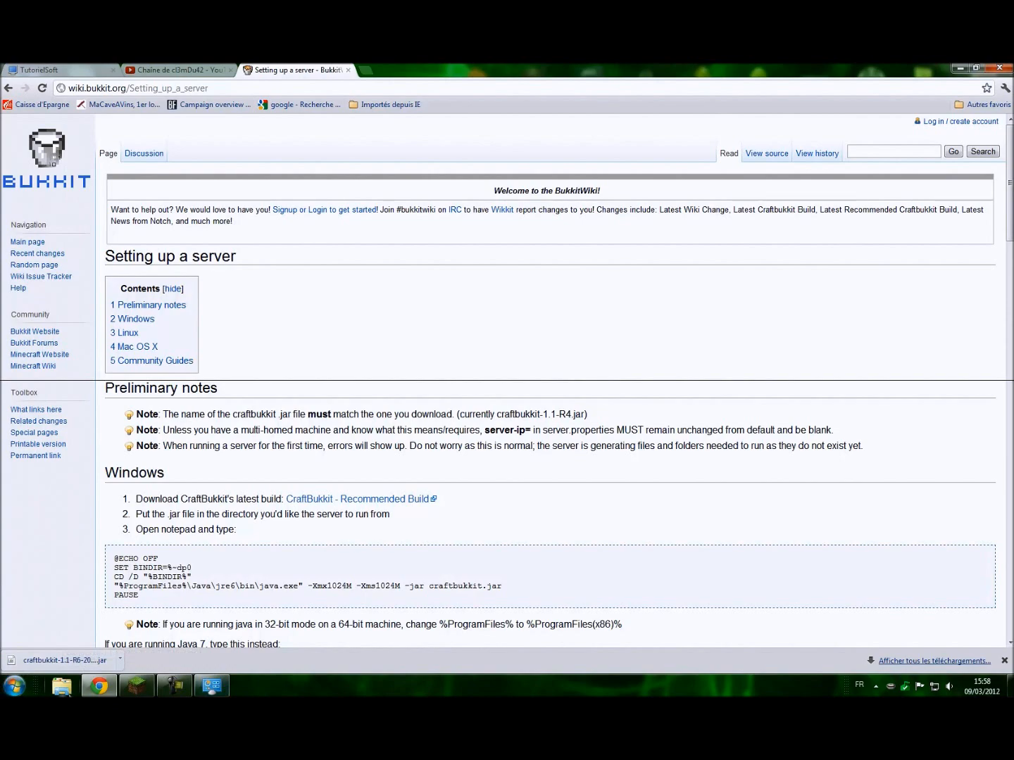
{"action": "left_click", "coordinate": [877, 186]}
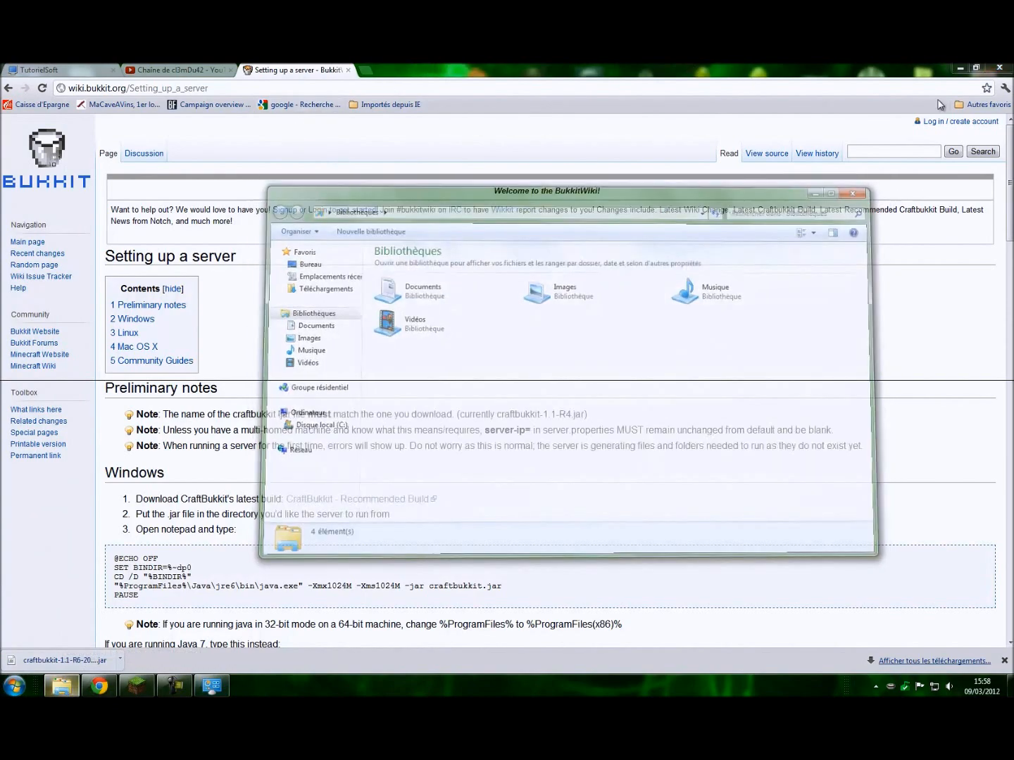
{"action": "left_click", "coordinate": [962, 68]}
{"action": "left_click", "coordinate": [361, 453]}
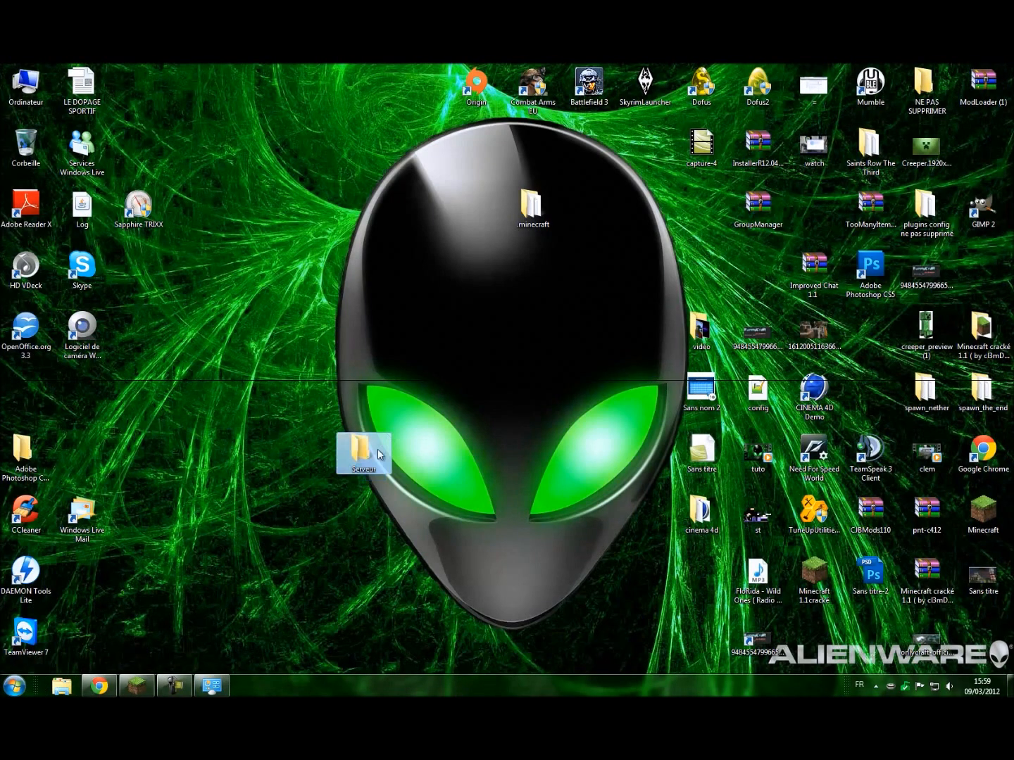
Shrink the Chrome window, put the downloaded craftbukkit jar into the Serveur desktop folder, and maximize Chrome again.
{"action": "left_click", "coordinate": [98, 686]}
{"action": "left_click", "coordinate": [978, 68]}
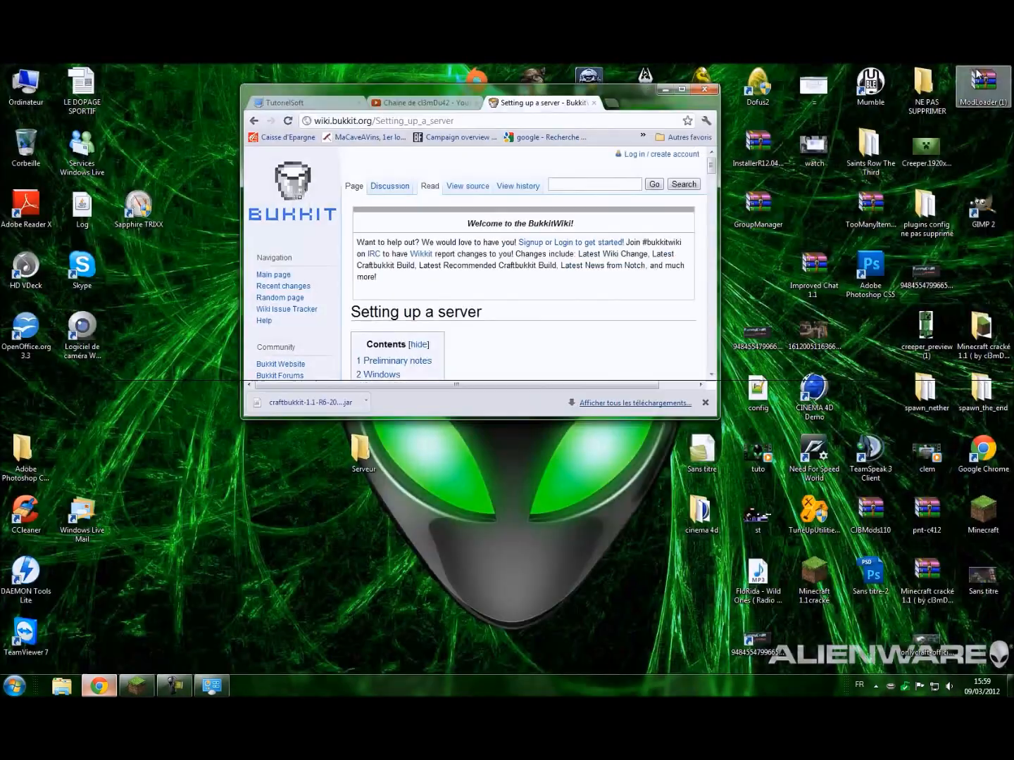
{"action": "left_click_drag", "start_coordinate": [337, 410], "coordinate": [364, 458]}
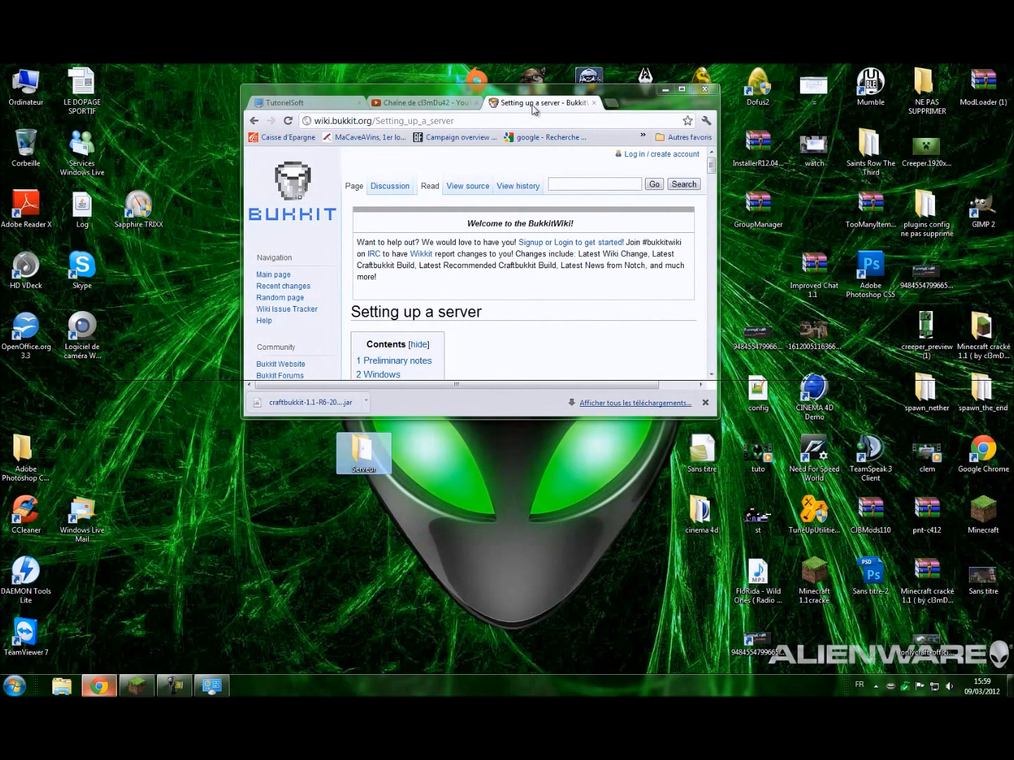
{"action": "left_click", "coordinate": [682, 90]}
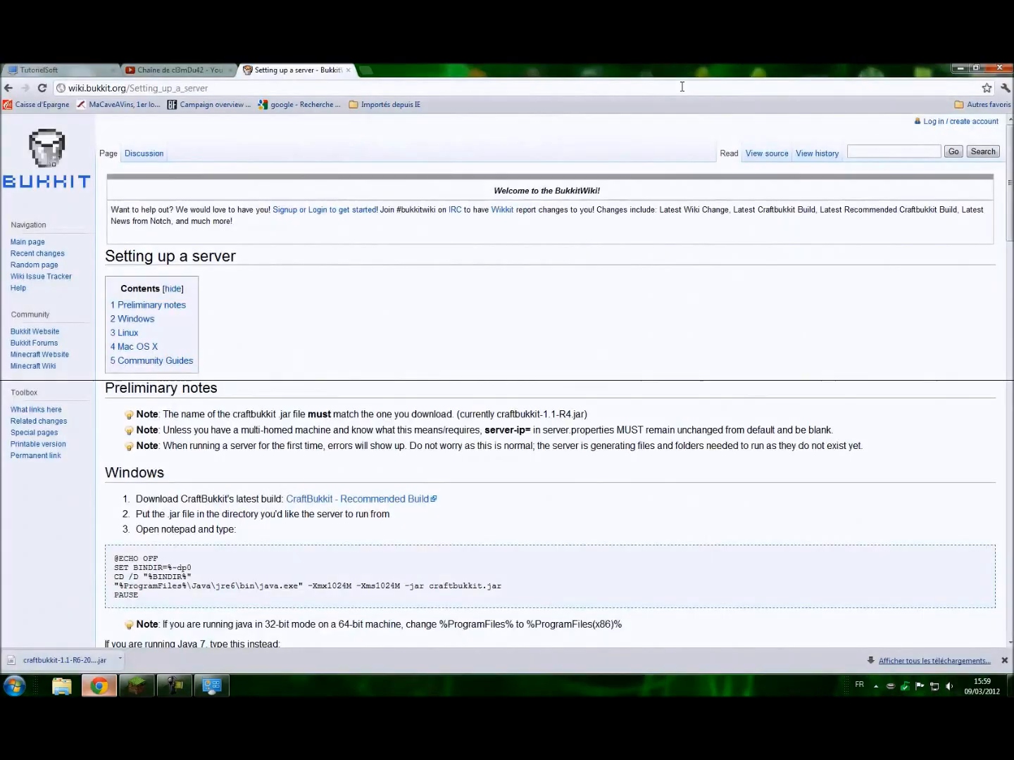
Open the Serveur folder on the desktop and create a new text document inside it.
{"action": "left_click", "coordinate": [103, 686]}
{"action": "double_click", "coordinate": [360, 452]}
{"action": "right_click", "coordinate": [440, 330]}
{"action": "mouse_move", "coordinate": [553, 501]}
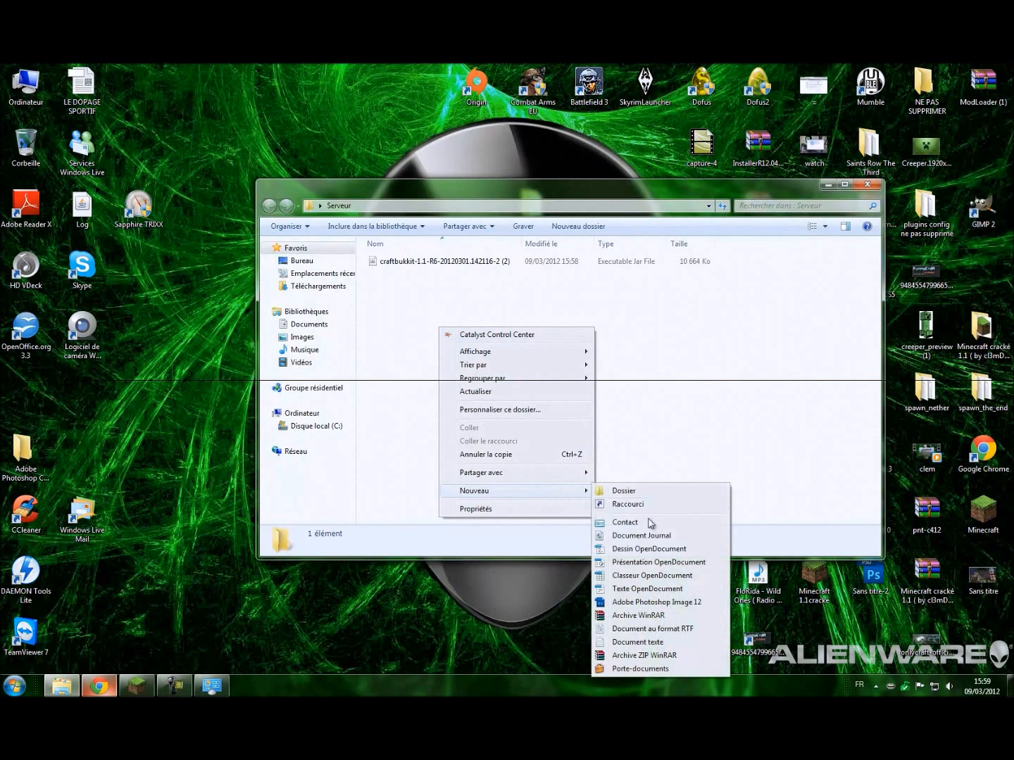
{"action": "left_click", "coordinate": [637, 644]}
Rename the craftbukkit jar to craftbukkit-1.1-R6-20120301.142116-2, removing the "(2)" suffix.
{"action": "left_click", "coordinate": [515, 265]}
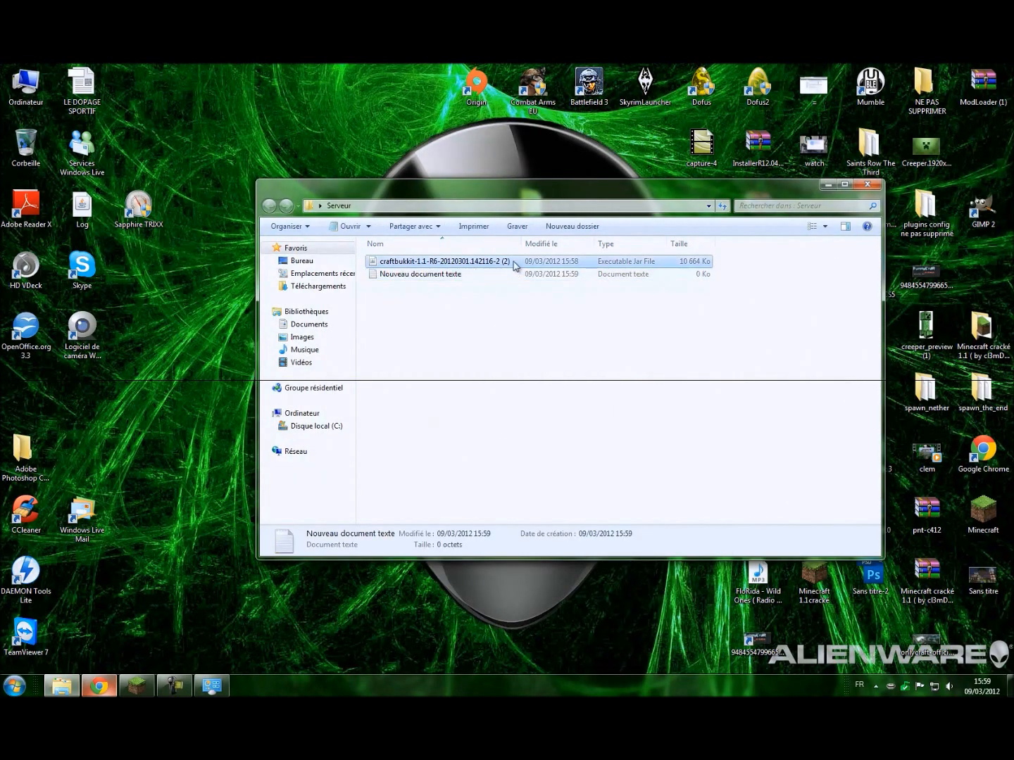
{"action": "right_click", "coordinate": [516, 266]}
{"action": "left_click", "coordinate": [586, 468]}
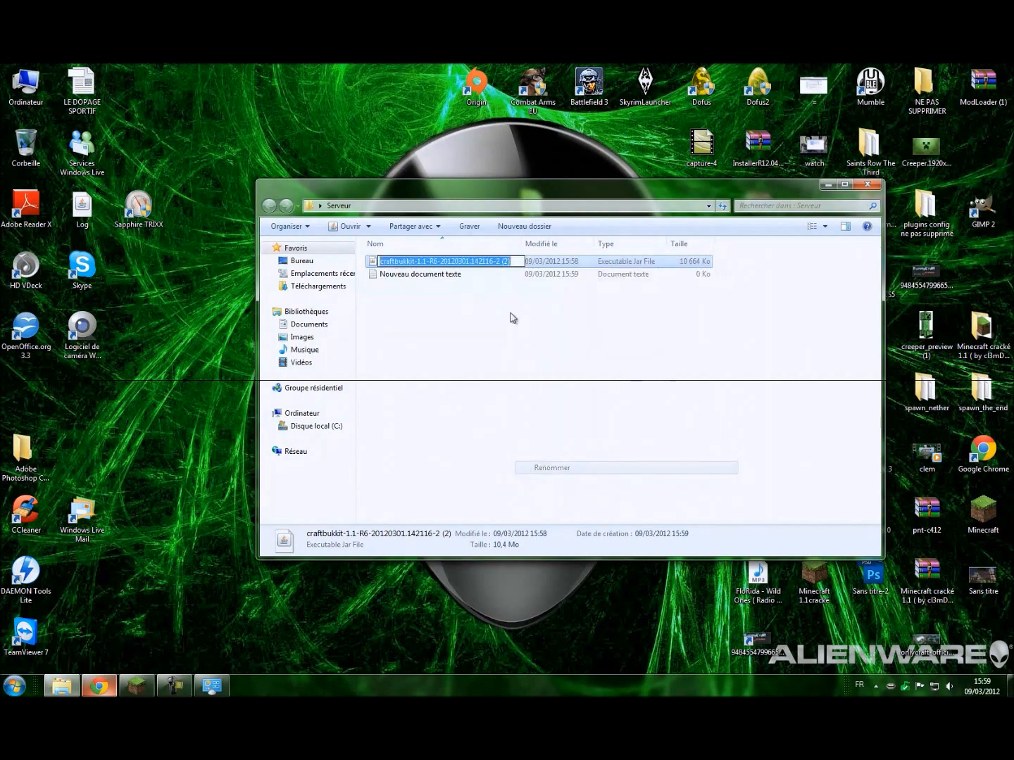
{"action": "left_click", "coordinate": [515, 262]}
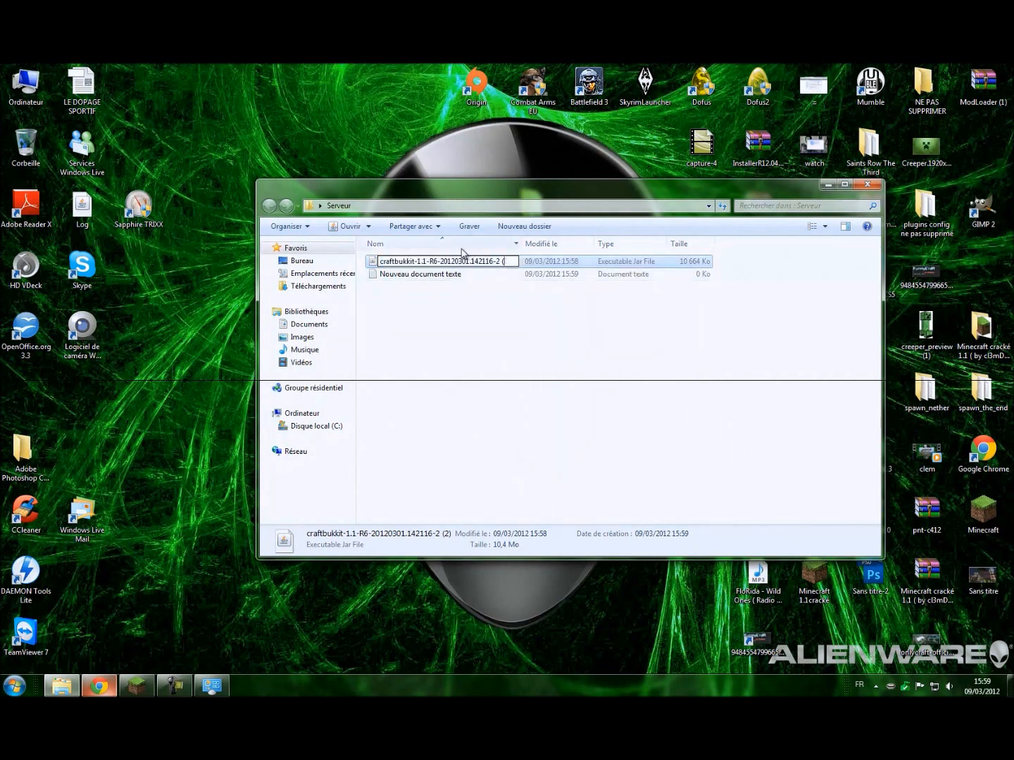
{"action": "key", "text": "Return"}
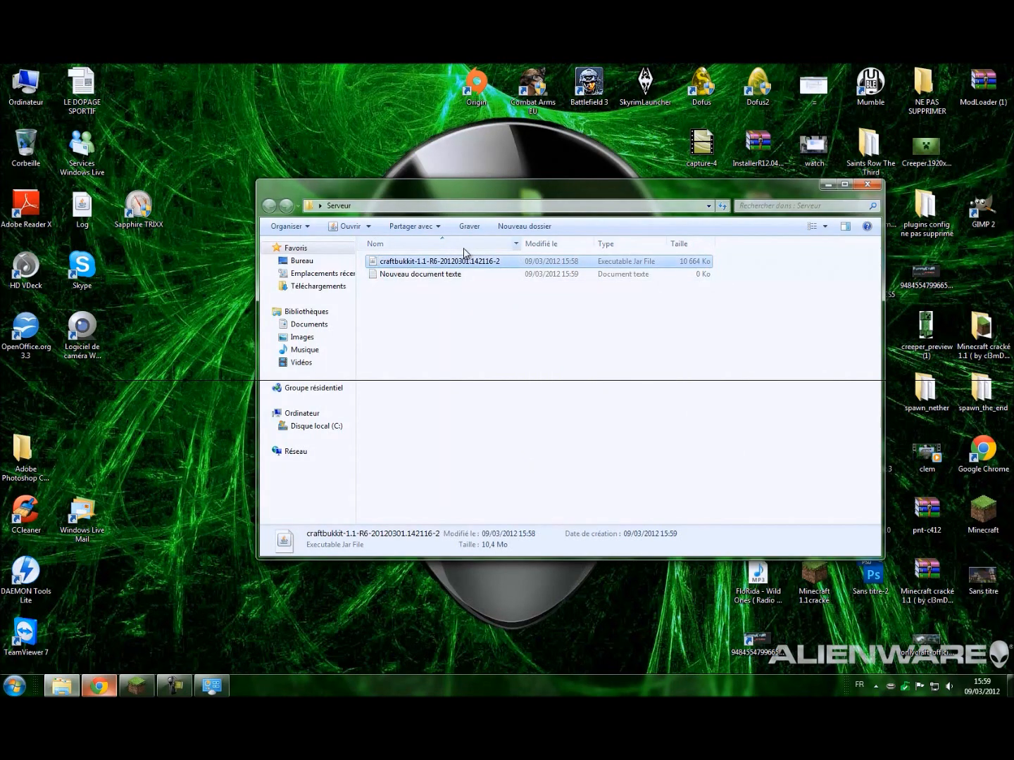
Open the new text document for editing in Bloc-notes and move its window aside.
{"action": "left_click", "coordinate": [453, 276]}
{"action": "right_click", "coordinate": [453, 277]}
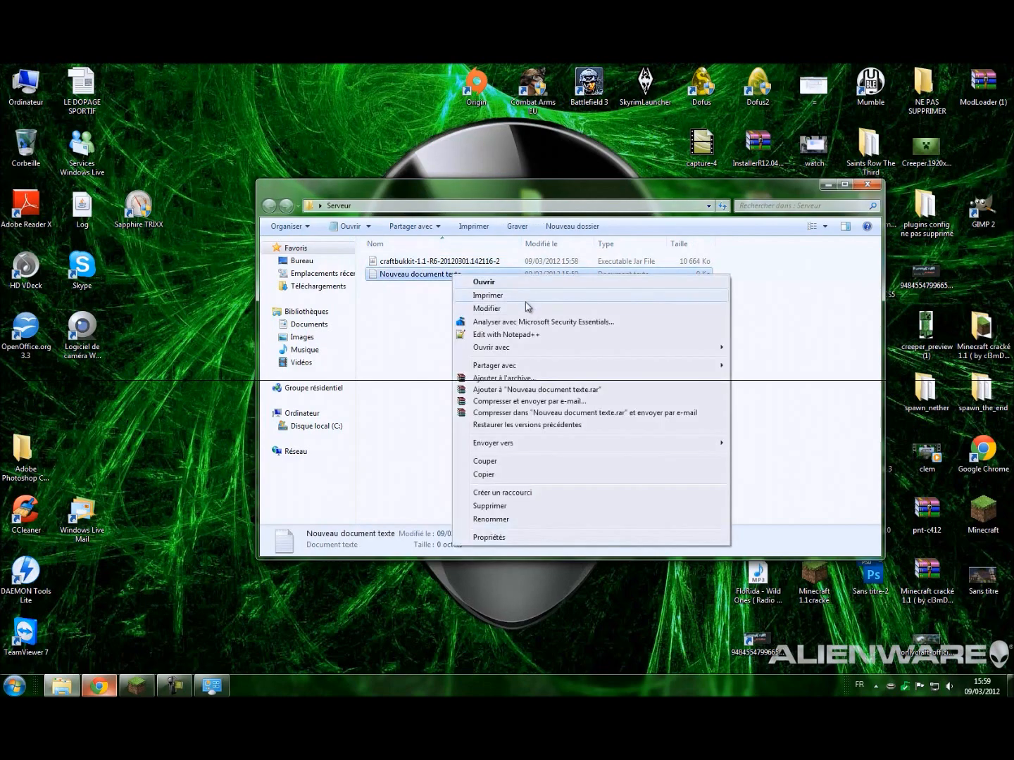
{"action": "left_click", "coordinate": [526, 304]}
{"action": "left_click_drag", "start_coordinate": [506, 210], "coordinate": [733, 190]}
Switch to Chrome and copy the first Windows launch script (the jre6 version) from the Setting up a server page.
{"action": "mouse_move", "coordinate": [136, 686]}
{"action": "left_click", "coordinate": [169, 627]}
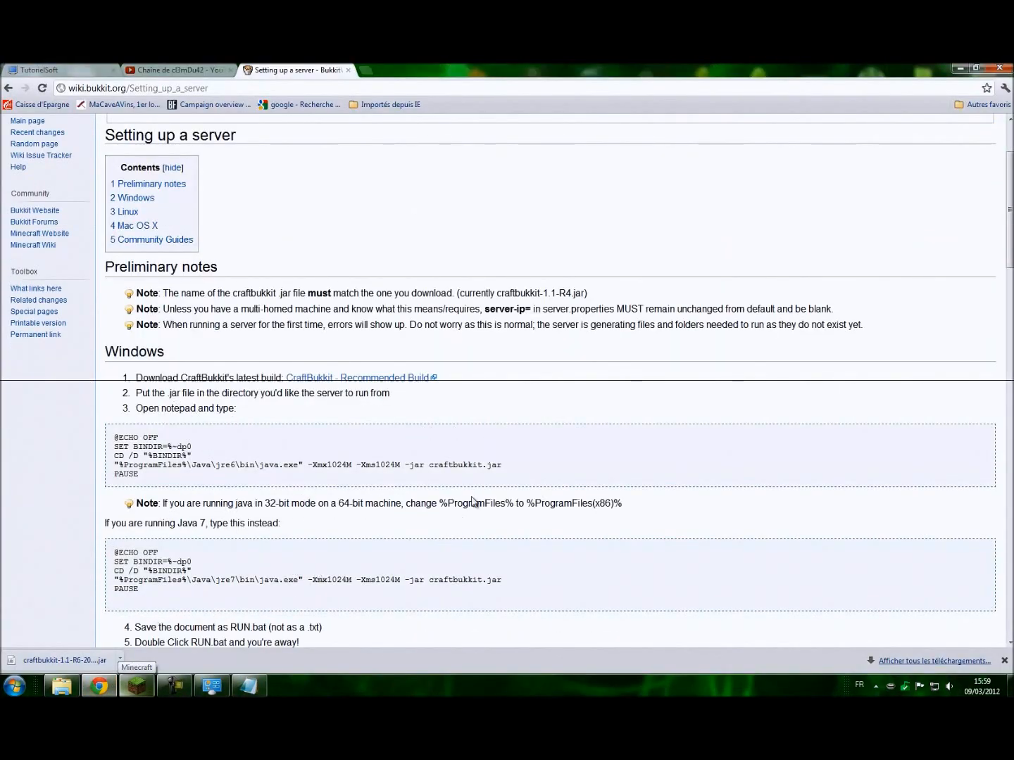
{"action": "scroll", "coordinate": [464, 482], "scroll_direction": "down", "scroll_amount": 1}
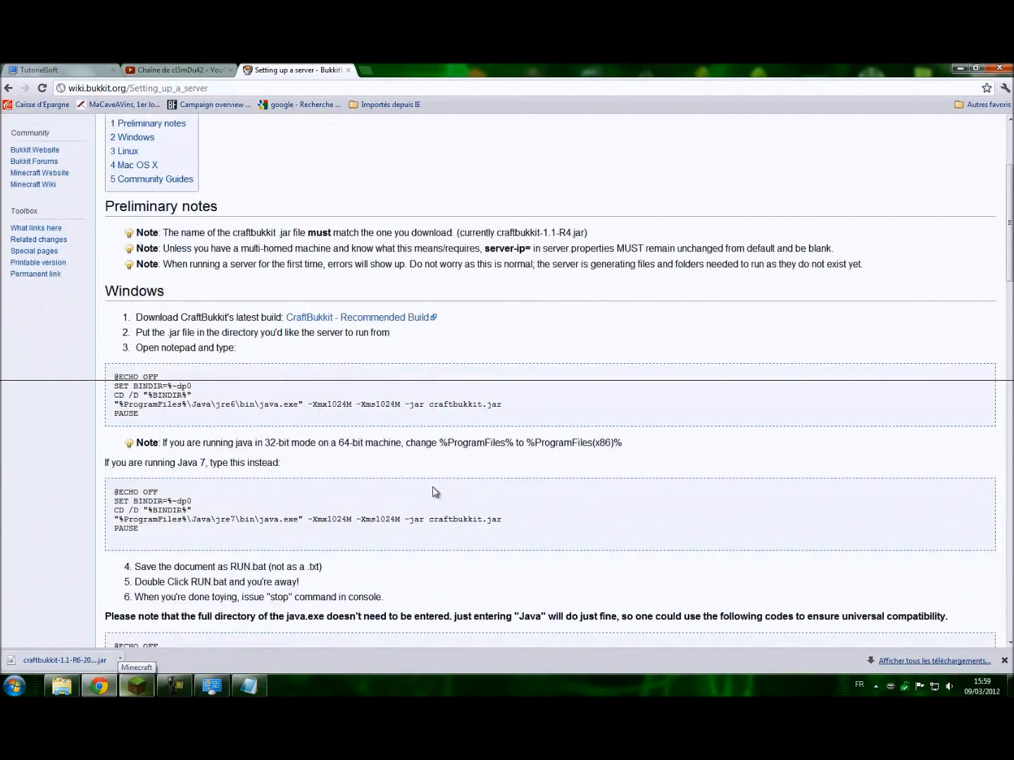
{"action": "scroll", "coordinate": [342, 518], "scroll_direction": "down", "scroll_amount": 3}
{"action": "scroll", "coordinate": [344, 518], "scroll_direction": "up", "scroll_amount": 2}
{"action": "scroll", "coordinate": [345, 518], "scroll_direction": "down", "scroll_amount": 1}
{"action": "scroll", "coordinate": [344, 518], "scroll_direction": "up", "scroll_amount": 1}
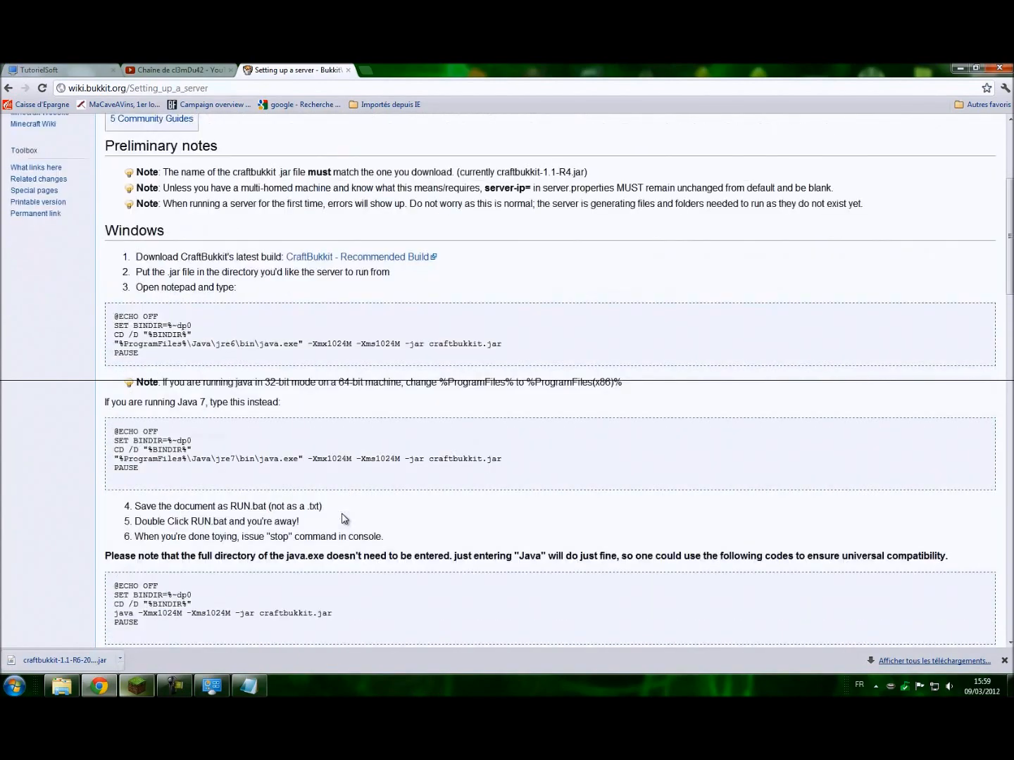
{"action": "scroll", "coordinate": [345, 518], "scroll_direction": "up", "scroll_amount": 1}
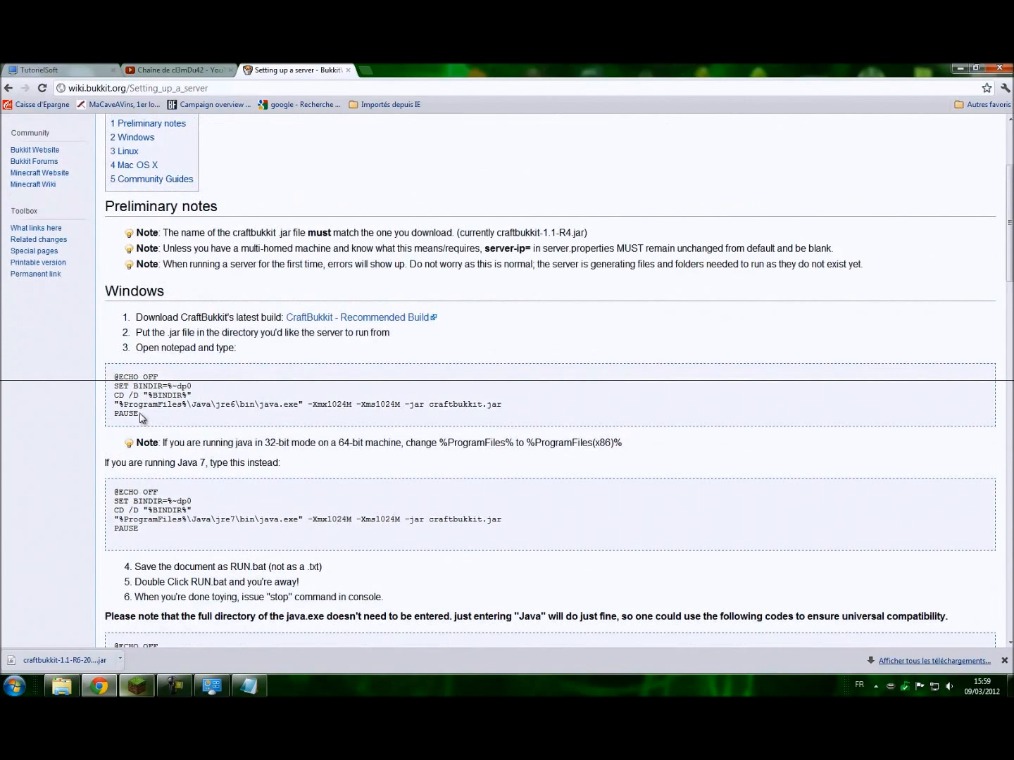
{"action": "left_click_drag", "start_coordinate": [137, 415], "coordinate": [105, 381]}
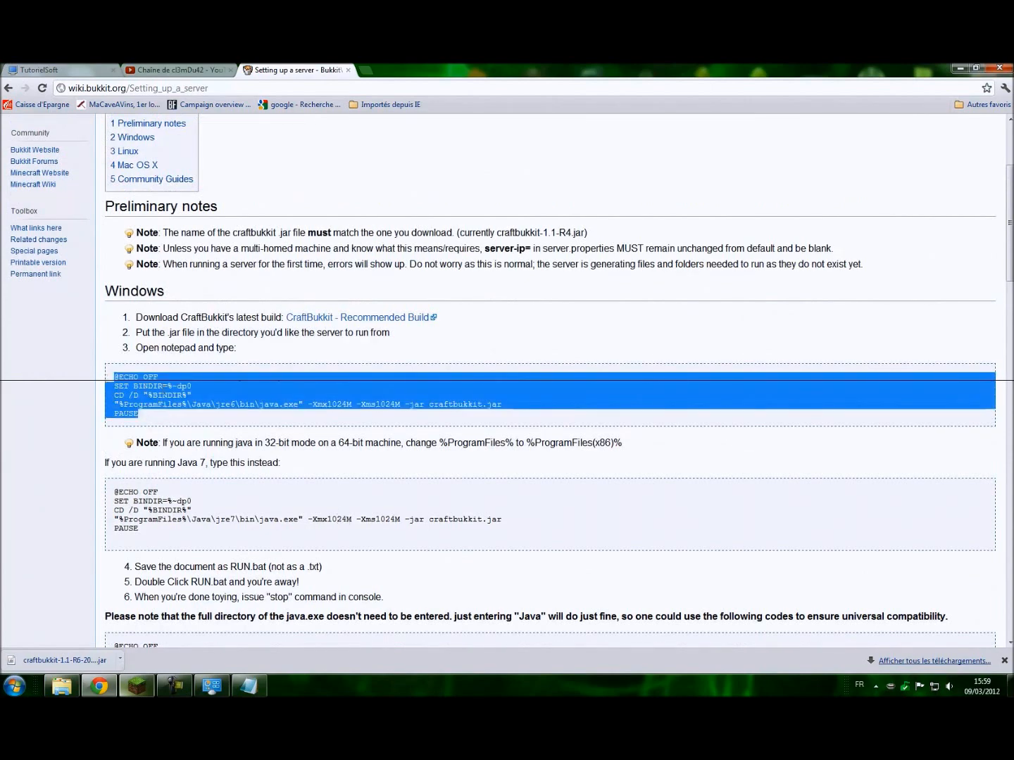
{"action": "right_click", "coordinate": [151, 383]}
{"action": "left_click", "coordinate": [185, 398]}
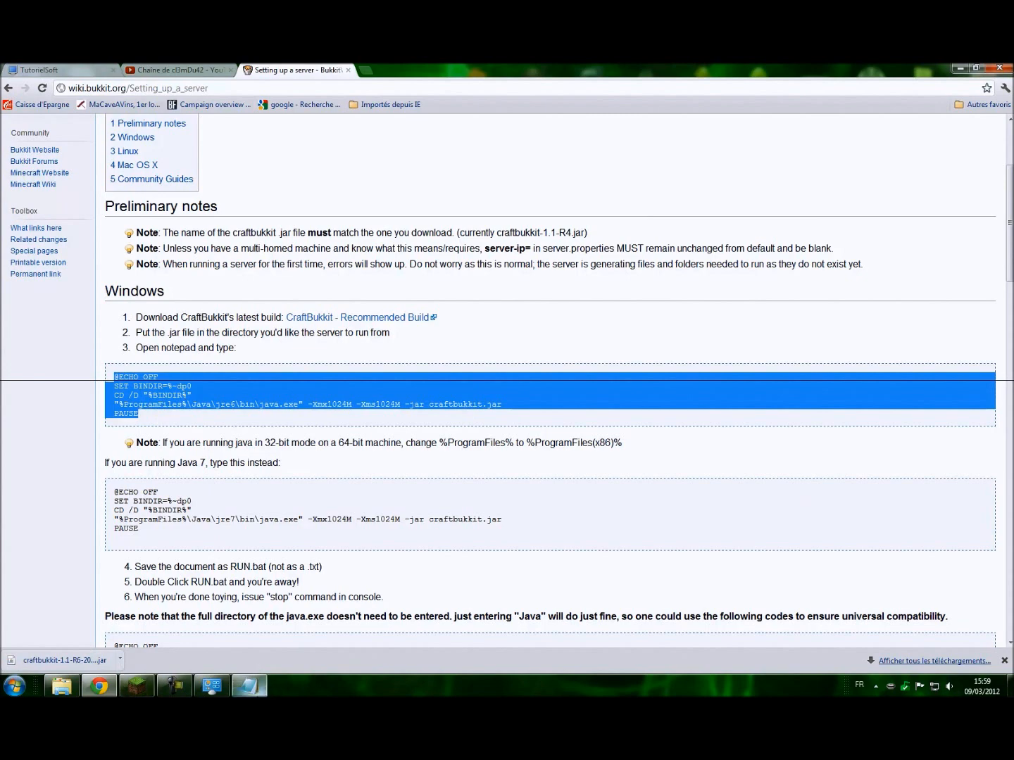
Switch to Bloc-notes and paste the copied launch script into the empty text document.
{"action": "left_click", "coordinate": [250, 686]}
{"action": "right_click", "coordinate": [463, 292]}
{"action": "left_click", "coordinate": [493, 344]}
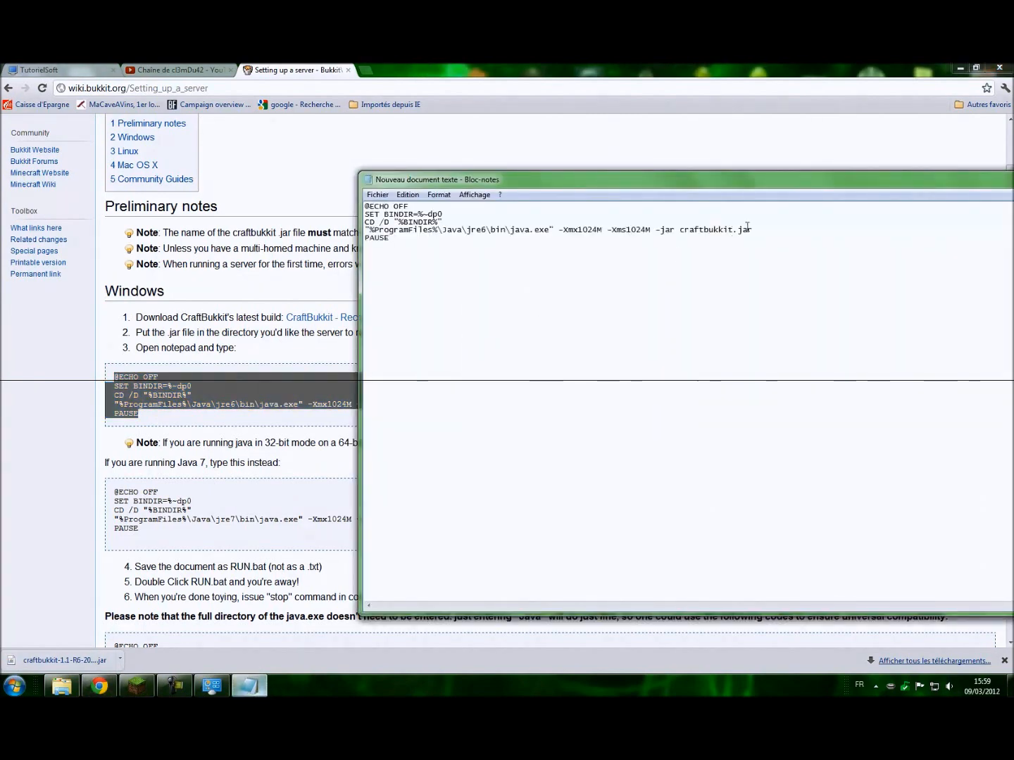
Check the jar name in the launch script and rename the jar in the Serveur folder as craftbukkit.jar.
{"action": "left_click_drag", "start_coordinate": [755, 232], "coordinate": [690, 228]}
{"action": "left_click_drag", "start_coordinate": [752, 230], "coordinate": [732, 237]}
{"action": "left_click", "coordinate": [761, 237]}
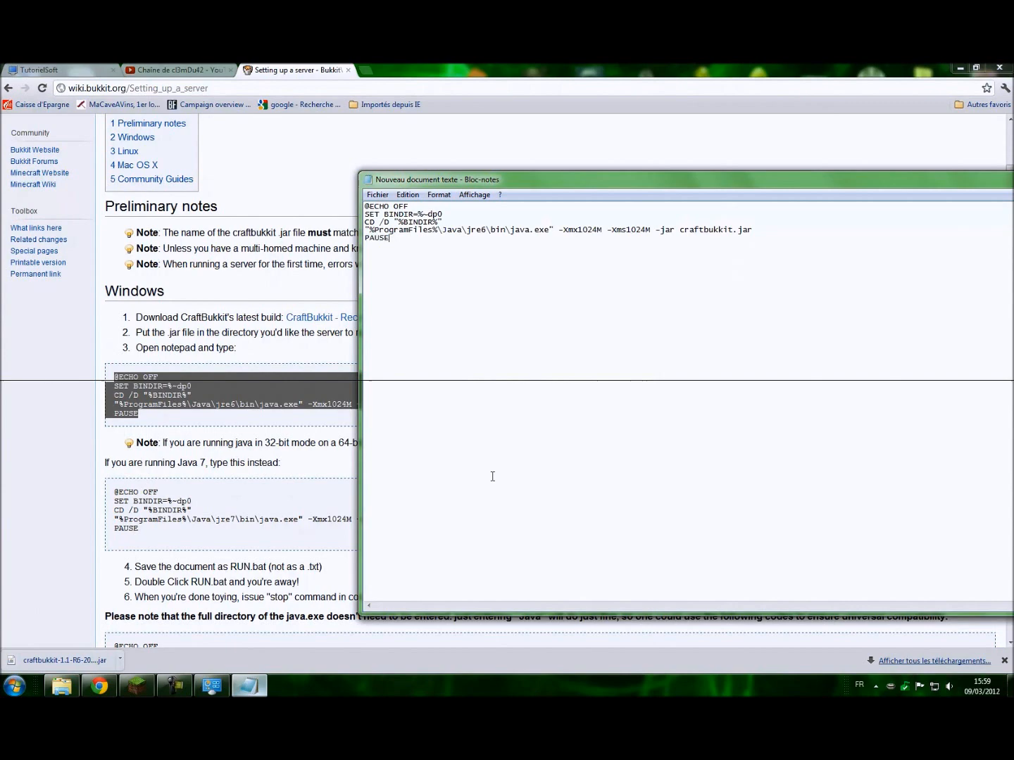
{"action": "left_click", "coordinate": [70, 688]}
{"action": "right_click", "coordinate": [449, 261]}
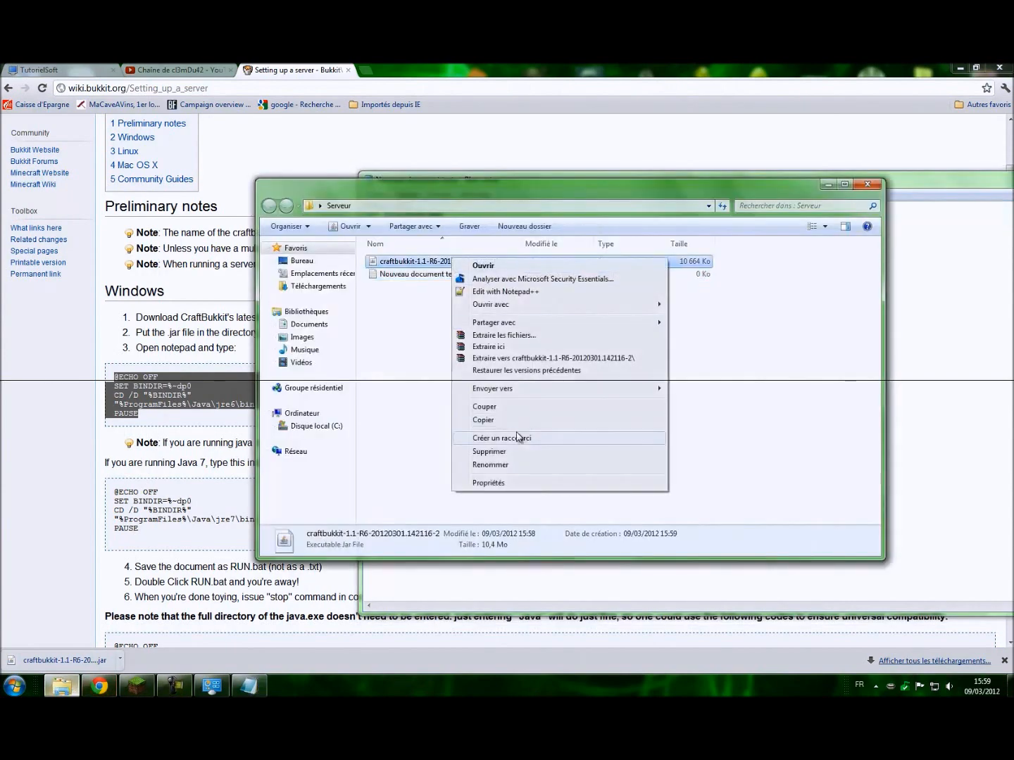
{"action": "left_click", "coordinate": [503, 464]}
{"action": "left_click_drag", "start_coordinate": [505, 262], "coordinate": [409, 255]}
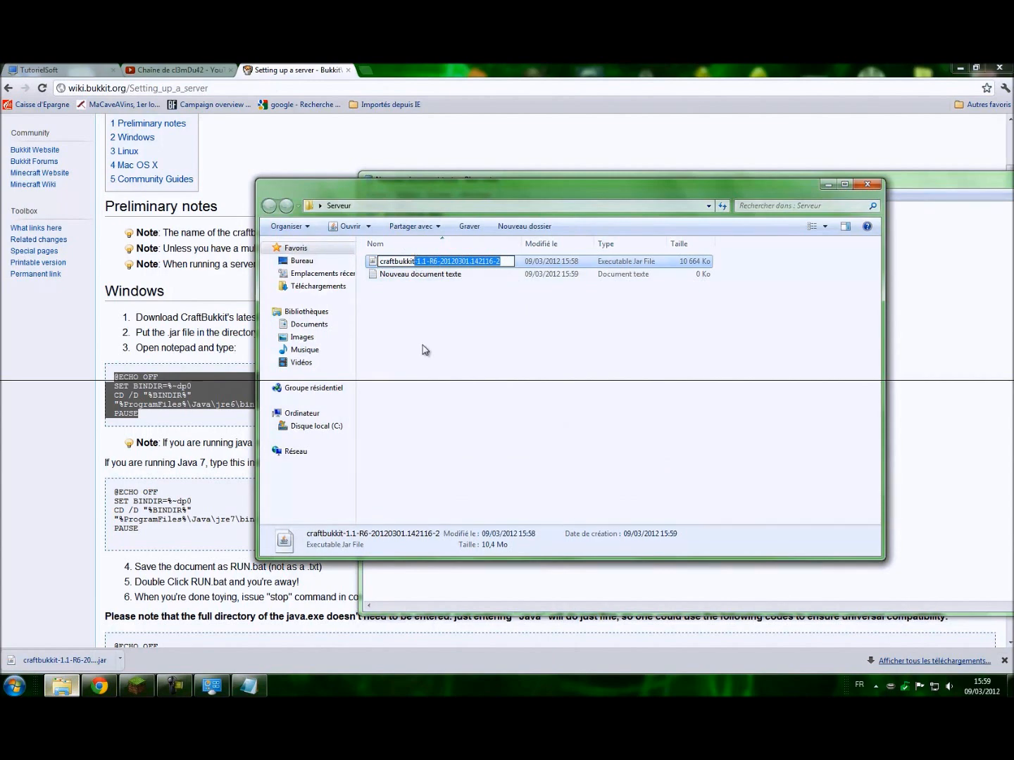
{"action": "type", "text": ".jar"}
{"action": "key", "text": "Return"}
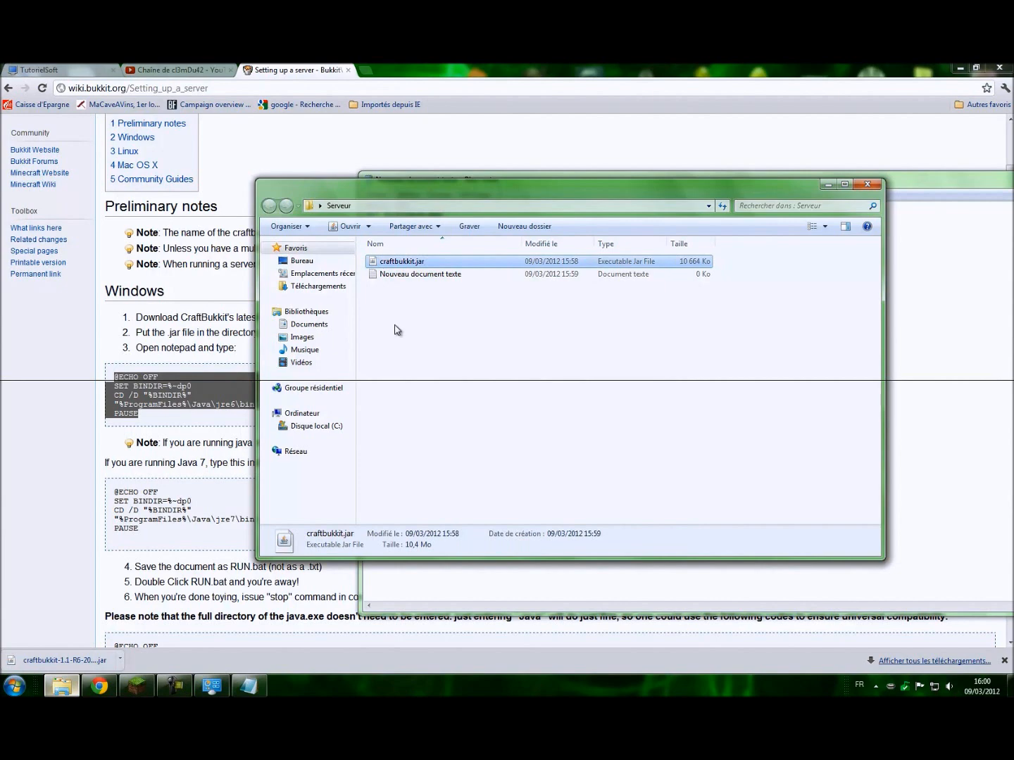
Save the launch script as SERVEUR.BAT in the Serveur folder and close Bloc-notes.
{"action": "left_click", "coordinate": [983, 190]}
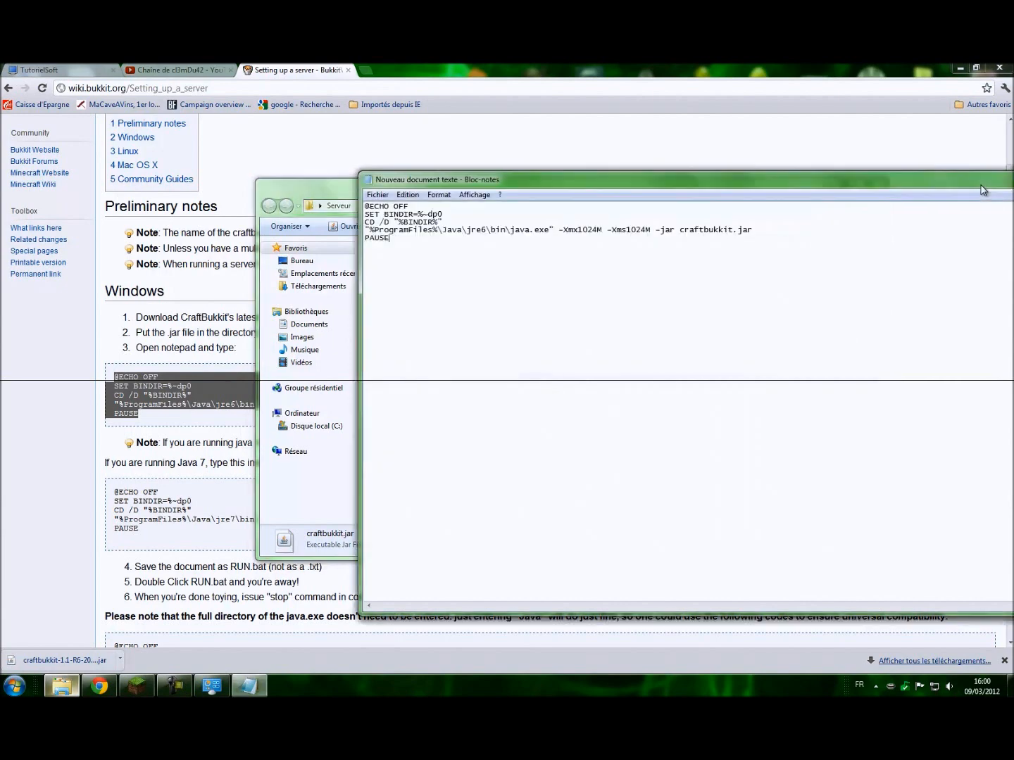
{"action": "left_click", "coordinate": [376, 194]}
{"action": "left_click", "coordinate": [405, 250]}
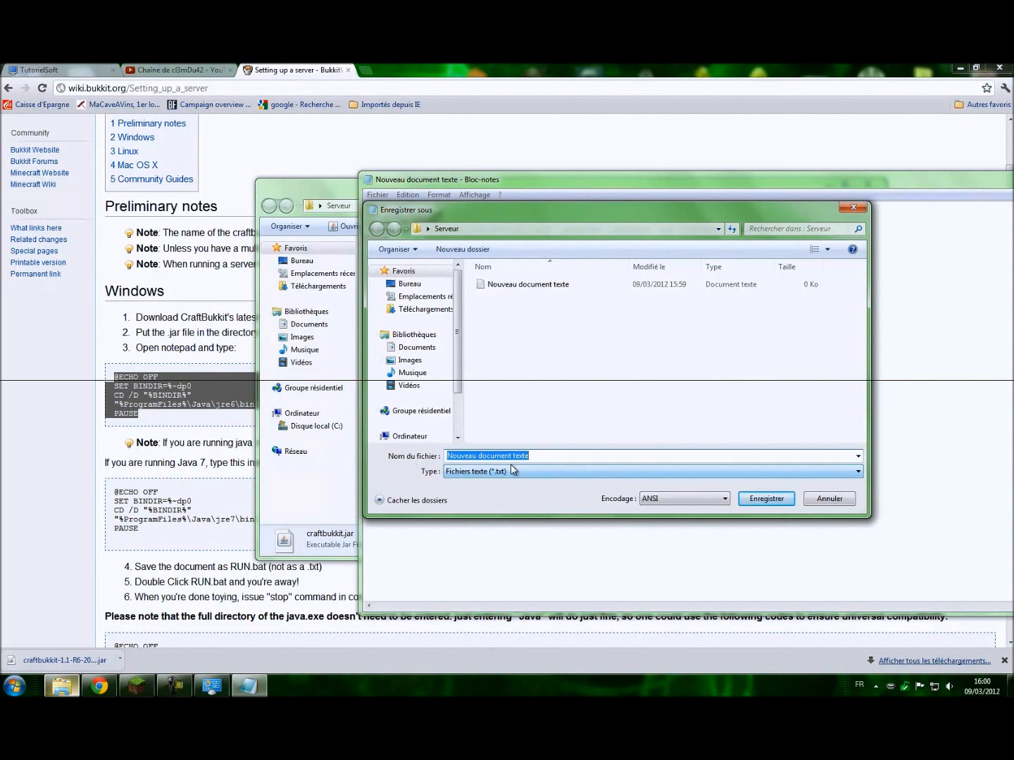
{"action": "type", "text": "SERVEUR.BAT"}
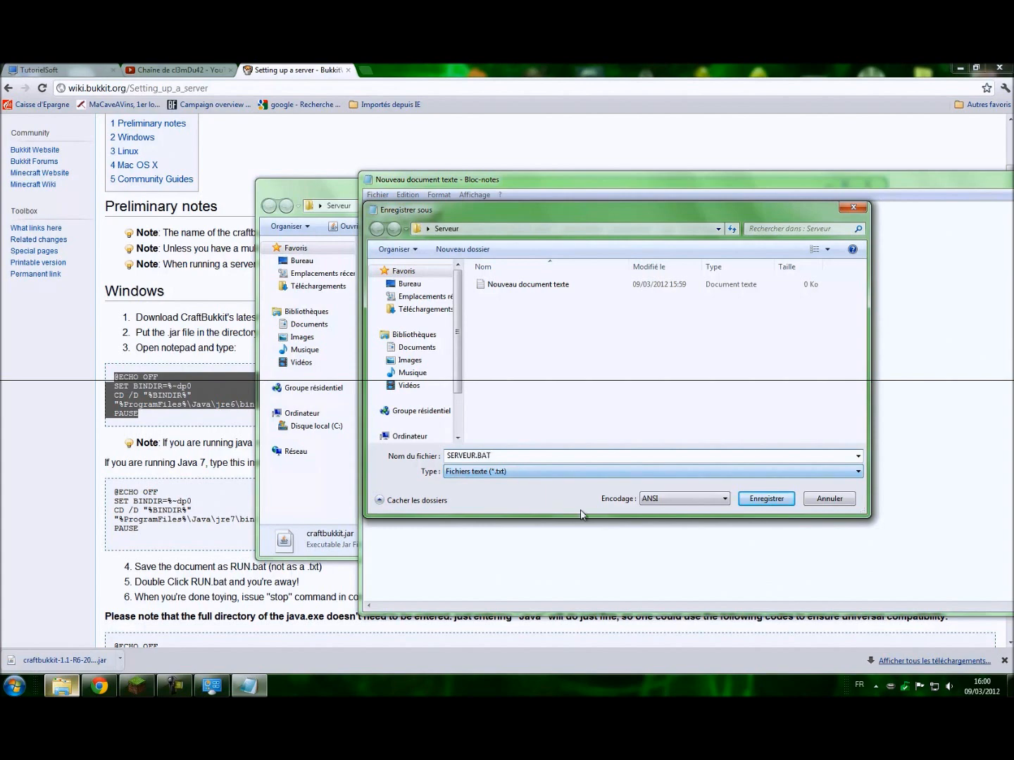
{"action": "left_click", "coordinate": [492, 455]}
{"action": "left_click", "coordinate": [764, 497]}
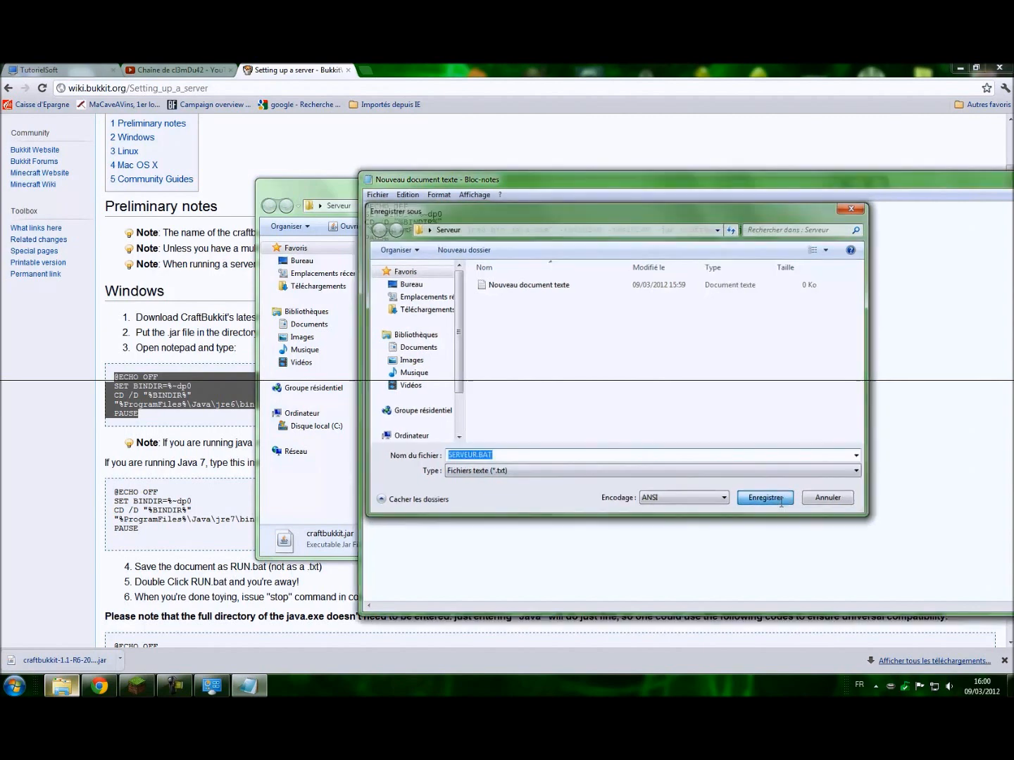
{"action": "left_click_drag", "start_coordinate": [919, 195], "coordinate": [500, 181]}
{"action": "left_click", "coordinate": [705, 183]}
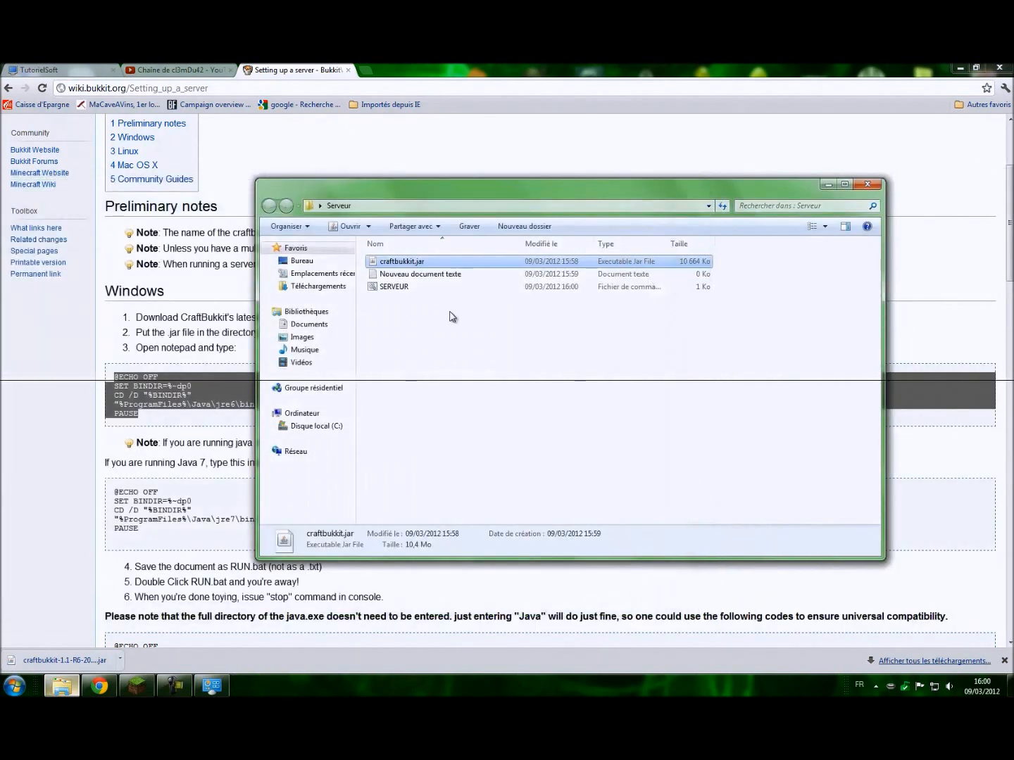
Delete the empty Nouveau document texte file from the Serveur folder.
{"action": "left_click", "coordinate": [402, 289]}
{"action": "left_click", "coordinate": [419, 275]}
{"action": "right_click", "coordinate": [420, 276]}
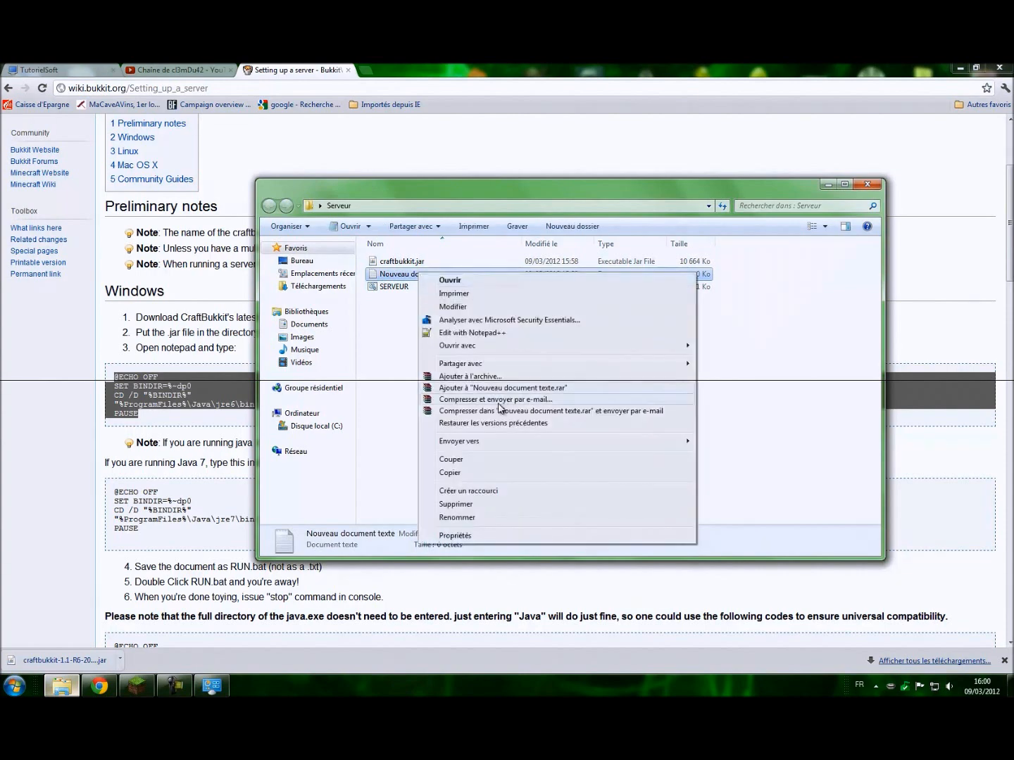
{"action": "left_click", "coordinate": [477, 504]}
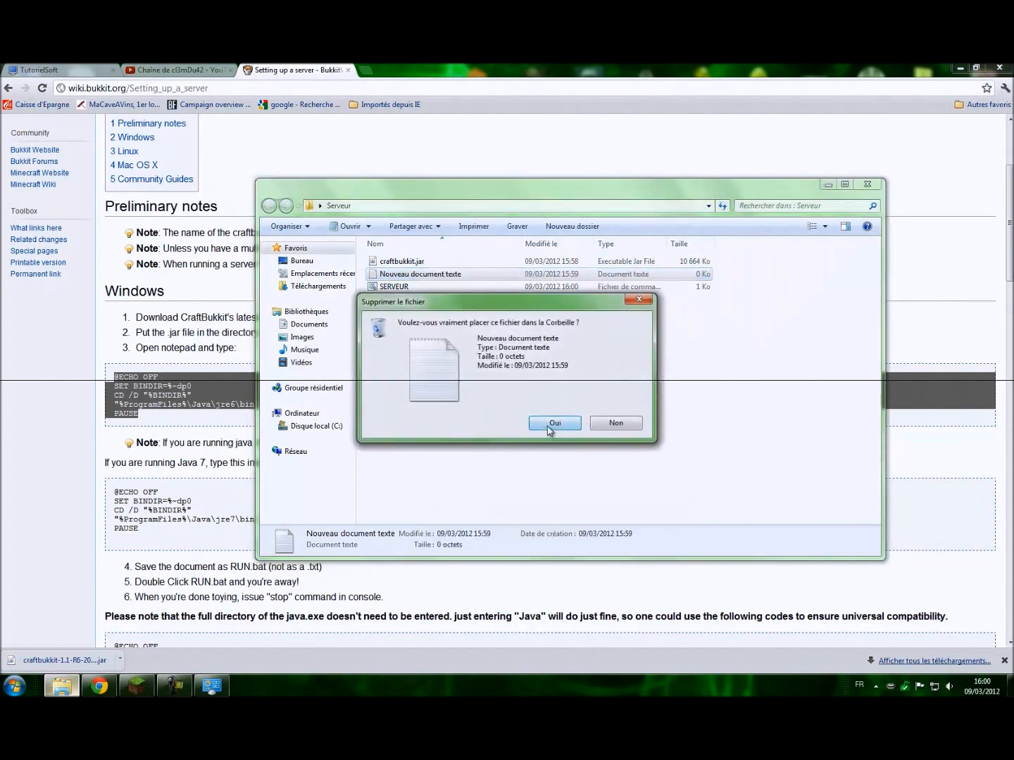
{"action": "left_click", "coordinate": [552, 425]}
Try to launch the server with the SERVEUR batch file and close its console.
{"action": "left_click", "coordinate": [417, 276]}
{"action": "double_click", "coordinate": [418, 277]}
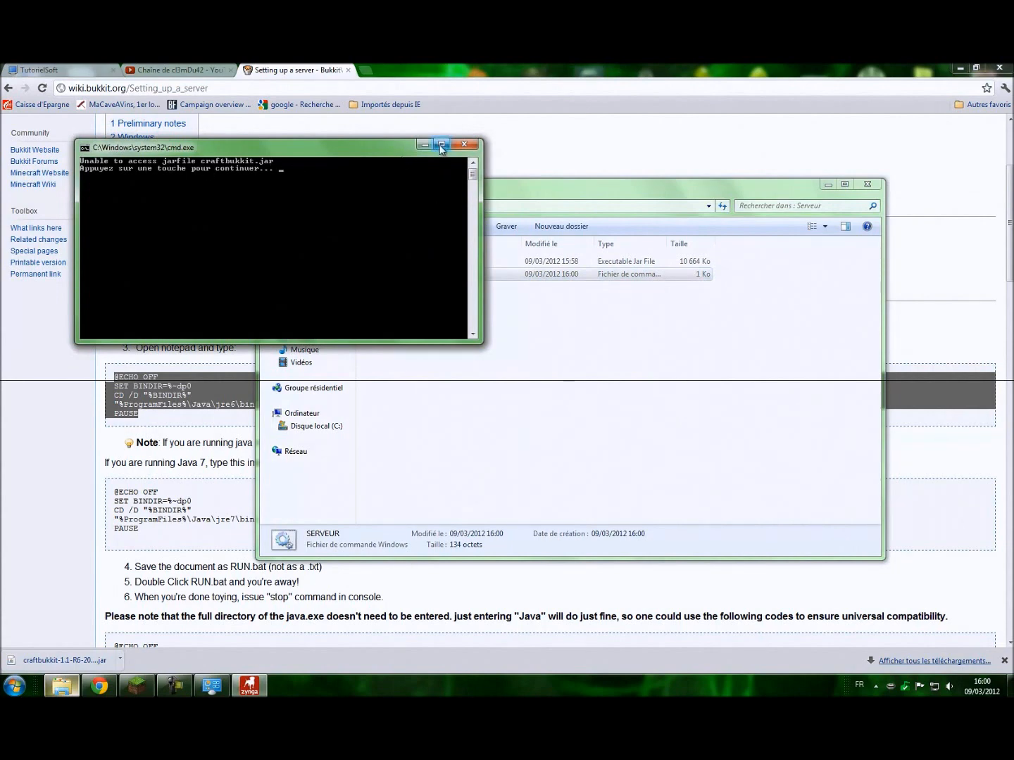
{"action": "left_click", "coordinate": [464, 144]}
Open the SERVEUR batch file in Bloc-notes and place it beside the folder to check the jar name.
{"action": "right_click", "coordinate": [406, 276]}
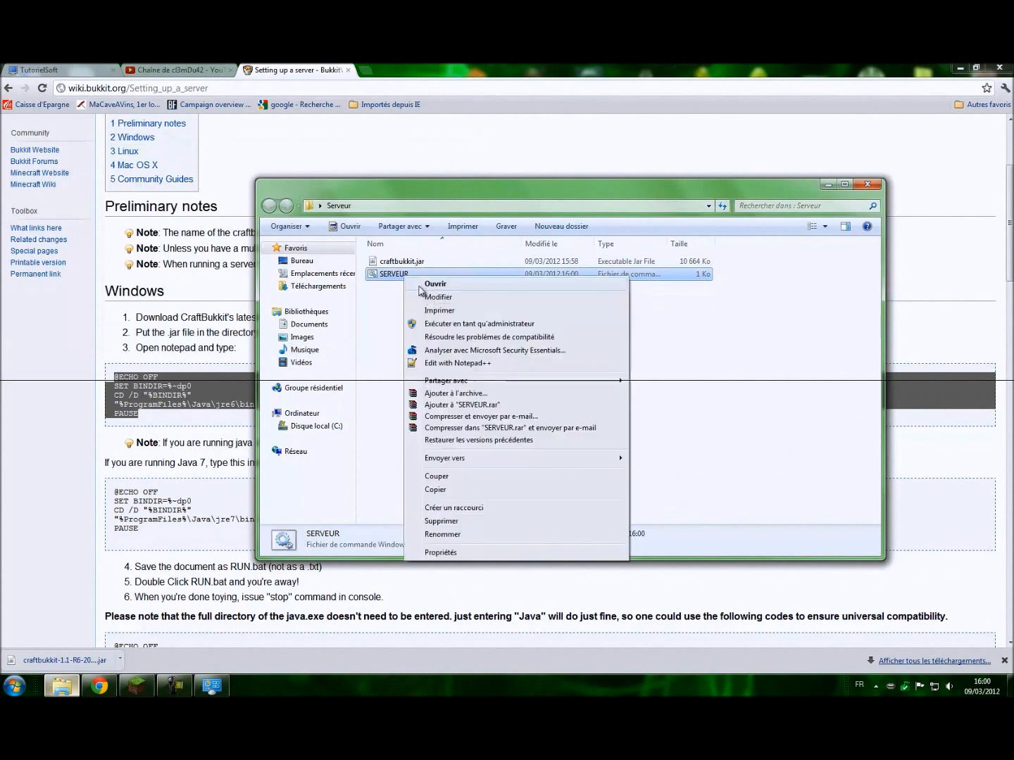
{"action": "left_click", "coordinate": [444, 298]}
{"action": "left_click_drag", "start_coordinate": [334, 193], "coordinate": [879, 276]}
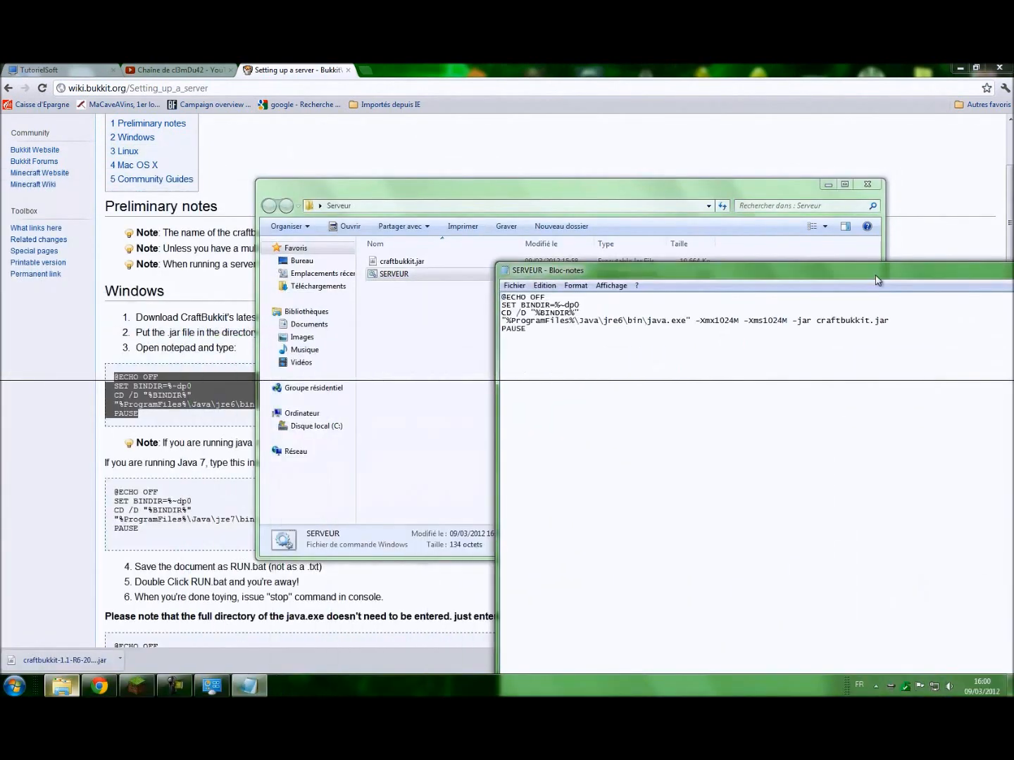
Rename the jar in the Serveur folder as craftbukkit, without the typed .jar ending.
{"action": "left_click", "coordinate": [405, 261]}
{"action": "right_click", "coordinate": [405, 262]}
{"action": "left_click", "coordinate": [453, 473]}
{"action": "left_click", "coordinate": [433, 262]}
{"action": "key", "text": "BackSpace"}
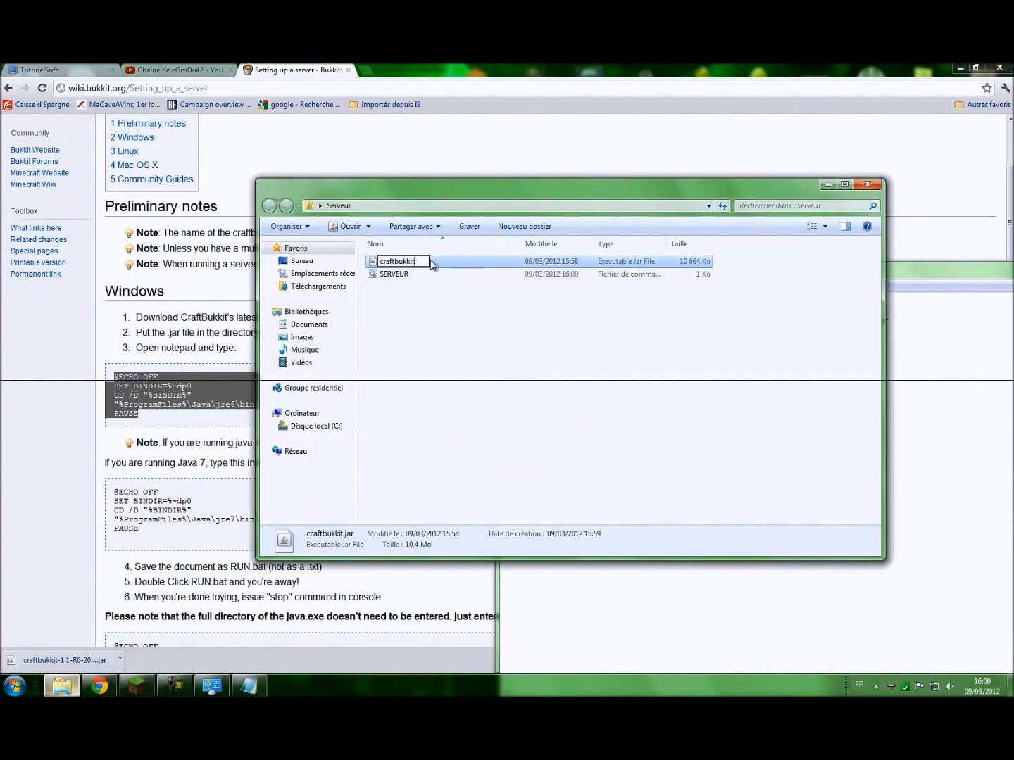
{"action": "key", "text": "Return"}
Launch the server with the SERVEUR batch file, clearing away the Bloc-notes and Serveur folder windows while it generates its files.
{"action": "double_click", "coordinate": [395, 275]}
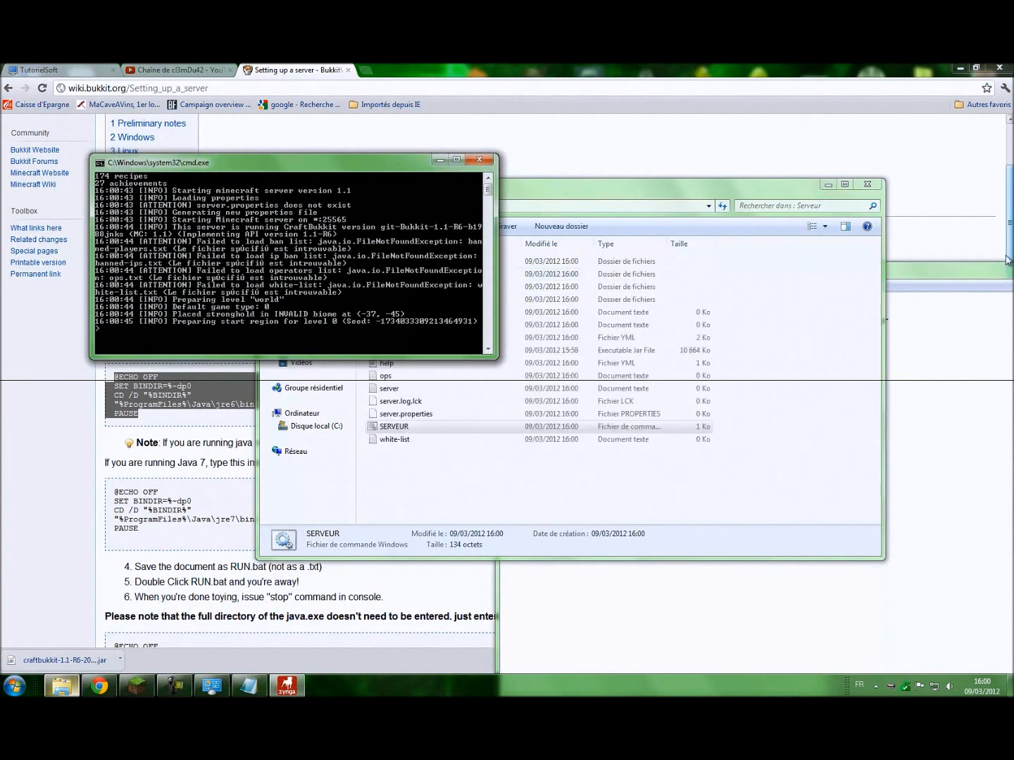
{"action": "left_click_drag", "start_coordinate": [971, 273], "coordinate": [533, 260]}
{"action": "left_click", "coordinate": [800, 256]}
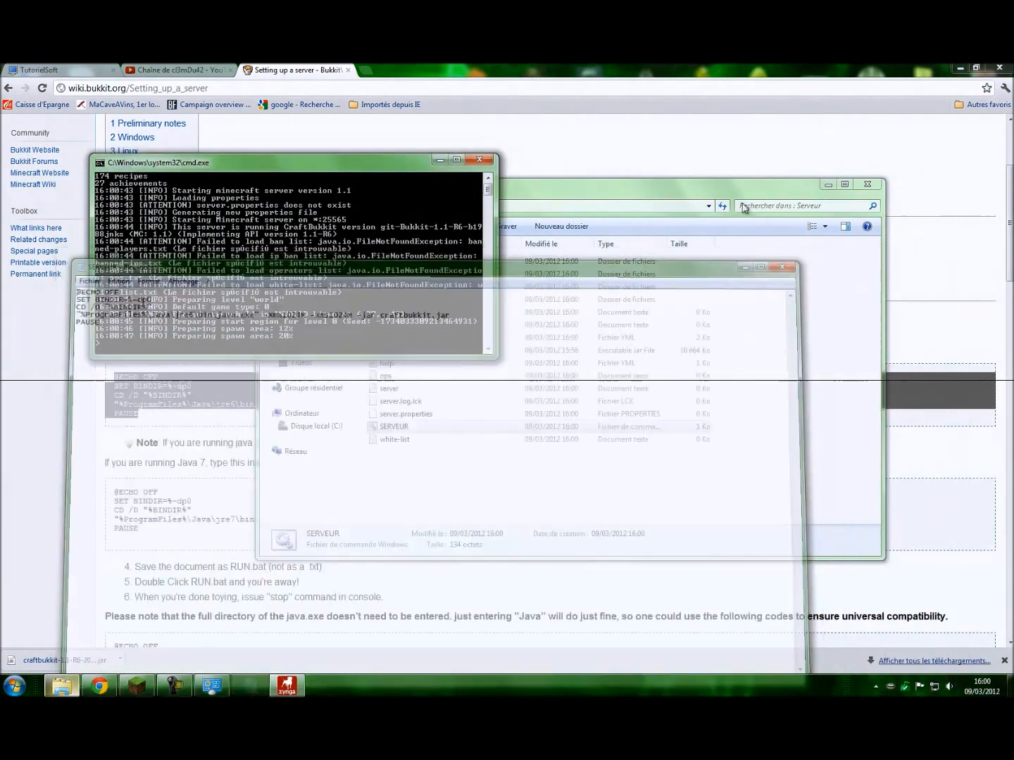
{"action": "left_click", "coordinate": [659, 231]}
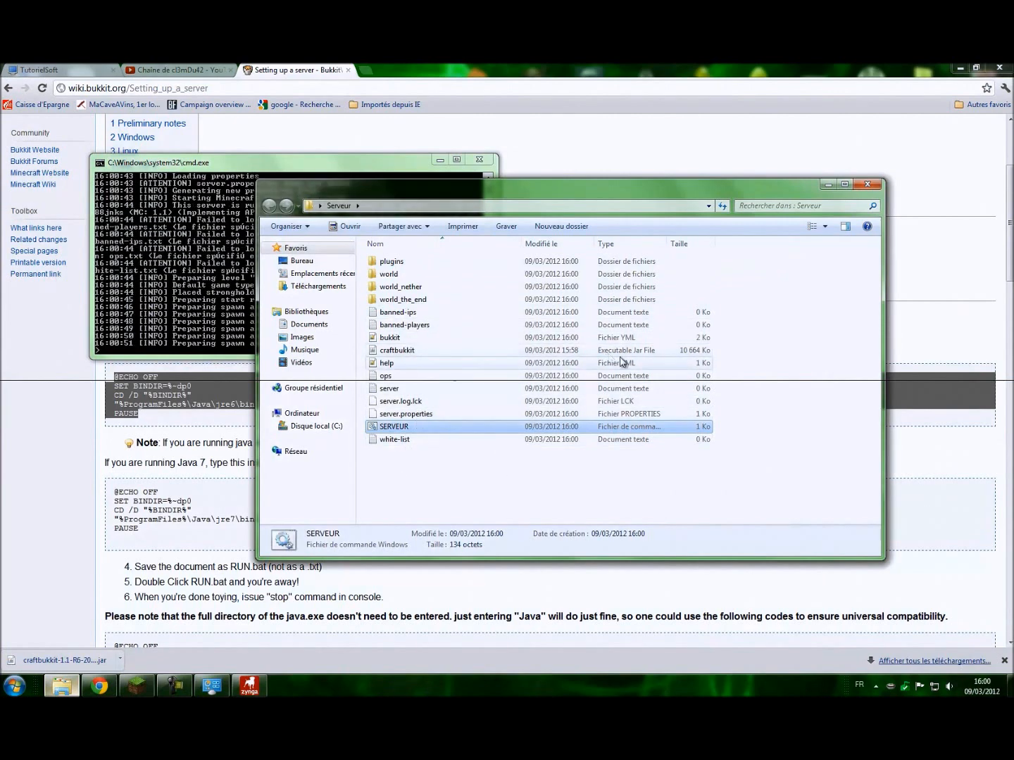
{"action": "left_click", "coordinate": [828, 184]}
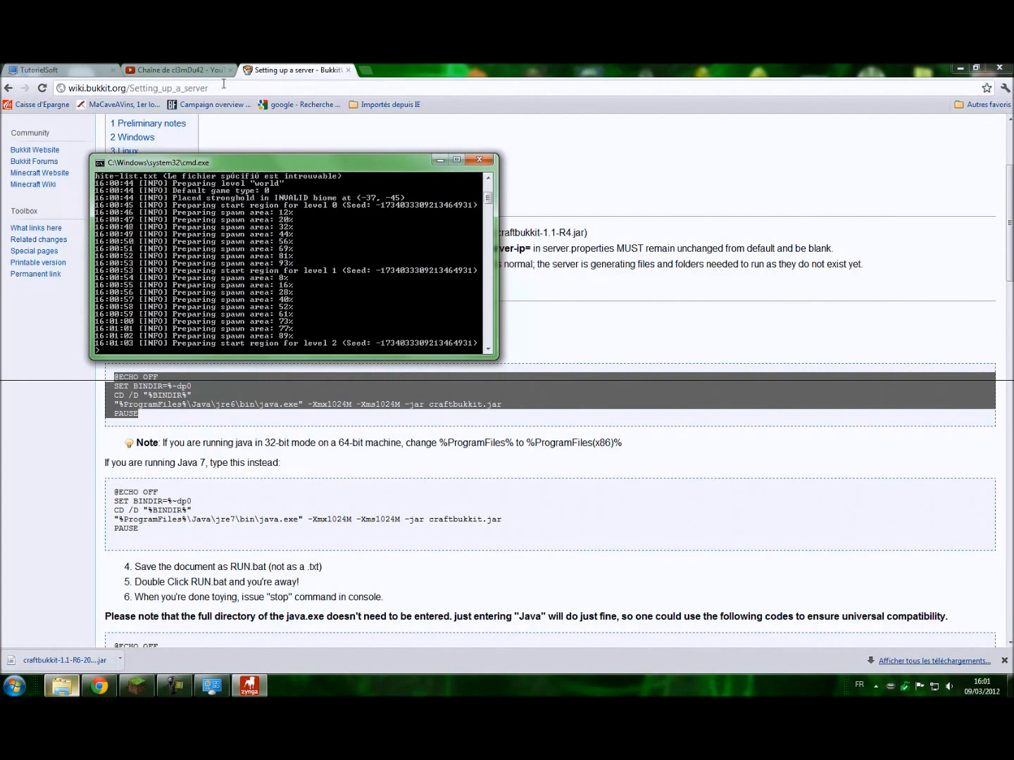
Switch to Chrome, search for bukkit and open the plugin list from the Bukkit site.
{"action": "left_click", "coordinate": [263, 83]}
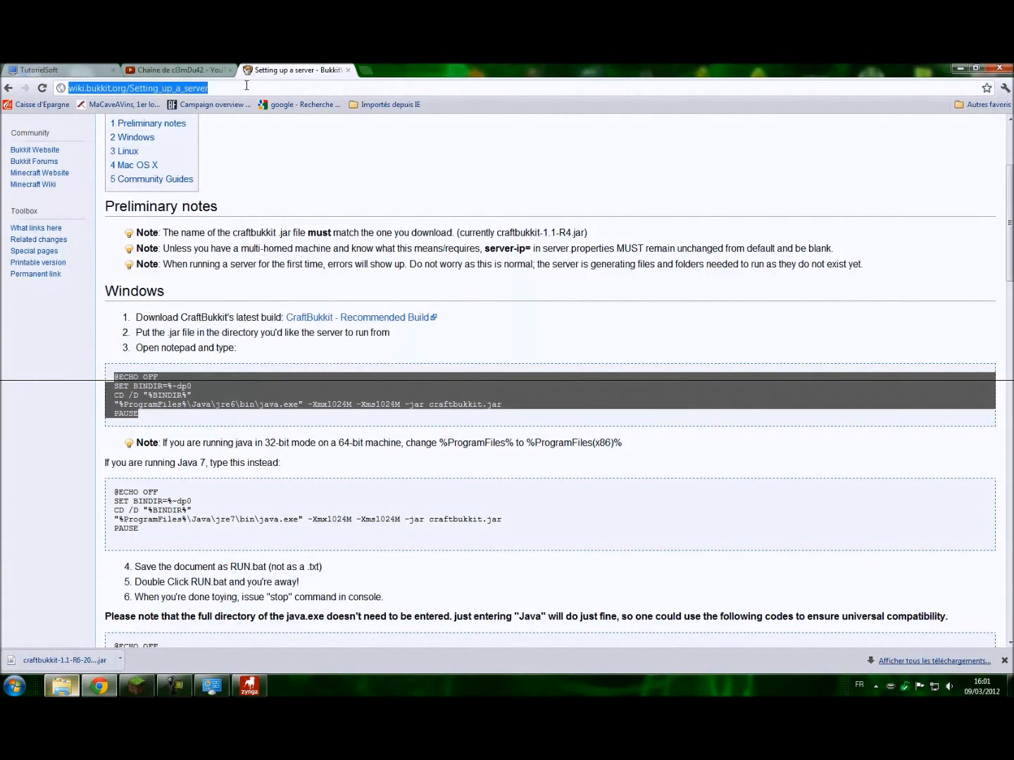
{"action": "type", "text": "bukkit"}
{"action": "key", "text": "Return"}
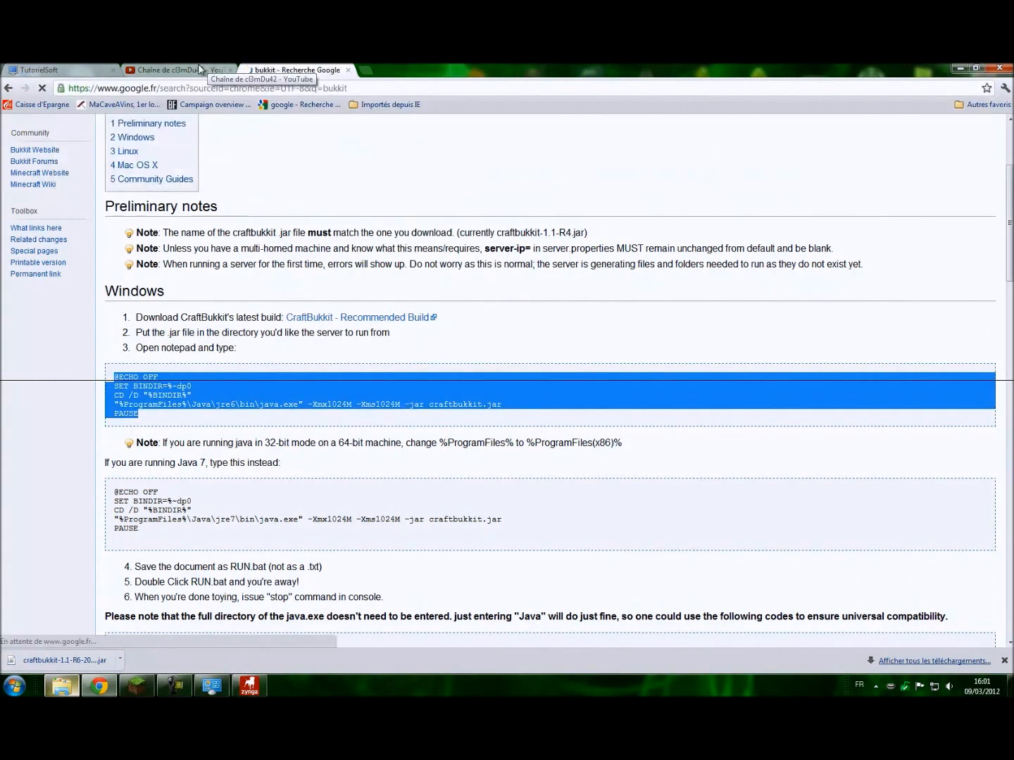
{"action": "left_click", "coordinate": [176, 229]}
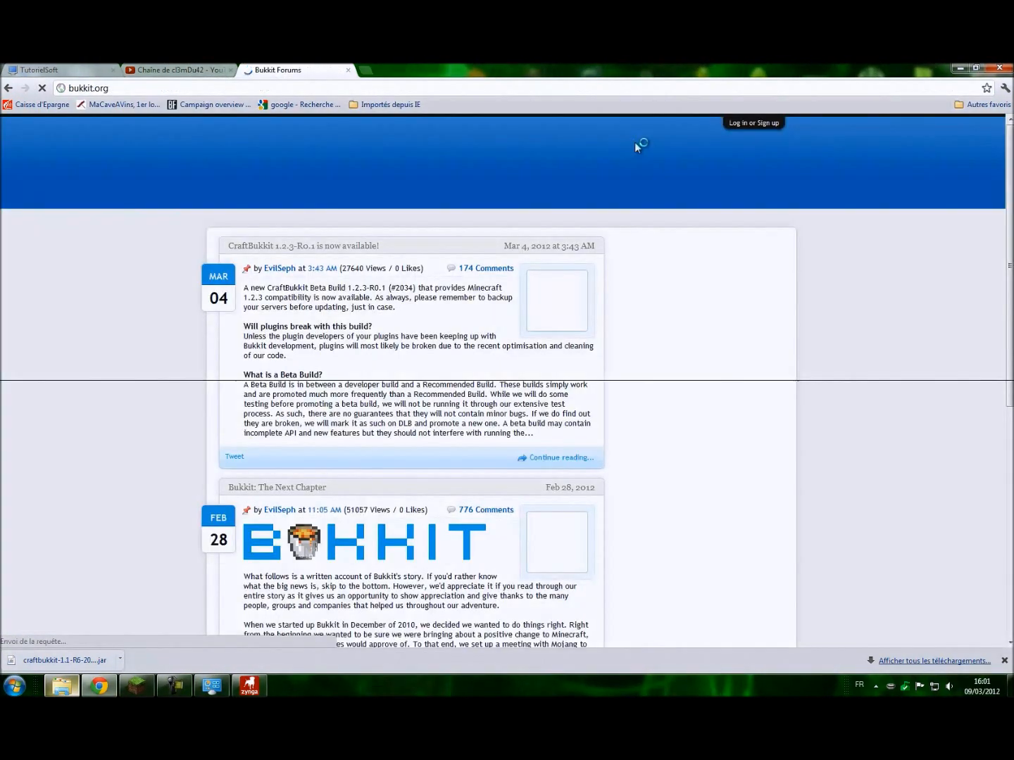
{"action": "left_click", "coordinate": [644, 177]}
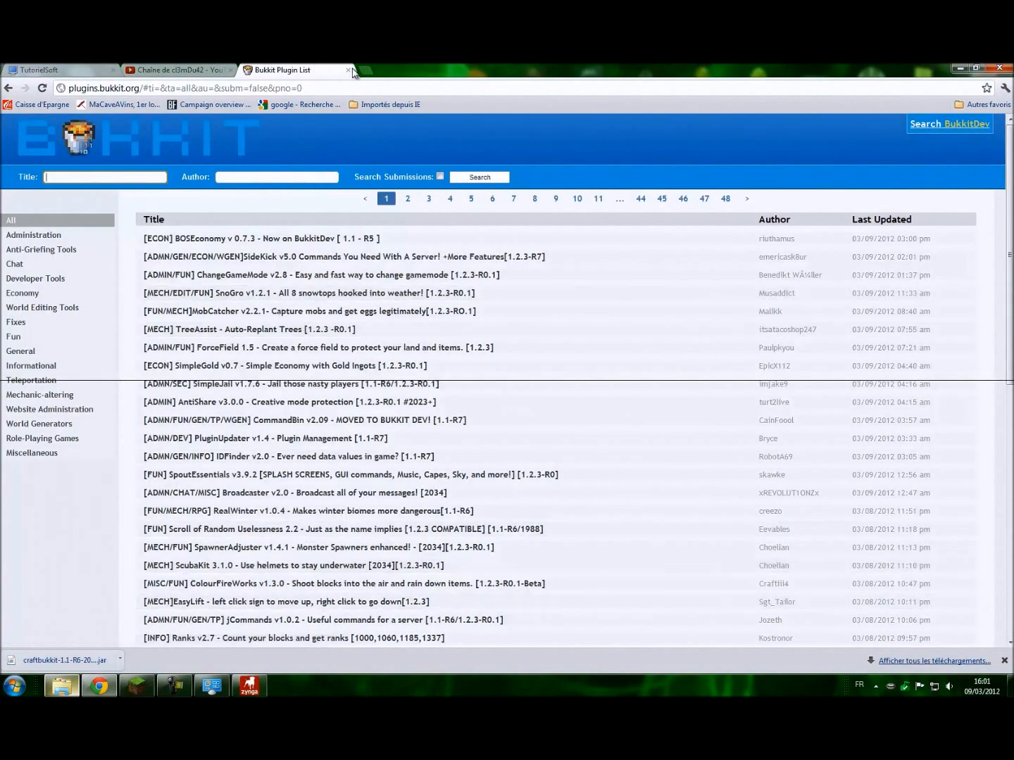
Search for plugins minecraft in a new tab and browse the Verywiki-FR Plugins minecraft page.
{"action": "middle_click", "coordinate": [320, 73]}
{"action": "left_click", "coordinate": [251, 71]}
{"action": "type", "text": "plug"}
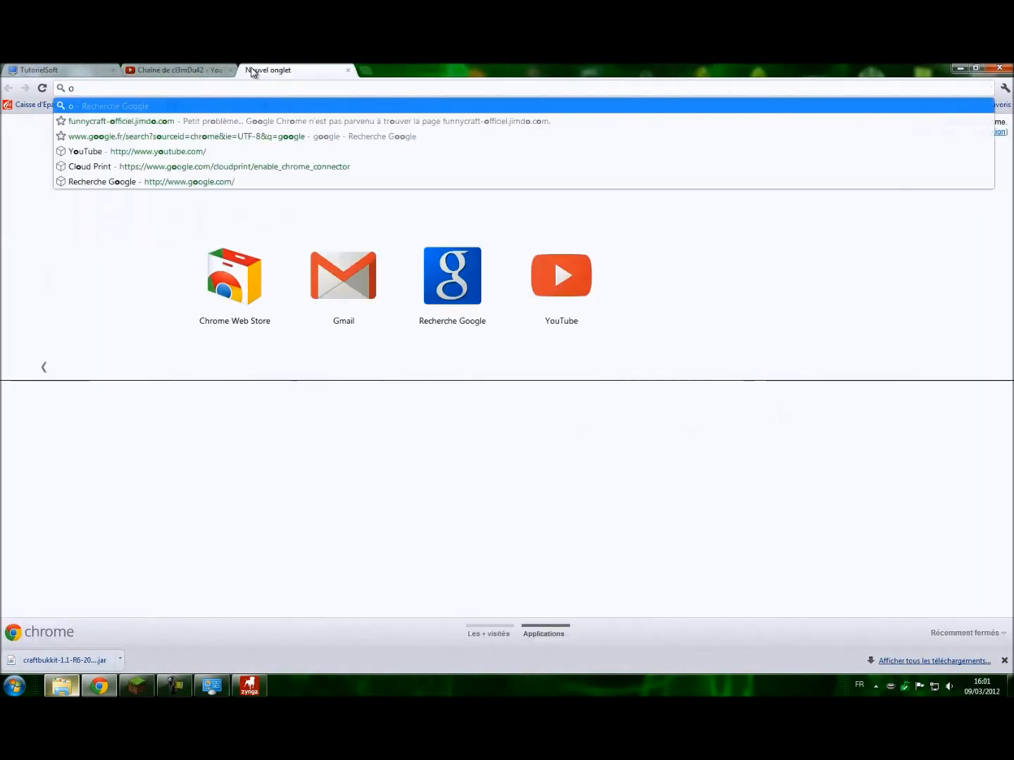
{"action": "type", "text": "ins min"}
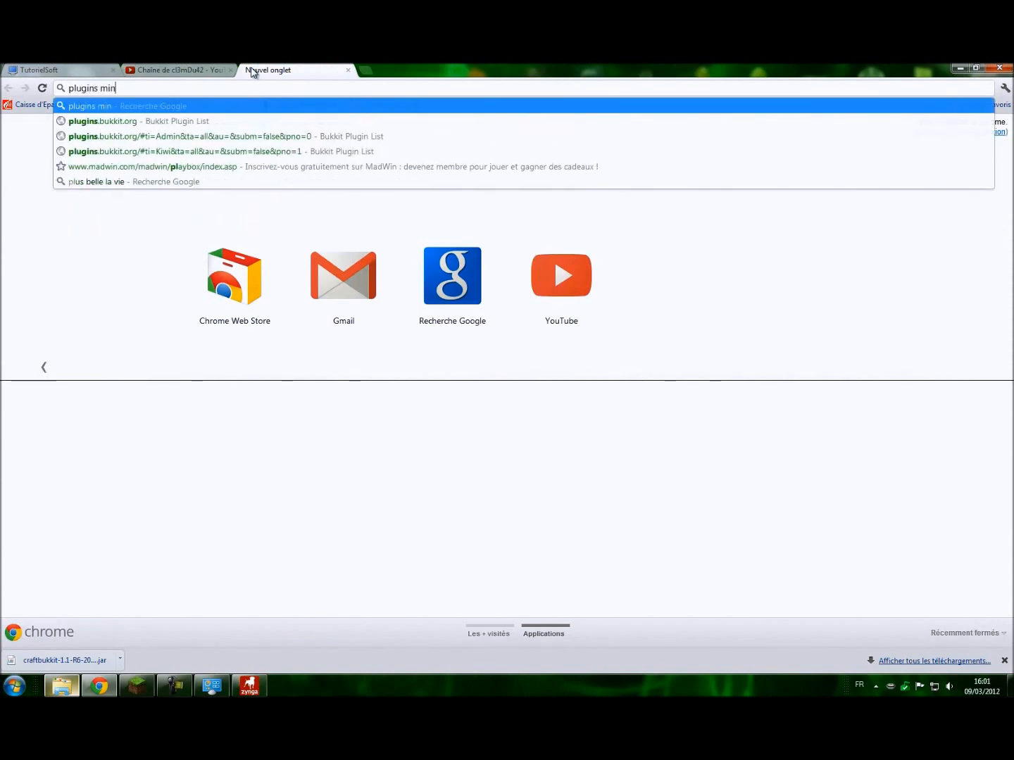
{"action": "type", "text": "ecraft"}
{"action": "key", "text": "Return"}
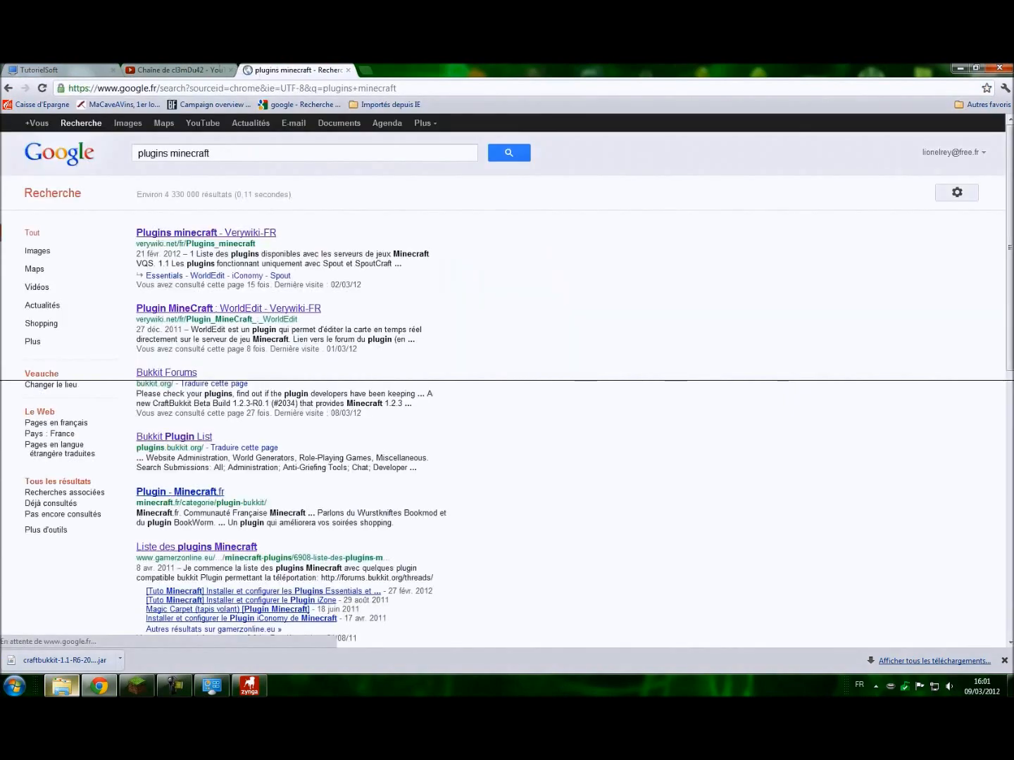
{"action": "left_click", "coordinate": [213, 236]}
{"action": "scroll", "coordinate": [552, 428], "scroll_direction": "down", "scroll_amount": 5}
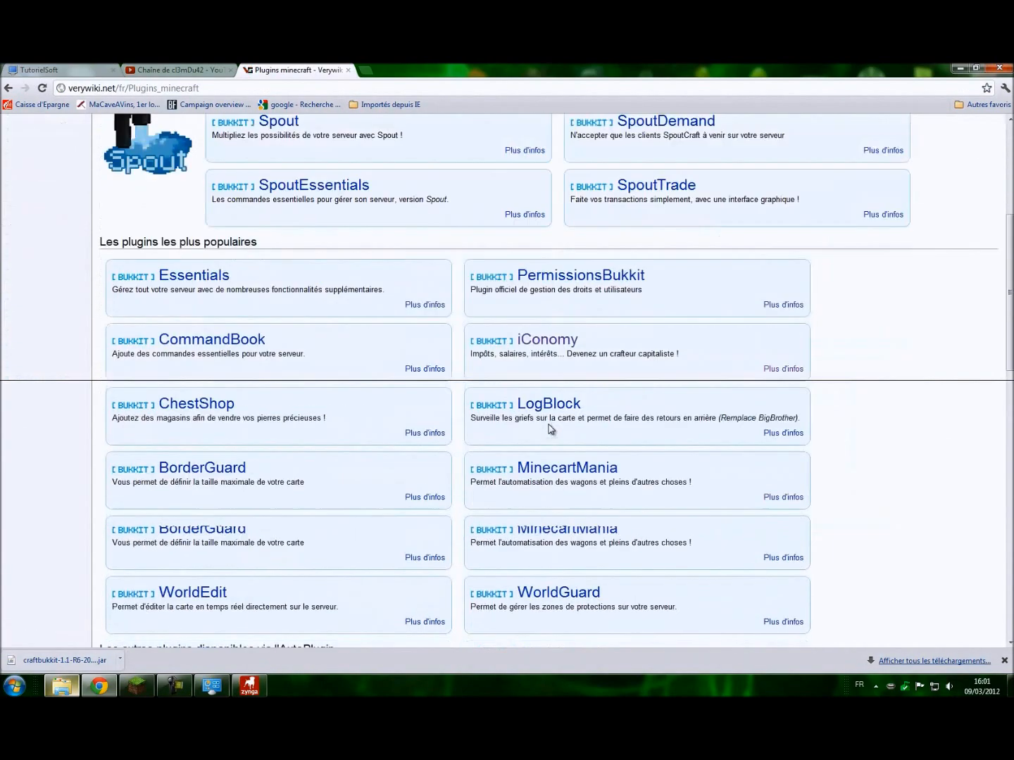
{"action": "left_click", "coordinate": [1005, 661]}
Return to the Serveur folder and restart the server by closing its console and running the SERVEUR batch file again.
{"action": "left_click", "coordinate": [61, 687]}
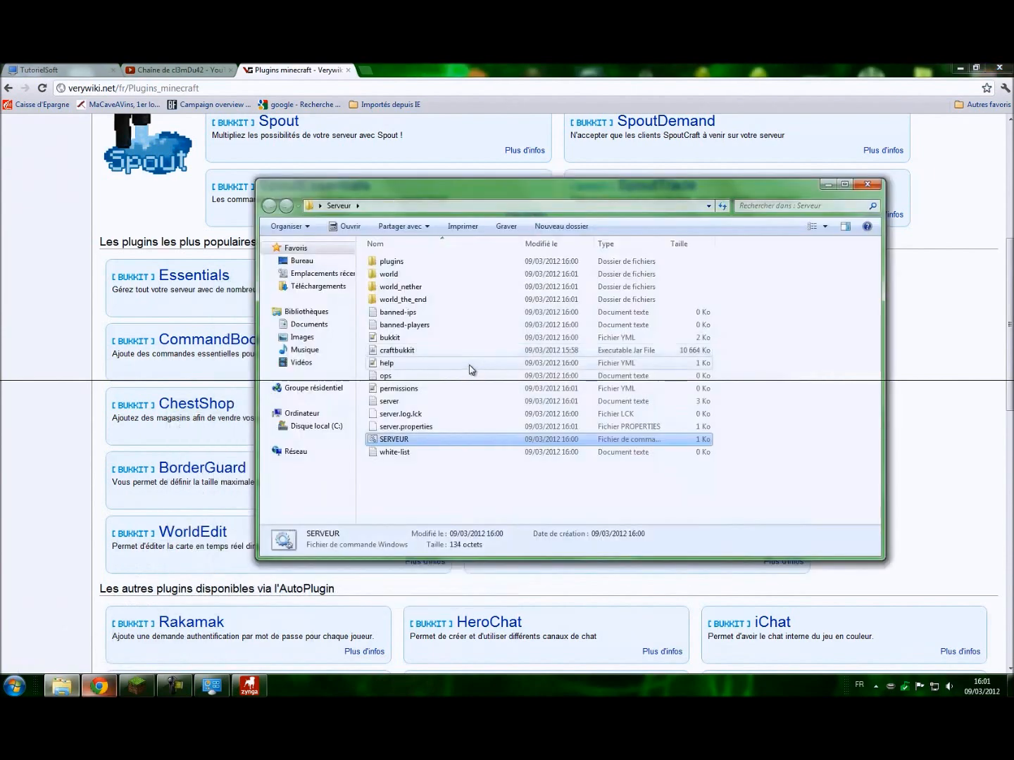
{"action": "left_click", "coordinate": [213, 681]}
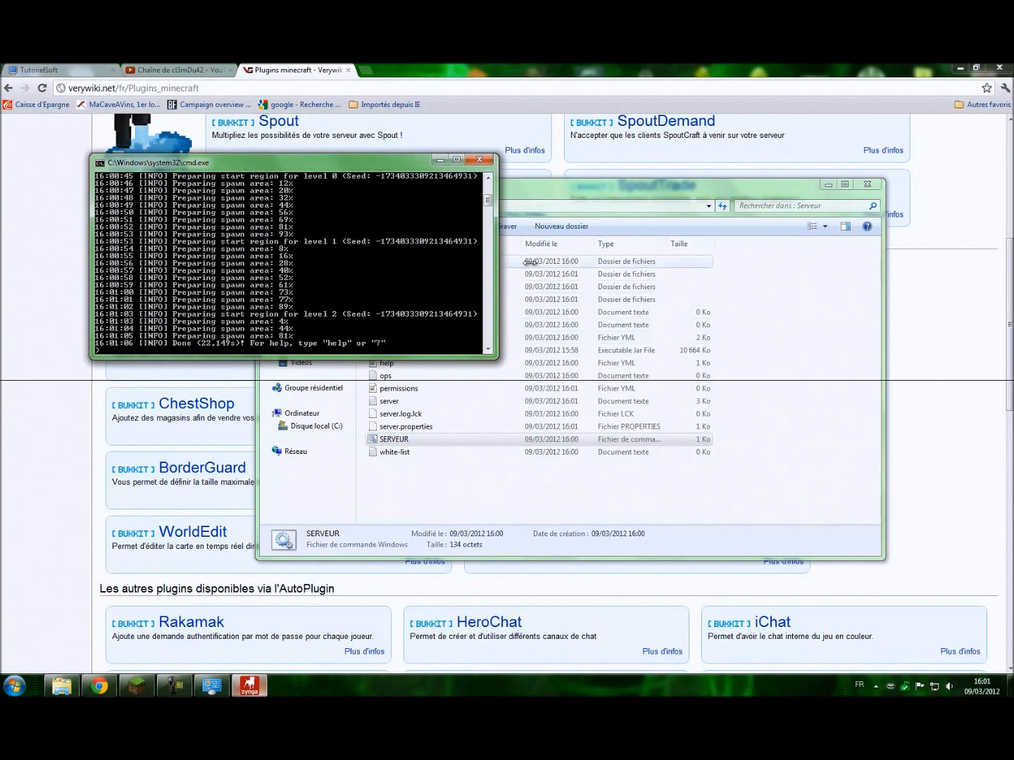
{"action": "left_click", "coordinate": [483, 161]}
{"action": "double_click", "coordinate": [392, 439]}
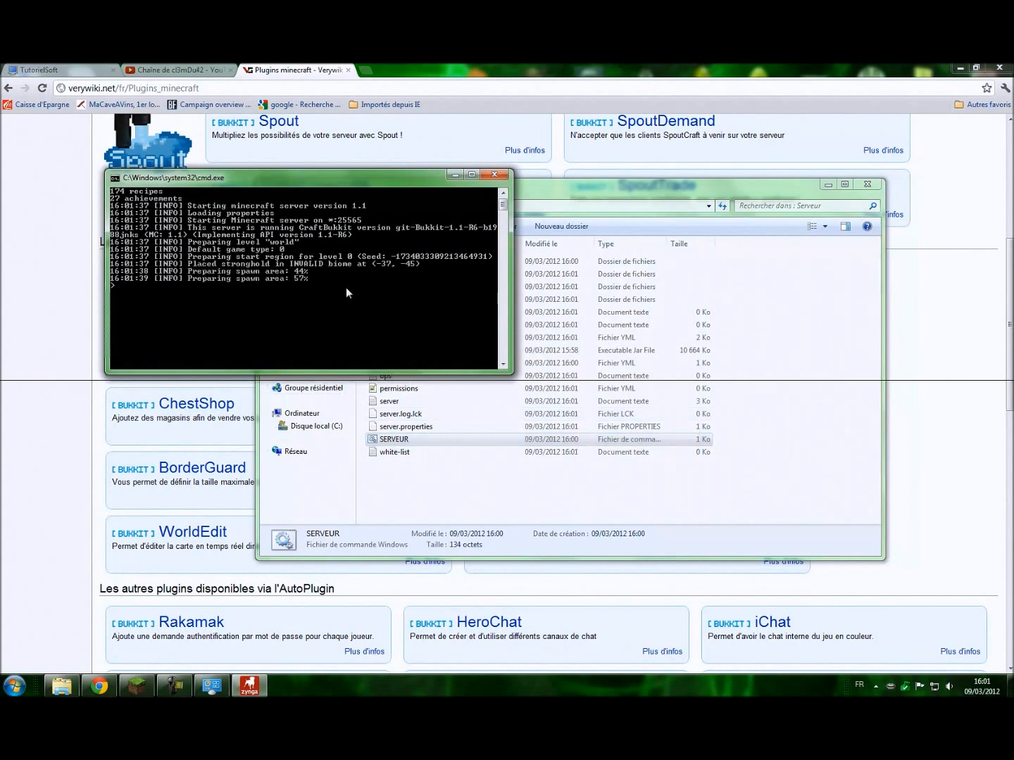
Review the server files in the Serveur folder, then close the server console and return to the plugins page in Chrome.
{"action": "left_click", "coordinate": [679, 185]}
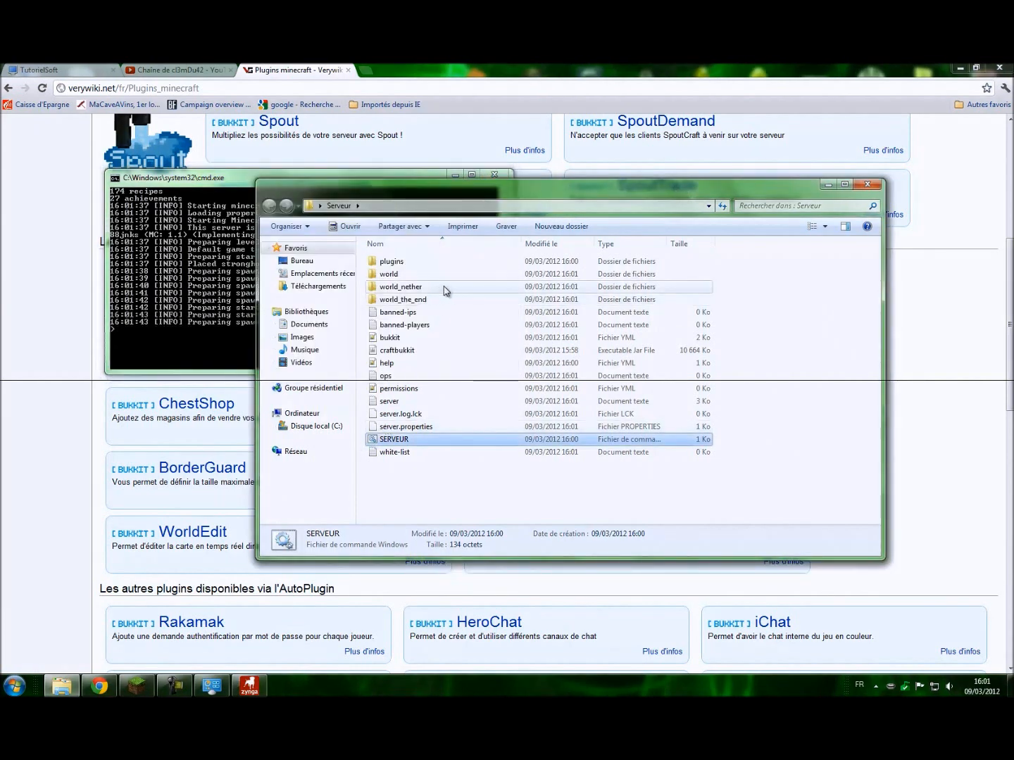
{"action": "left_click", "coordinate": [626, 478]}
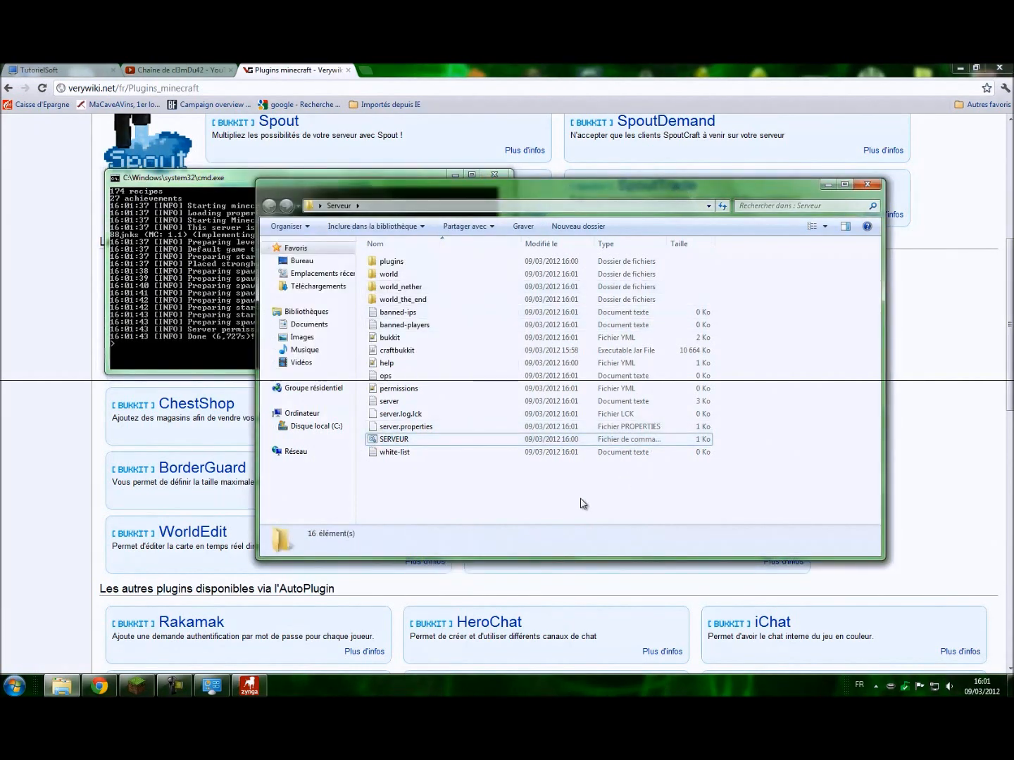
{"action": "left_click", "coordinate": [828, 185]}
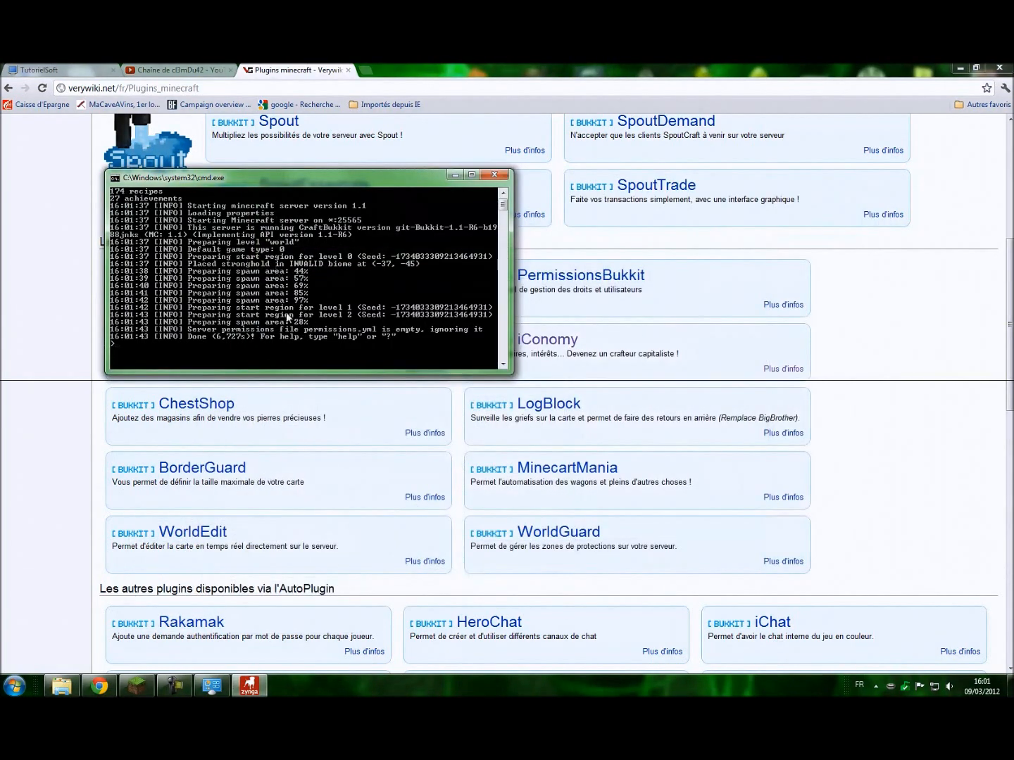
{"action": "left_click", "coordinate": [493, 175]}
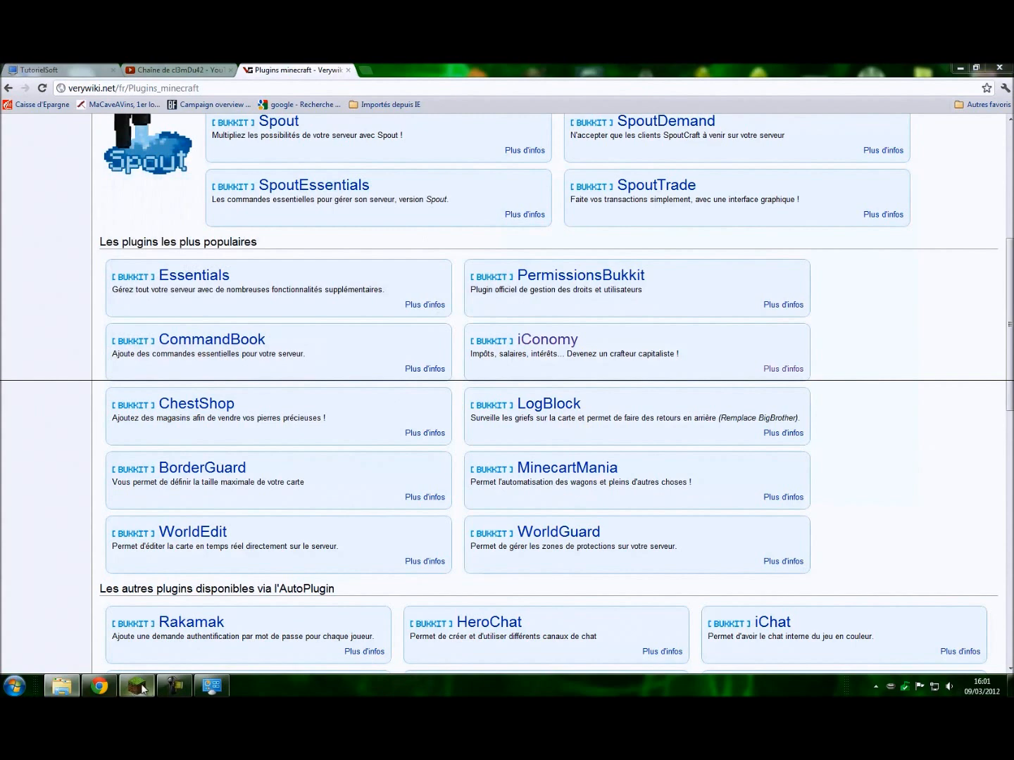
{"action": "left_click", "coordinate": [64, 690]}
{"action": "left_click", "coordinate": [99, 687]}
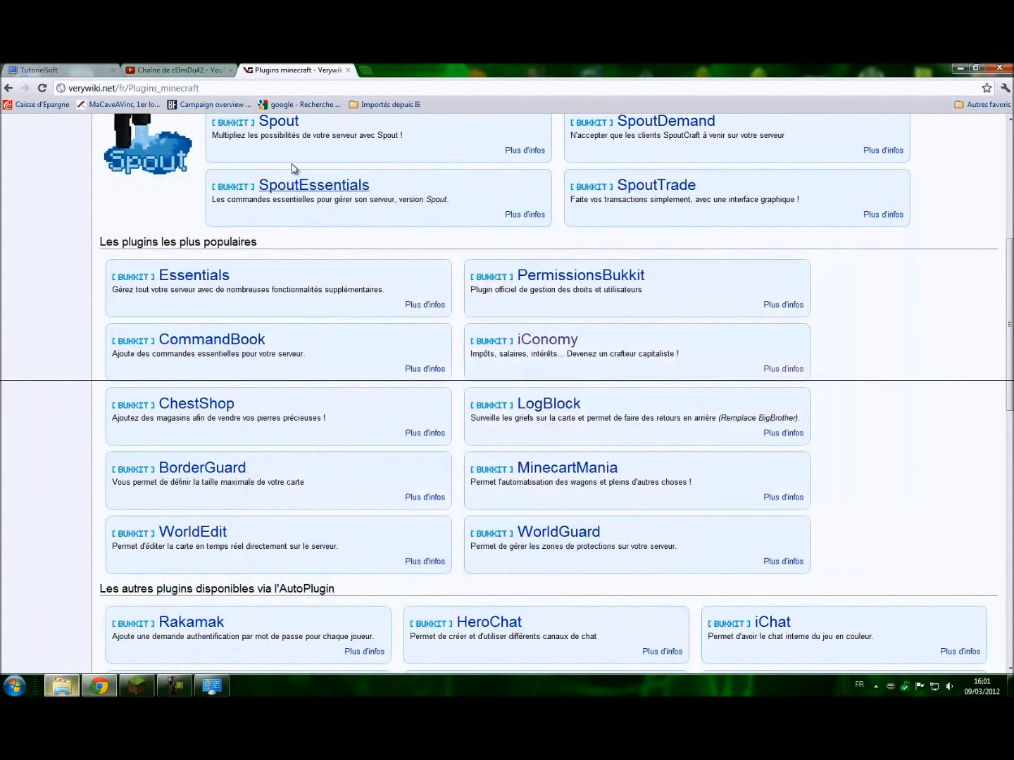
Search for hamachi in a new browser tab and open the Clubic download page from the results.
{"action": "left_click", "coordinate": [364, 70]}
{"action": "type", "text": "hamah"}
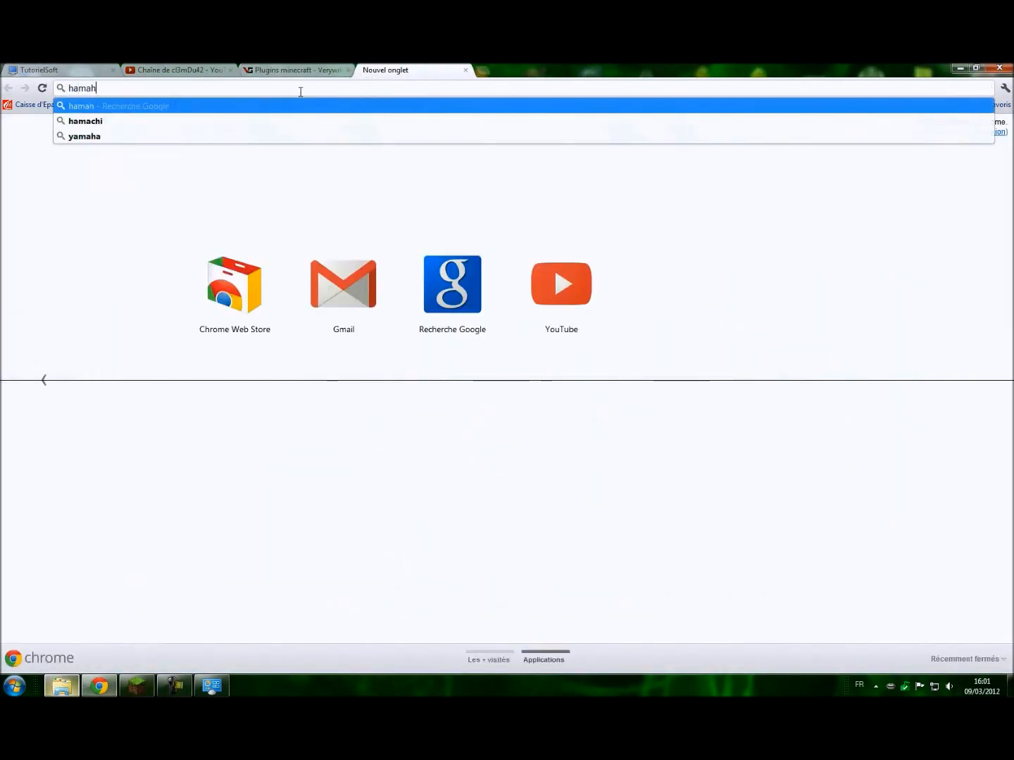
{"action": "key", "text": "BackSpace"}
{"action": "type", "text": "chi"}
{"action": "key", "text": "Return"}
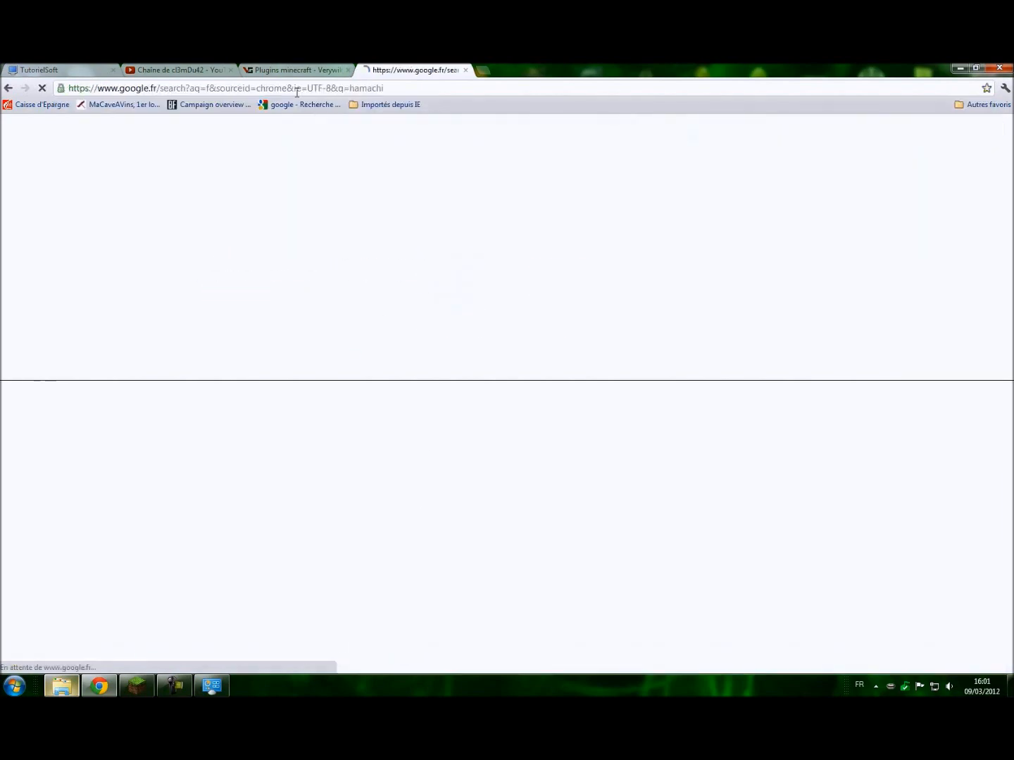
{"action": "left_click", "coordinate": [226, 232]}
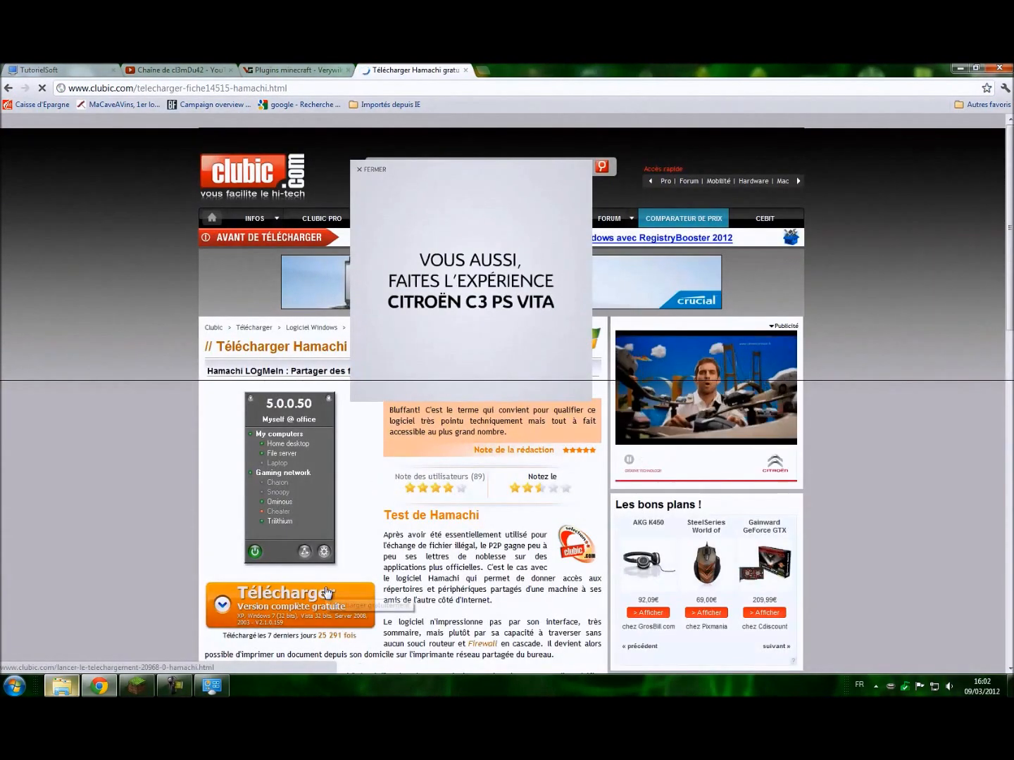
Download the Hamachi 2.1.0.159 installer from Clubic and try to run it, then dismiss the newsletter pop-up.
{"action": "left_click", "coordinate": [327, 593]}
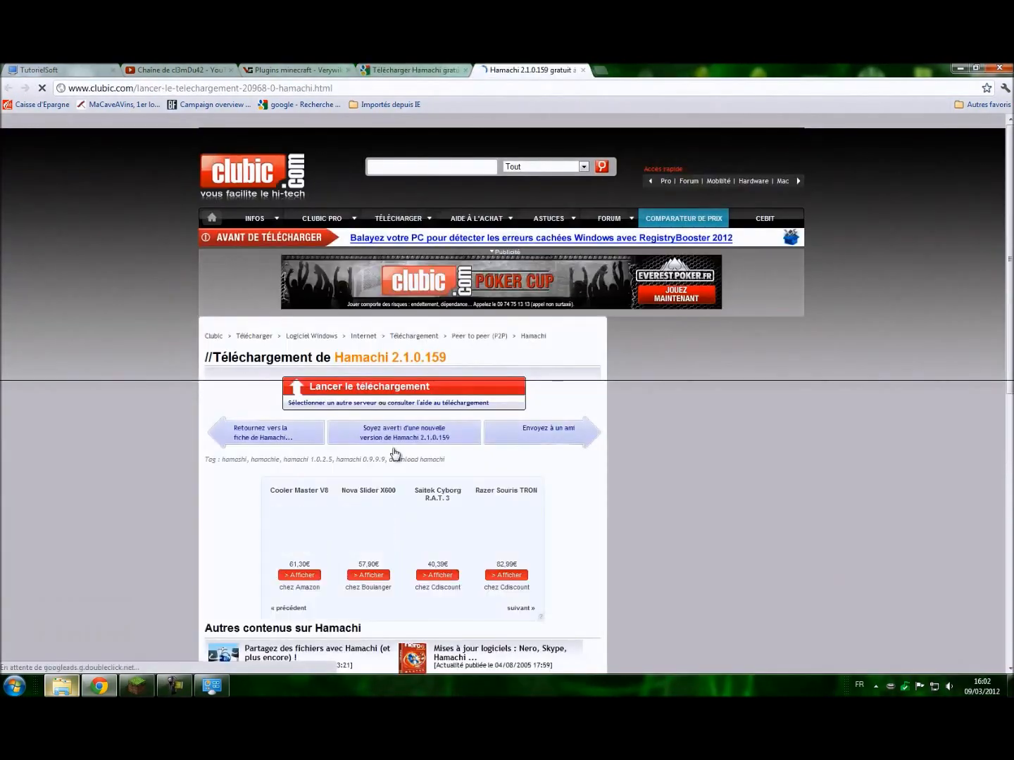
{"action": "left_click", "coordinate": [410, 384]}
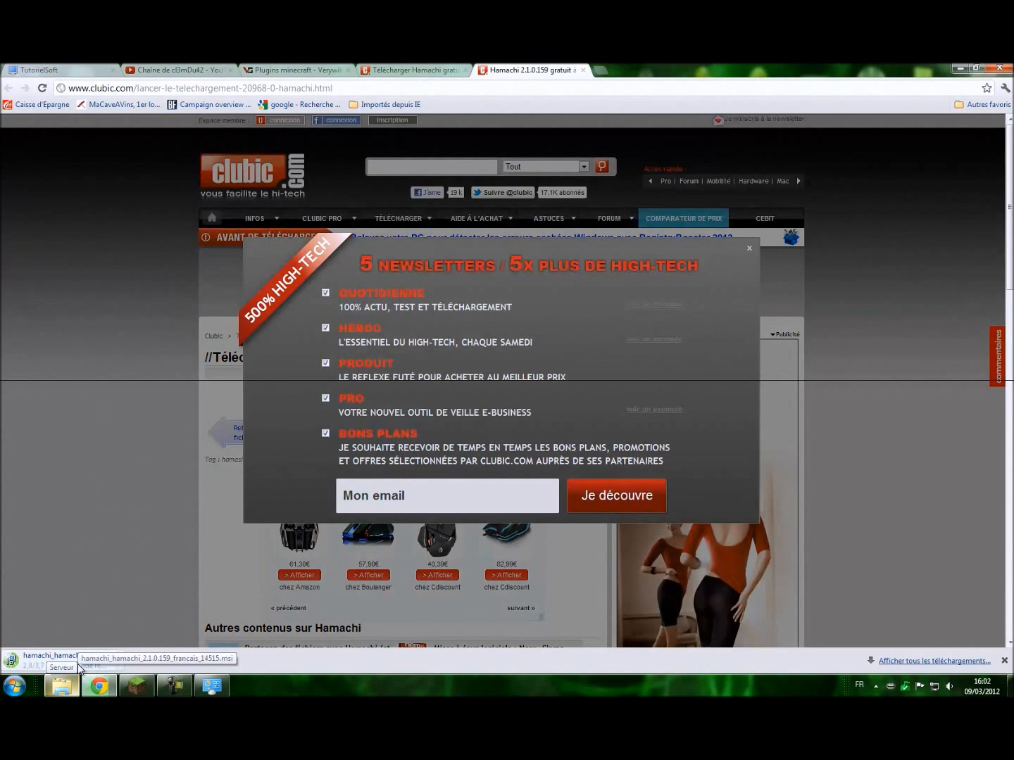
{"action": "left_click", "coordinate": [77, 666]}
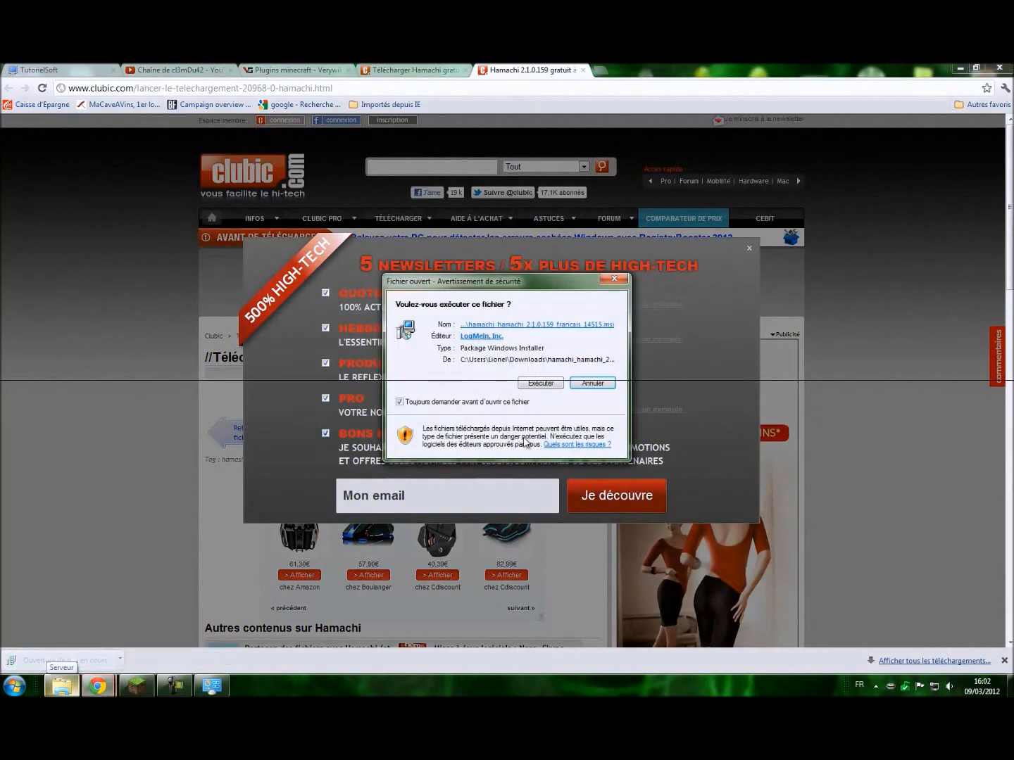
{"action": "left_click", "coordinate": [538, 386]}
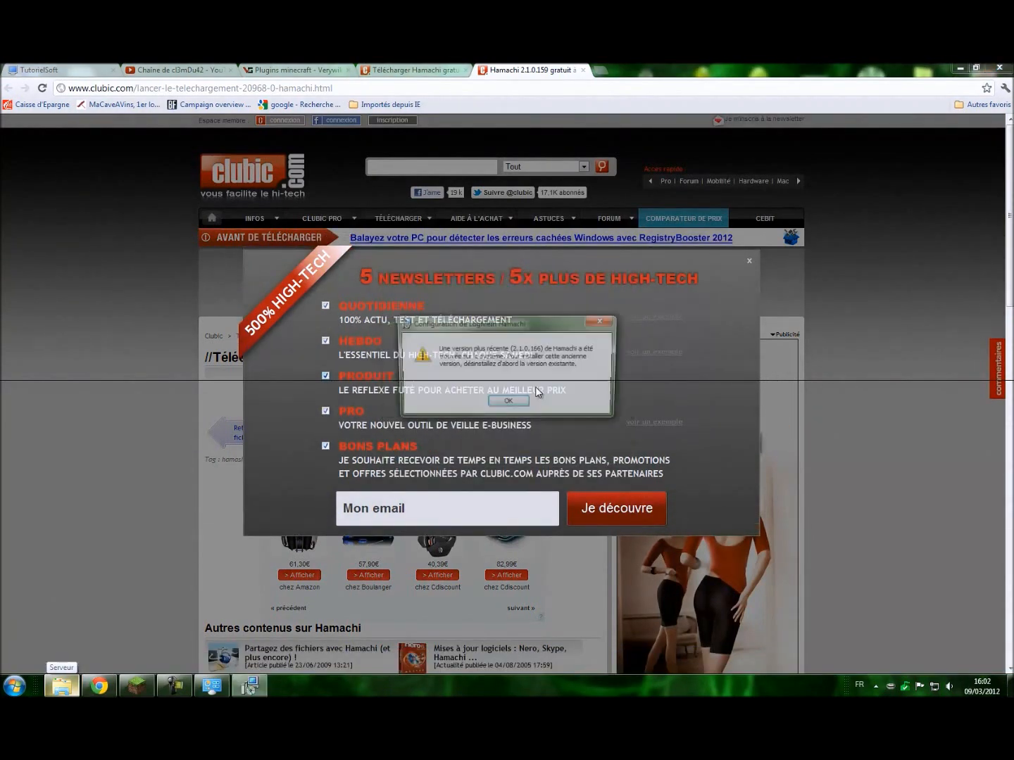
{"action": "left_click", "coordinate": [514, 404]}
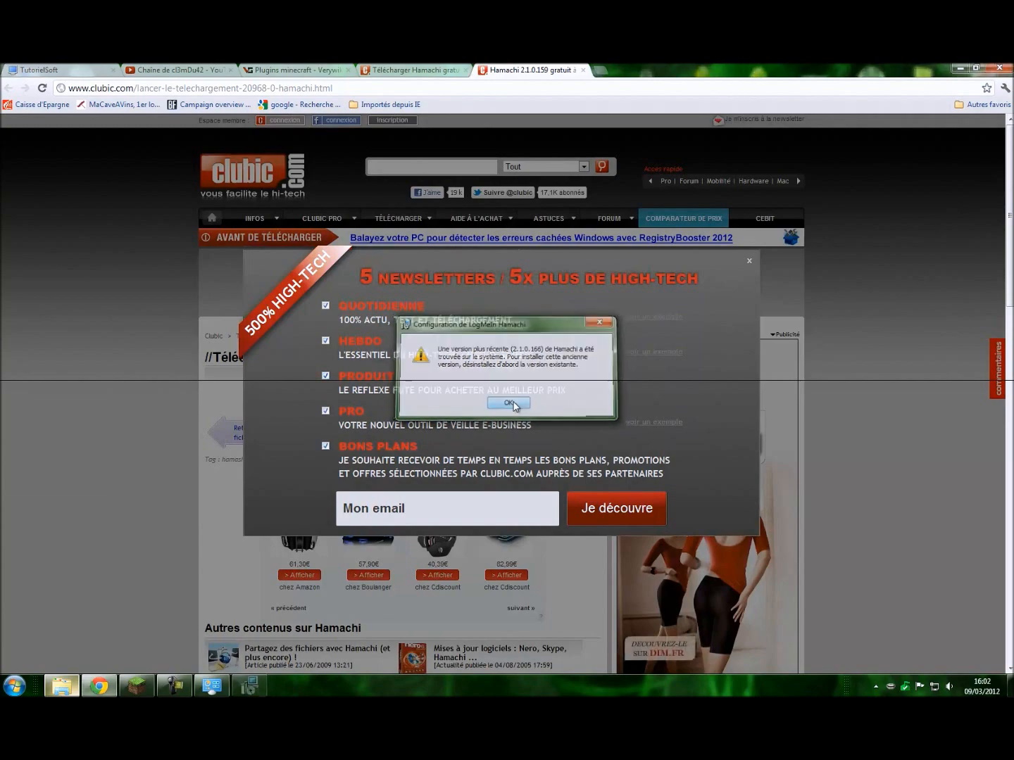
{"action": "left_click", "coordinate": [750, 264]}
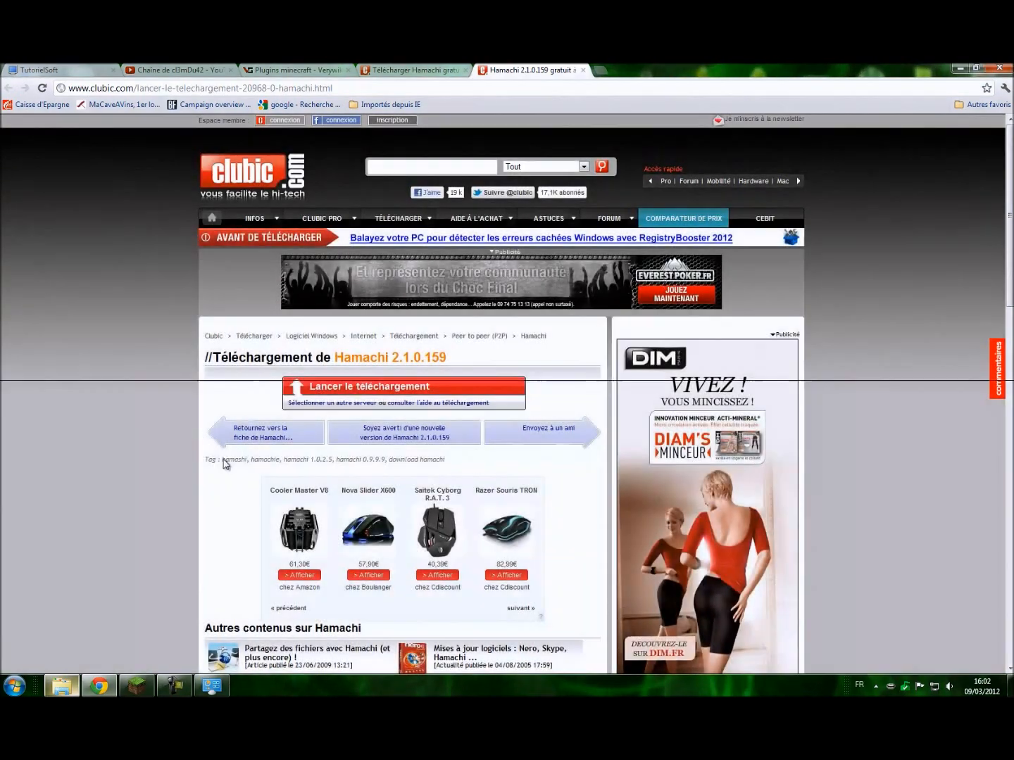
Minimize the Serveur folder and the browser, then find and launch the installed LogMeIn Hamachi.
{"action": "left_click", "coordinate": [62, 687]}
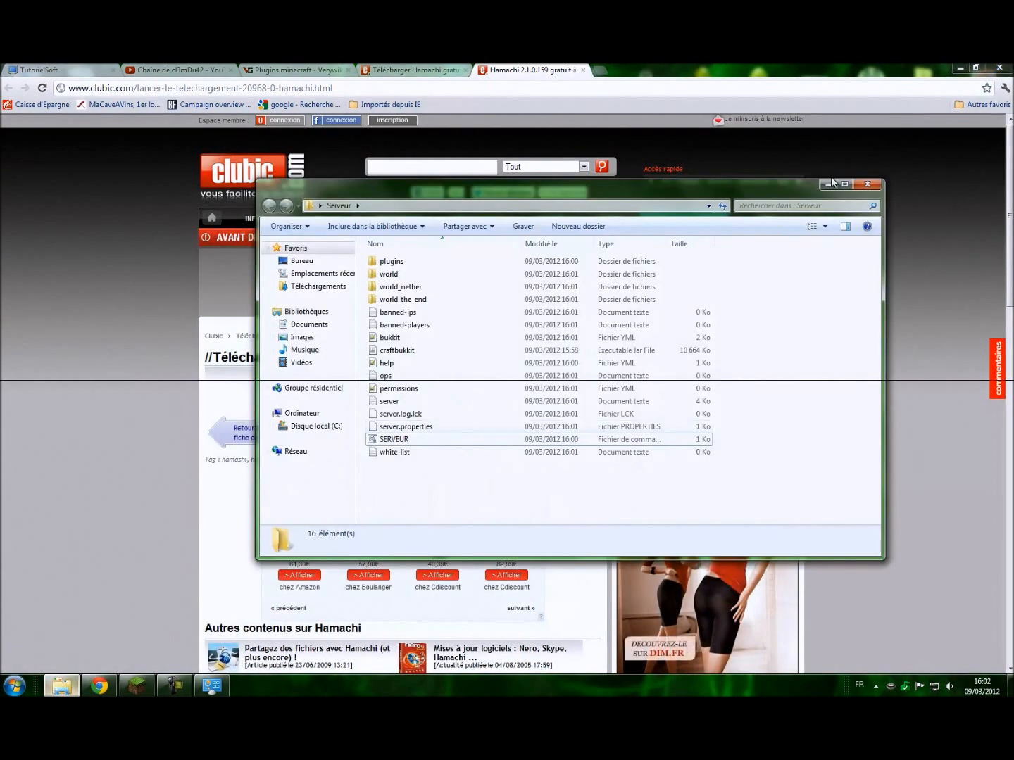
{"action": "left_click", "coordinate": [827, 183]}
{"action": "left_click", "coordinate": [961, 67]}
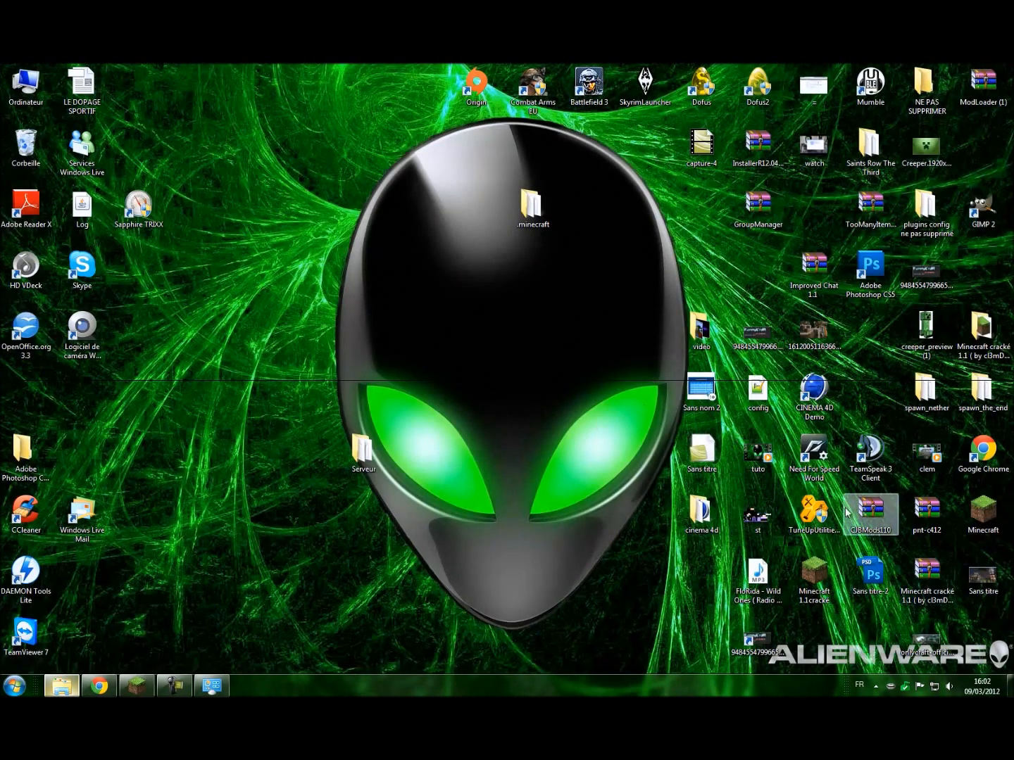
{"action": "left_click", "coordinate": [14, 687]}
{"action": "type", "text": "ha"}
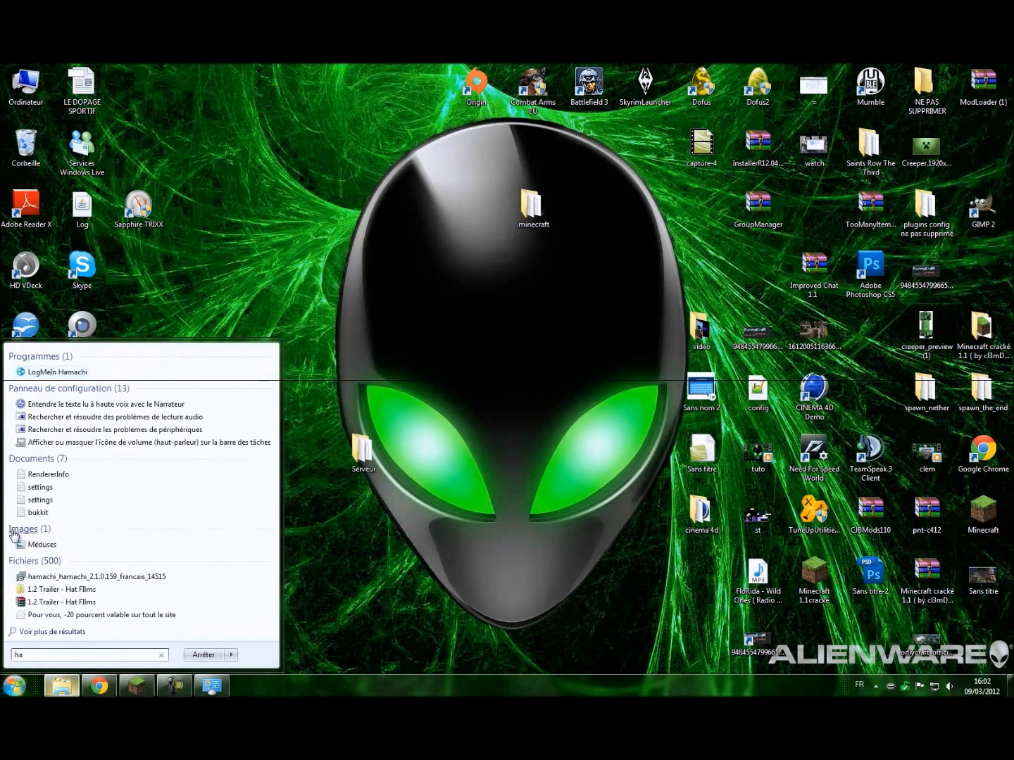
{"action": "left_click", "coordinate": [57, 371]}
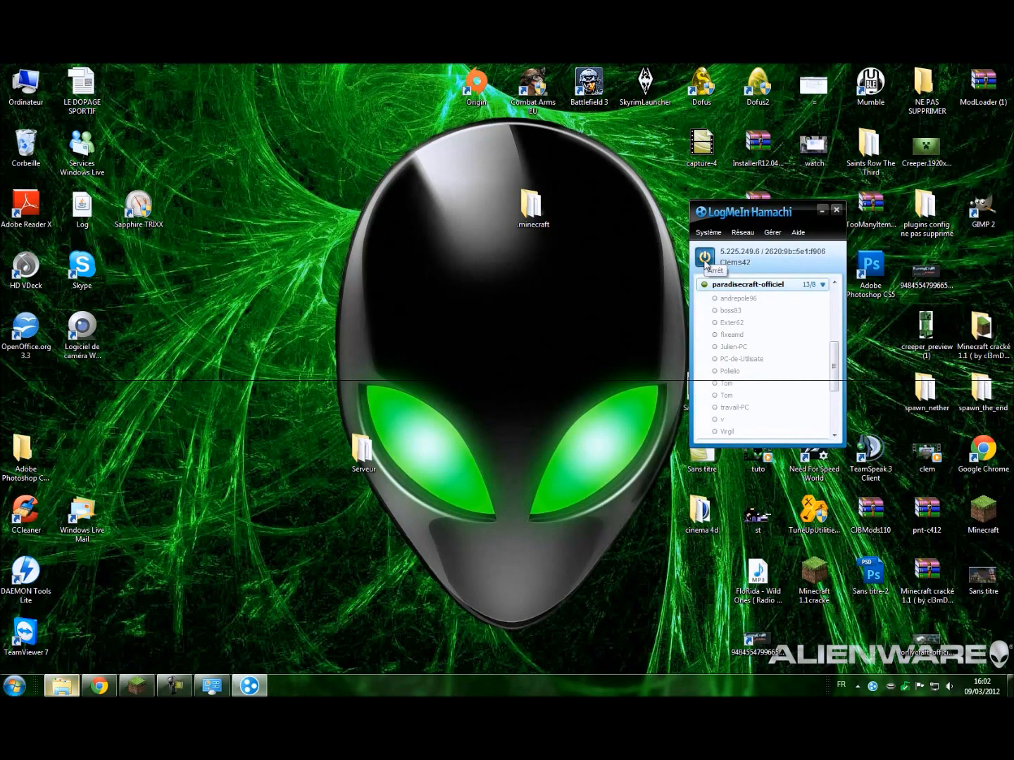
{"action": "left_click", "coordinate": [743, 232]}
{"action": "left_click", "coordinate": [757, 260]}
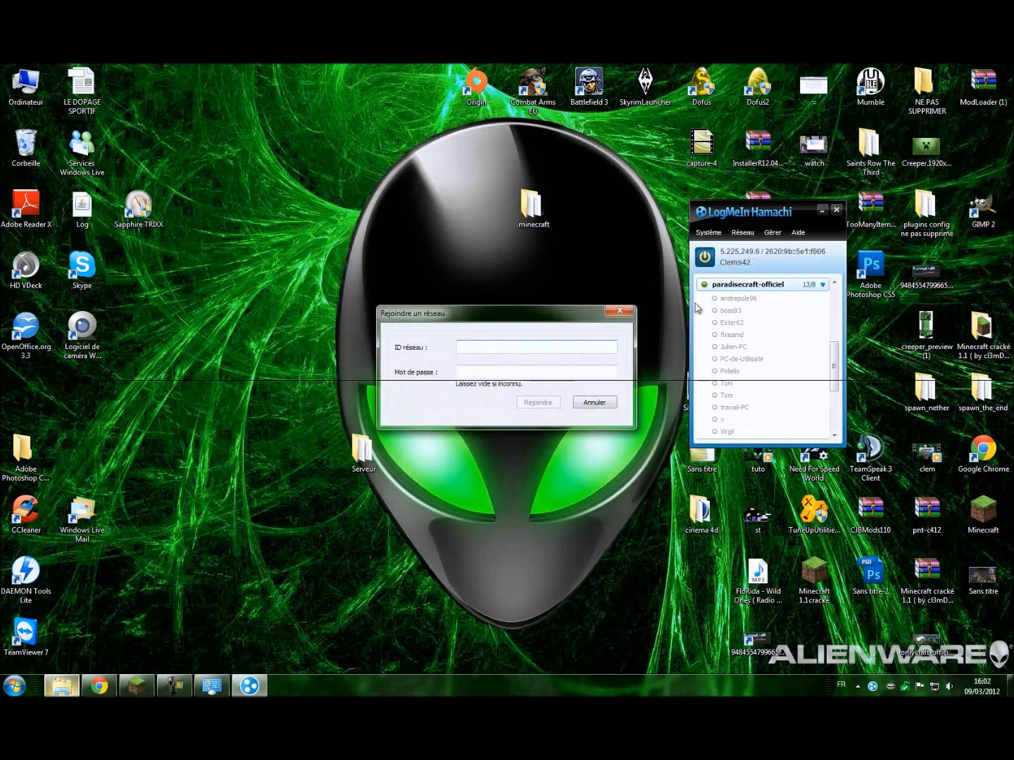
{"action": "left_click", "coordinate": [621, 312]}
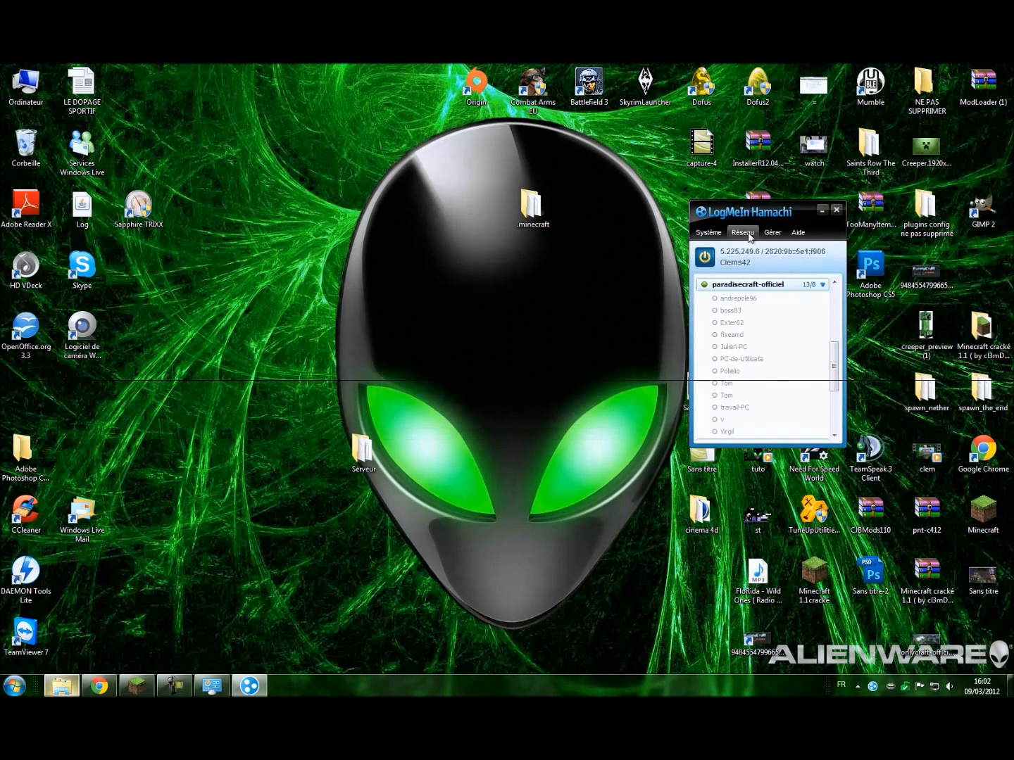
Fill in a new Hamachi network with the ID clems42 and a network password, and try to create it.
{"action": "left_click", "coordinate": [742, 231]}
{"action": "left_click", "coordinate": [750, 250]}
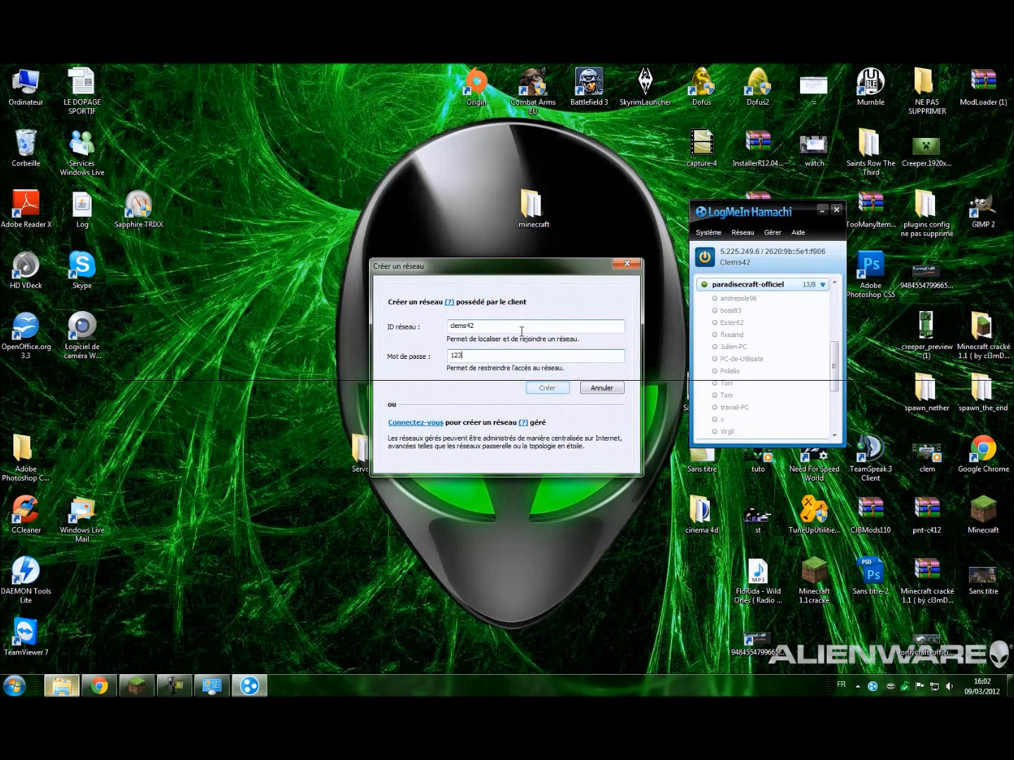
{"action": "key", "text": "Return"}
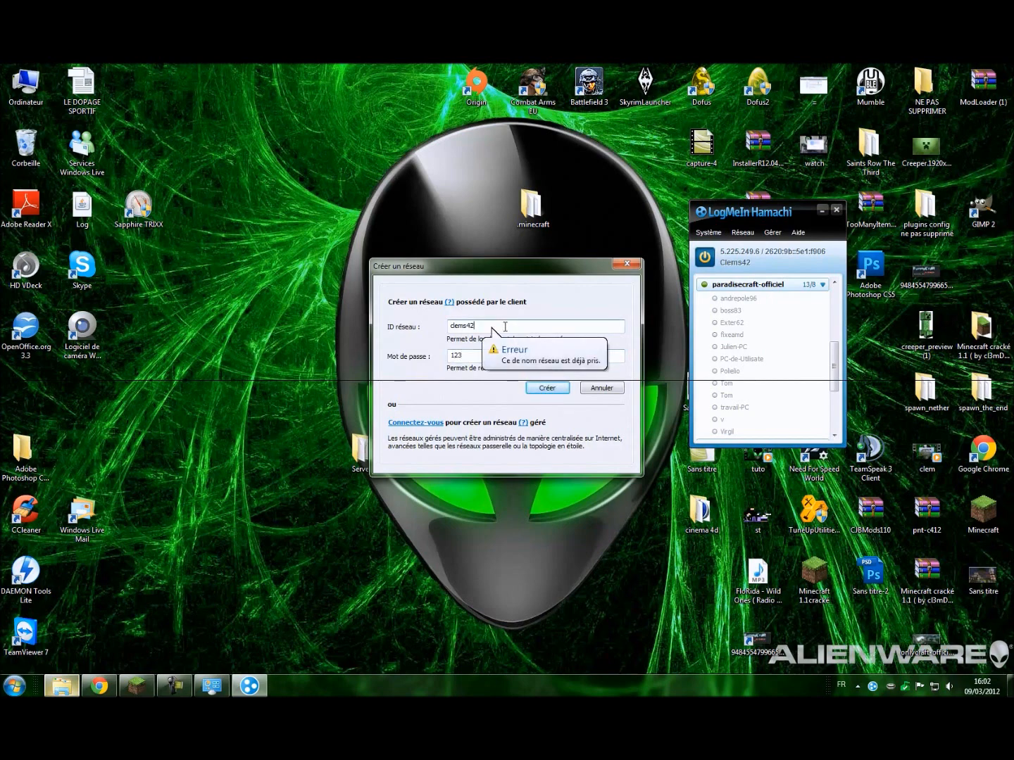
Change the network ID to cl3mDu42Bis, create the network and select it in the Hamachi network list.
{"action": "left_click_drag", "start_coordinate": [461, 329], "coordinate": [356, 328]}
{"action": "type", "text": "cl3mDu"}
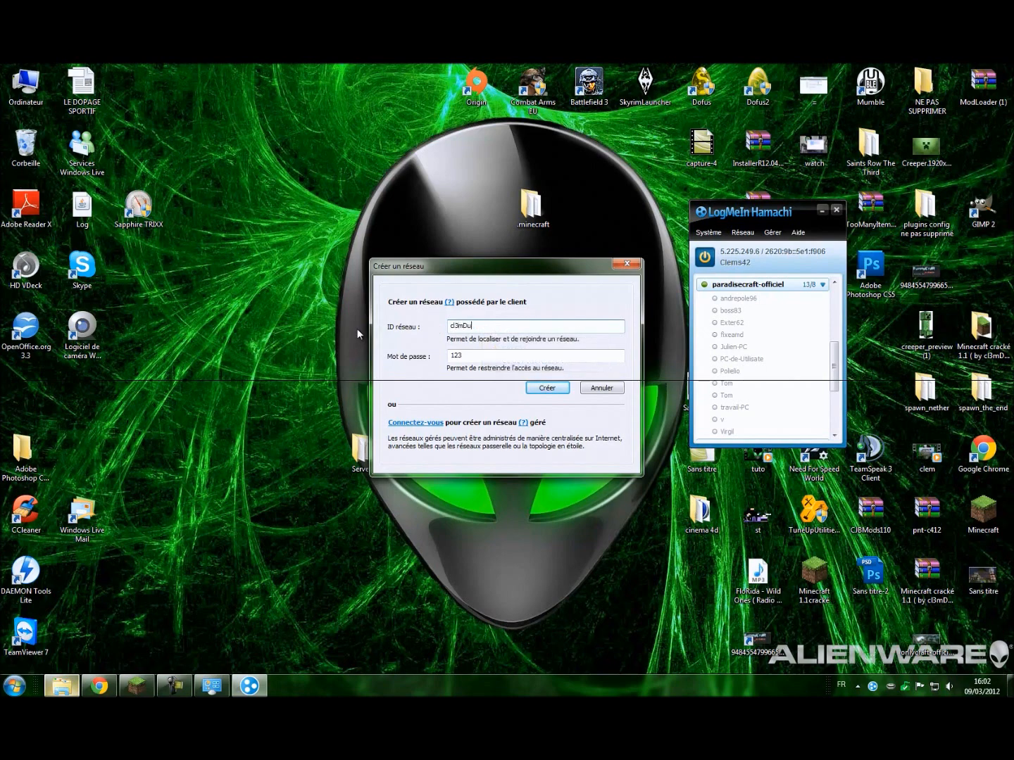
{"action": "type", "text": "42Bis"}
{"action": "key", "text": "Return"}
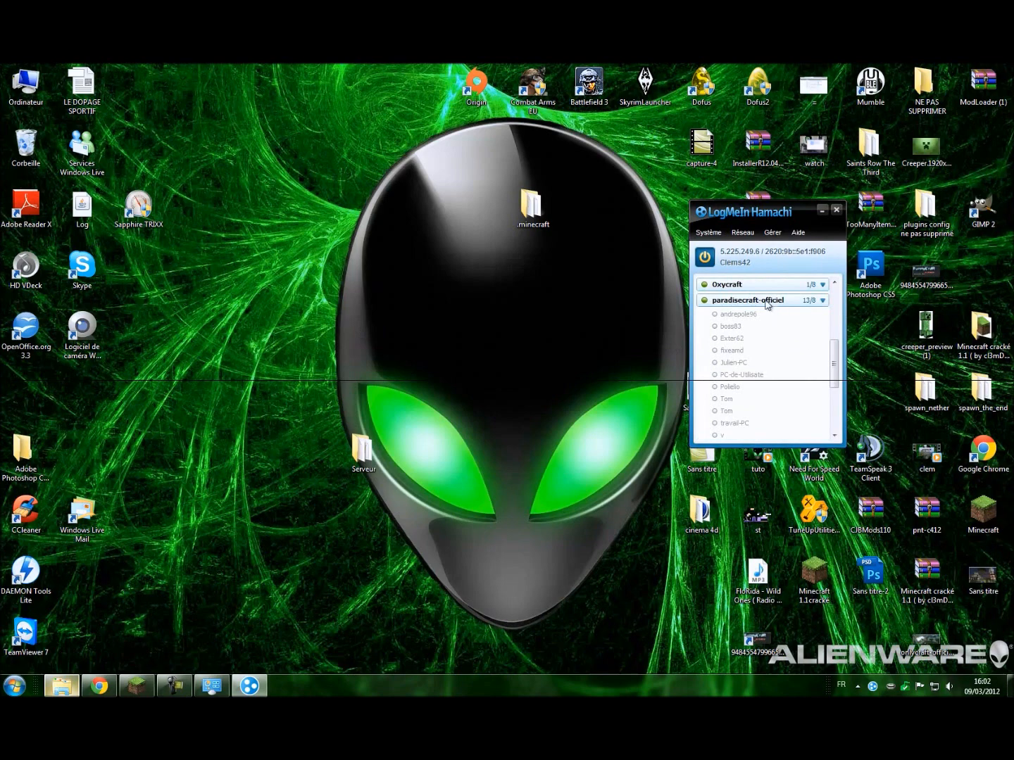
{"action": "scroll", "coordinate": [747, 292], "scroll_direction": "up", "scroll_amount": 5}
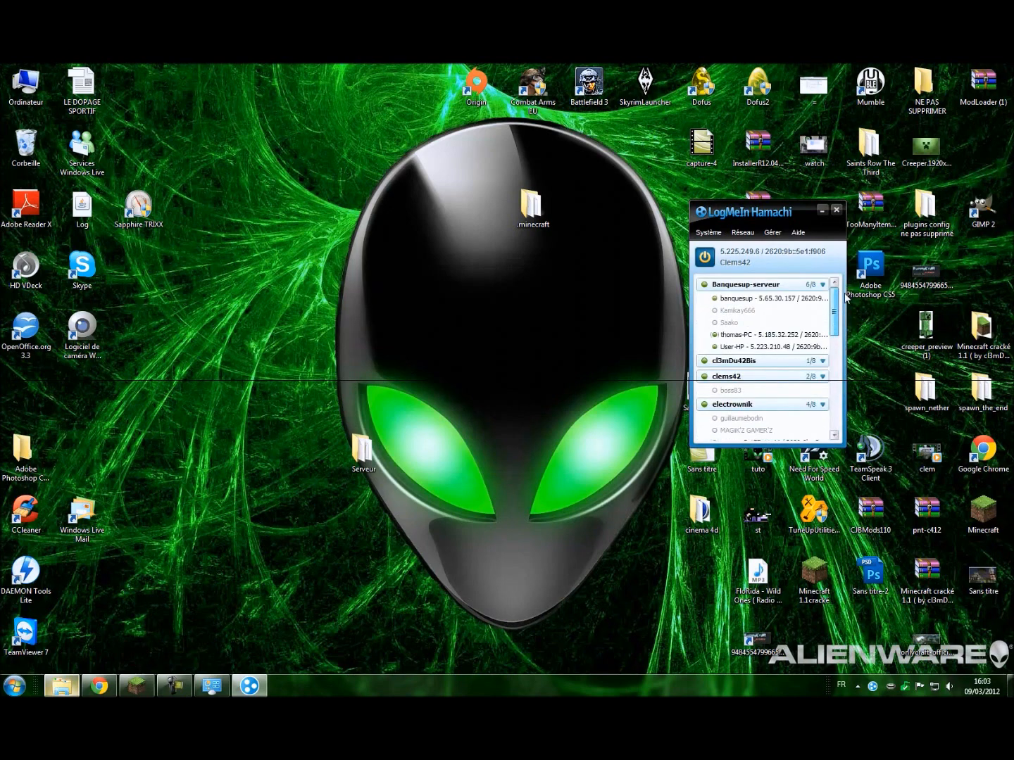
{"action": "left_click", "coordinate": [735, 361]}
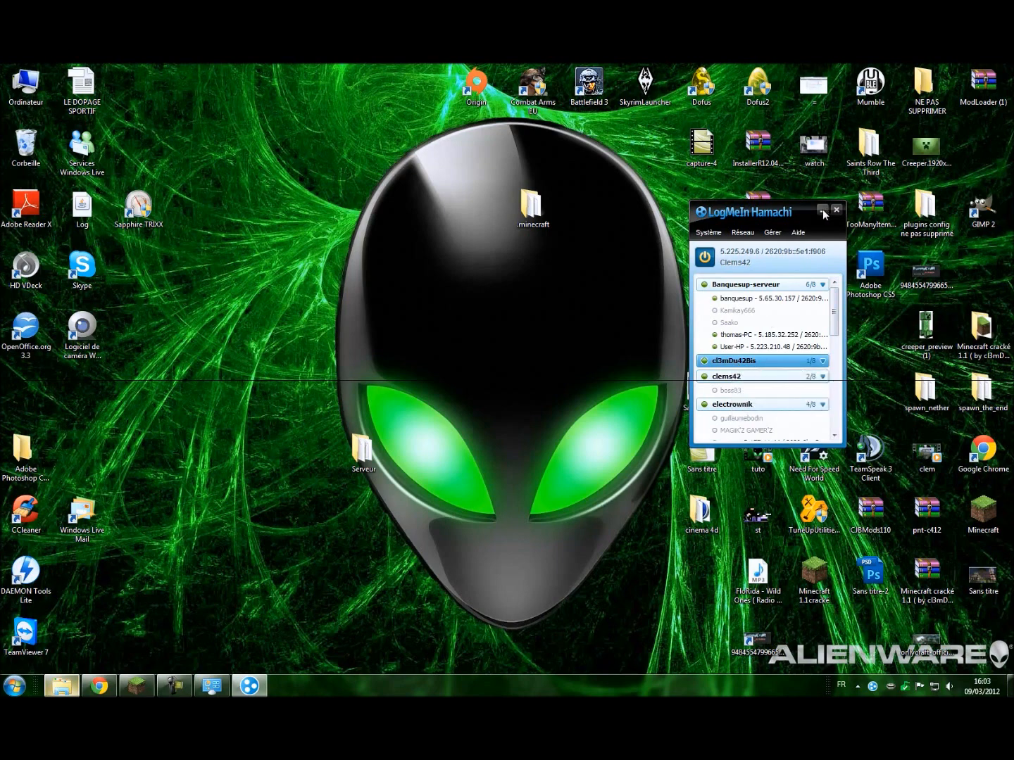
Switch to Minecraft and disconnect from the current multiplayer game.
{"action": "left_click", "coordinate": [136, 686]}
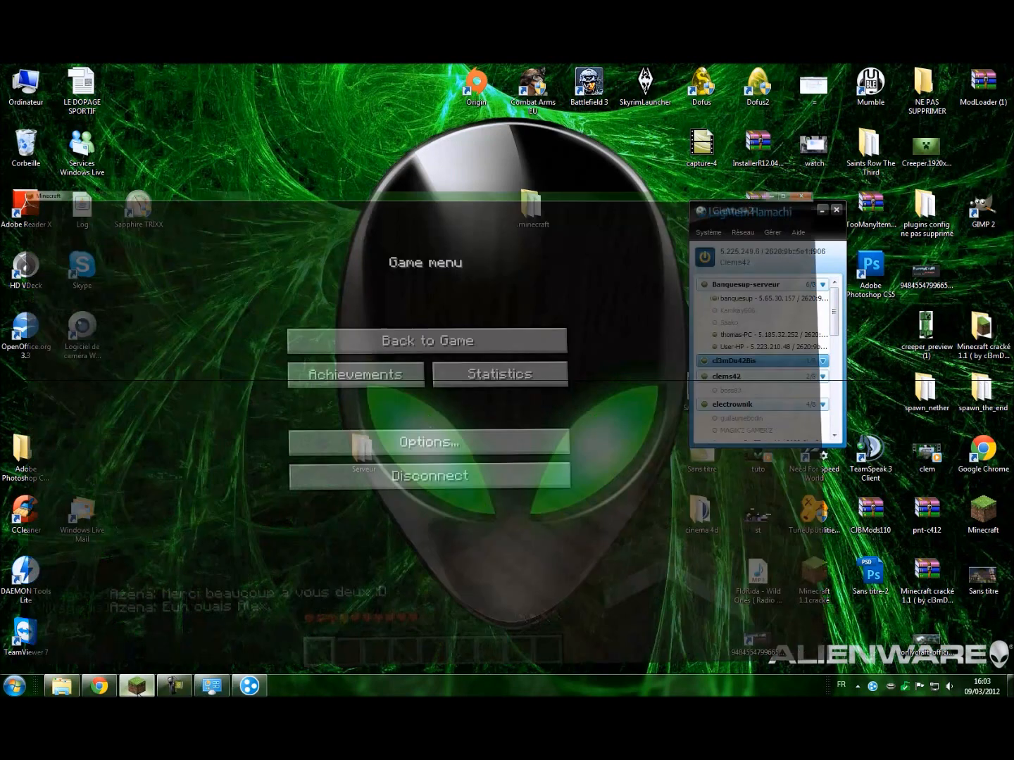
{"action": "left_click", "coordinate": [136, 692]}
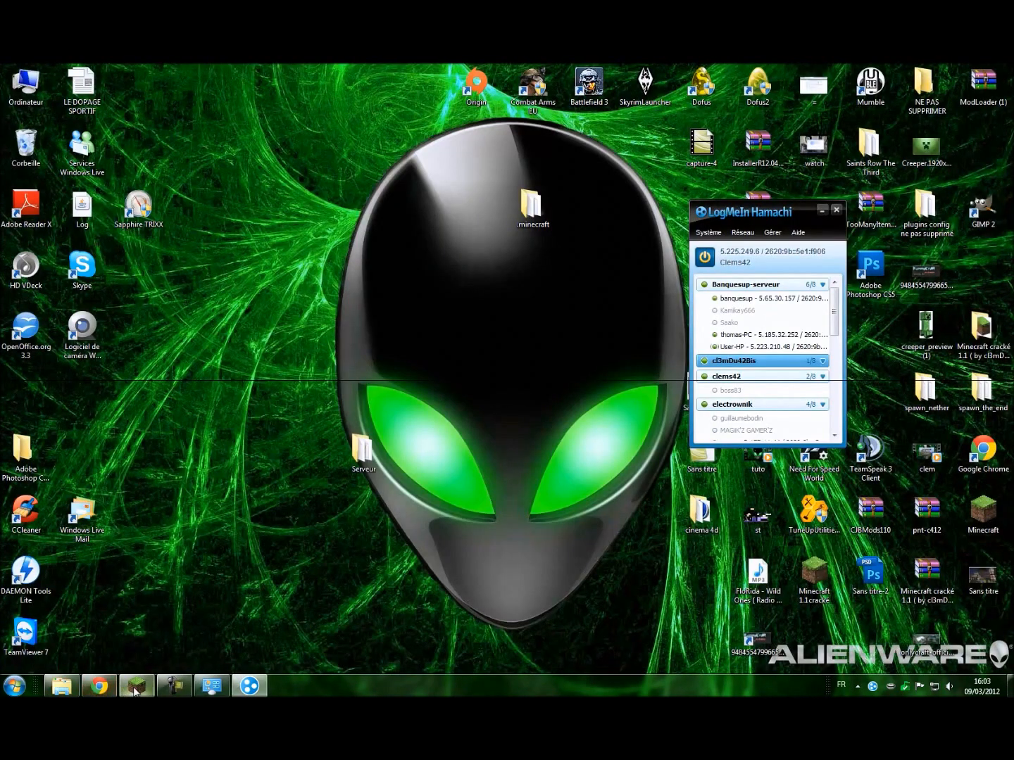
{"action": "left_click", "coordinate": [136, 692]}
{"action": "left_click", "coordinate": [553, 432]}
Start the server with the SERVEUR batch file in the Serveur folder, then close the folder window.
{"action": "left_click", "coordinate": [62, 686]}
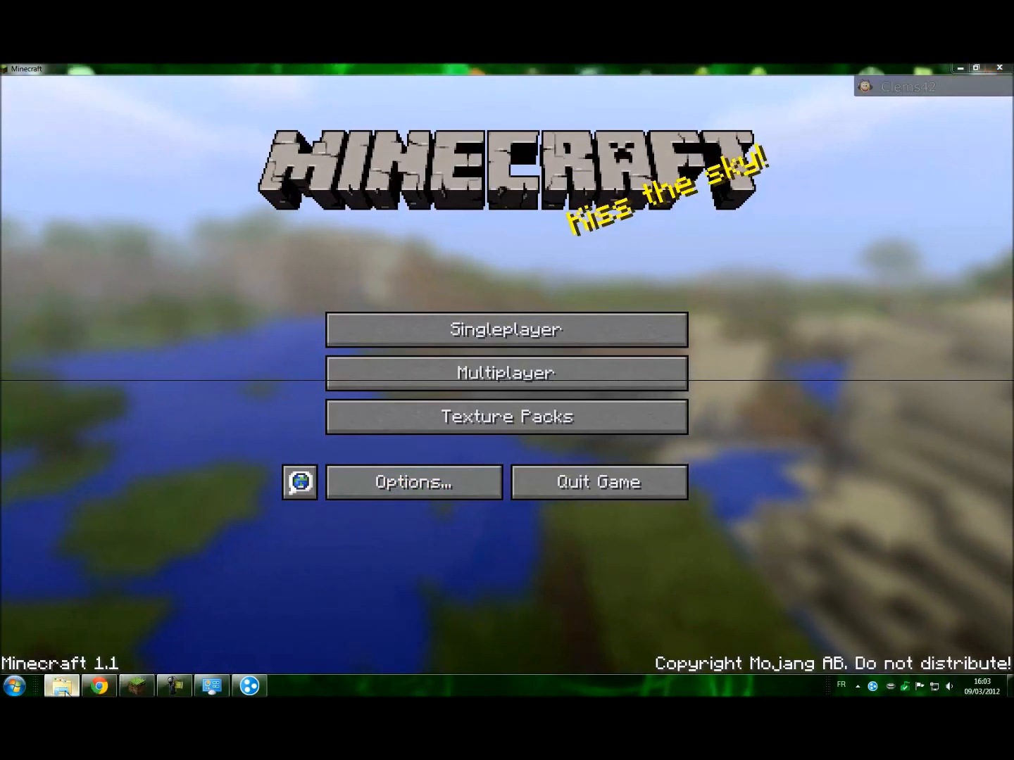
{"action": "double_click", "coordinate": [395, 440]}
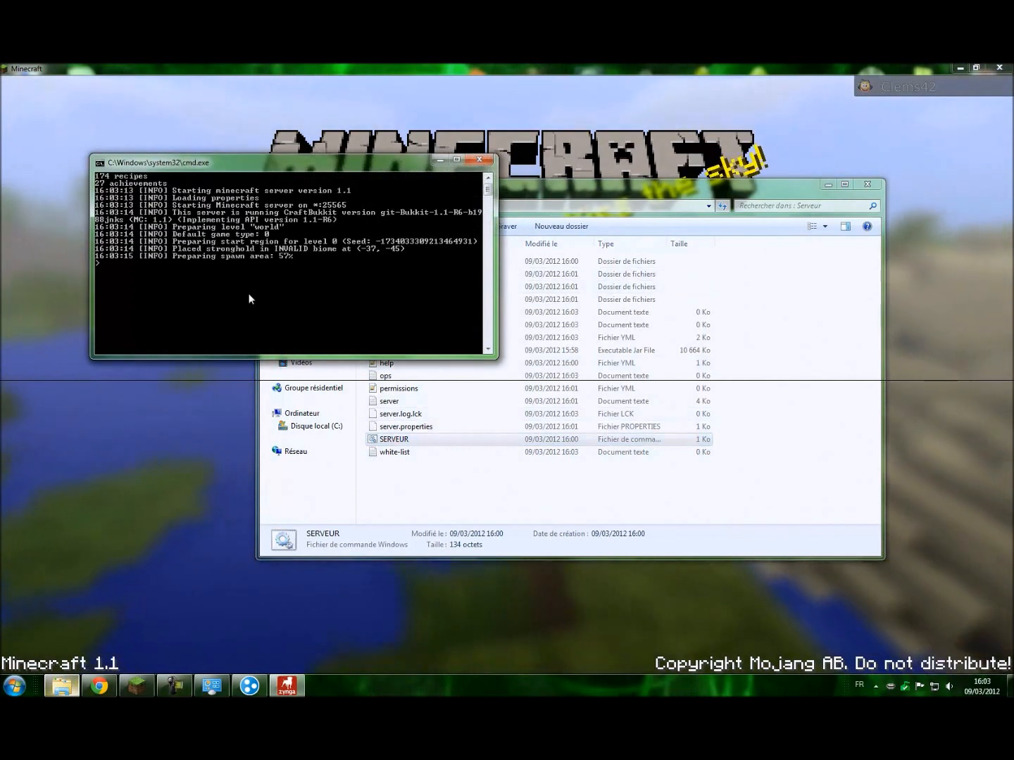
{"action": "left_click", "coordinate": [868, 184]}
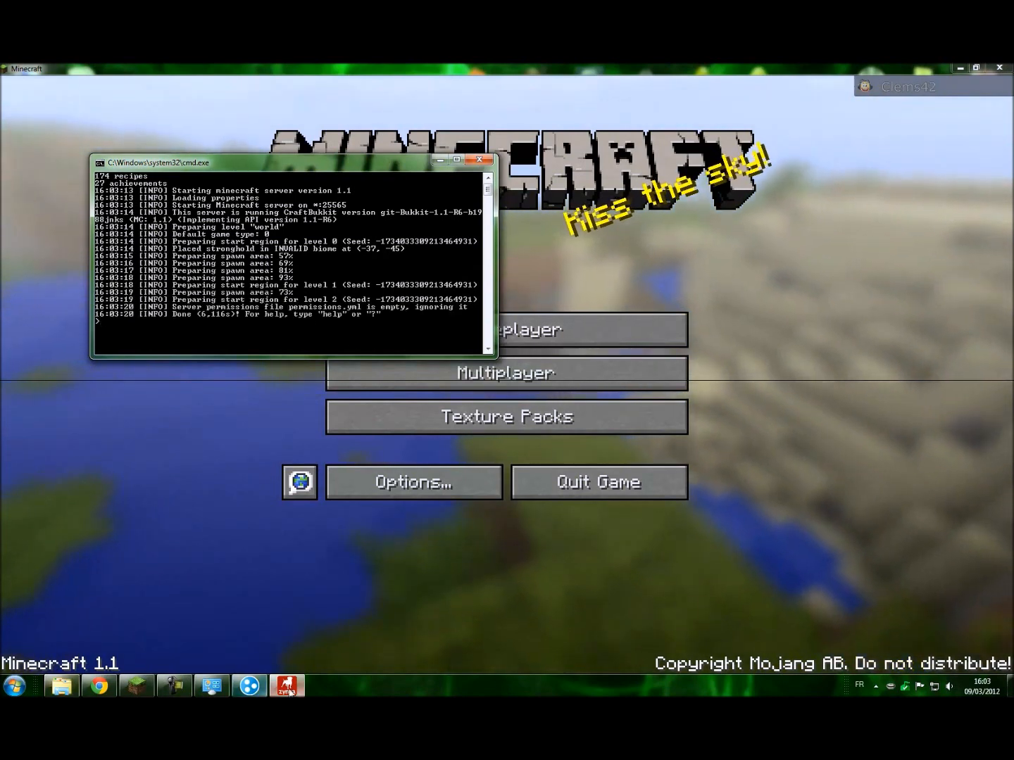
Bring up the Hamachi window and look up this computer's own IPv4 address.
{"action": "left_click", "coordinate": [248, 688]}
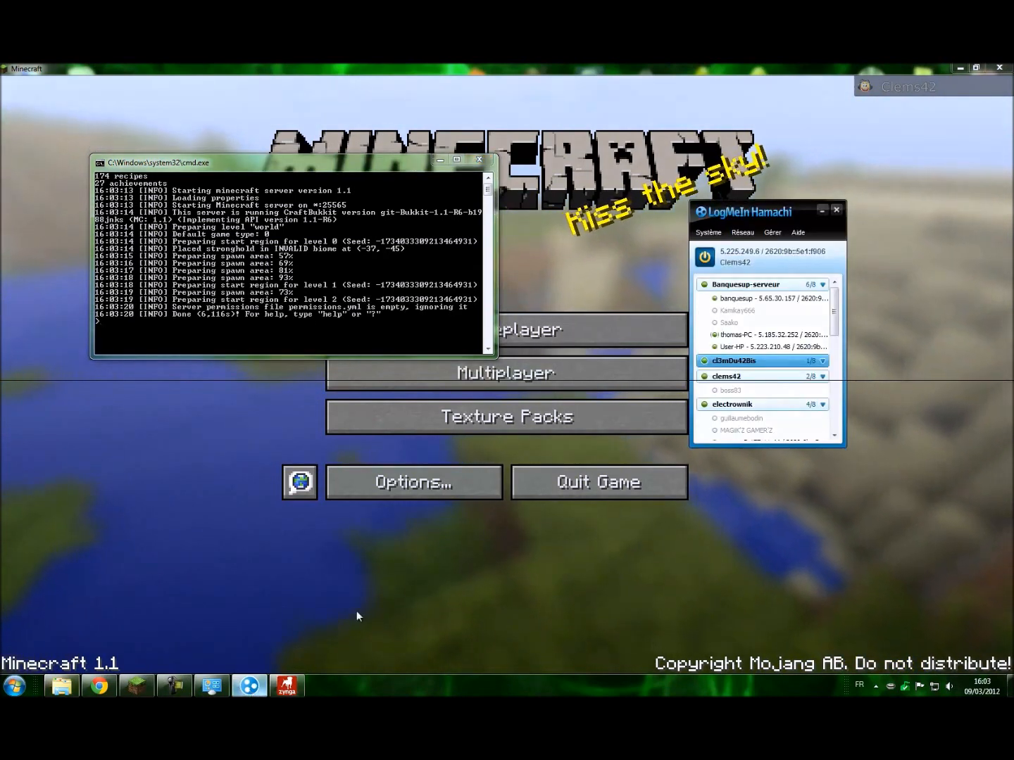
{"action": "right_click", "coordinate": [757, 254]}
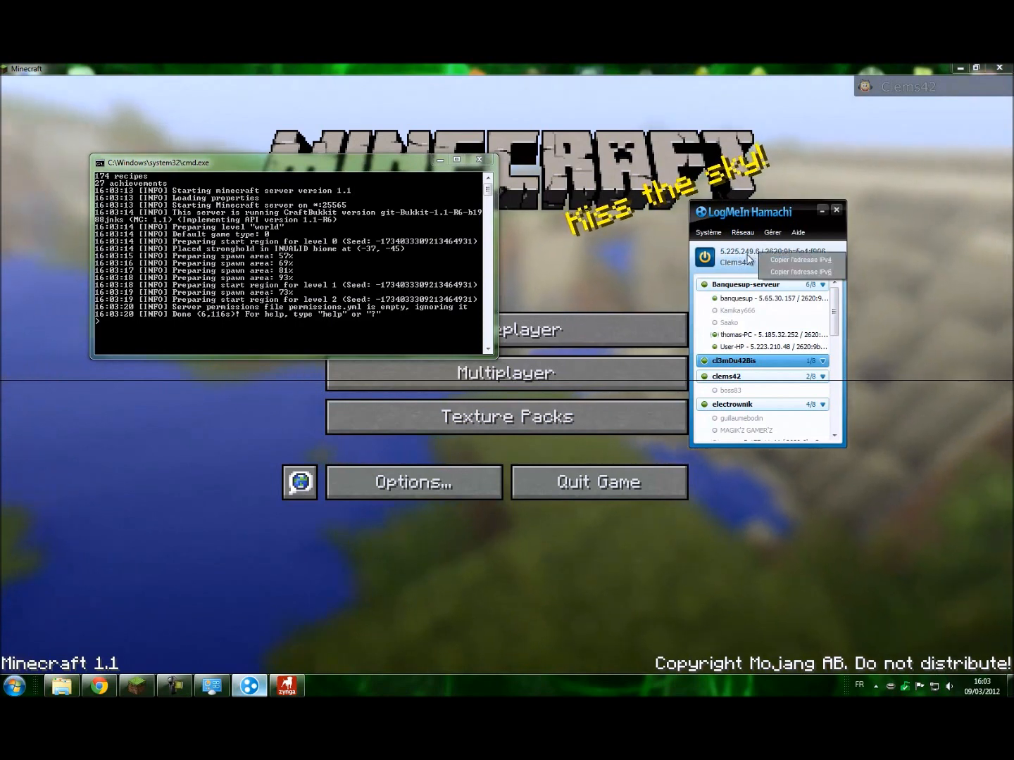
{"action": "left_click", "coordinate": [760, 214]}
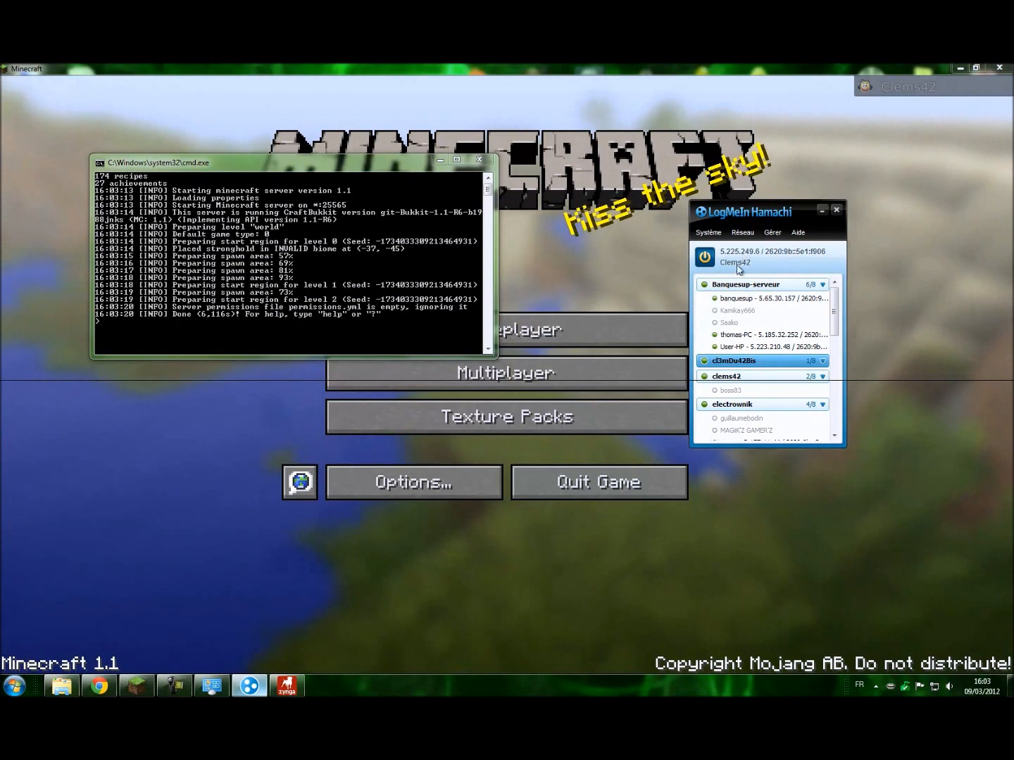
Join the server in Minecraft multiplayer through Direct Connect using the Hamachi address 5.225.249.6.
{"action": "left_click", "coordinate": [550, 385]}
{"action": "left_click", "coordinate": [501, 599]}
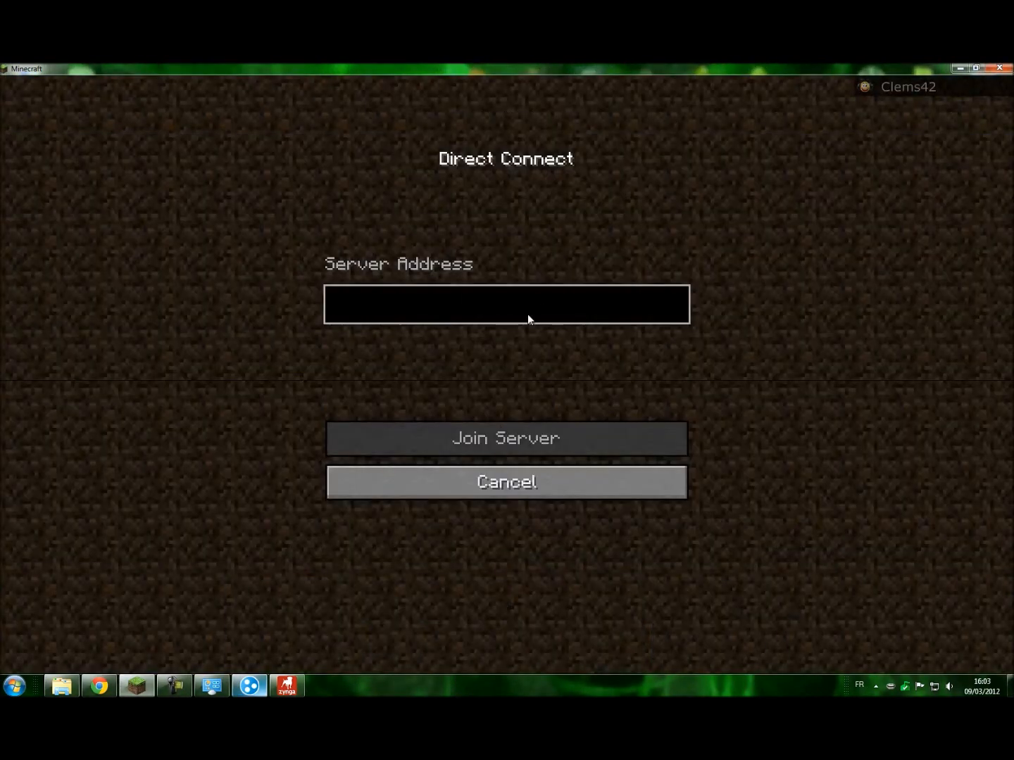
{"action": "type", "text": "5.225."}
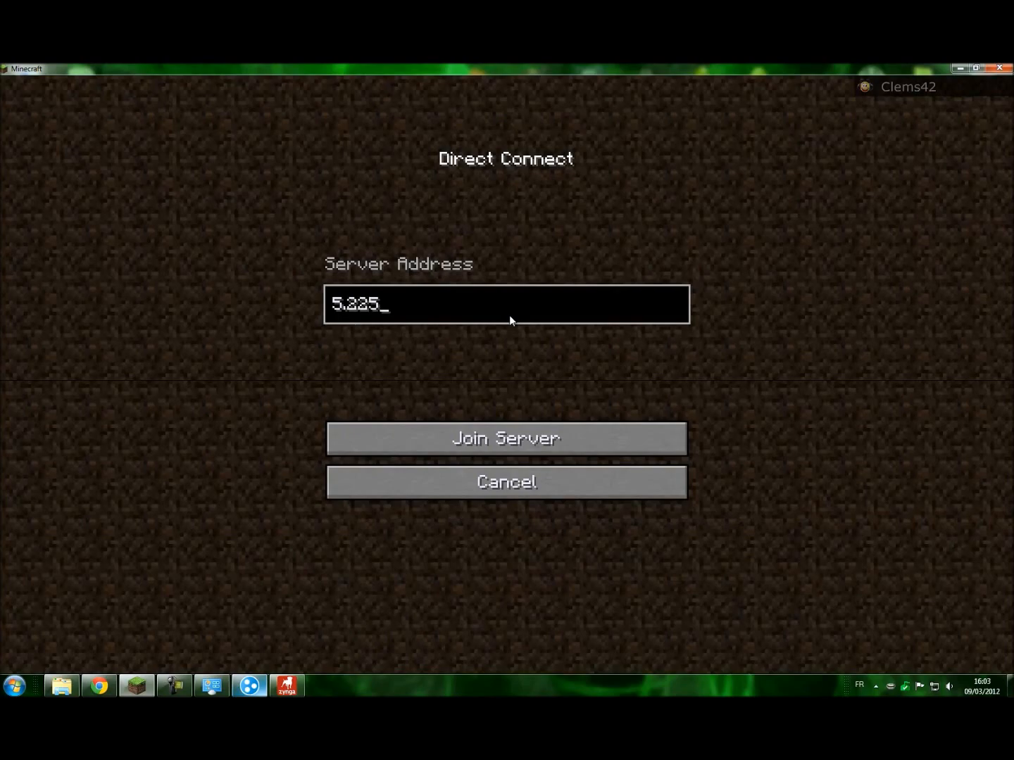
{"action": "type", "text": "249.6"}
{"action": "key", "text": "Return"}
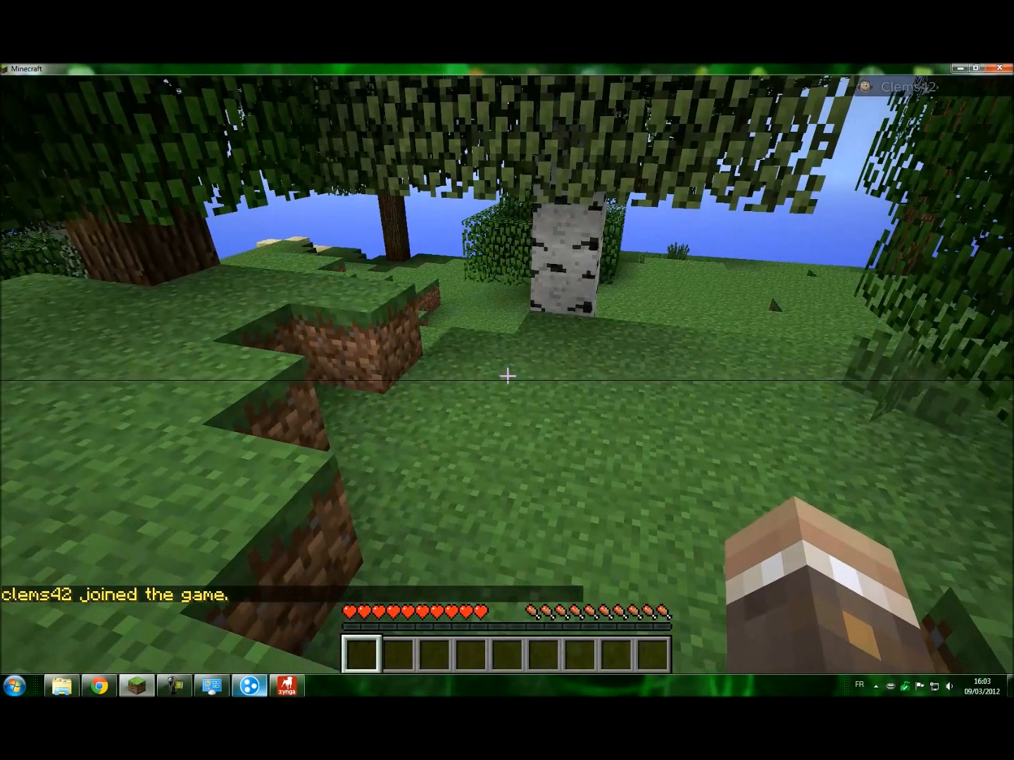
Walk around the spawn area and list the server's plugins with the /pl command.
{"action": "key", "text": "w"}
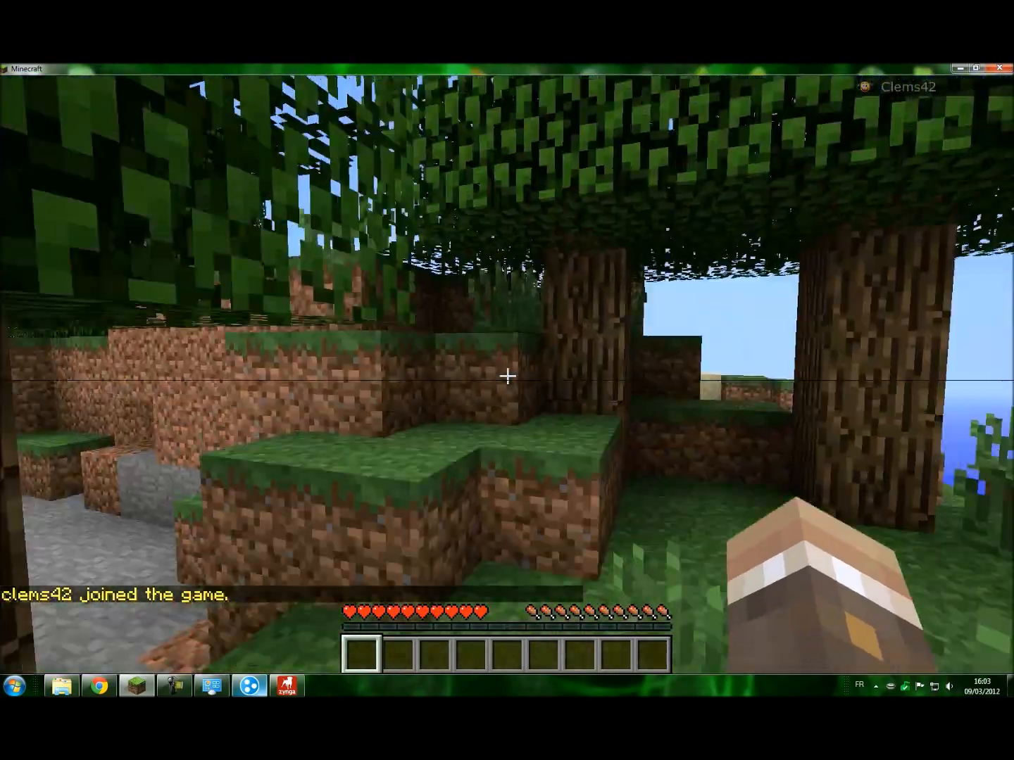
{"action": "type", "text": "t/pl"}
{"action": "key", "text": "Return"}
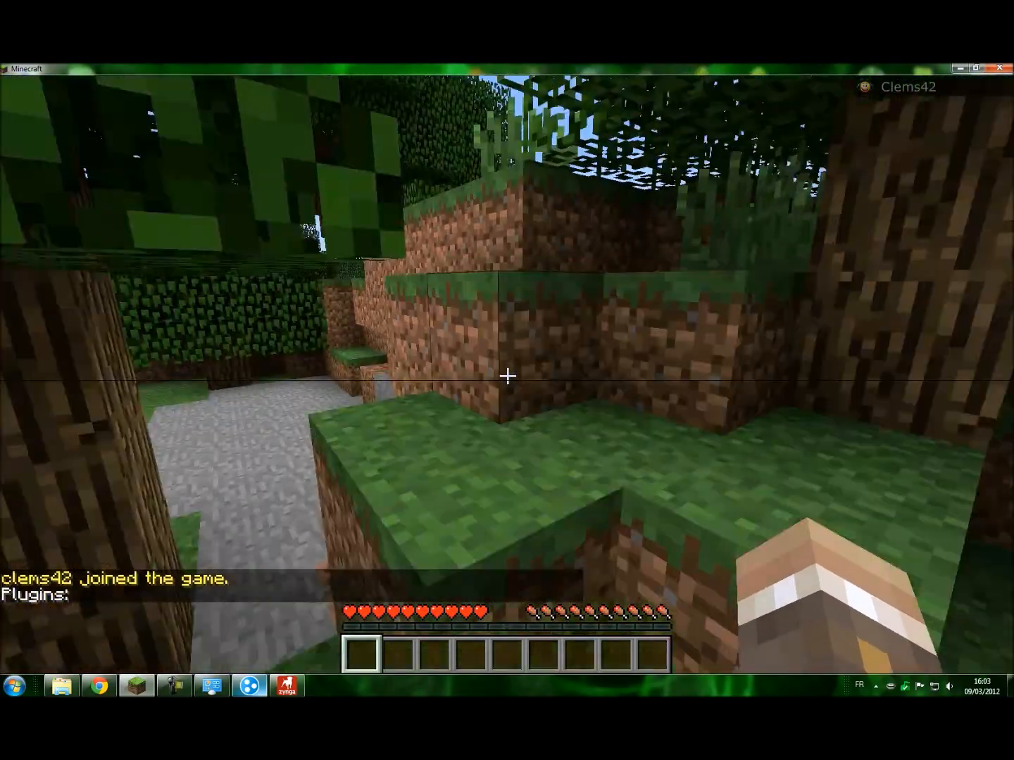
List the server's plugins again with /plugins, and request the player list with /list.
{"action": "type", "text": "t"}
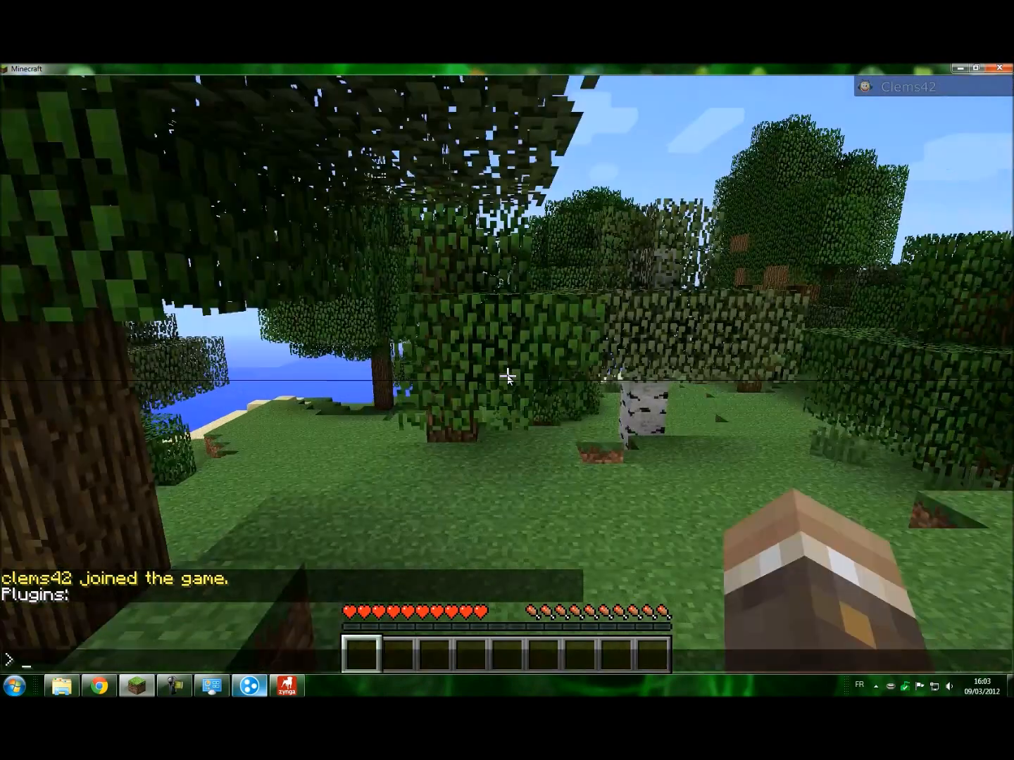
{"action": "type", "text": "/plugins"}
{"action": "key", "text": "Return"}
{"action": "type", "text": "t/p"}
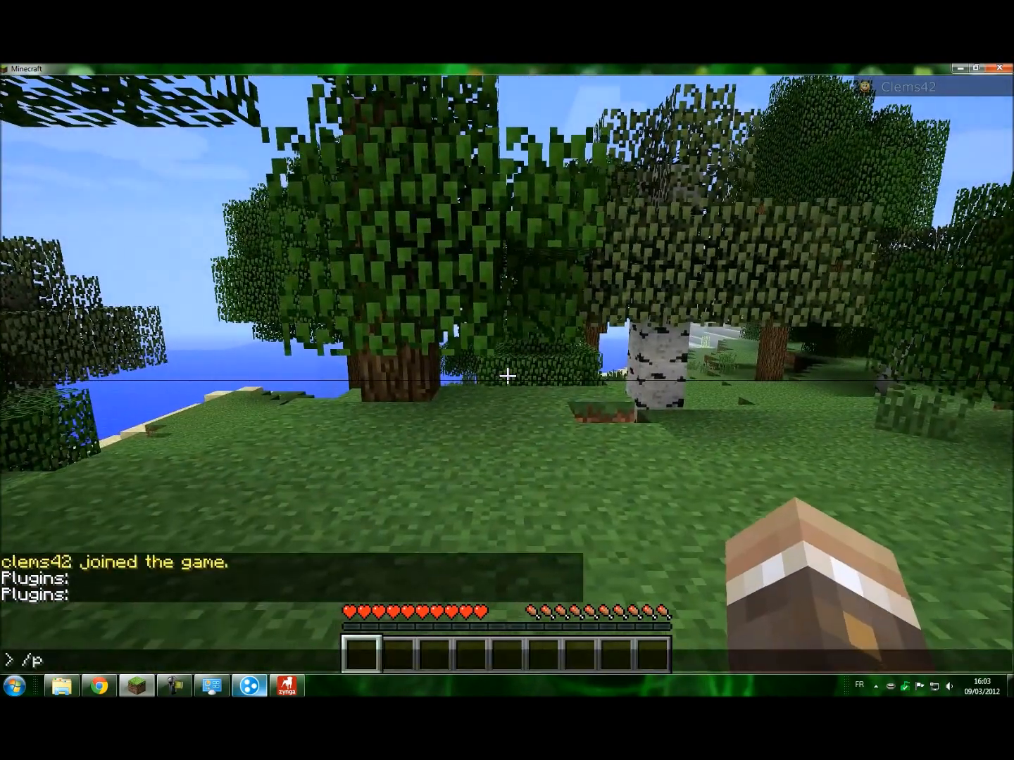
{"action": "key", "text": "Escape"}
{"action": "type", "text": "t/list"}
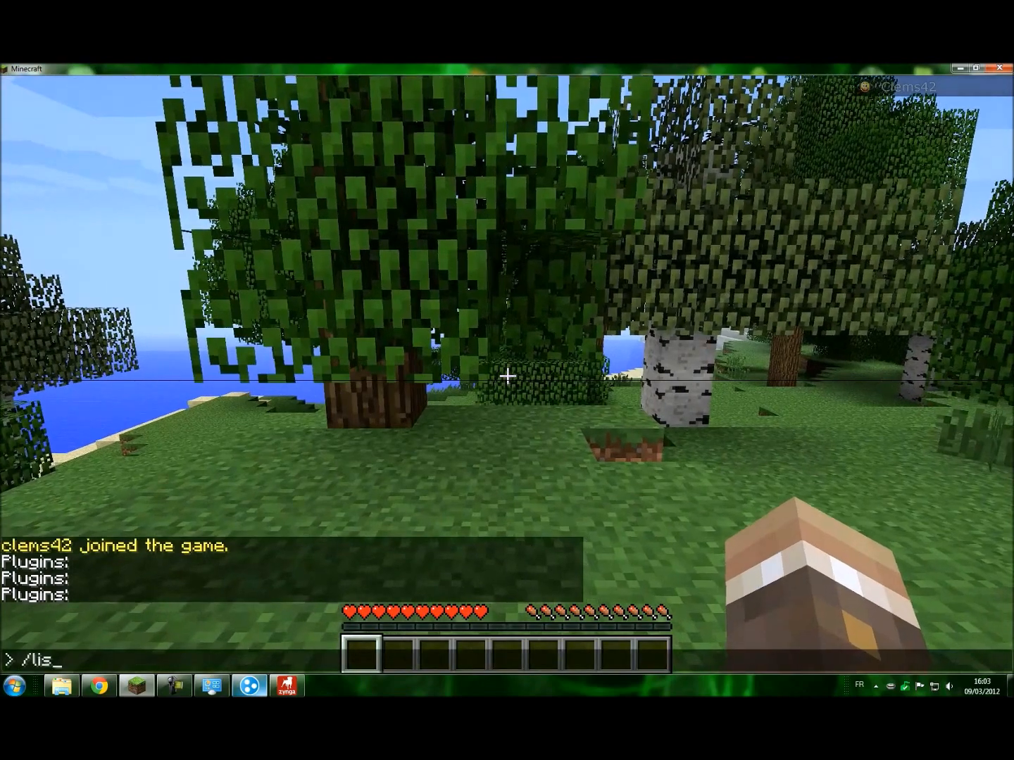
{"action": "key", "text": "Return"}
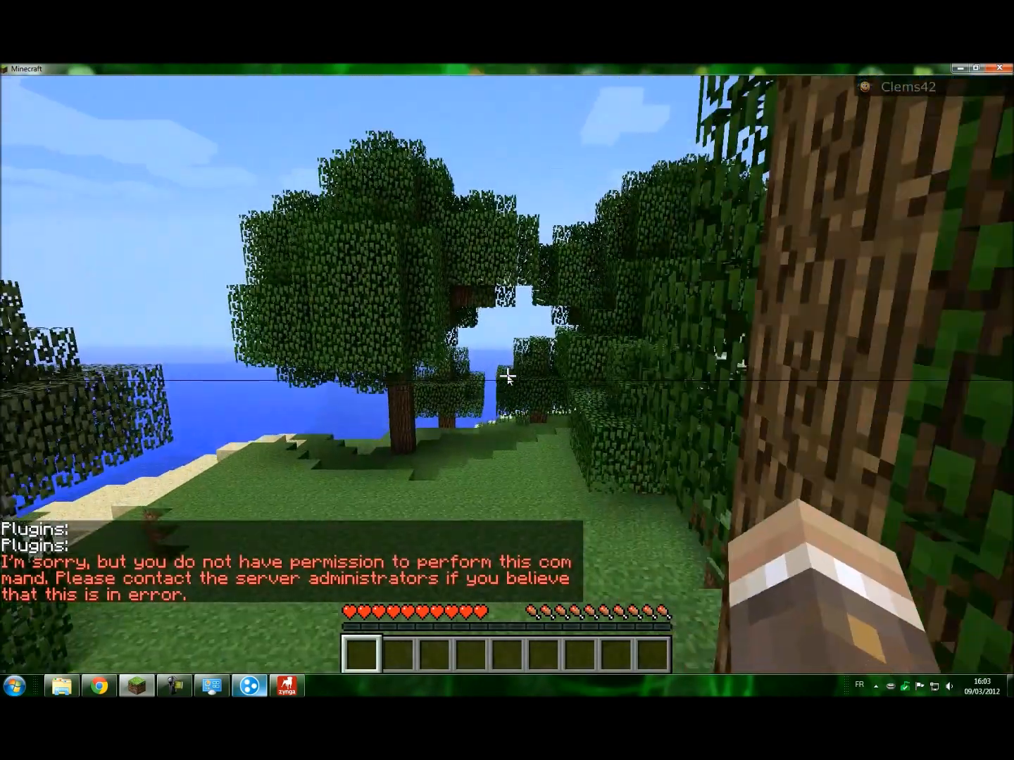
Try to give your own player operator rights with the in-game /op command.
{"action": "type", "text": "t/op "}
{"action": "type", "text": "clems4"}
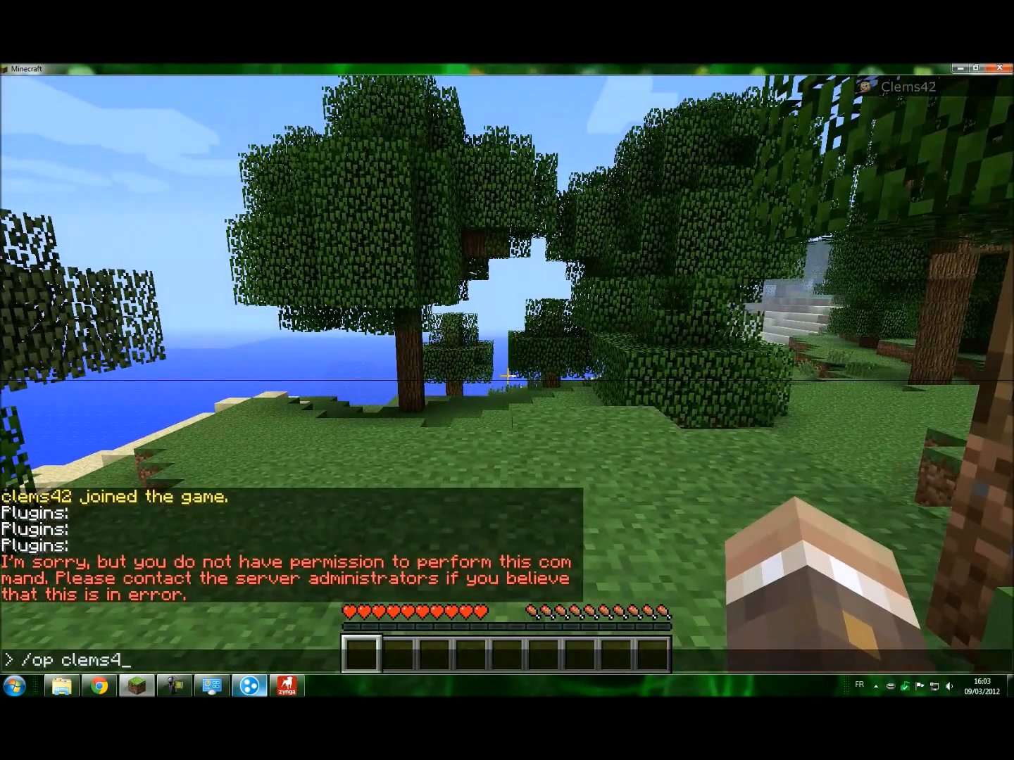
{"action": "type", "text": "2"}
{"action": "key", "text": "Return"}
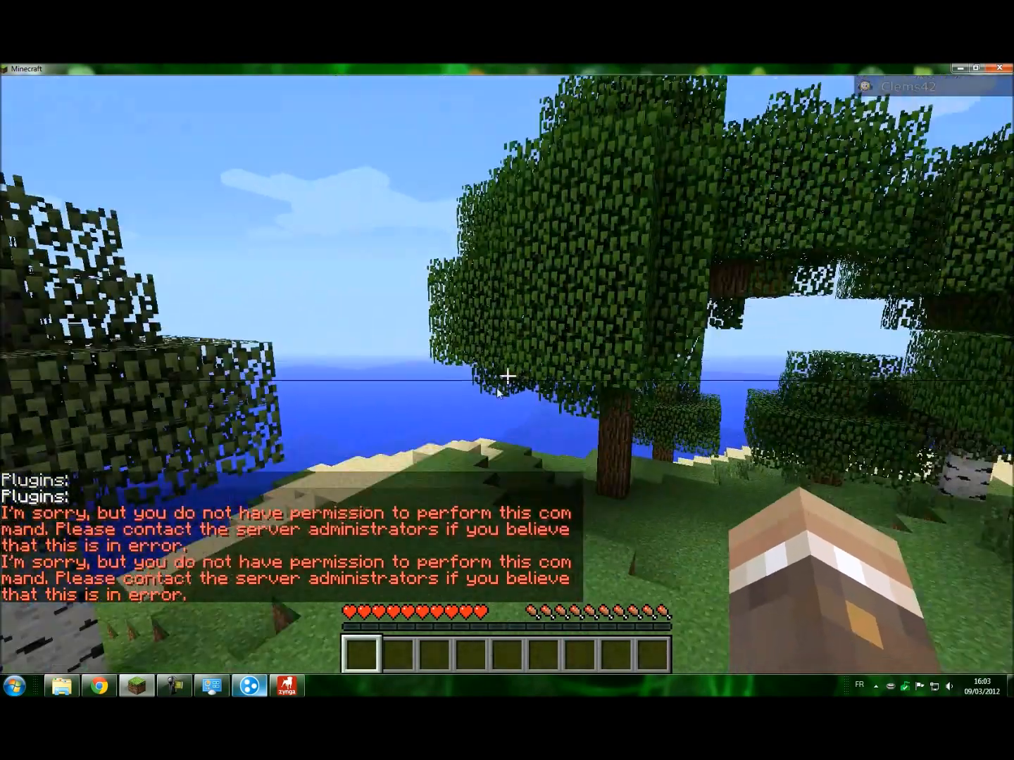
Leave the Minecraft window, close the server console, and minimize the Hamachi window.
{"action": "key", "text": "Escape"}
{"action": "left_click", "coordinate": [138, 686]}
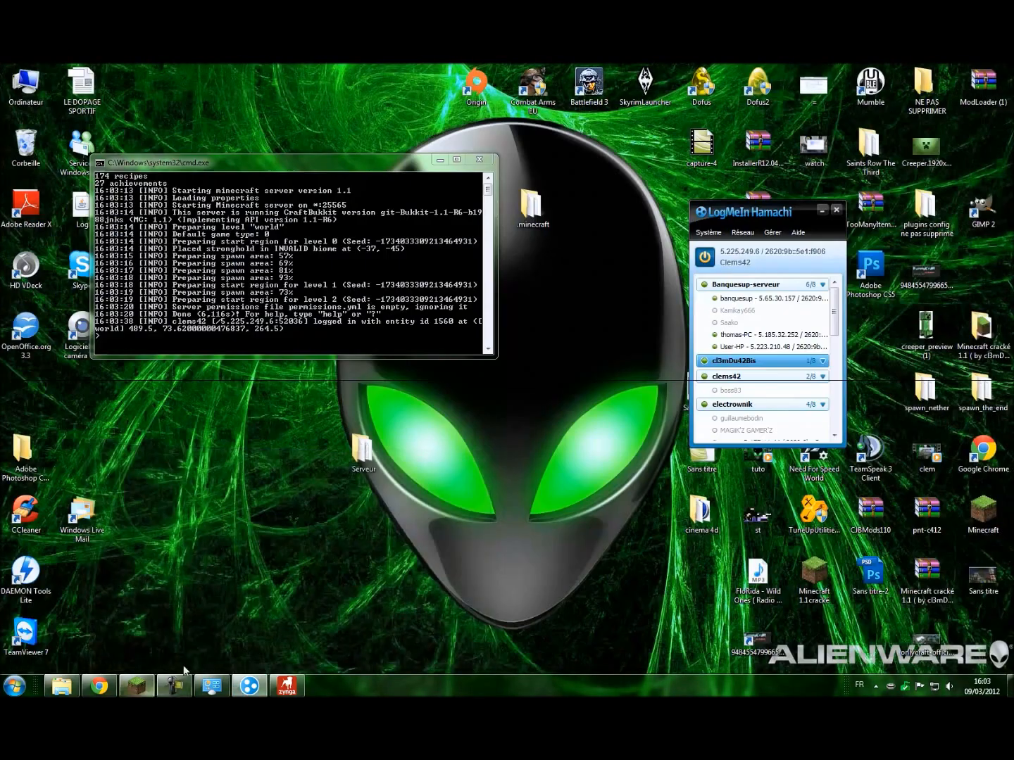
{"action": "left_click", "coordinate": [479, 159]}
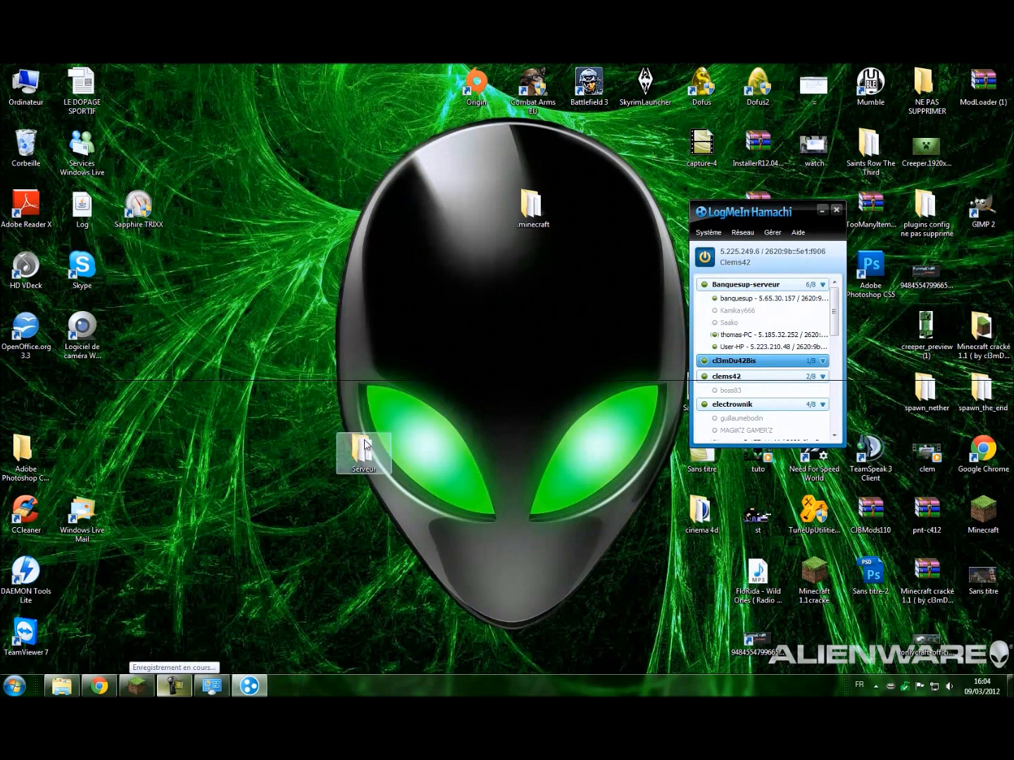
{"action": "left_click", "coordinate": [821, 212]}
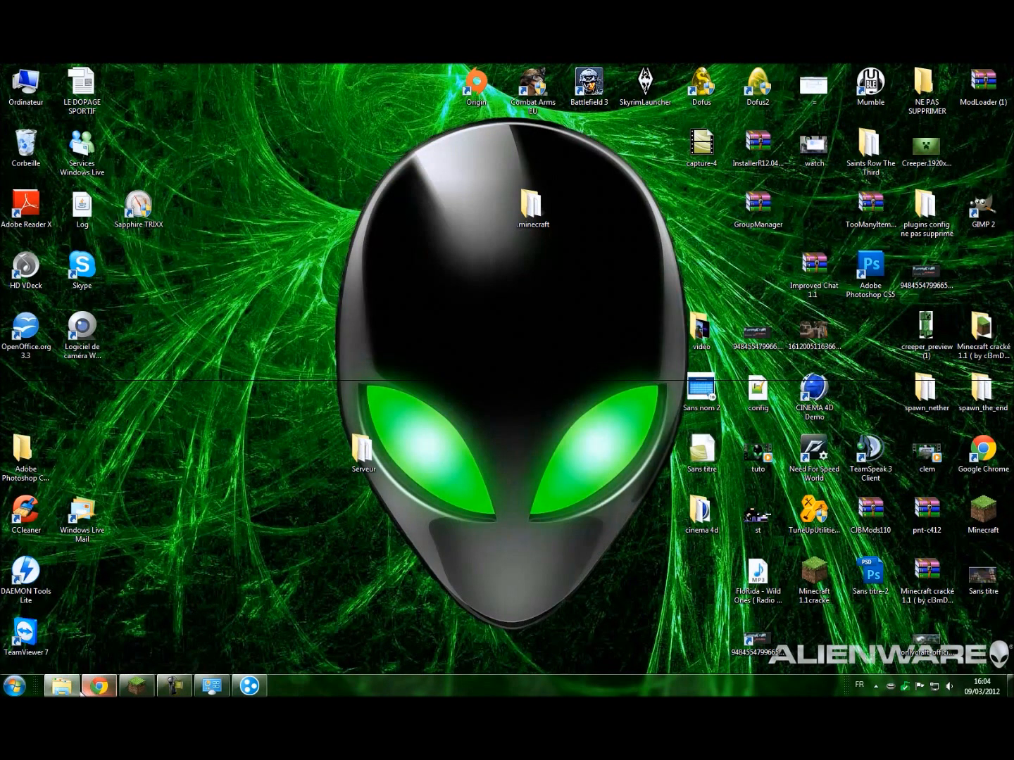
Bring up the Serveur folder and open its server.properties file in Notepad++.
{"action": "mouse_move", "coordinate": [62, 686]}
{"action": "left_click", "coordinate": [143, 644]}
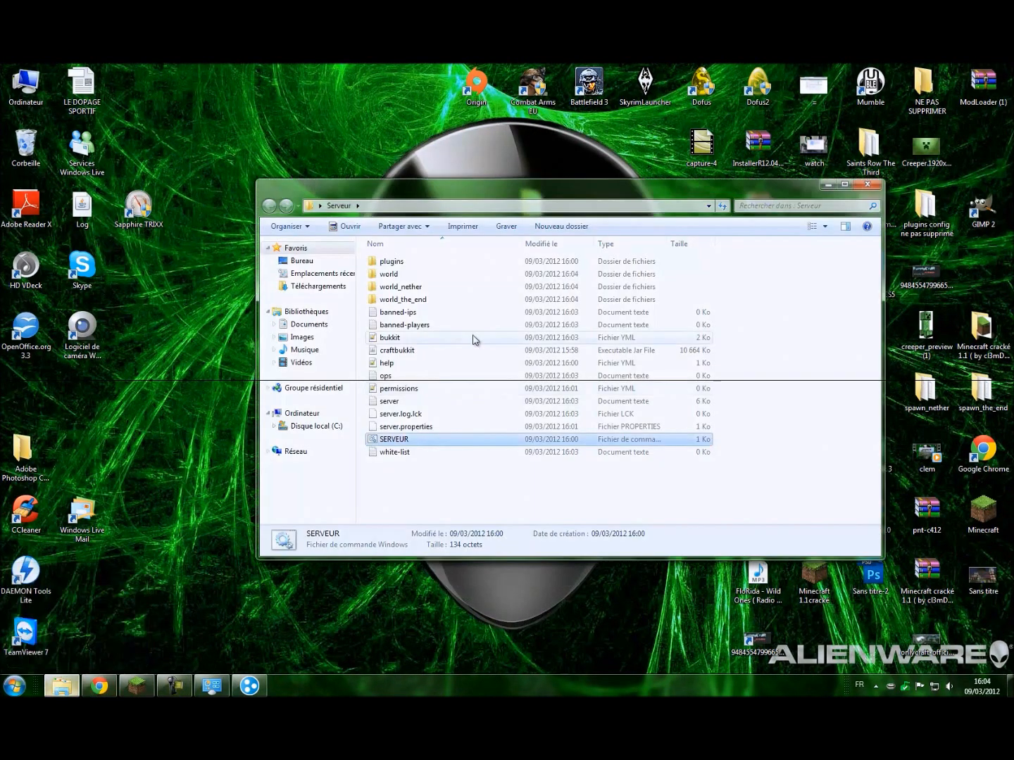
{"action": "left_click", "coordinate": [726, 473]}
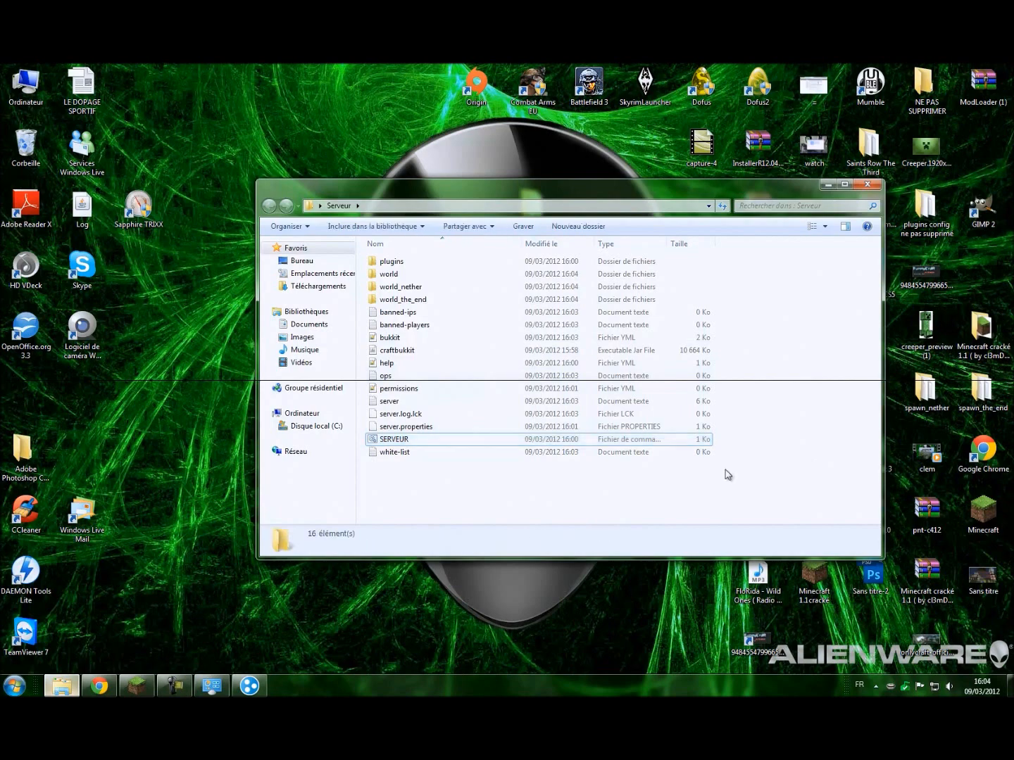
{"action": "right_click", "coordinate": [448, 428]}
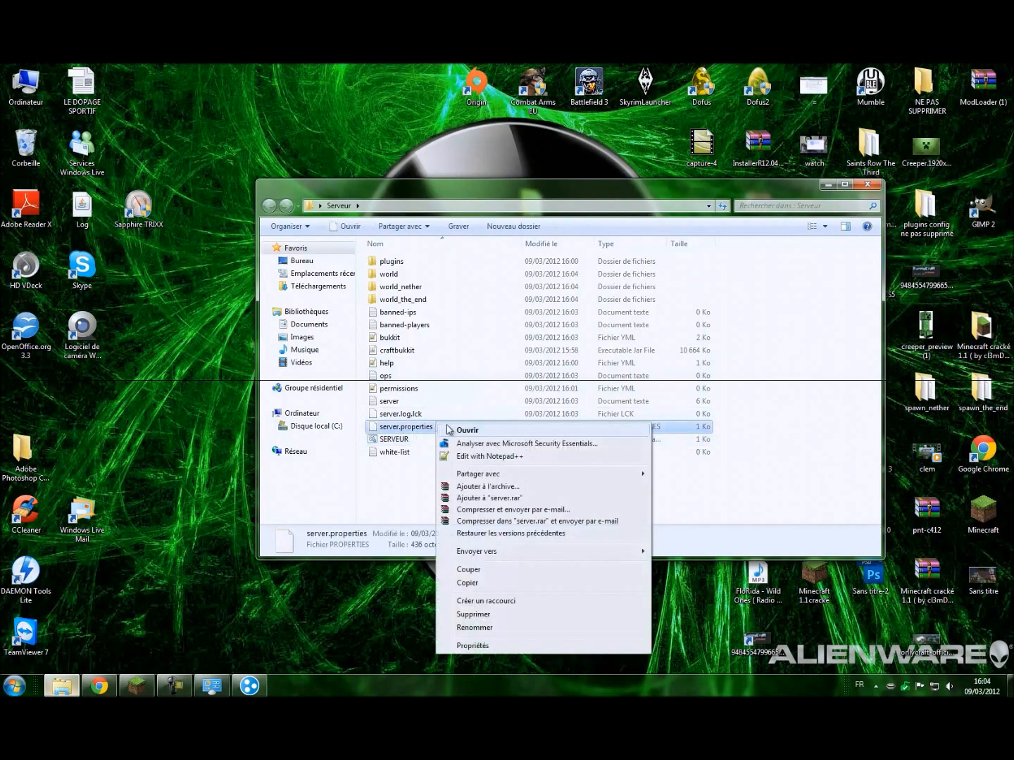
{"action": "left_click", "coordinate": [519, 458]}
{"action": "key", "text": "Return"}
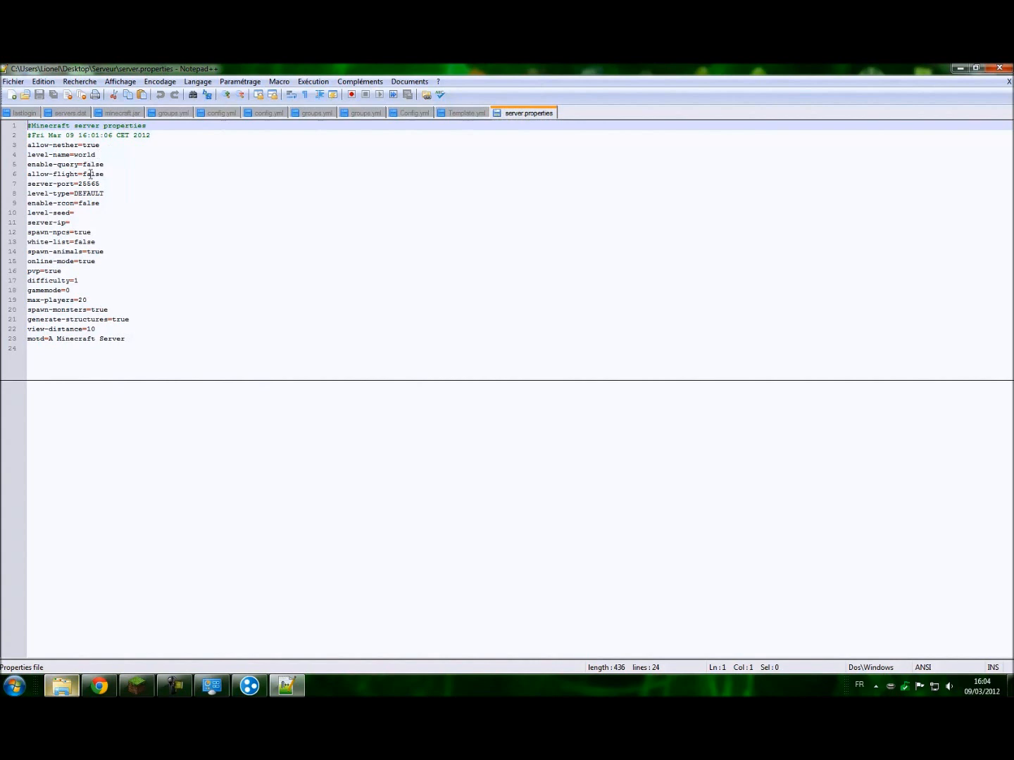
Set allow-flight to true in server.properties.
{"action": "left_click_drag", "start_coordinate": [105, 174], "coordinate": [83, 175]}
{"action": "type", "text": "tru"}
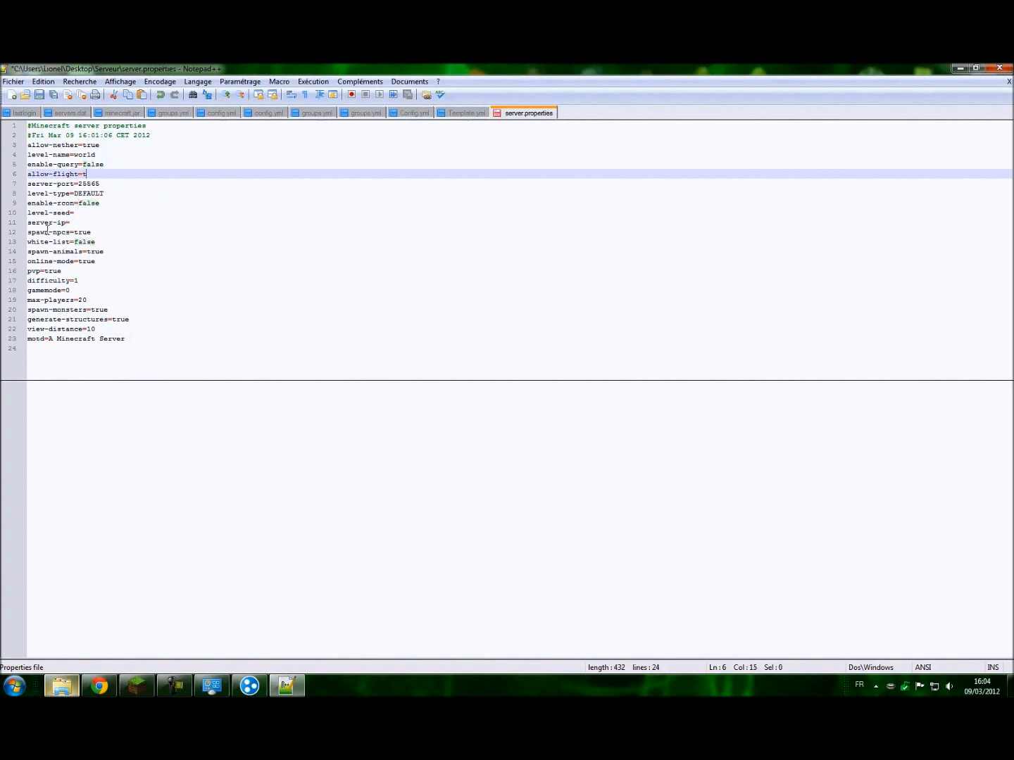
{"action": "left_click", "coordinate": [102, 184]}
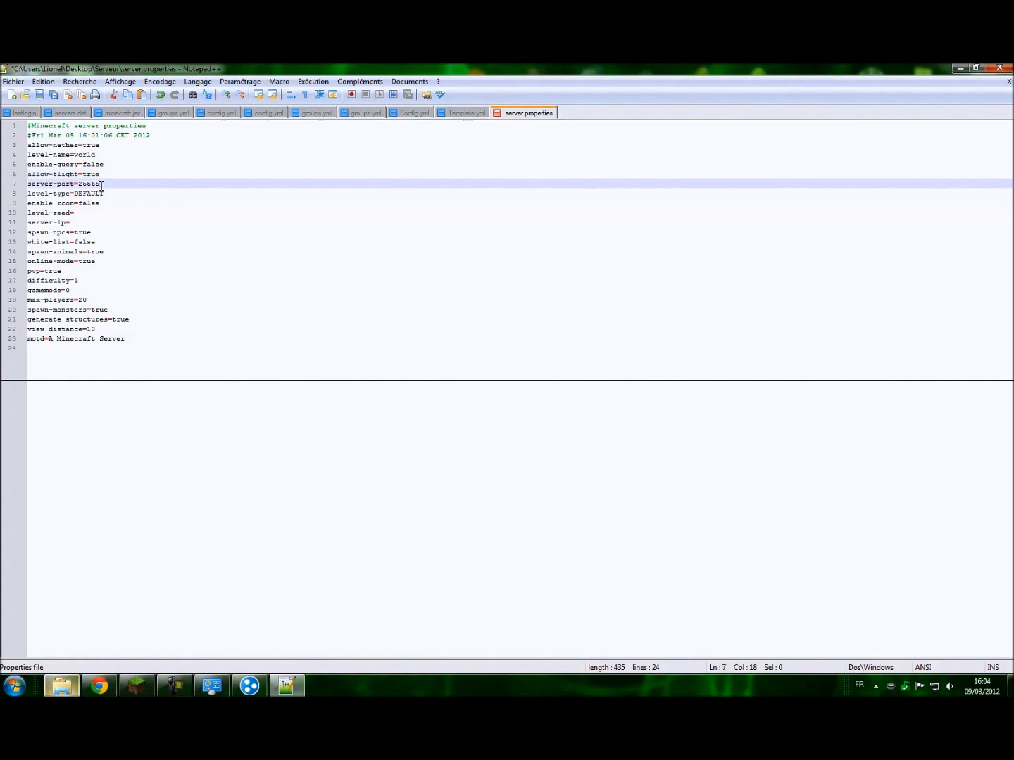
Set server-ip to the Hamachi address 5.225.249.6 in server.properties.
{"action": "left_click", "coordinate": [110, 193]}
{"action": "left_click", "coordinate": [109, 204]}
{"action": "left_click", "coordinate": [98, 221]}
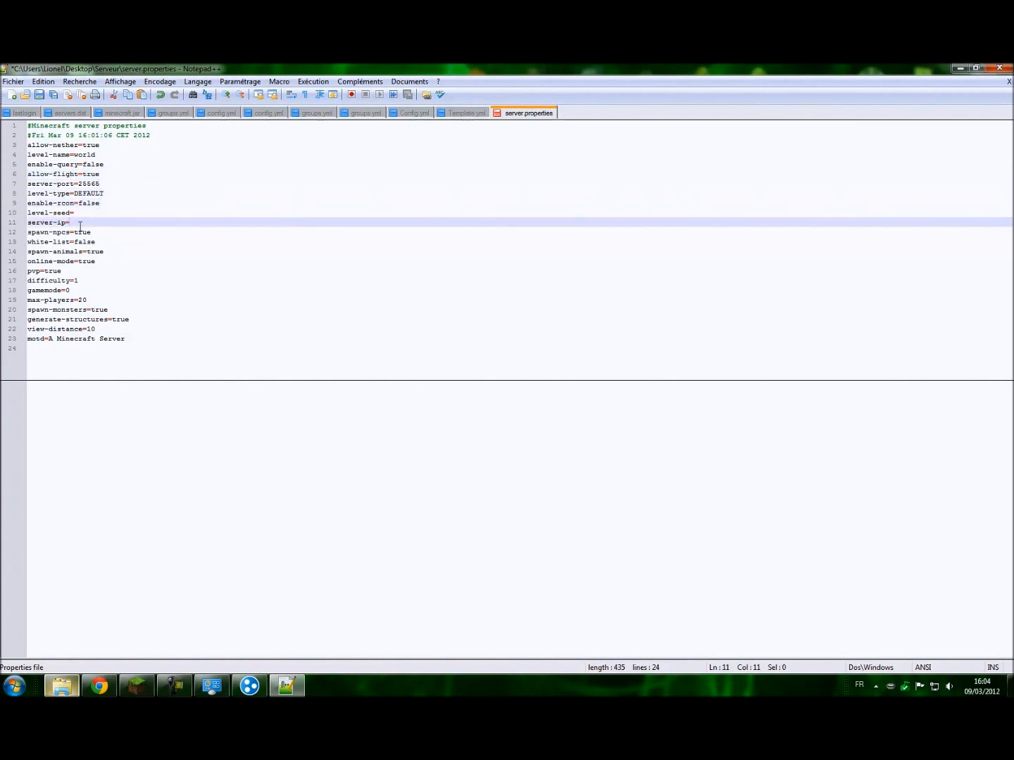
{"action": "type", "text": "5.225.249.6"}
{"action": "left_click", "coordinate": [101, 234]}
{"action": "left_click", "coordinate": [105, 244]}
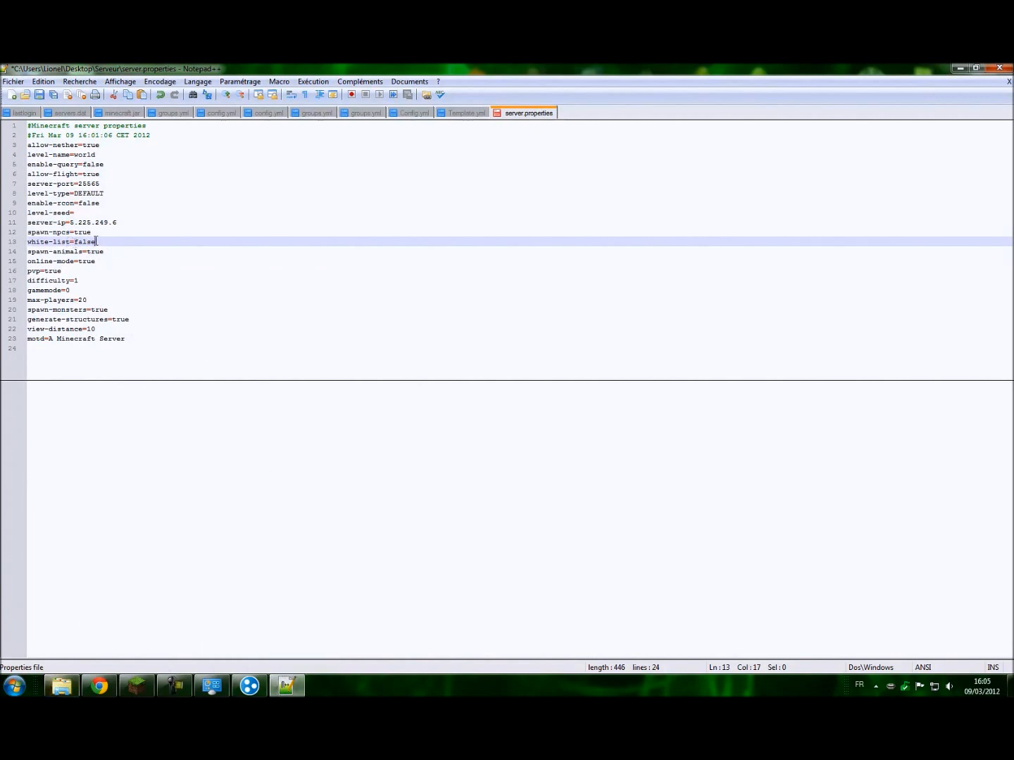
Enter the player's username in the Serveur folder's white-list file, close it without saving, and return to server.properties.
{"action": "left_click", "coordinate": [62, 687]}
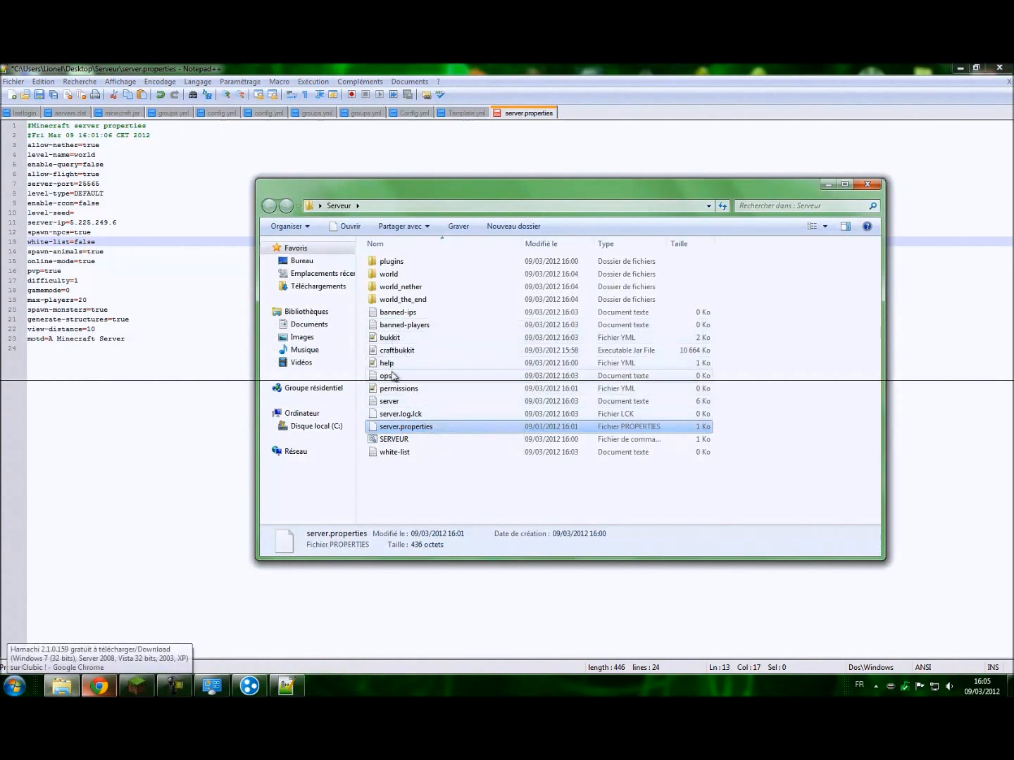
{"action": "double_click", "coordinate": [393, 453]}
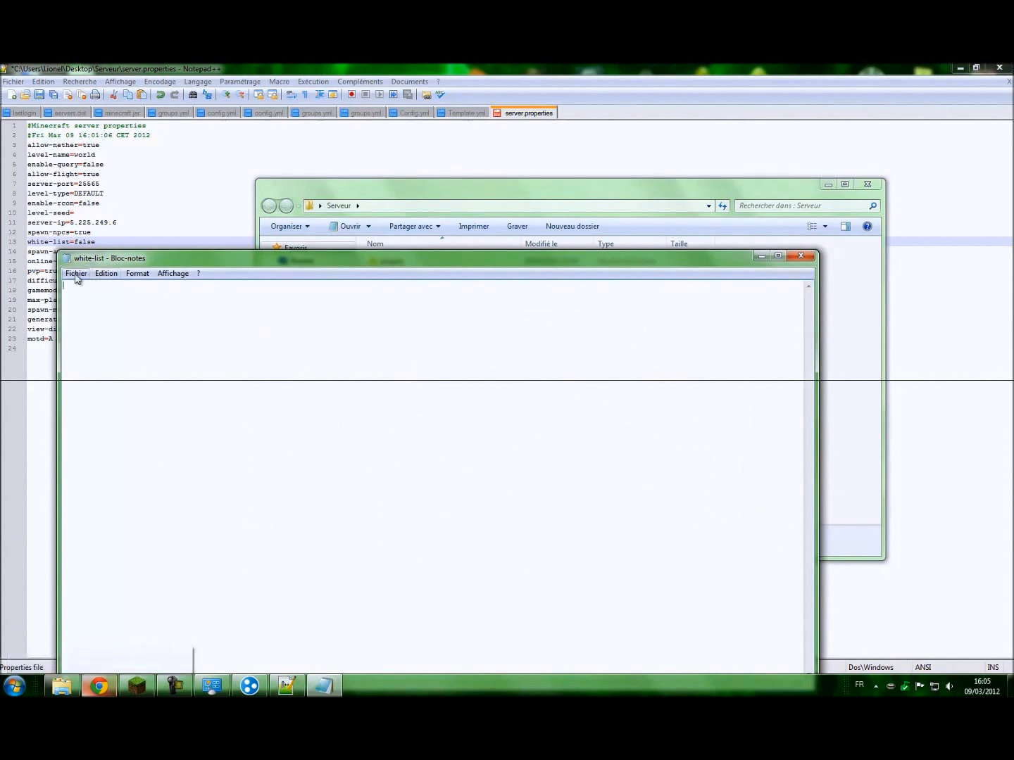
{"action": "left_click", "coordinate": [807, 260]}
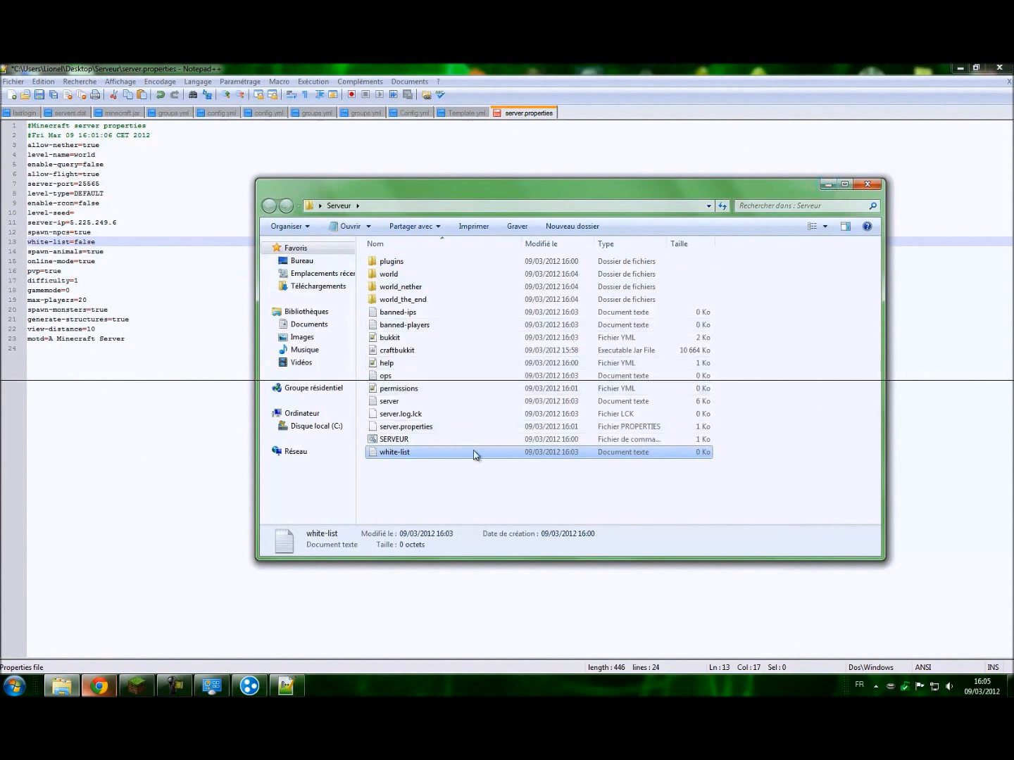
{"action": "double_click", "coordinate": [476, 453]}
{"action": "type", "text": "clems42"}
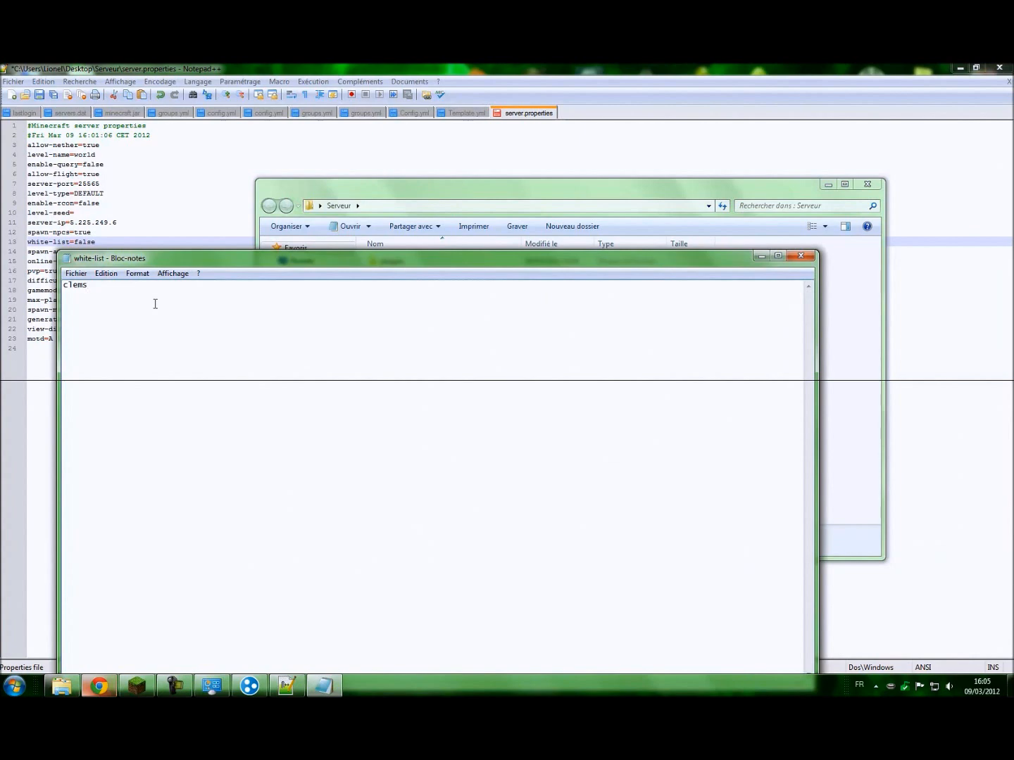
{"action": "left_click", "coordinate": [800, 257]}
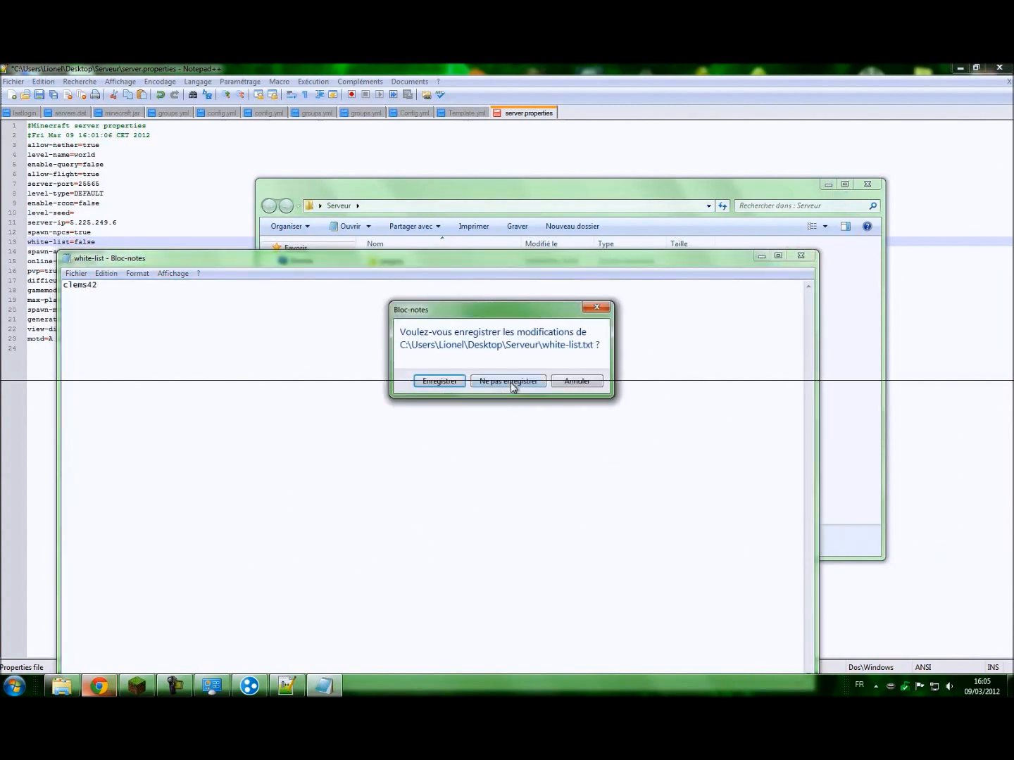
{"action": "left_click", "coordinate": [512, 386]}
{"action": "left_click", "coordinate": [827, 185]}
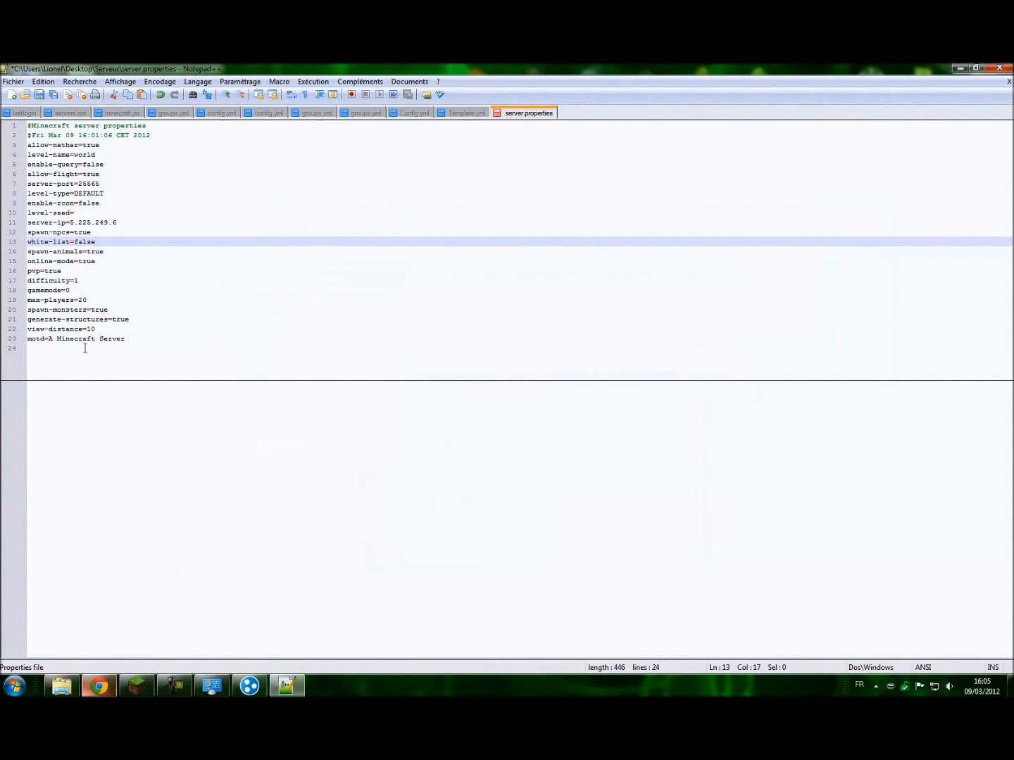
Examine the spawn-animals, online-mode, pvp and difficulty settings in server.properties.
{"action": "left_click", "coordinate": [111, 253]}
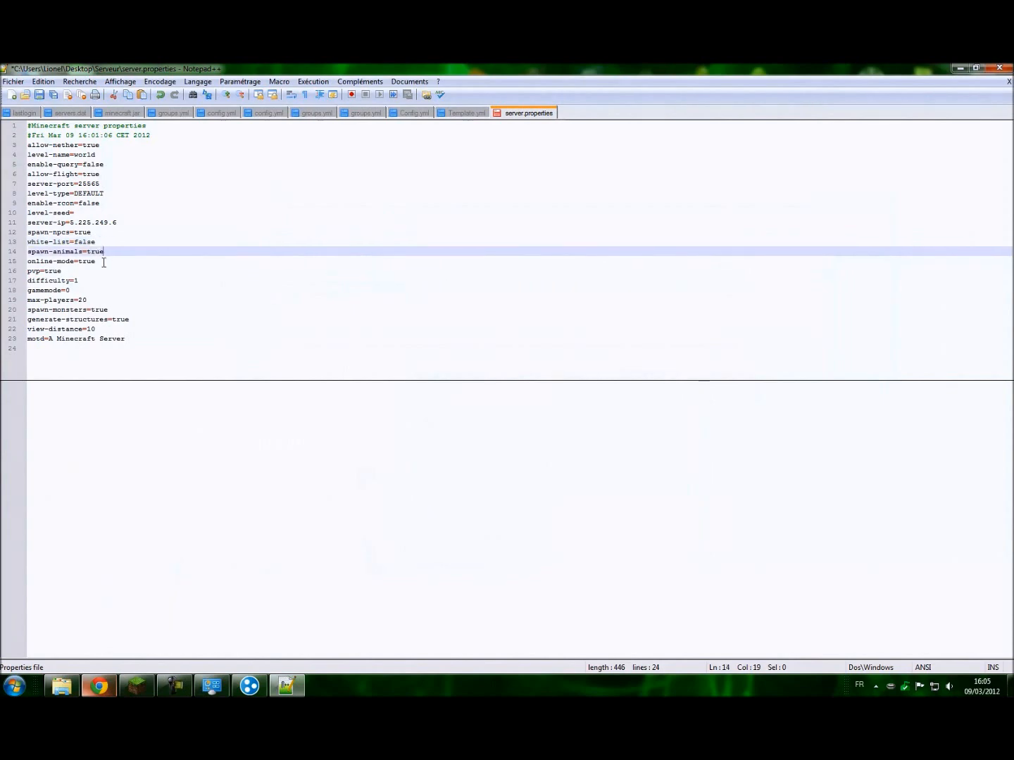
{"action": "left_click", "coordinate": [103, 262]}
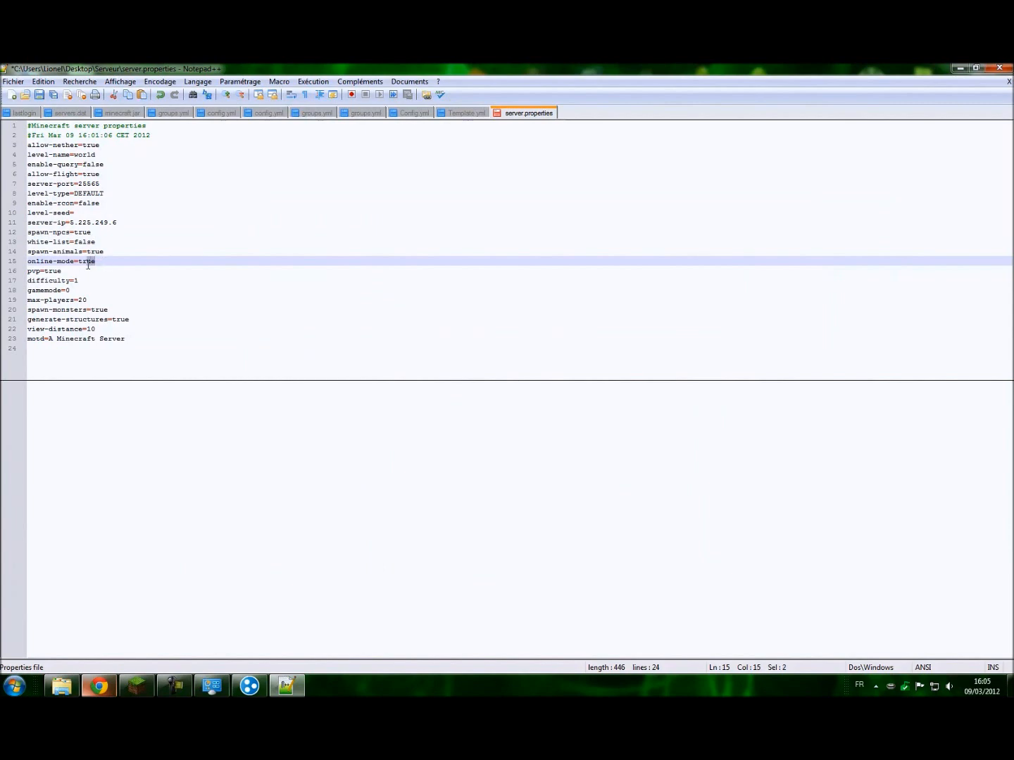
{"action": "left_click_drag", "start_coordinate": [88, 265], "coordinate": [79, 266]}
{"action": "double_click", "coordinate": [95, 262]}
{"action": "triple_click", "coordinate": [95, 264]}
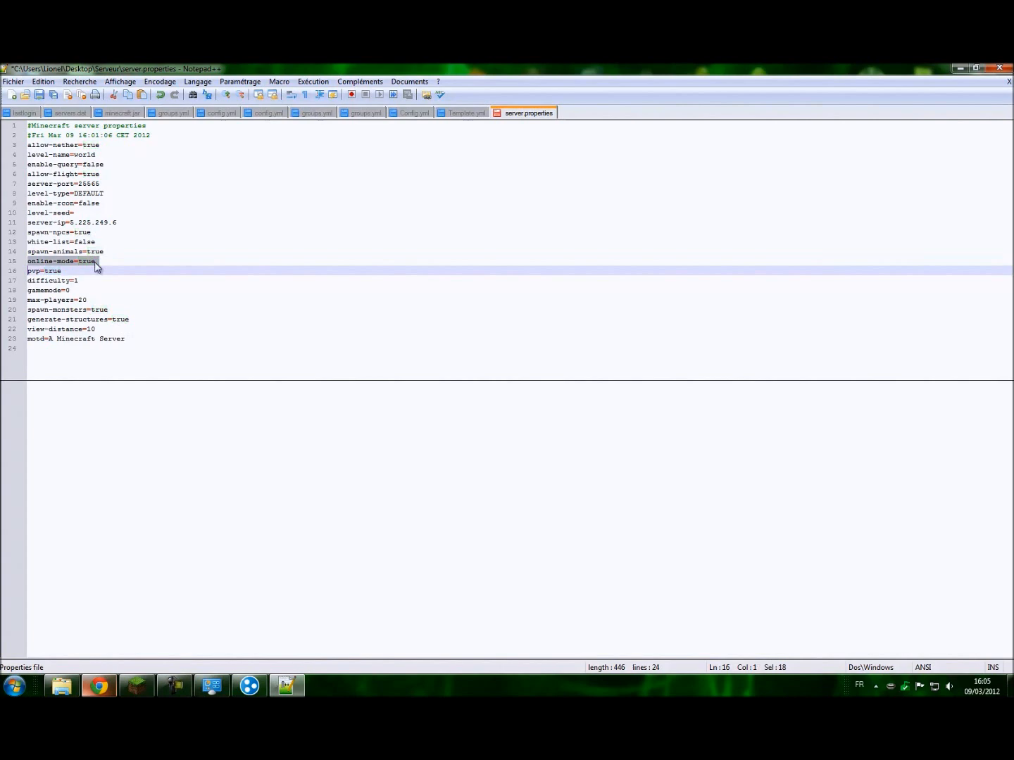
{"action": "left_click", "coordinate": [98, 262]}
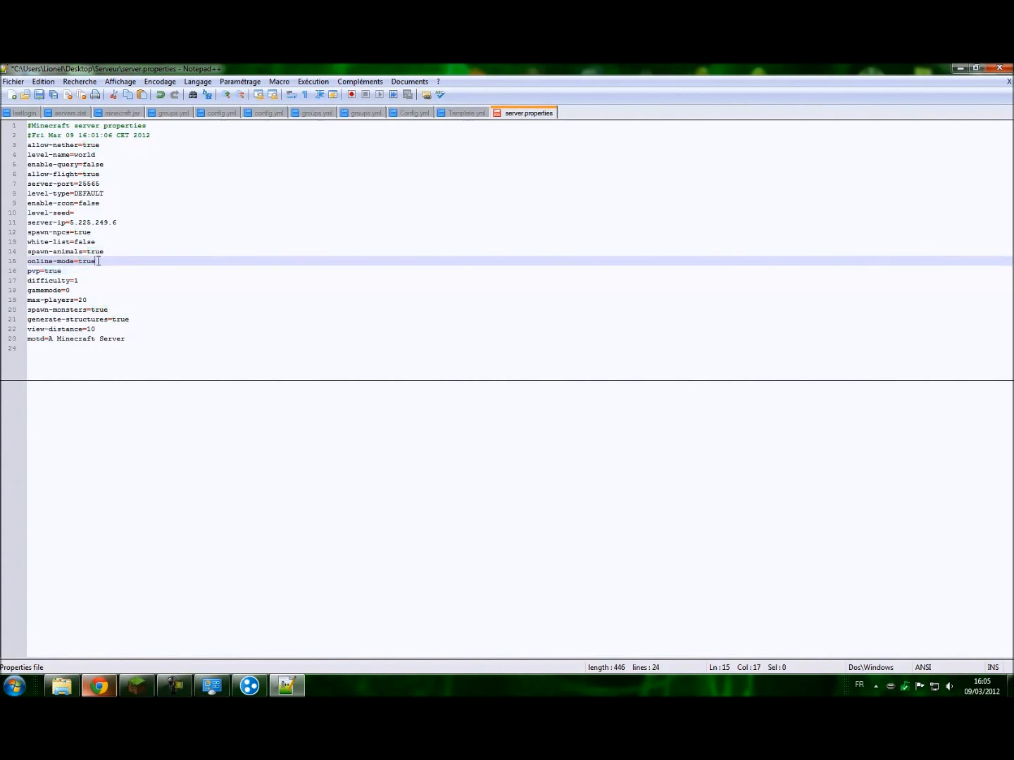
{"action": "left_click", "coordinate": [68, 272]}
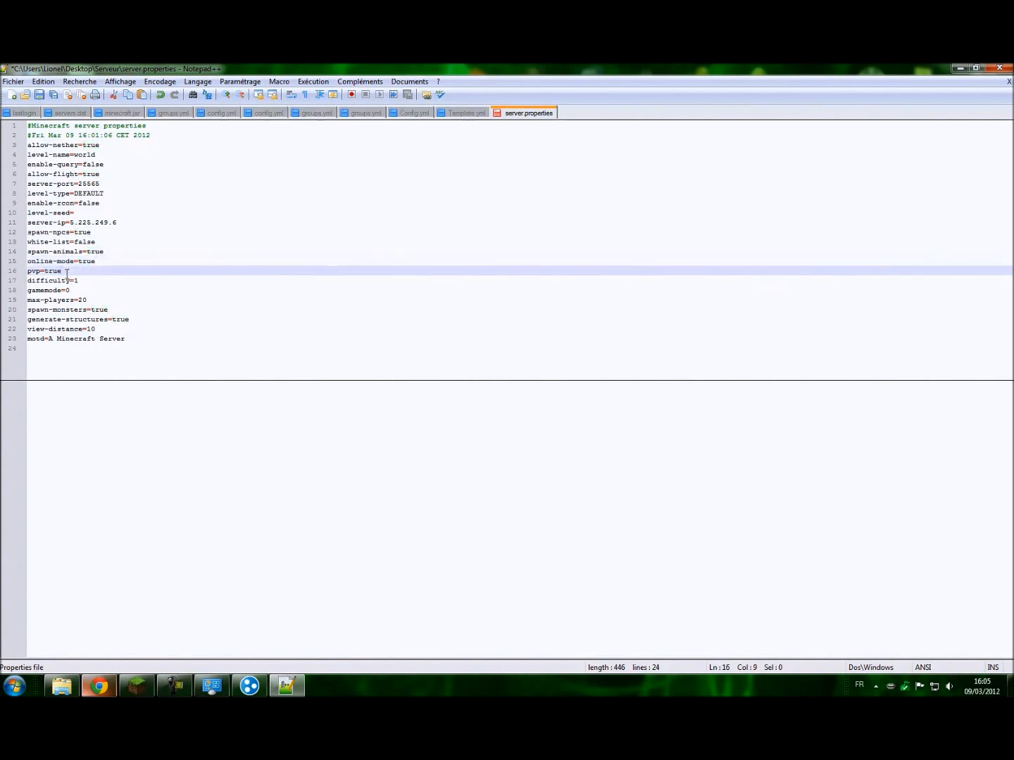
{"action": "left_click", "coordinate": [80, 281]}
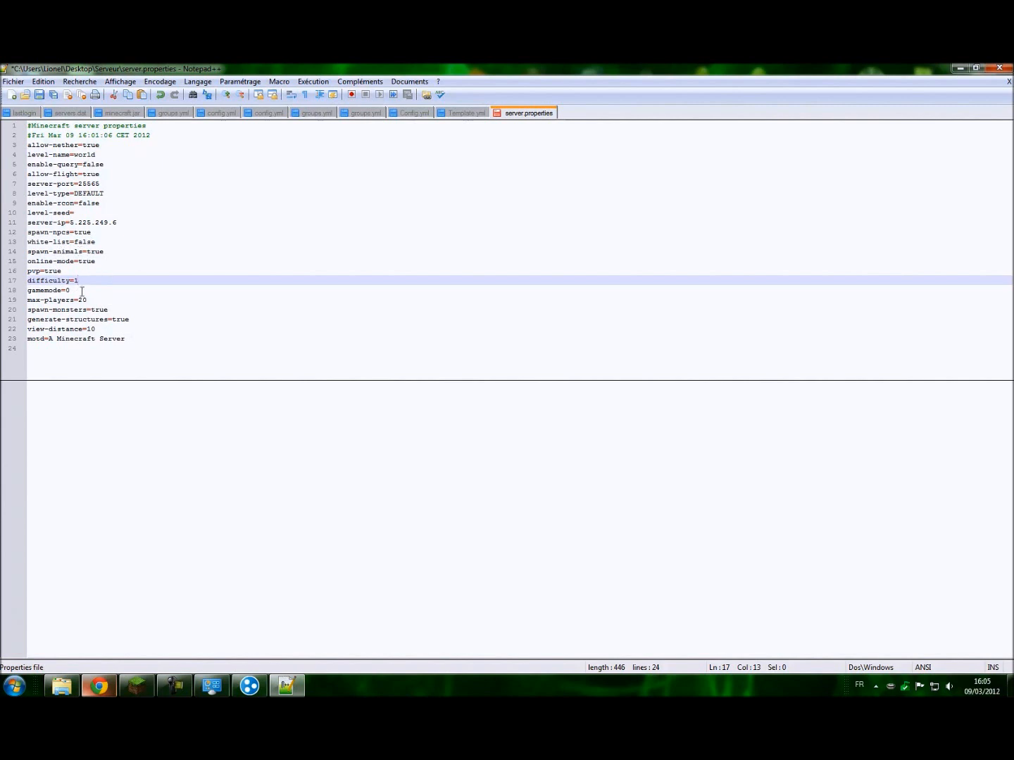
Set max-players to 10 and save server.properties.
{"action": "key", "text": "Down"}
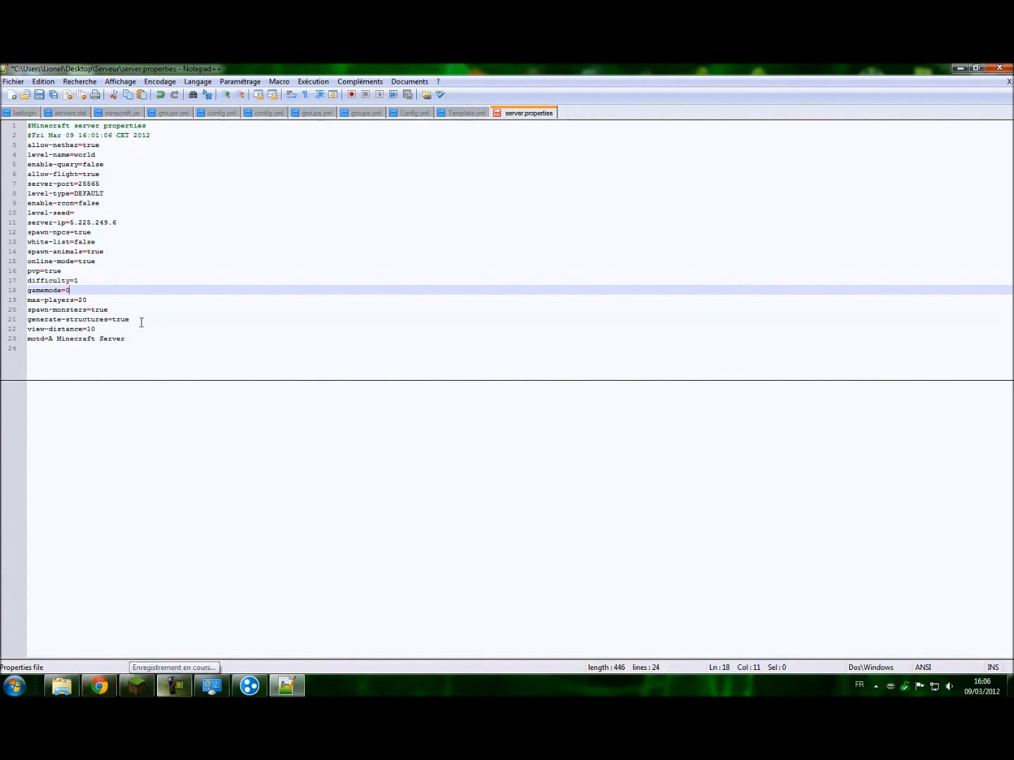
{"action": "left_click", "coordinate": [95, 302]}
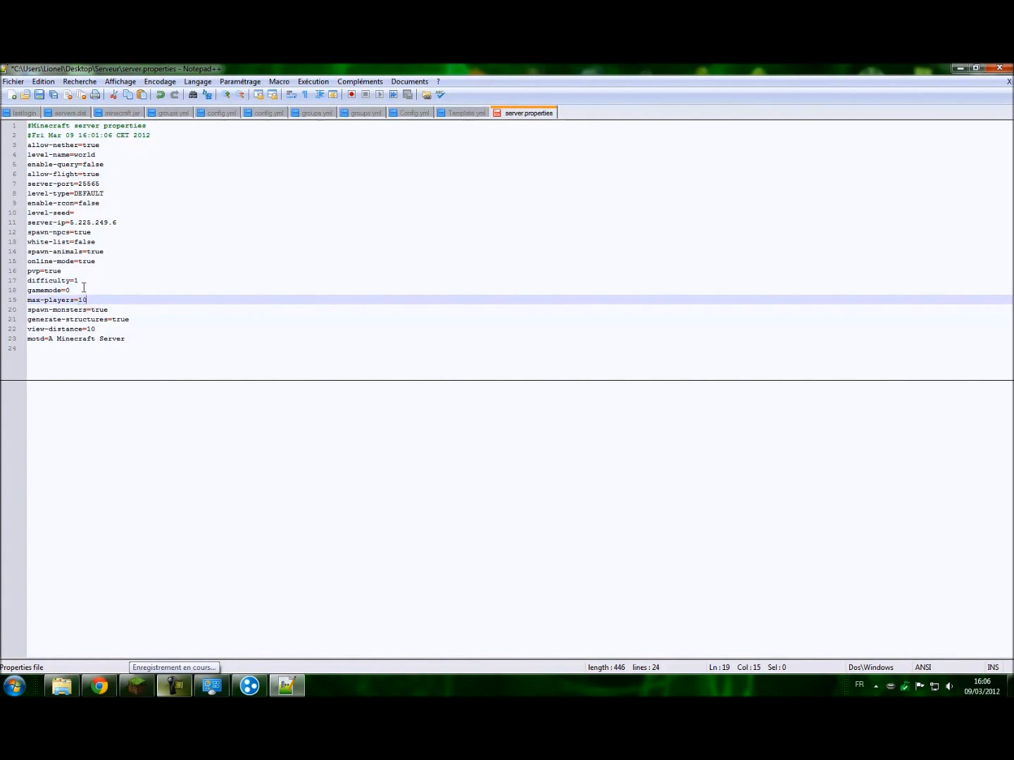
{"action": "left_click", "coordinate": [40, 95]}
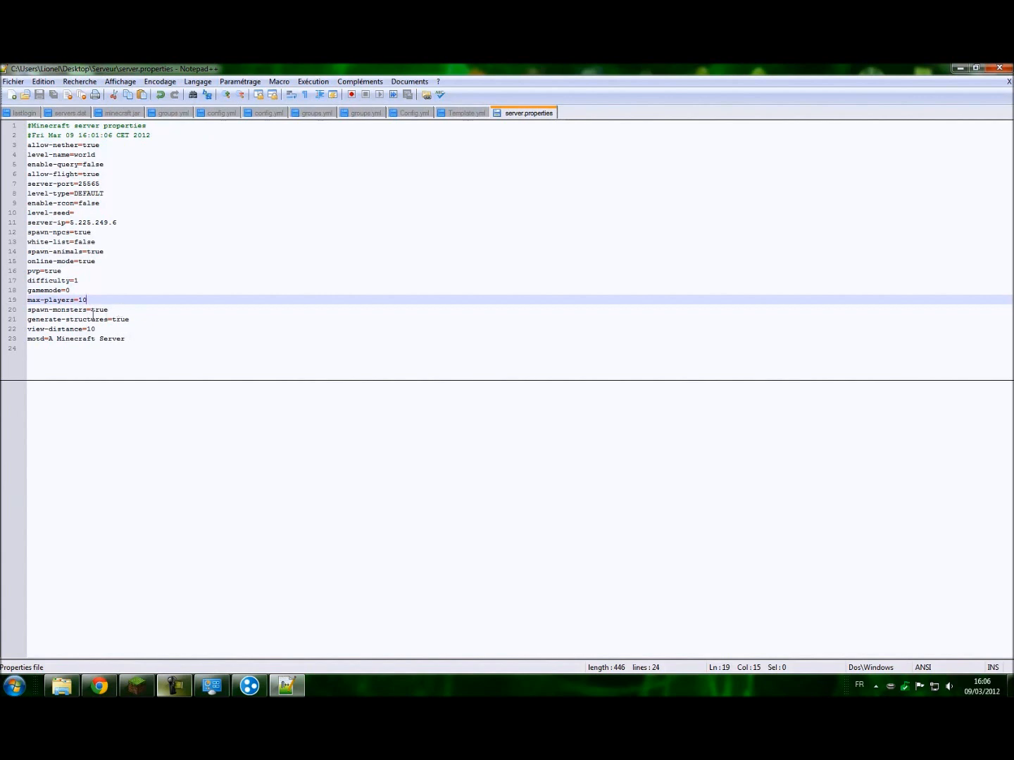
Examine the generate-structures, view-distance and motd settings in server.properties.
{"action": "left_click", "coordinate": [140, 319]}
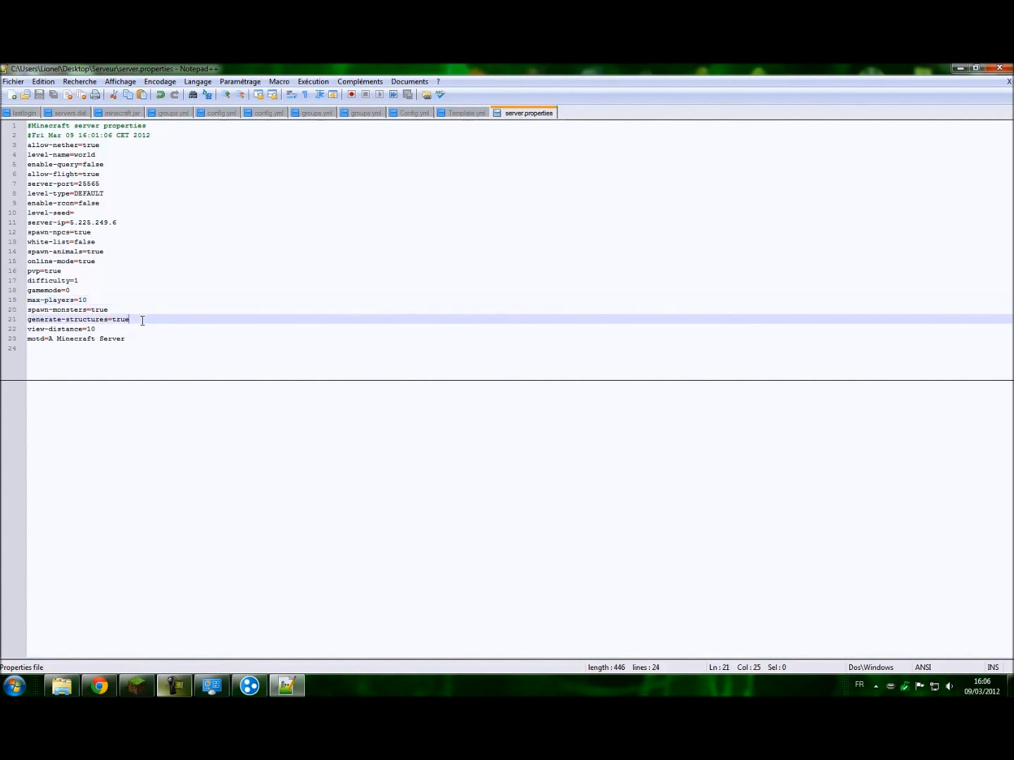
{"action": "left_click", "coordinate": [102, 328]}
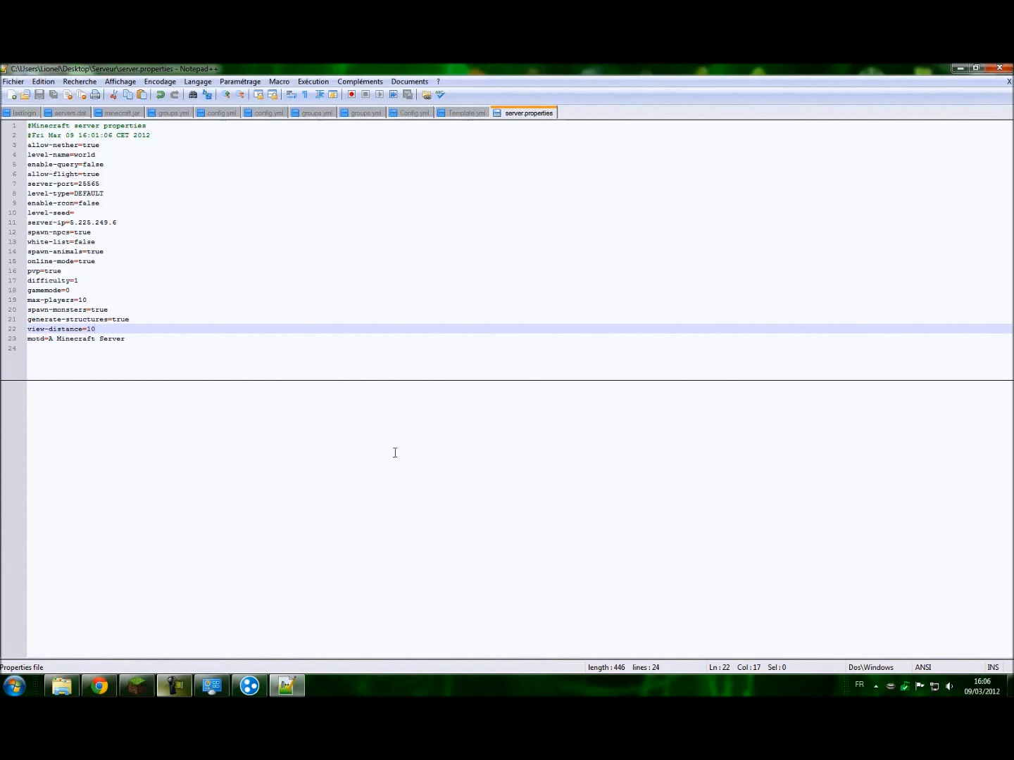
{"action": "left_click_drag", "start_coordinate": [126, 339], "coordinate": [48, 340]}
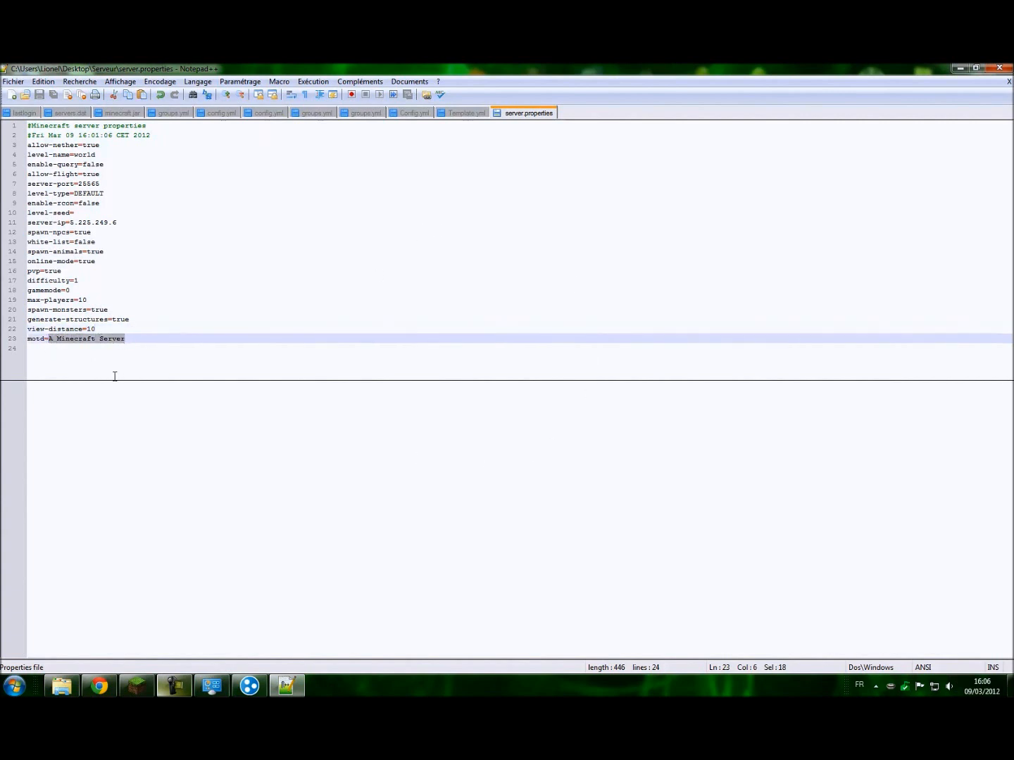
Set motd to "Serveur craft" in server.properties, save the file and close the editor.
{"action": "type", "text": "Serveur"}
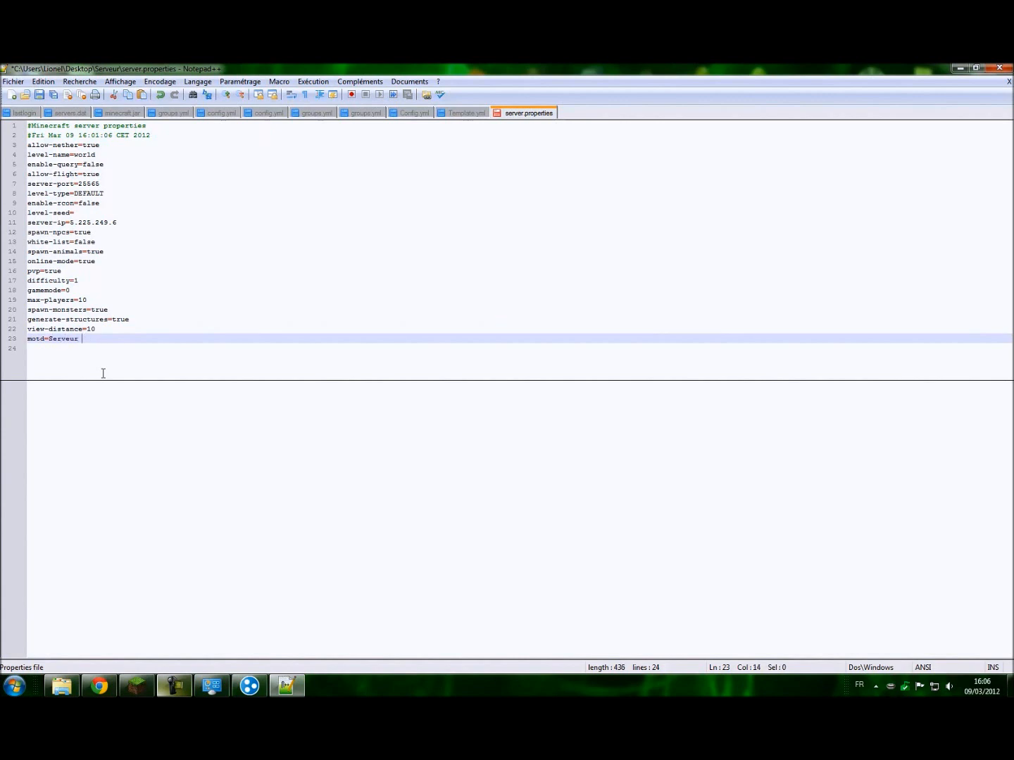
{"action": "type", "text": " craft"}
{"action": "left_click", "coordinate": [40, 94]}
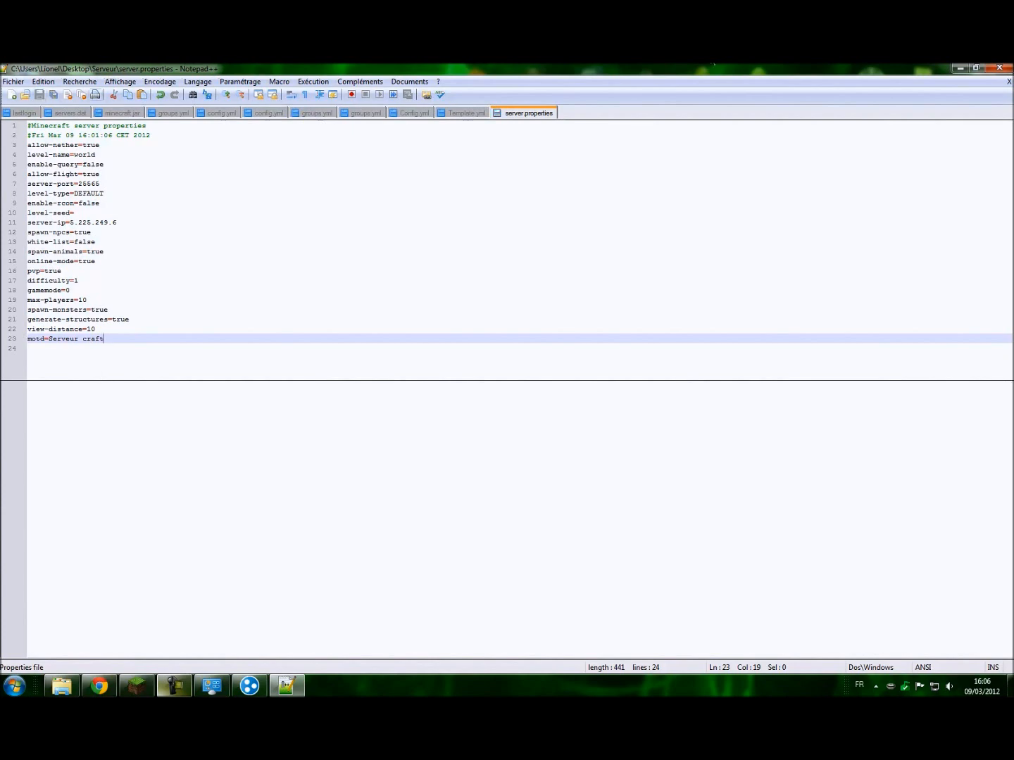
{"action": "left_click", "coordinate": [1000, 68]}
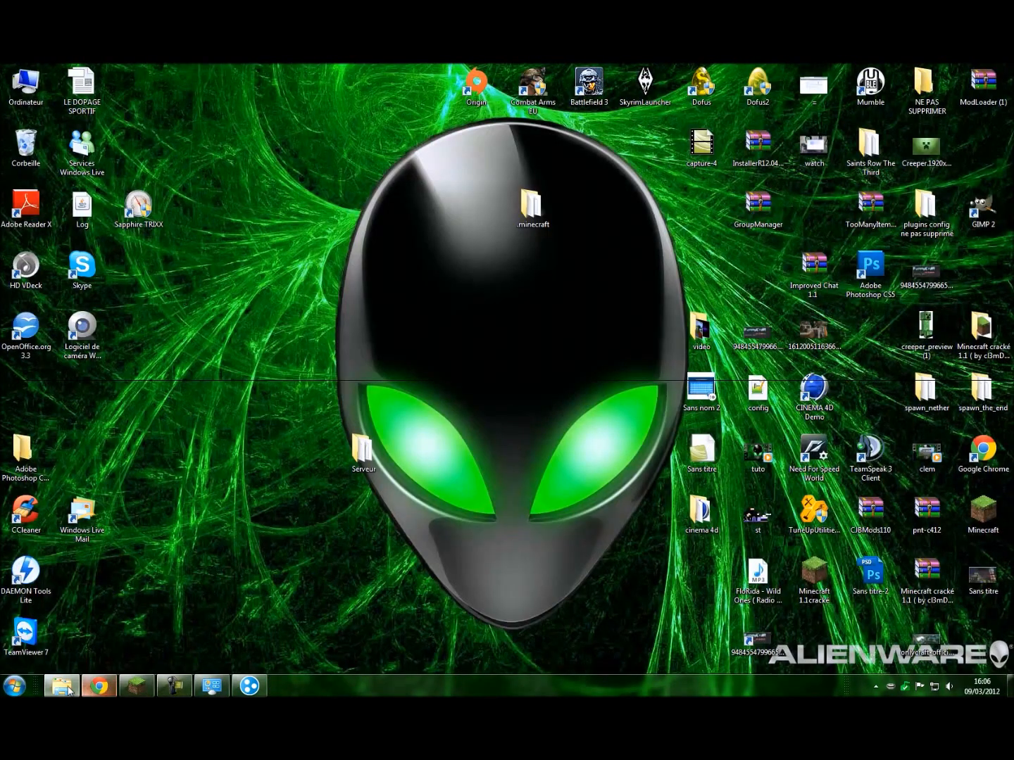
Add the player's username to the ops file in the Serveur folder, save it and close it.
{"action": "left_click", "coordinate": [62, 686]}
{"action": "left_click", "coordinate": [789, 464]}
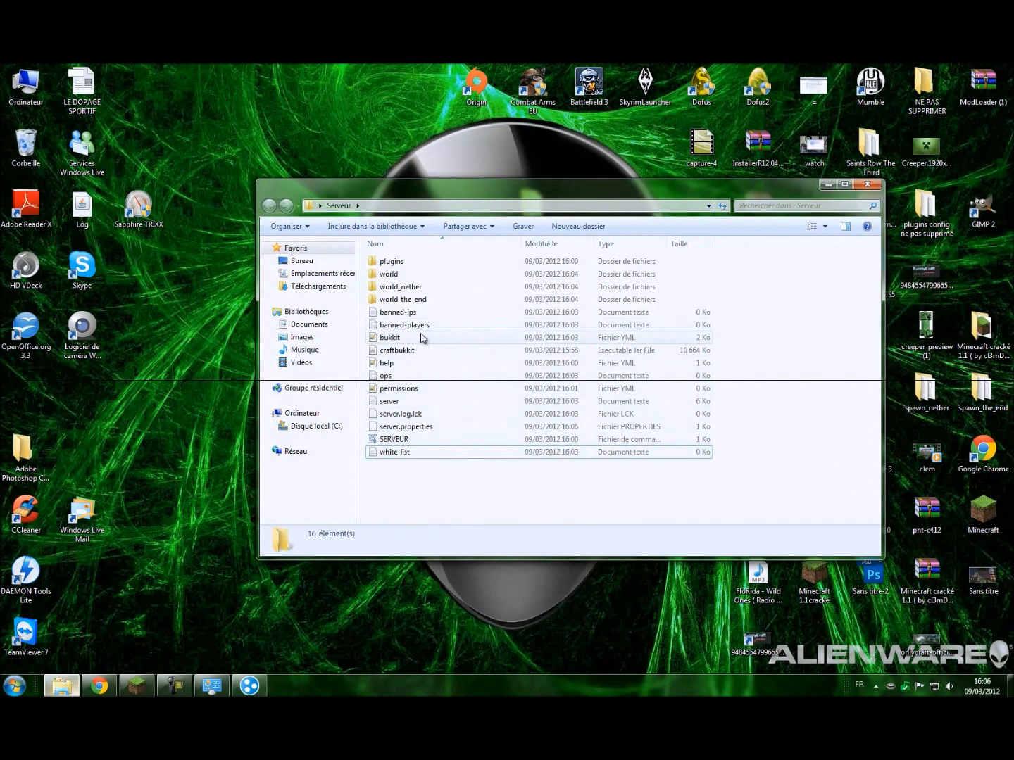
{"action": "double_click", "coordinate": [420, 376]}
{"action": "left_click_drag", "start_coordinate": [209, 261], "coordinate": [488, 203]}
{"action": "type", "text": "clems42"}
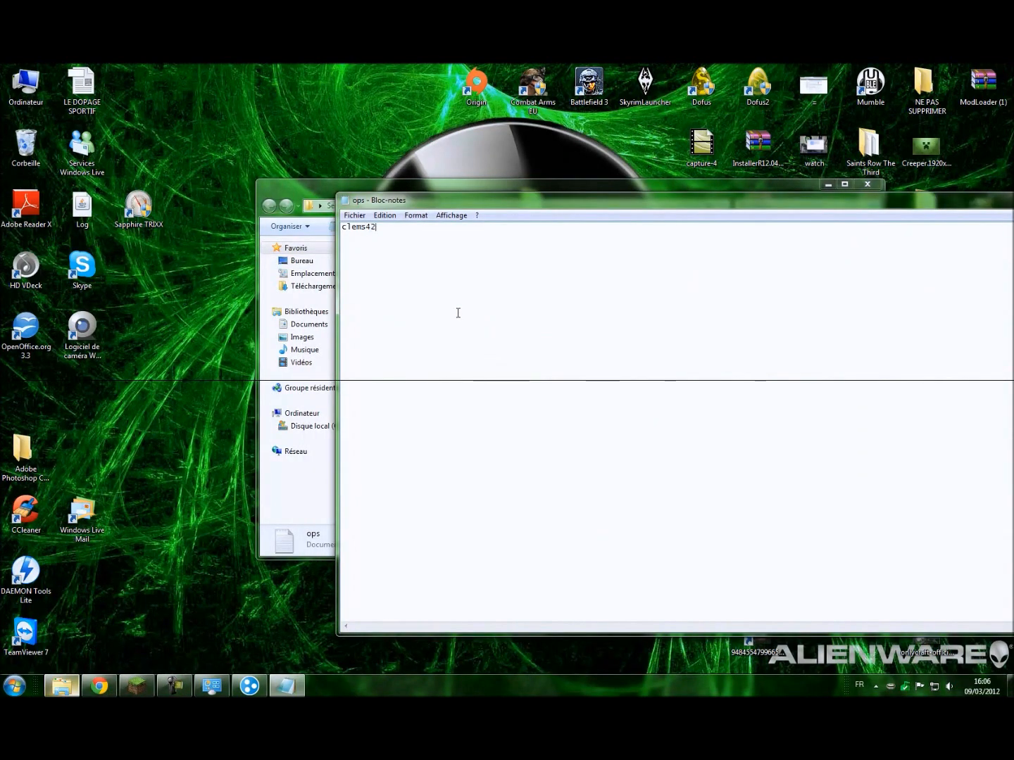
{"action": "left_click", "coordinate": [354, 216]}
{"action": "left_click", "coordinate": [377, 257]}
{"action": "left_click_drag", "start_coordinate": [579, 210], "coordinate": [333, 206]}
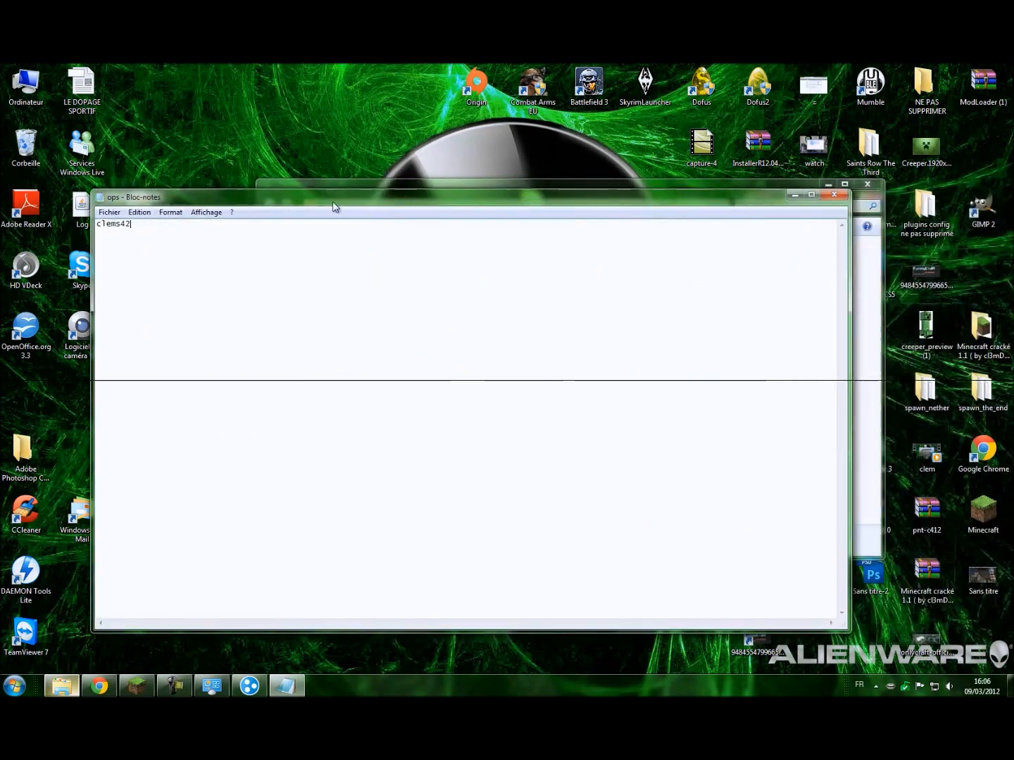
{"action": "left_click", "coordinate": [840, 198]}
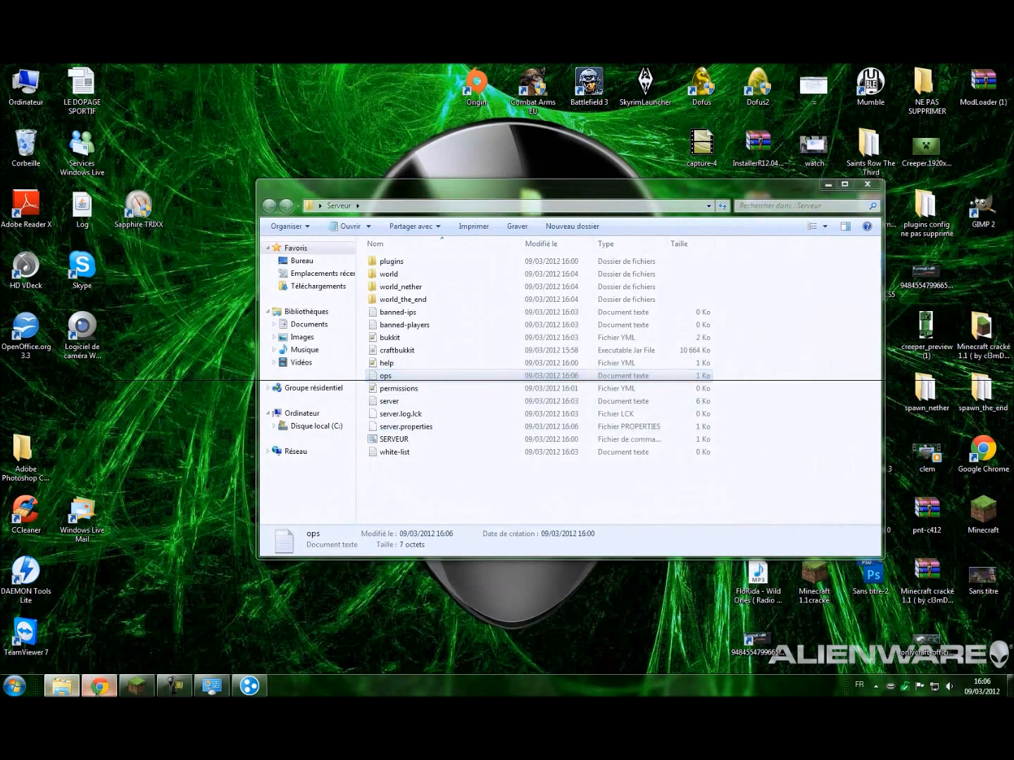
Switch to Chrome and close the two Hamachi download pages, leaving the Plugins minecraft wiki page open.
{"action": "left_click", "coordinate": [99, 687]}
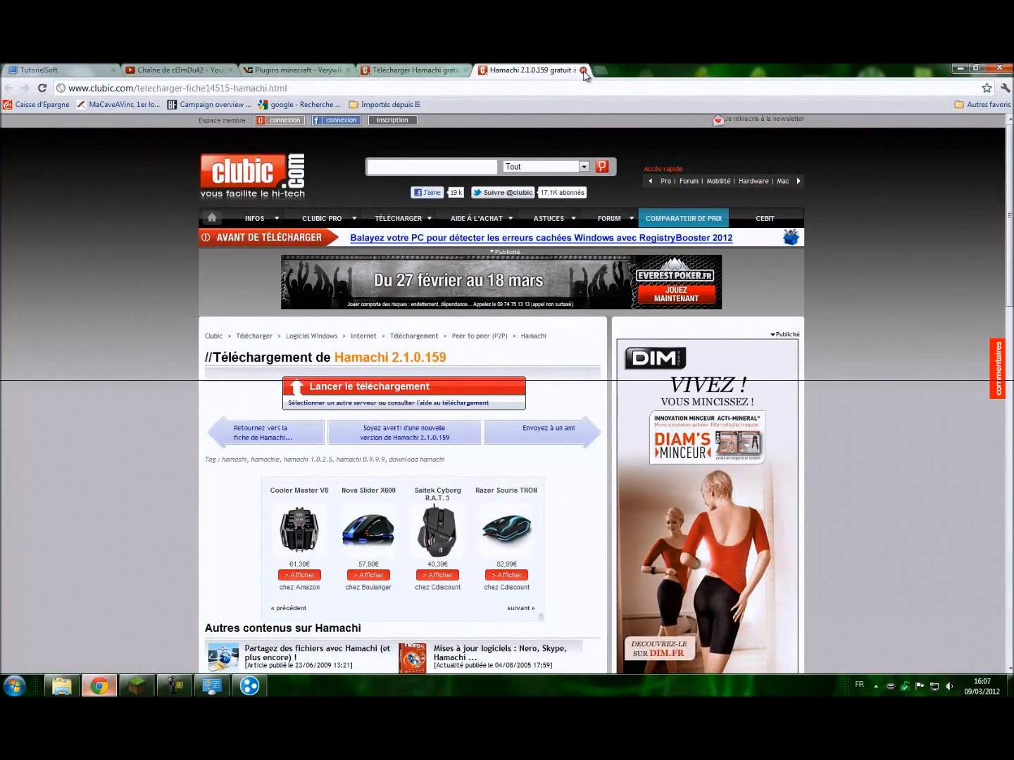
{"action": "left_click", "coordinate": [583, 70]}
{"action": "left_click", "coordinate": [467, 70]}
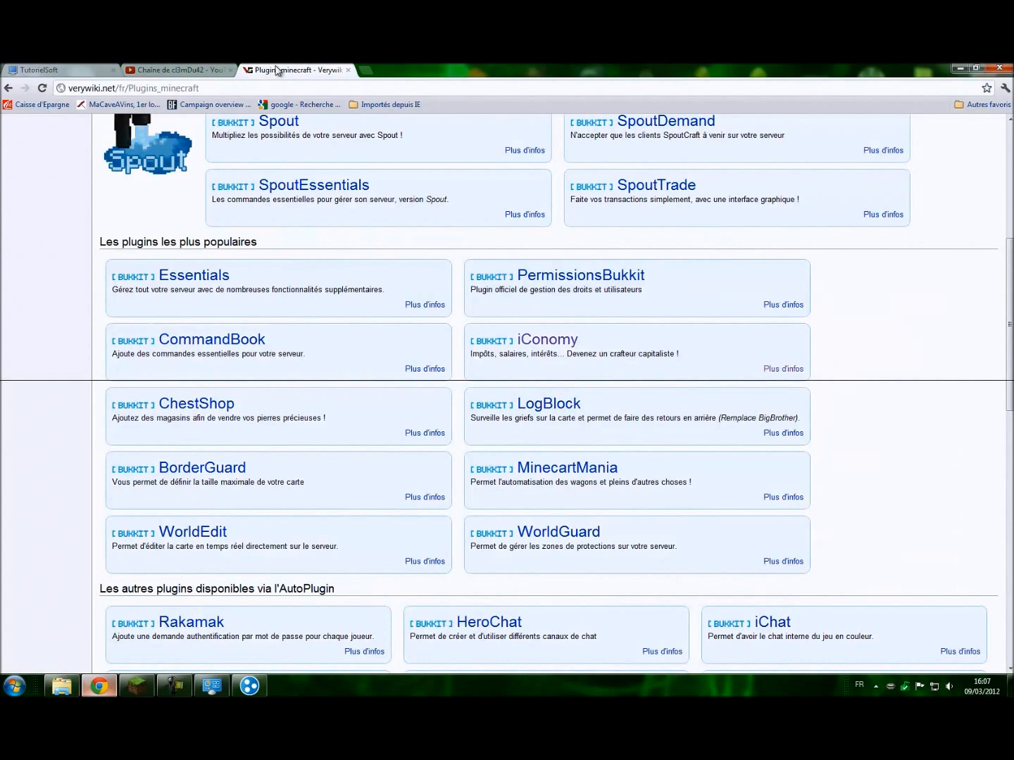
Examine the list of Bukkit plugins on the Plugins minecraft wiki page.
{"action": "scroll", "coordinate": [287, 153], "scroll_direction": "up", "scroll_amount": 5}
{"action": "scroll", "coordinate": [283, 253], "scroll_direction": "down", "scroll_amount": 4}
{"action": "scroll", "coordinate": [266, 358], "scroll_direction": "up", "scroll_amount": 4}
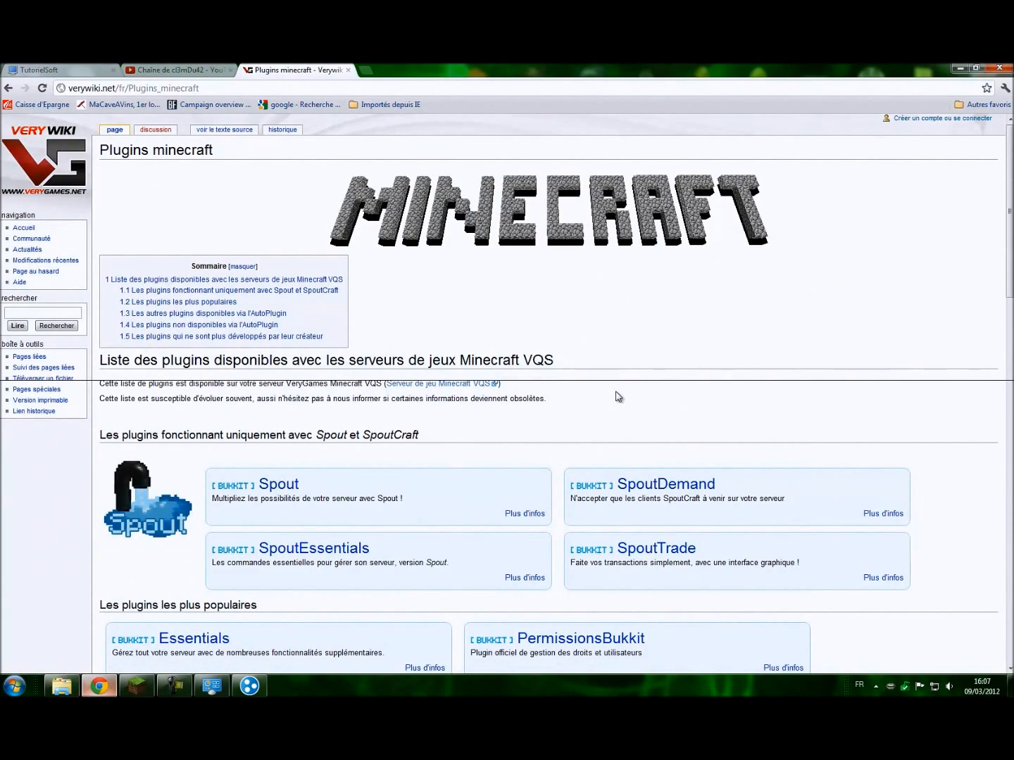
{"action": "left_click_drag", "start_coordinate": [212, 86], "coordinate": [251, 80]}
{"action": "scroll", "coordinate": [318, 450], "scroll_direction": "down", "scroll_amount": 3}
{"action": "scroll", "coordinate": [422, 533], "scroll_direction": "down", "scroll_amount": 2}
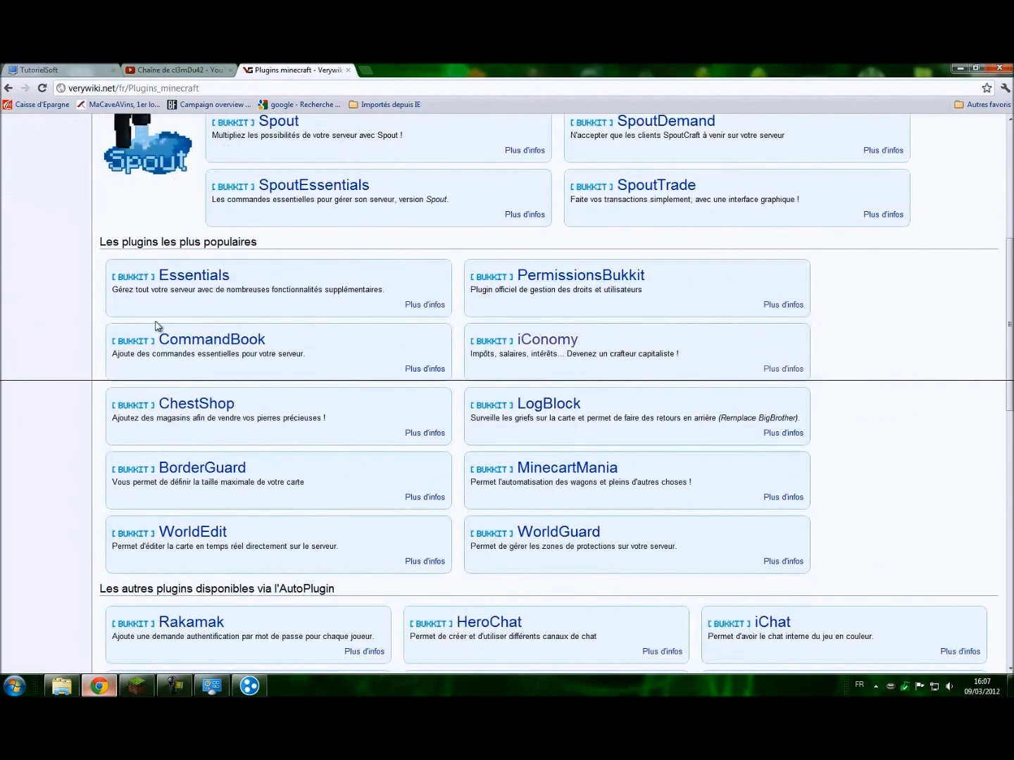
{"action": "scroll", "coordinate": [428, 486], "scroll_direction": "down", "scroll_amount": 7}
{"action": "scroll", "coordinate": [427, 485], "scroll_direction": "down", "scroll_amount": 2}
{"action": "scroll", "coordinate": [426, 484], "scroll_direction": "up", "scroll_amount": 14}
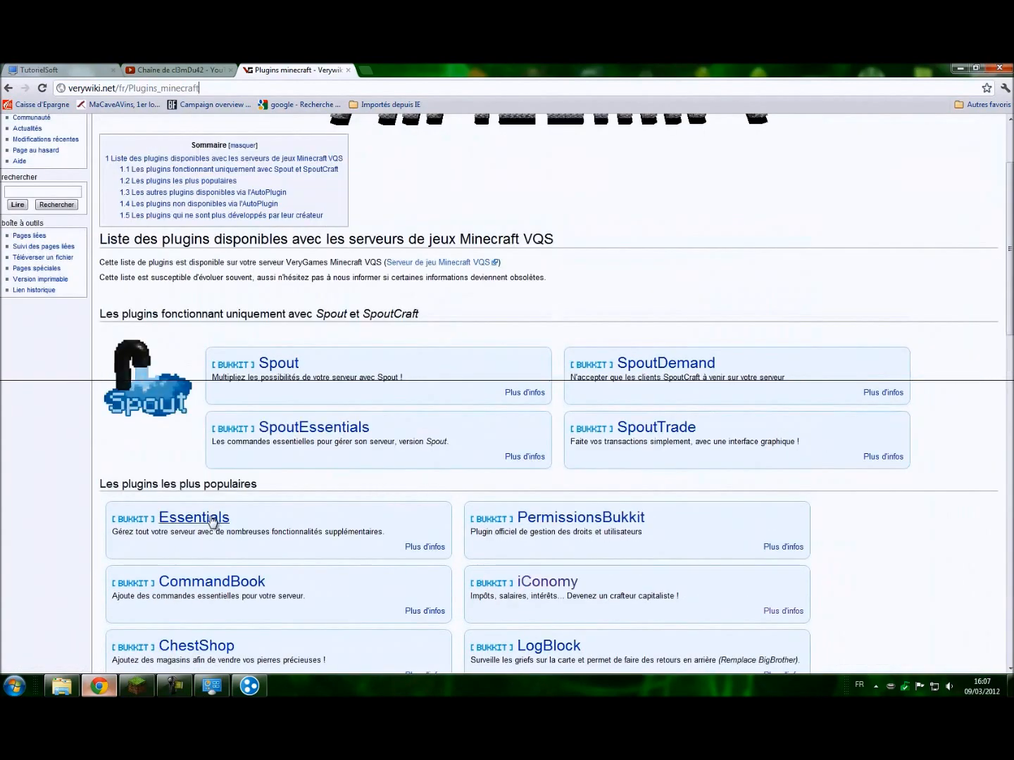
Go from the wiki's Essentials entry to its BukkitDev page and download Essentials.zip of version 2.8.3.
{"action": "left_click", "coordinate": [211, 520]}
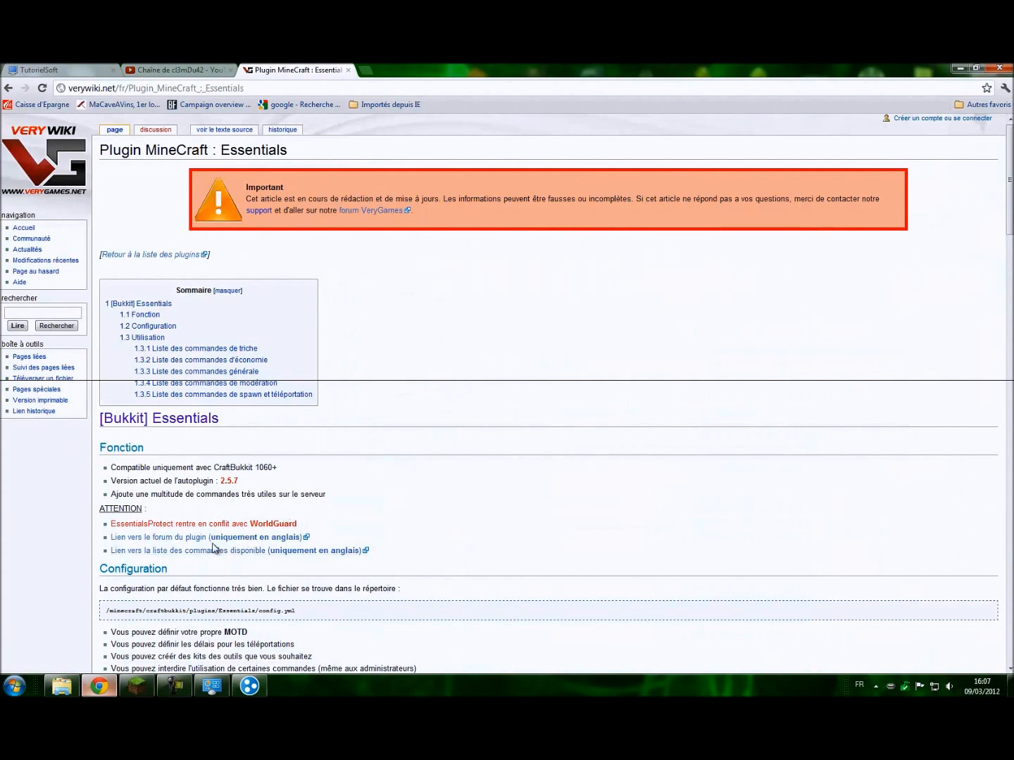
{"action": "left_click", "coordinate": [213, 544]}
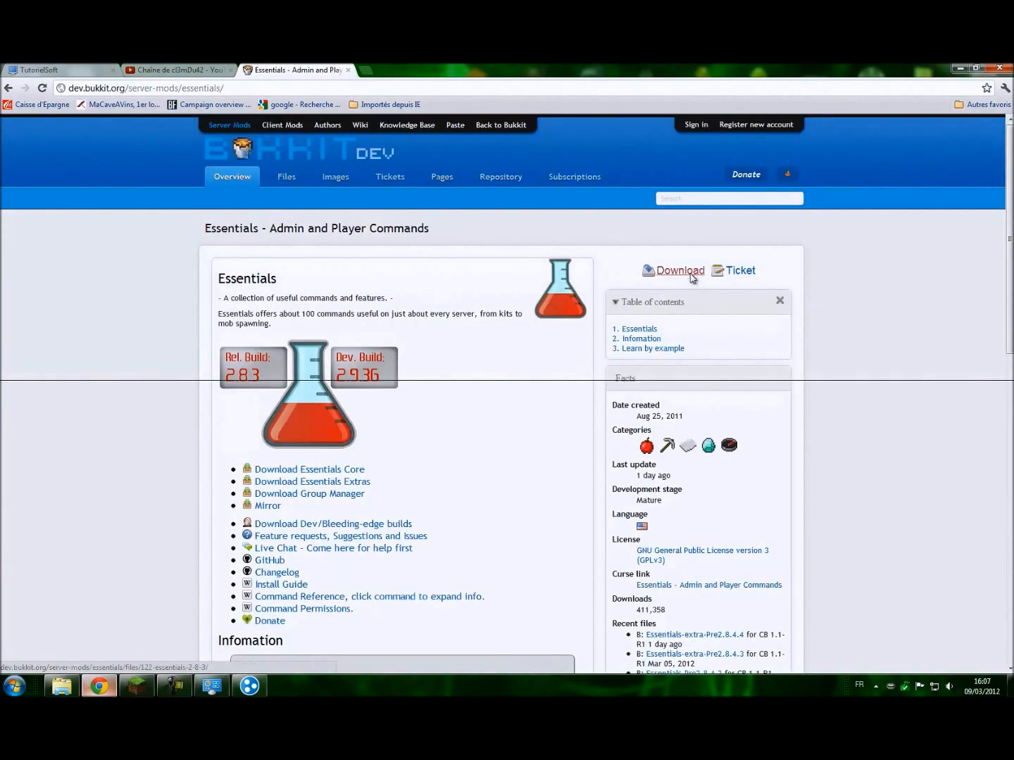
{"action": "left_click", "coordinate": [691, 276]}
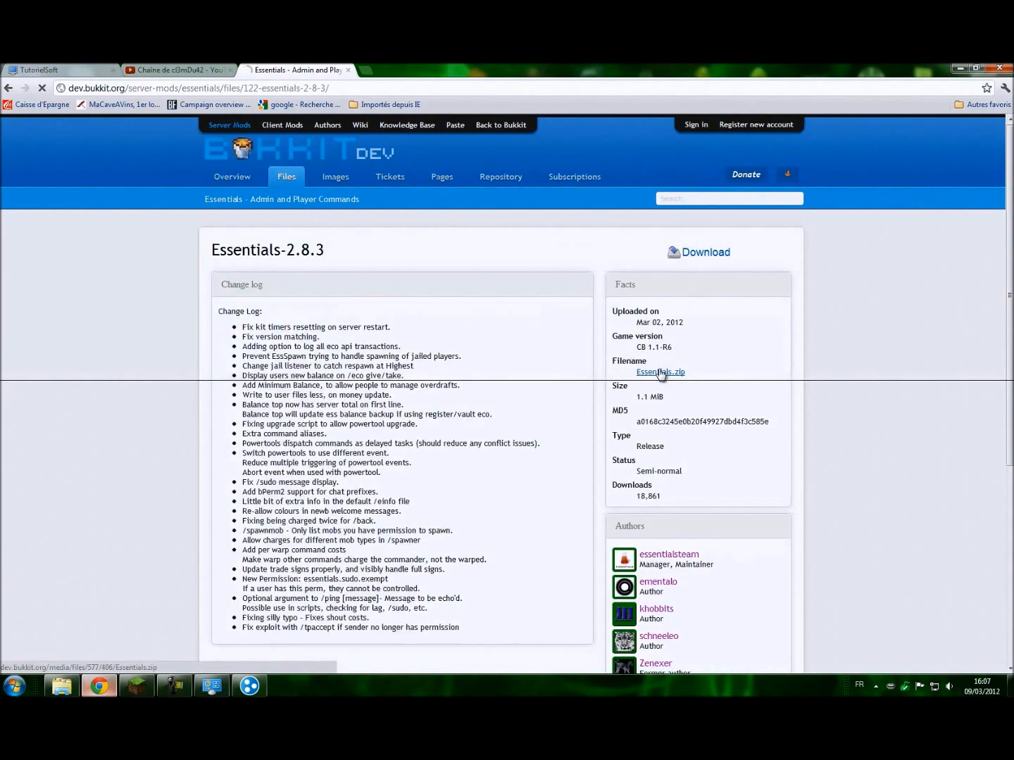
{"action": "left_click", "coordinate": [661, 373]}
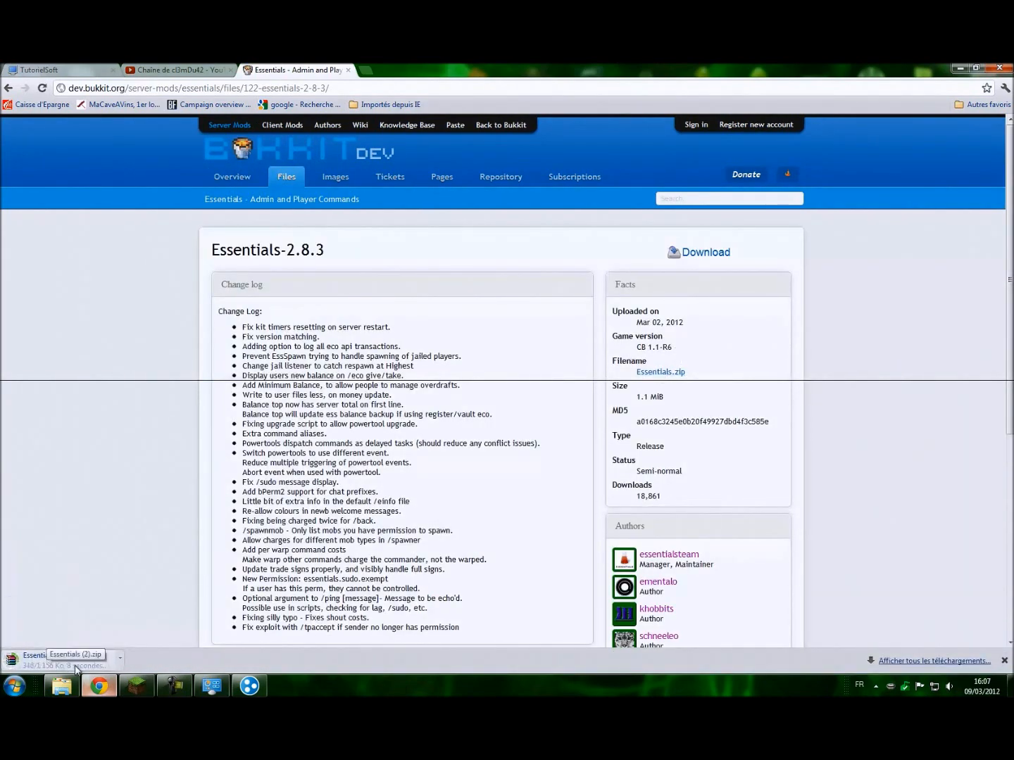
{"action": "left_click", "coordinate": [174, 686]}
{"action": "left_click", "coordinate": [955, 631]}
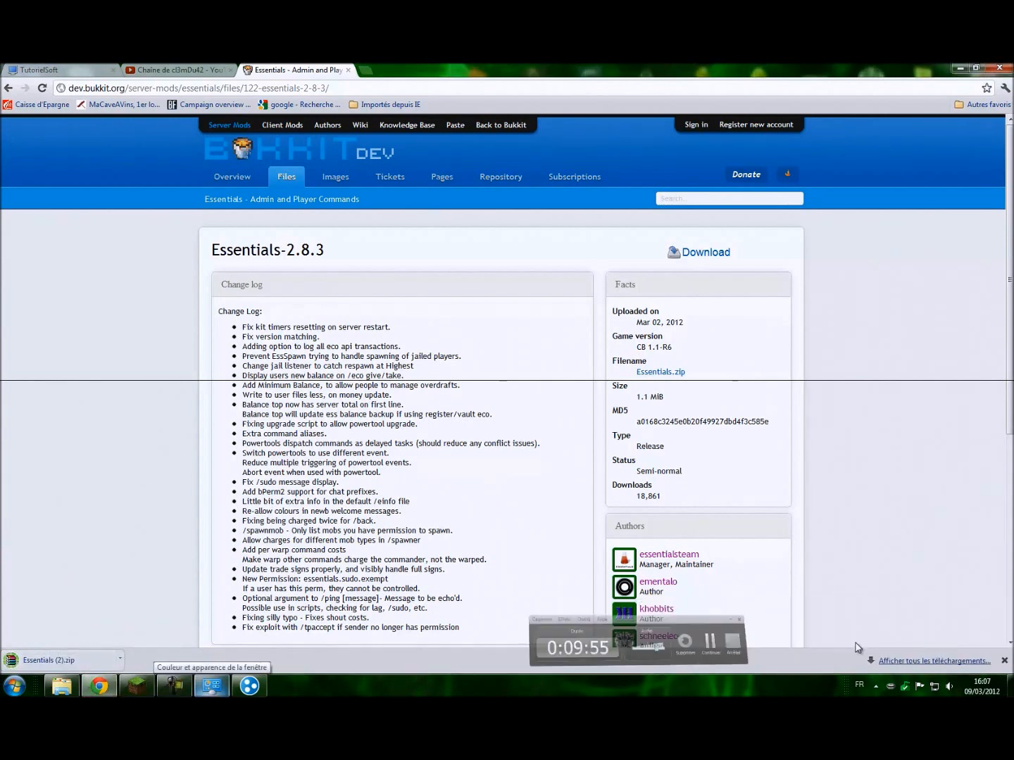
Extract the four Essentials jar files from the downloaded archive into the Serveur plugins folder and close WinRAR.
{"action": "left_click", "coordinate": [64, 661]}
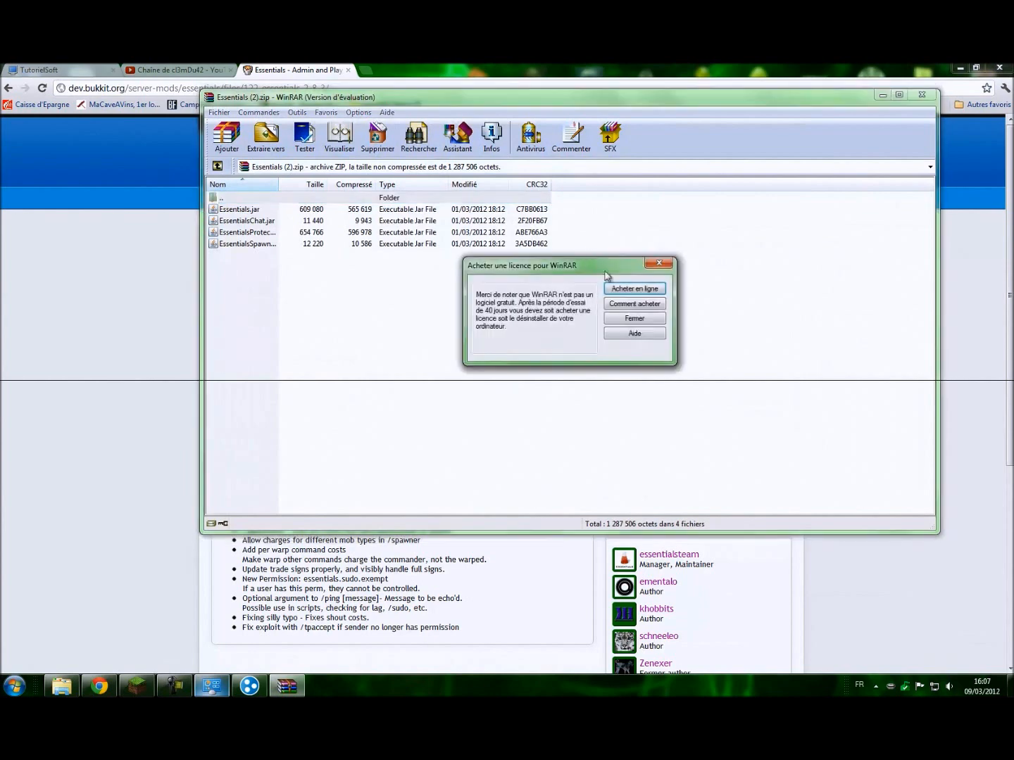
{"action": "left_click", "coordinate": [659, 262]}
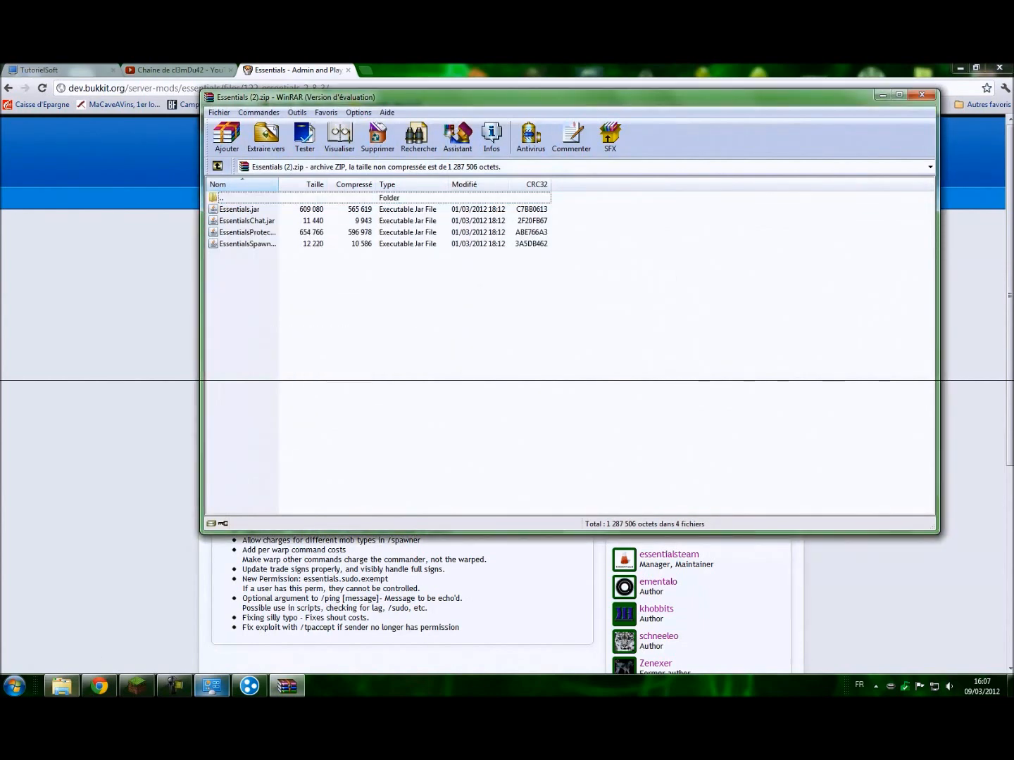
{"action": "key", "text": "super"}
{"action": "left_click", "coordinate": [63, 685]}
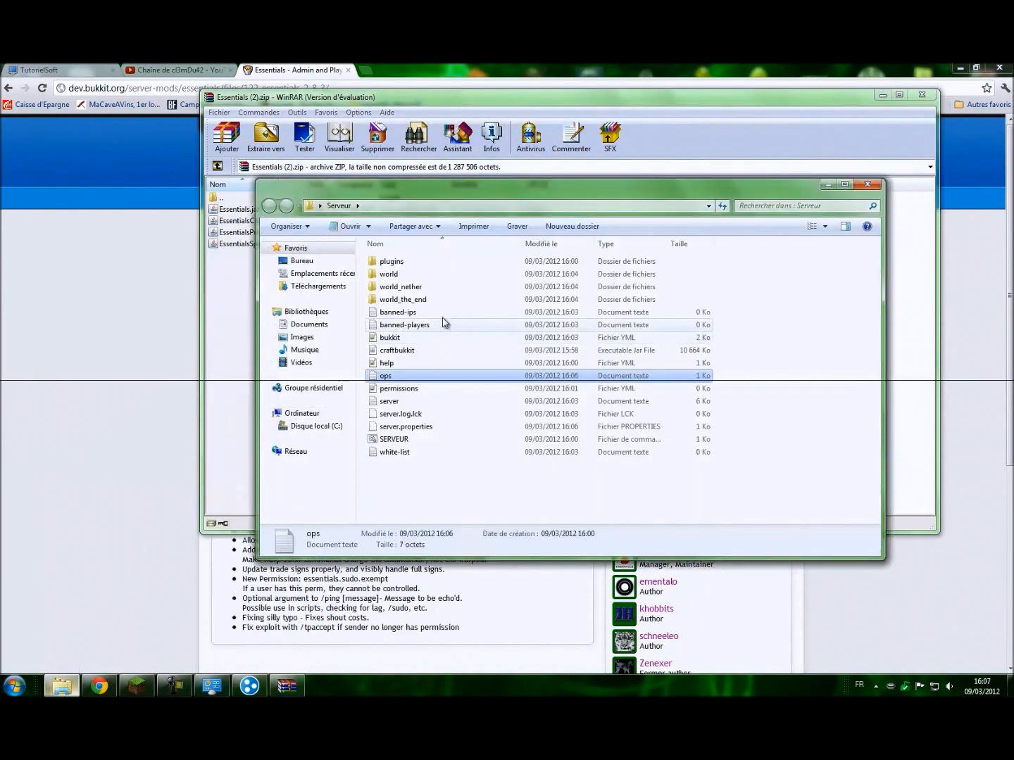
{"action": "double_click", "coordinate": [440, 263]}
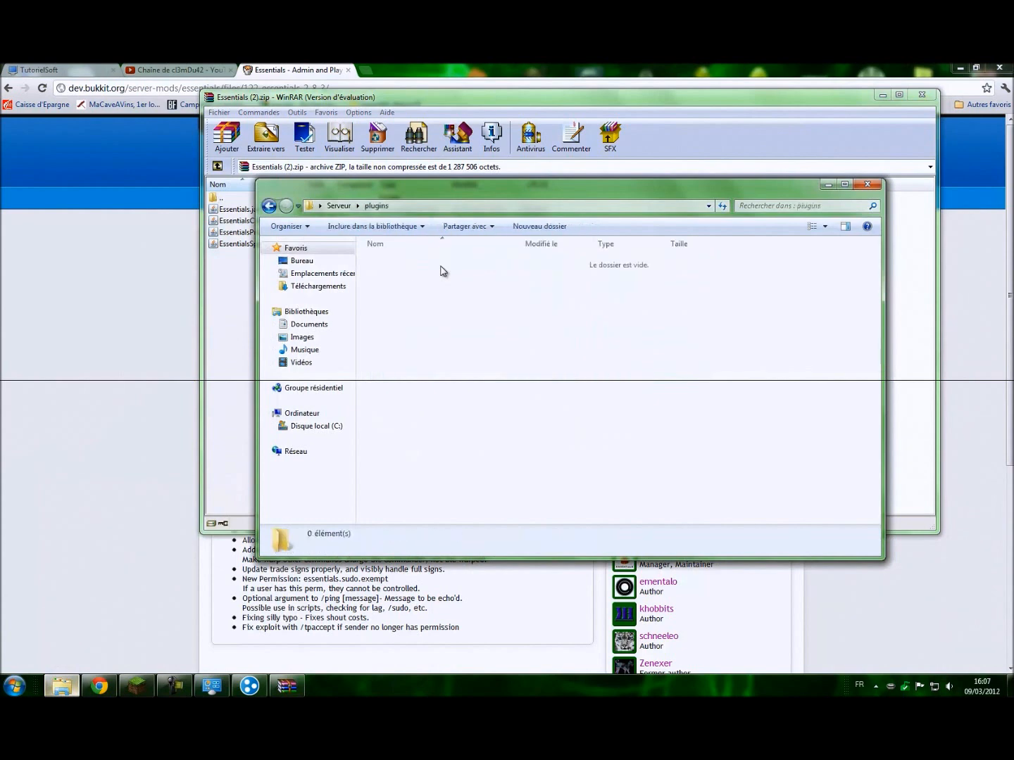
{"action": "left_click", "coordinate": [502, 105]}
{"action": "left_click_drag", "start_coordinate": [349, 300], "coordinate": [283, 206]}
{"action": "left_click_drag", "start_coordinate": [248, 231], "coordinate": [572, 282]}
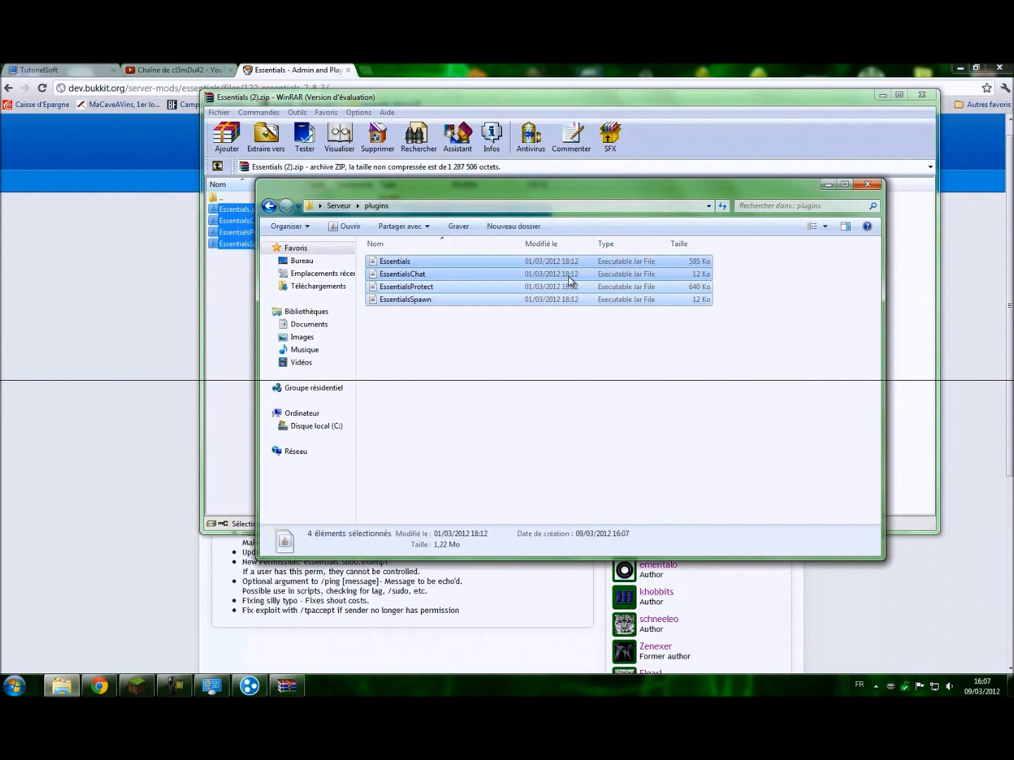
{"action": "left_click", "coordinate": [920, 97]}
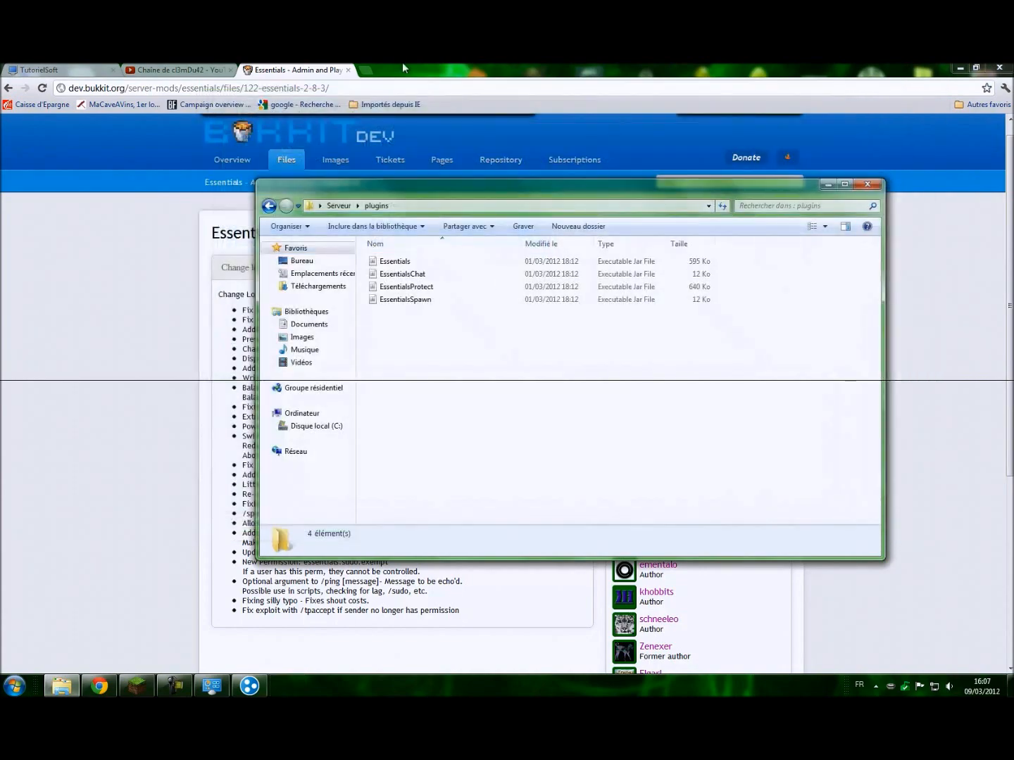
Minimize Chrome and go back from the plugins folder to the Serveur folder.
{"action": "left_click", "coordinate": [304, 73]}
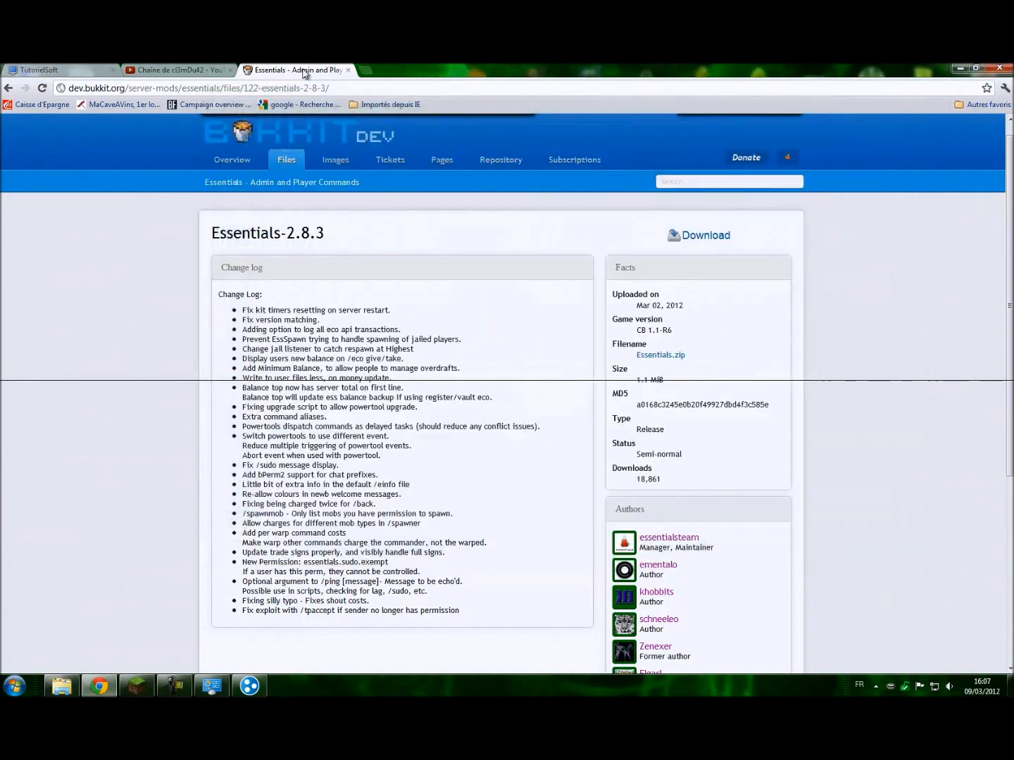
{"action": "left_click", "coordinate": [100, 693]}
{"action": "left_click", "coordinate": [268, 207]}
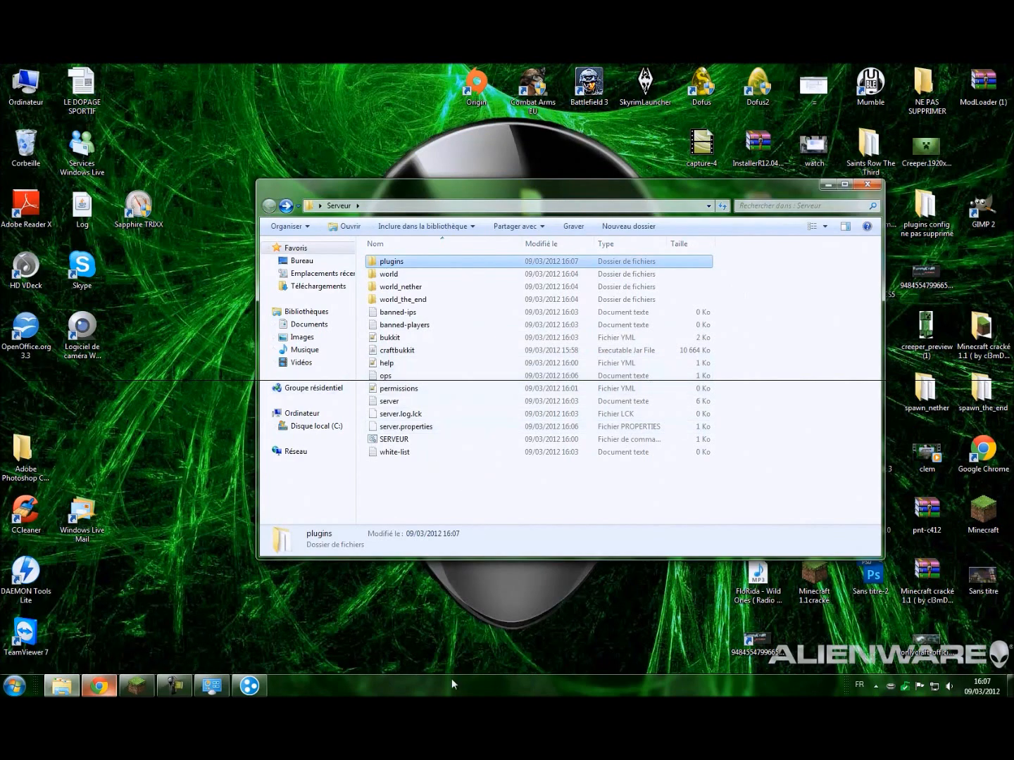
Examine Hamachi's dialog for joining a network, then close it and minimize Hamachi.
{"action": "left_click", "coordinate": [3, 690]}
{"action": "left_click", "coordinate": [249, 685]}
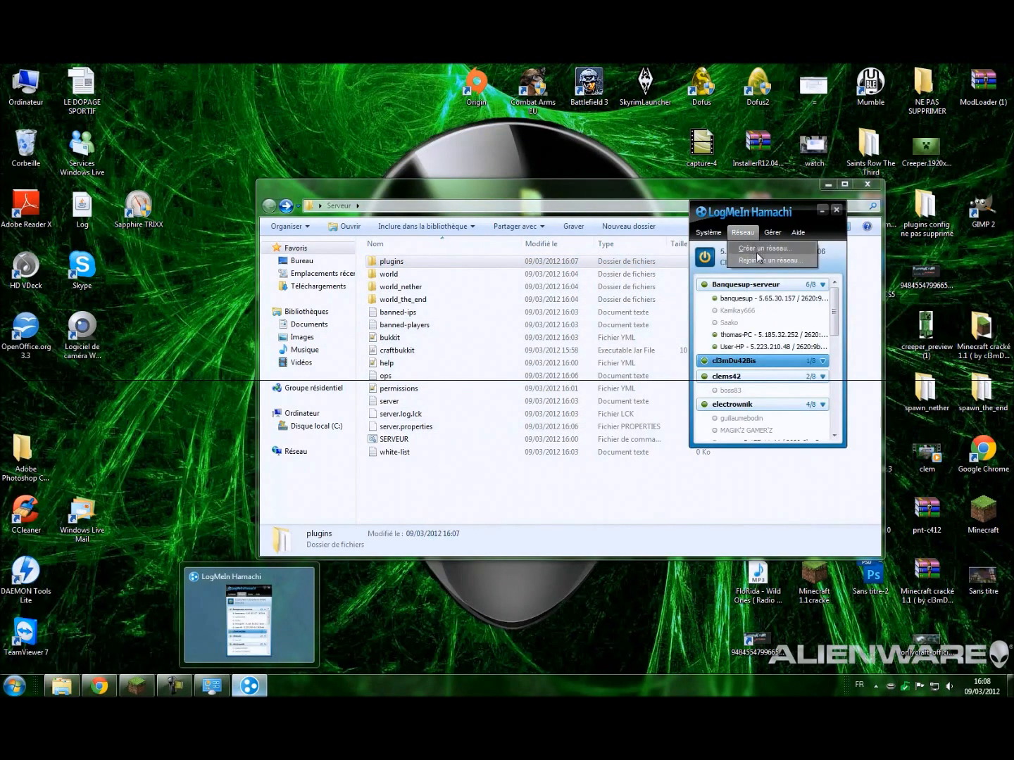
{"action": "left_click", "coordinate": [755, 262]}
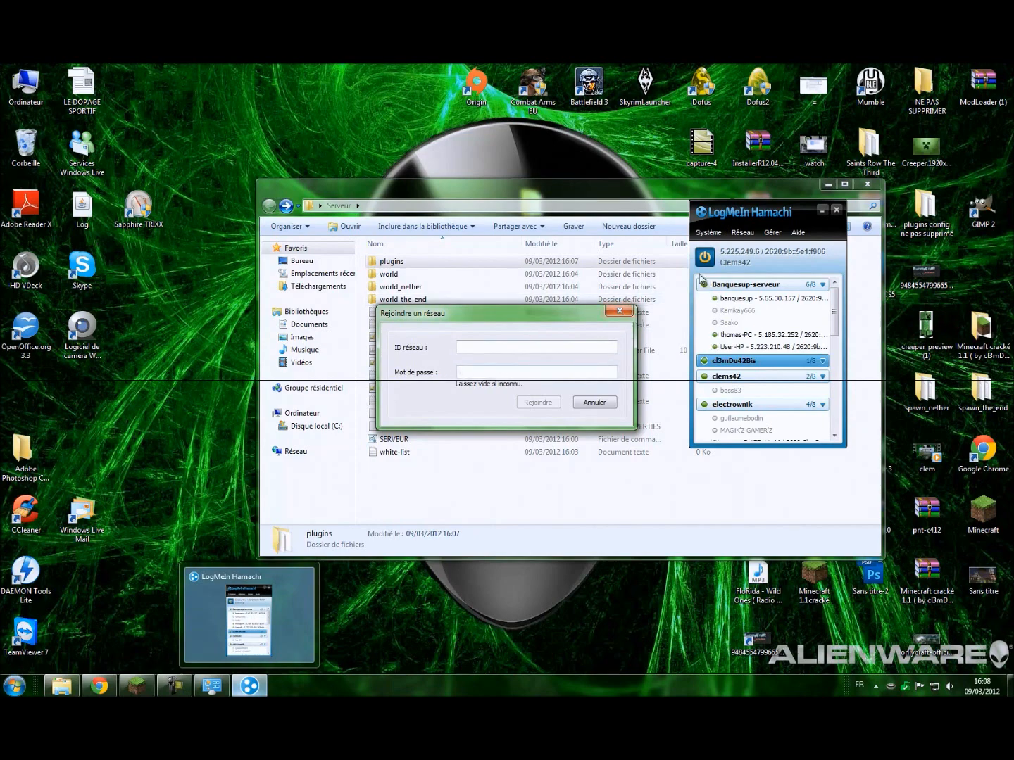
{"action": "left_click", "coordinate": [628, 316]}
{"action": "left_click", "coordinate": [821, 210]}
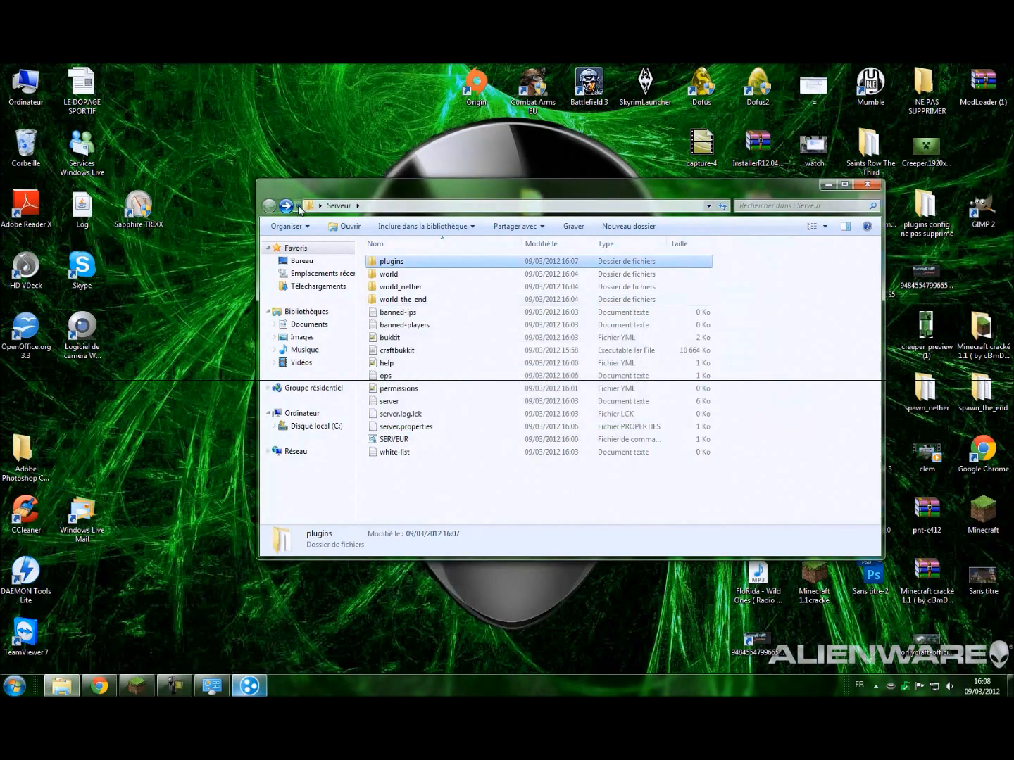
Start the server with the SERVEUR command file and open Minecraft's multiplayer server list.
{"action": "double_click", "coordinate": [390, 440]}
{"action": "mouse_move", "coordinate": [125, 693]}
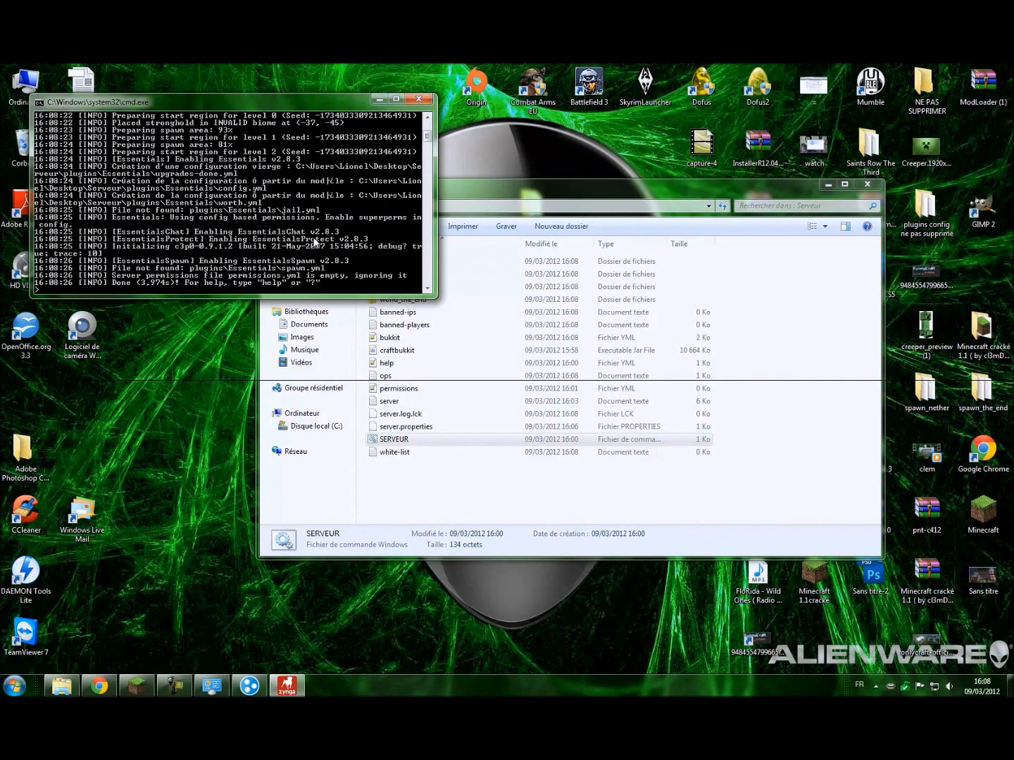
{"action": "left_click", "coordinate": [136, 687]}
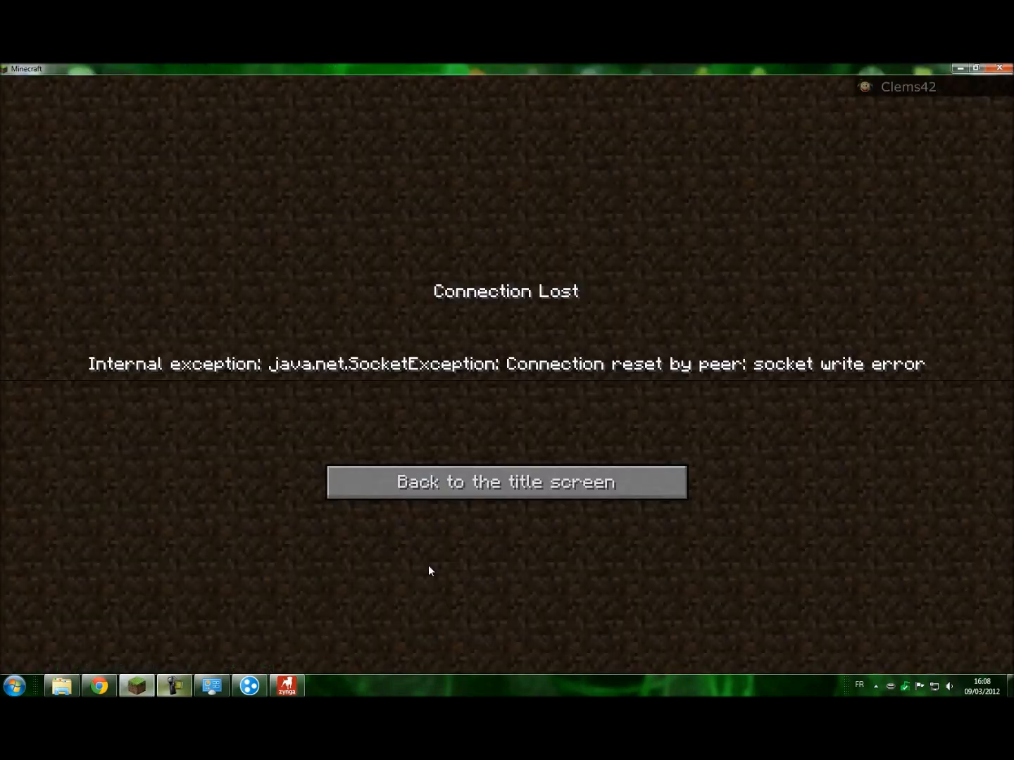
{"action": "left_click", "coordinate": [575, 472]}
{"action": "left_click", "coordinate": [584, 371]}
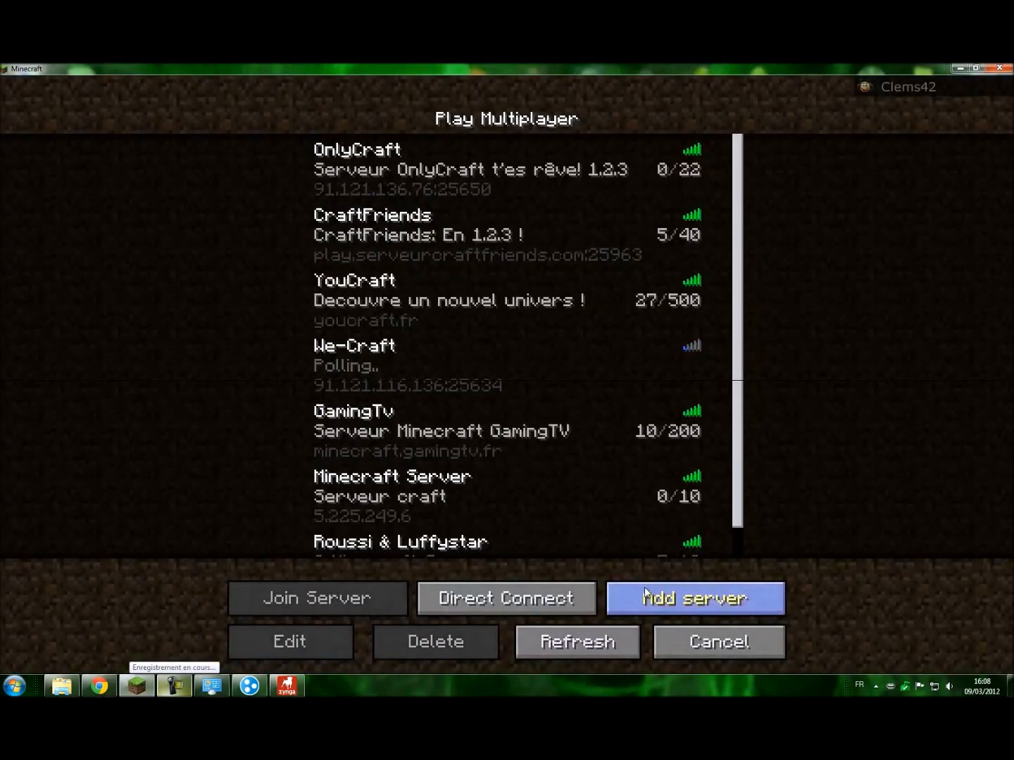
Add a server with the address 5.225.249.6 to the multiplayer list, keeping the name Minecraft Server.
{"action": "left_click", "coordinate": [645, 594]}
{"action": "type", "text": "5.225.249.6"}
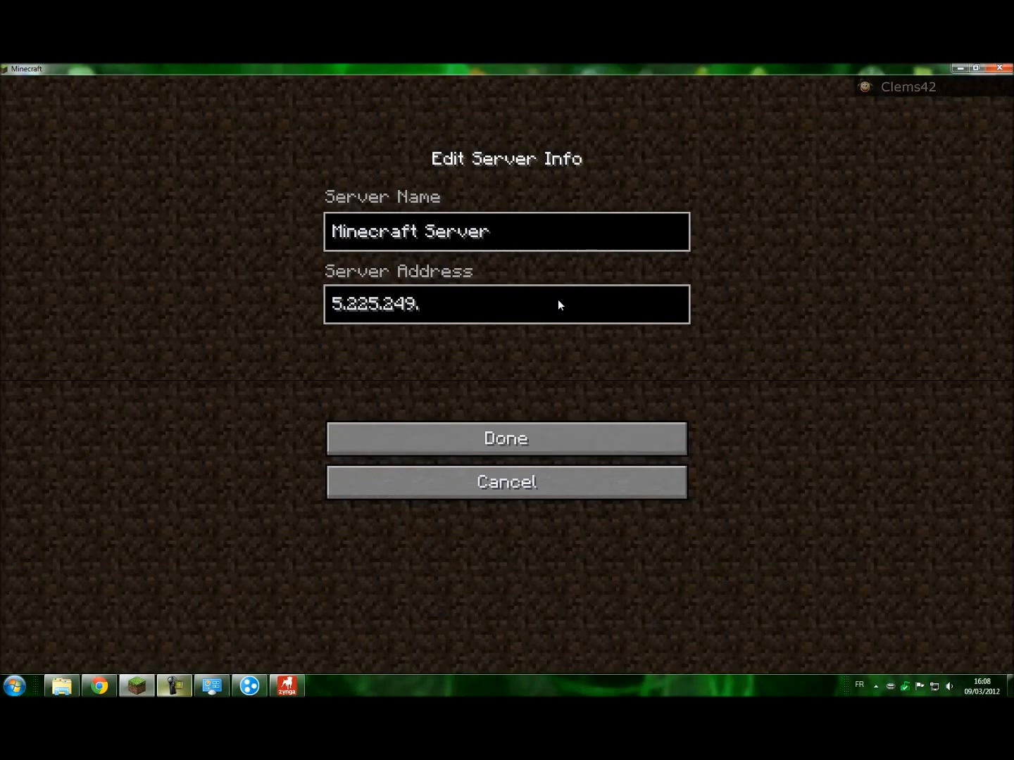
{"action": "key", "text": "Return"}
Join the newly added Minecraft Server entry at the end of the multiplayer list.
{"action": "scroll", "coordinate": [588, 349], "scroll_direction": "down", "scroll_amount": 3}
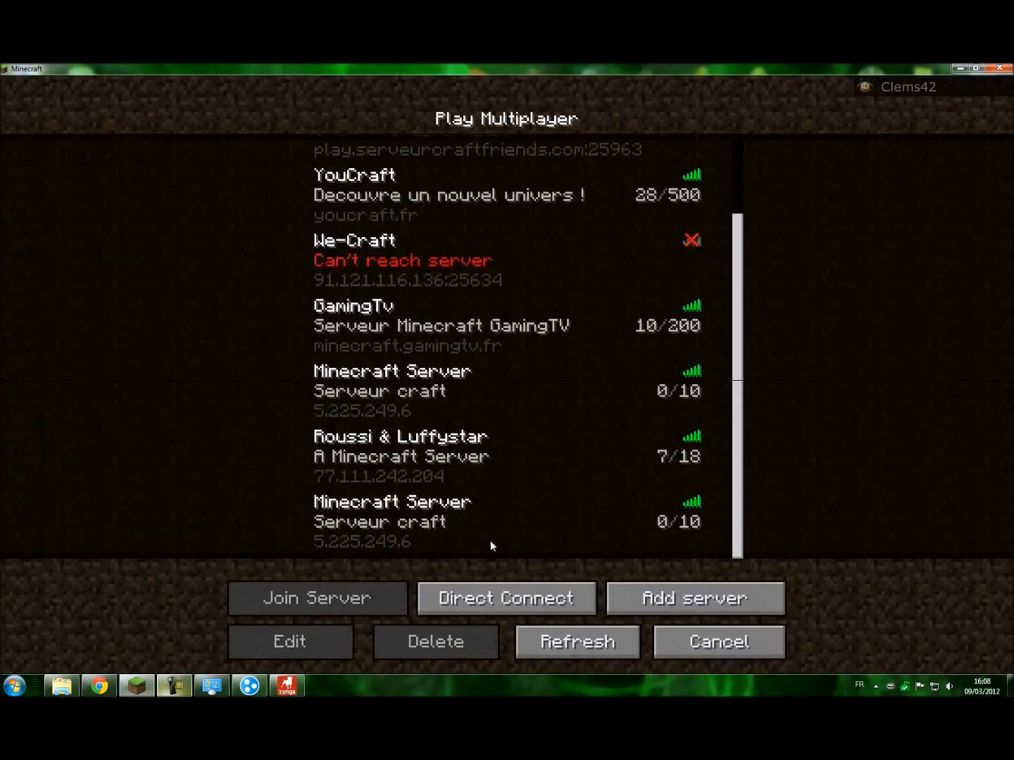
{"action": "left_click", "coordinate": [516, 538]}
{"action": "left_click", "coordinate": [339, 597]}
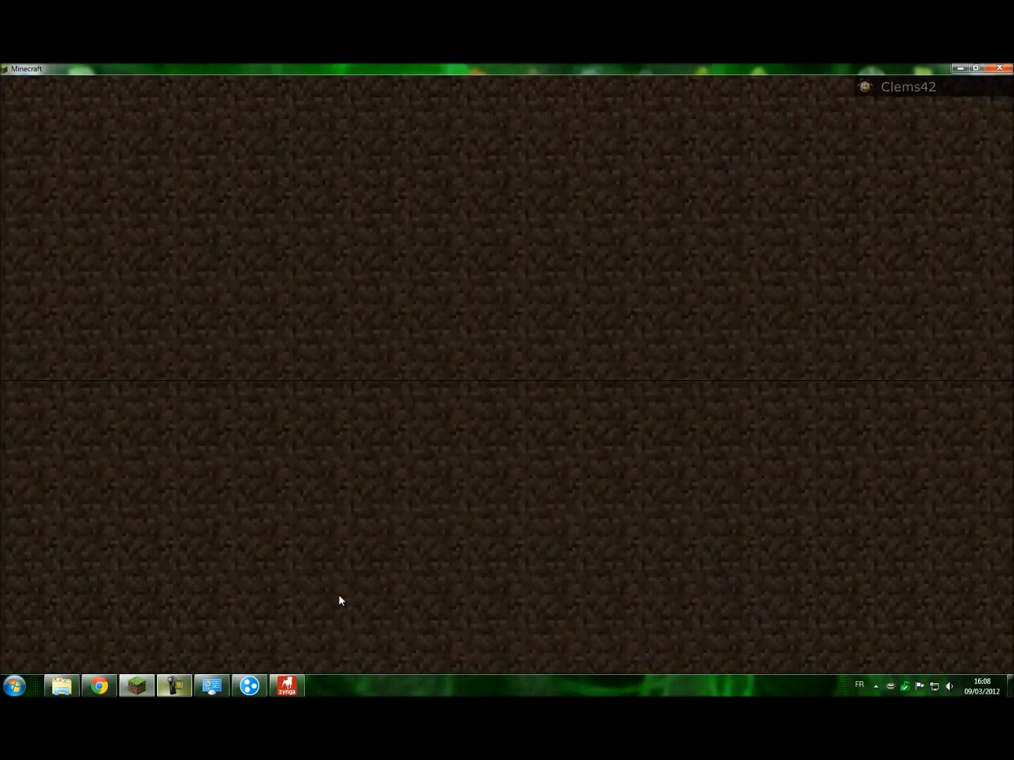
{"action": "key", "text": "w"}
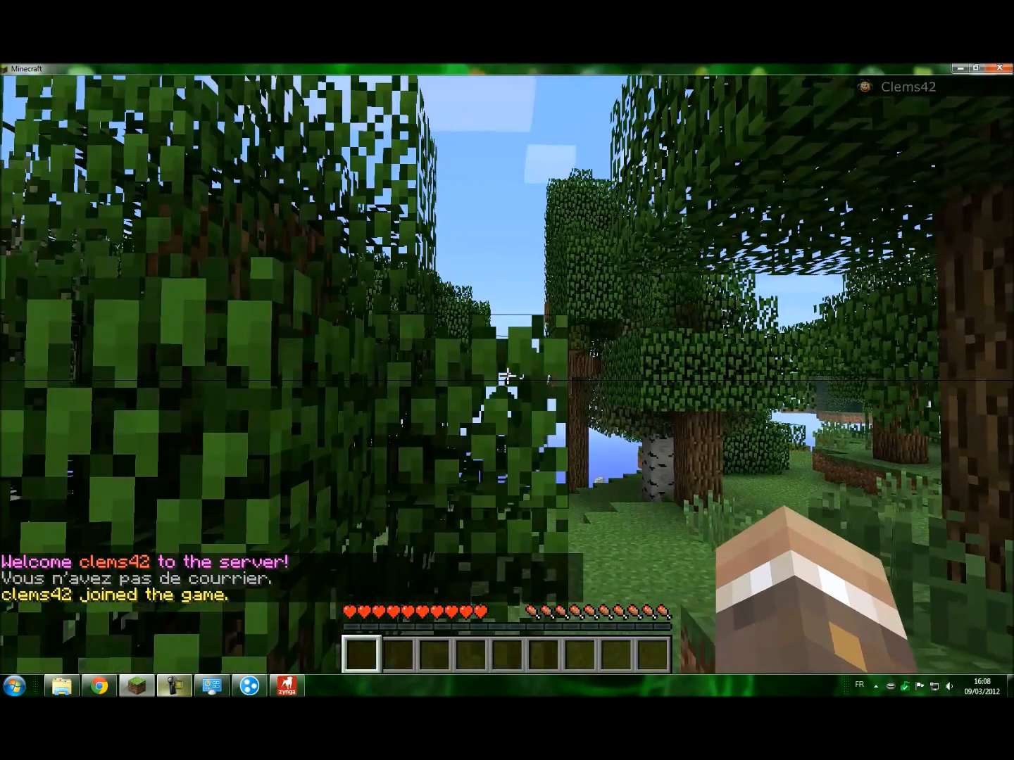
Walk forward from the spawn point and list the server's installed plugins with the chat command /pl.
{"action": "key", "text": "w"}
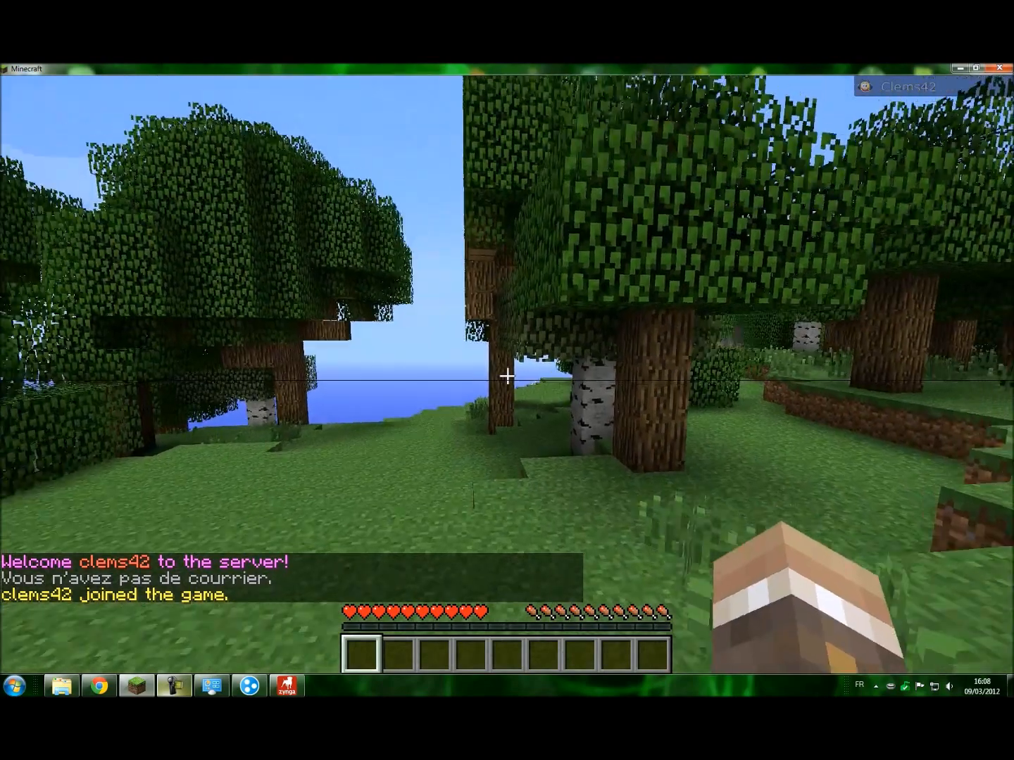
{"action": "type", "text": "w"}
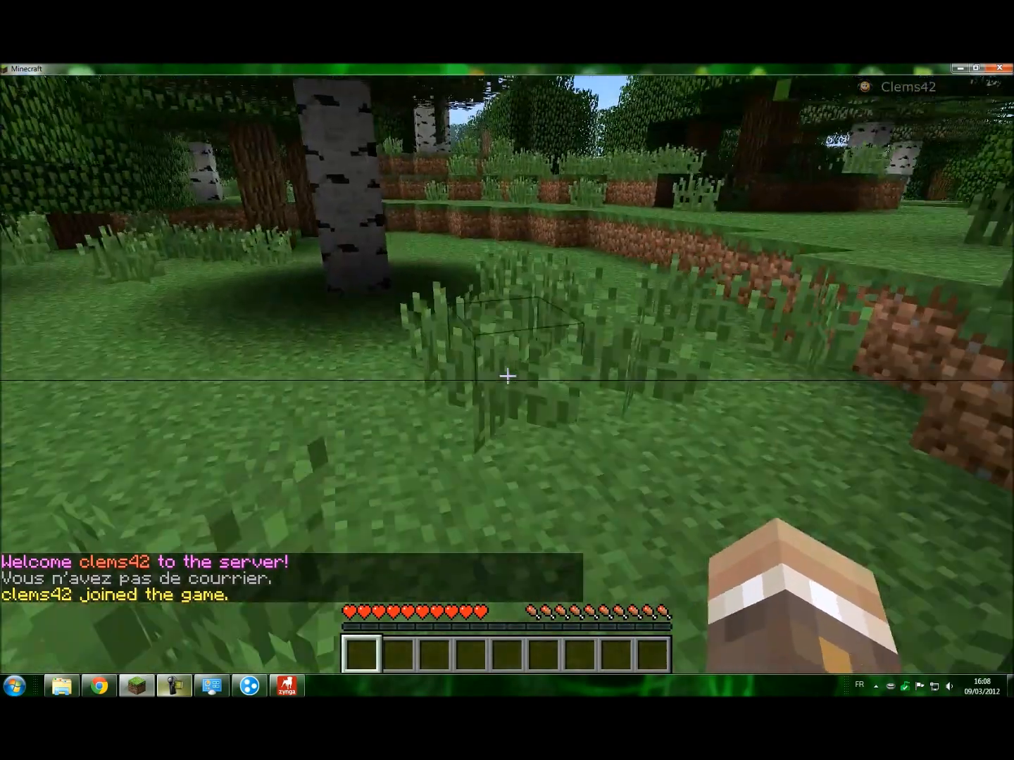
{"action": "type", "text": "t/pl"}
{"action": "key", "text": "Return"}
{"action": "key", "text": "w"}
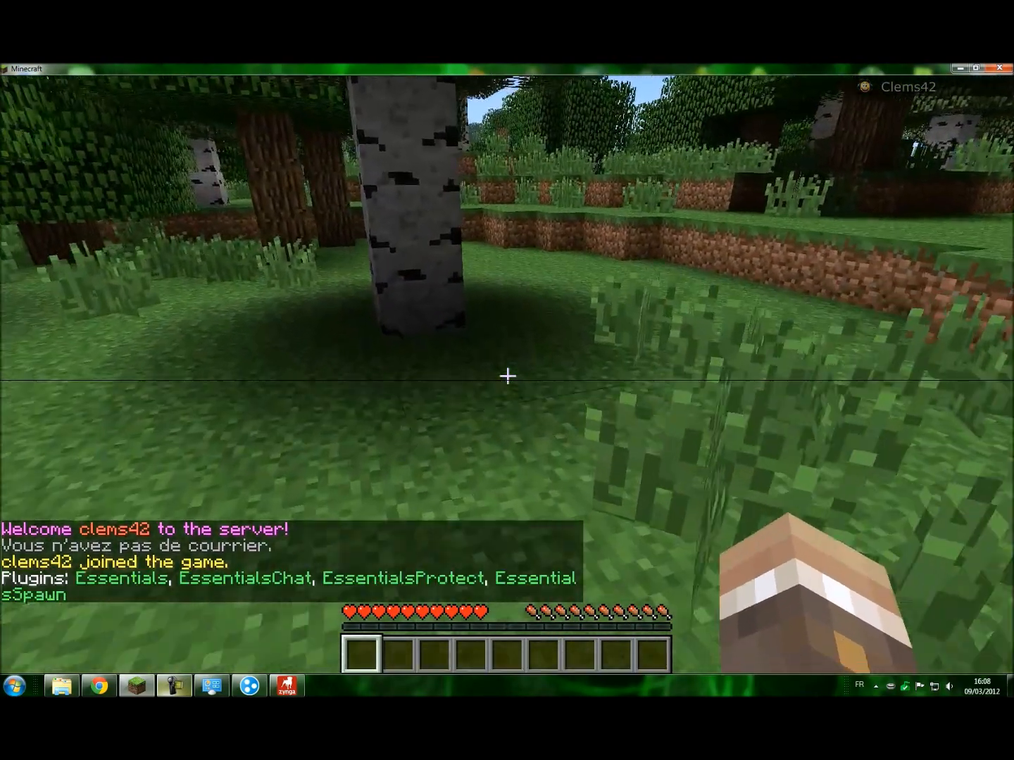
Walk around the forest near the spawn point to look over the server's world.
{"action": "key", "text": "w"}
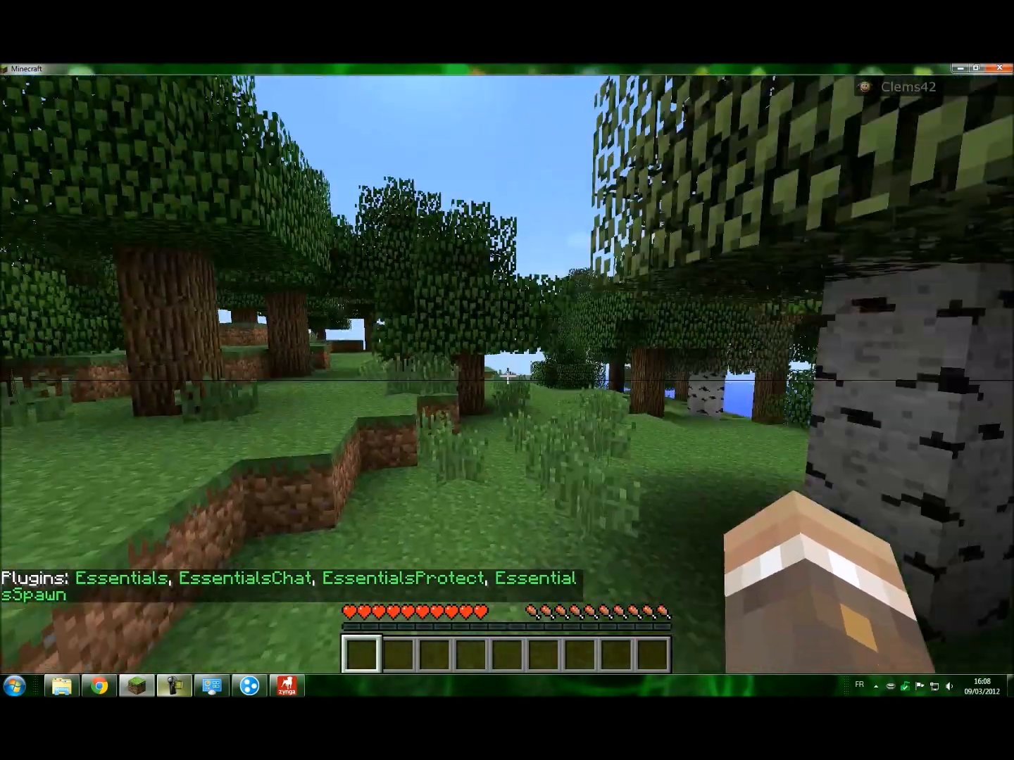
{"action": "key", "text": "Escape"}
{"action": "key", "text": "Escape"}
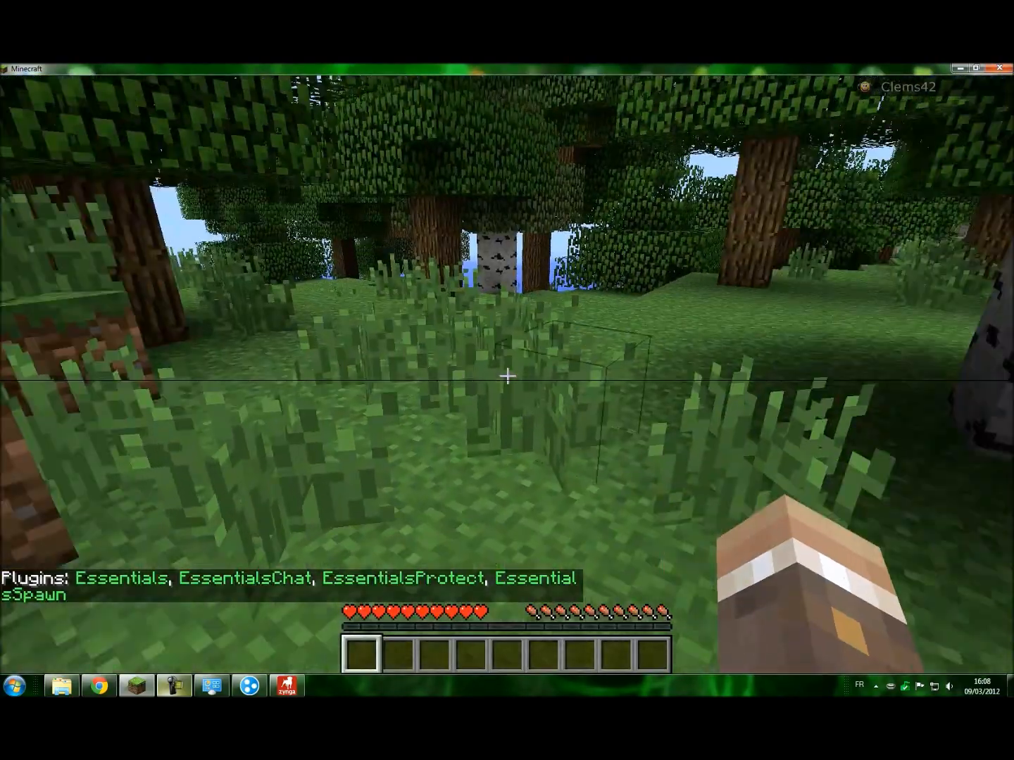
{"action": "key", "text": "w"}
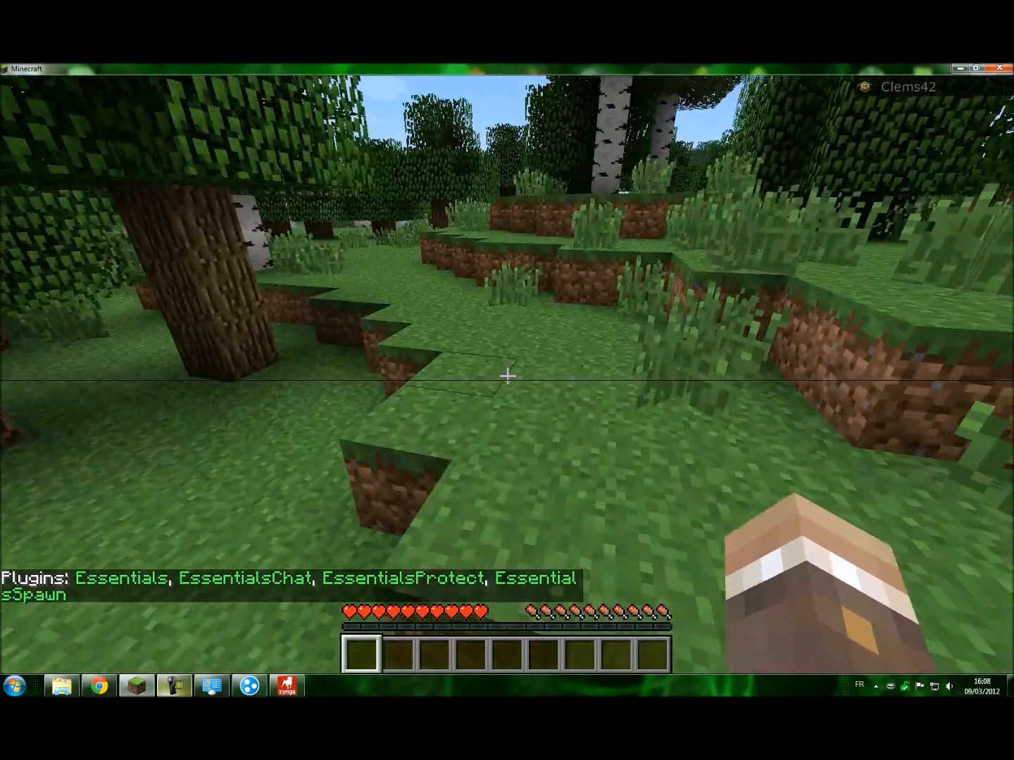
{"action": "key", "text": "space"}
{"action": "key", "text": "w"}
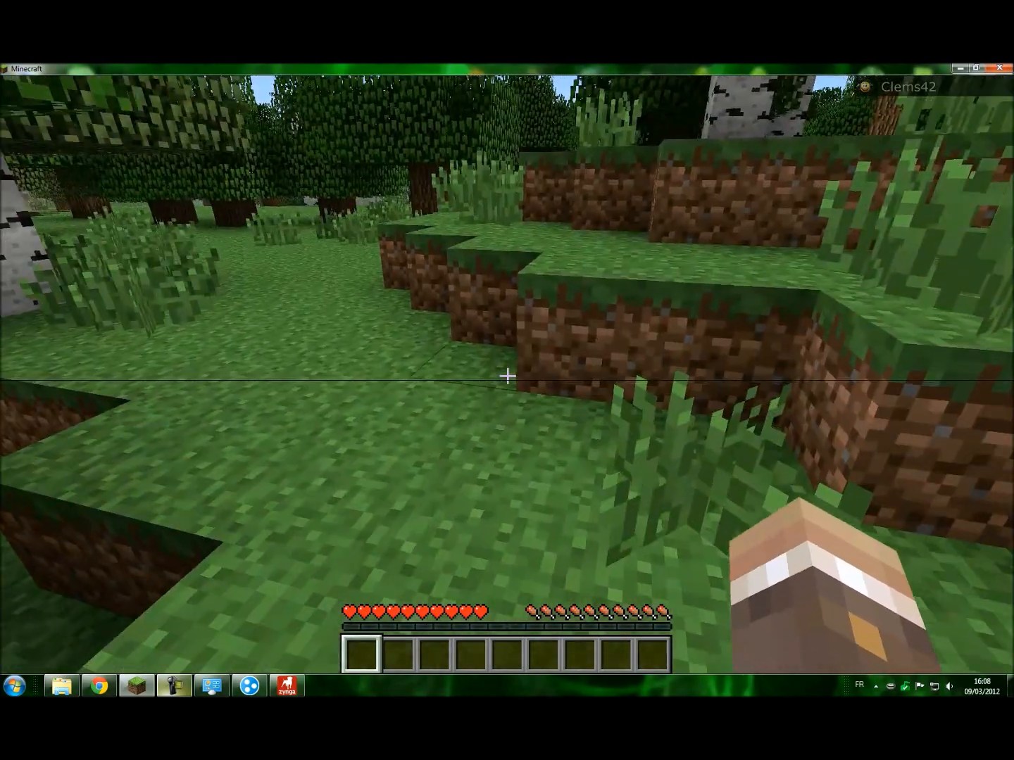
{"action": "key", "text": "space"}
{"action": "key", "text": "w"}
{"action": "key", "text": "space"}
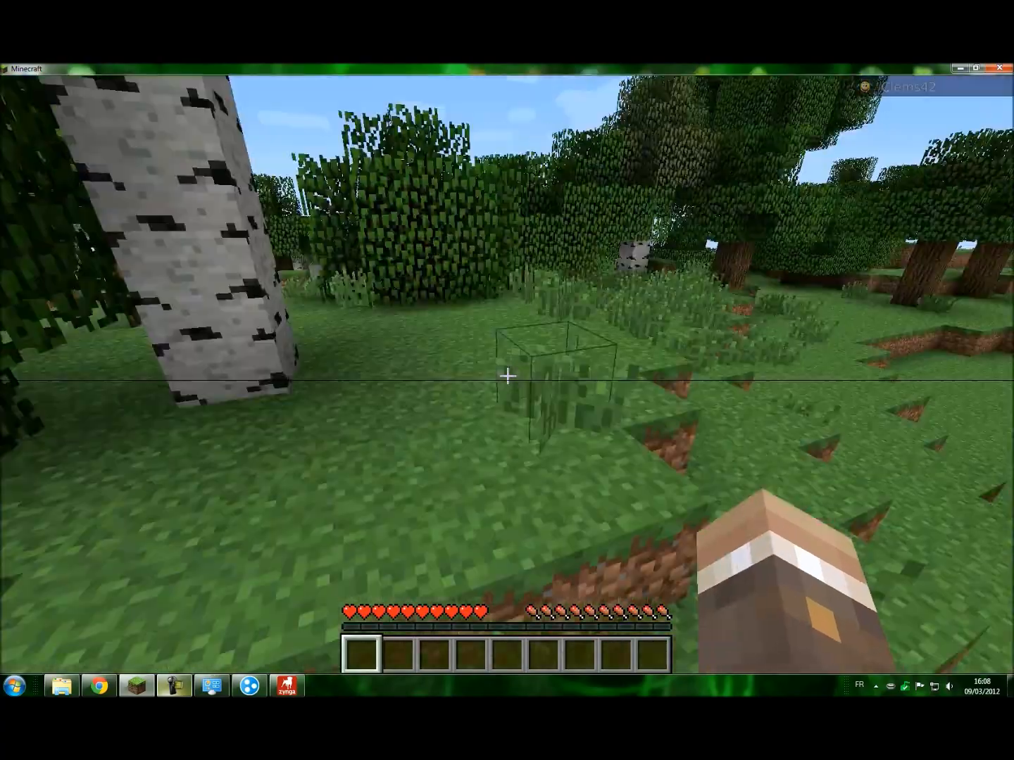
{"action": "key", "text": "w"}
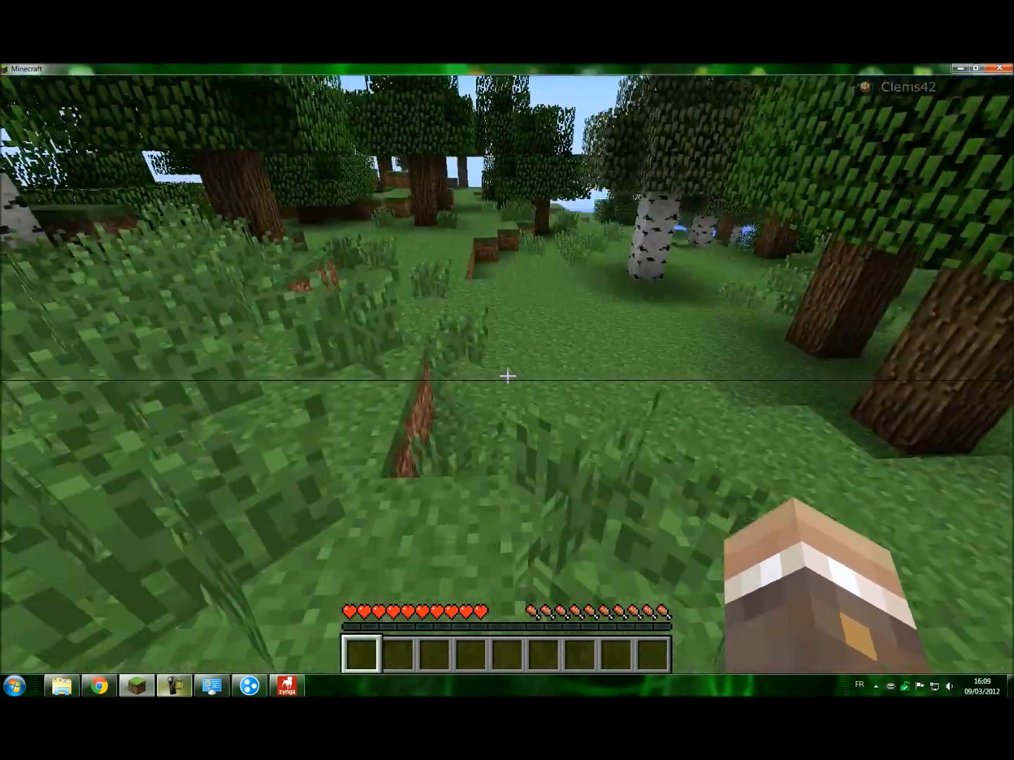
{"action": "key", "text": "w"}
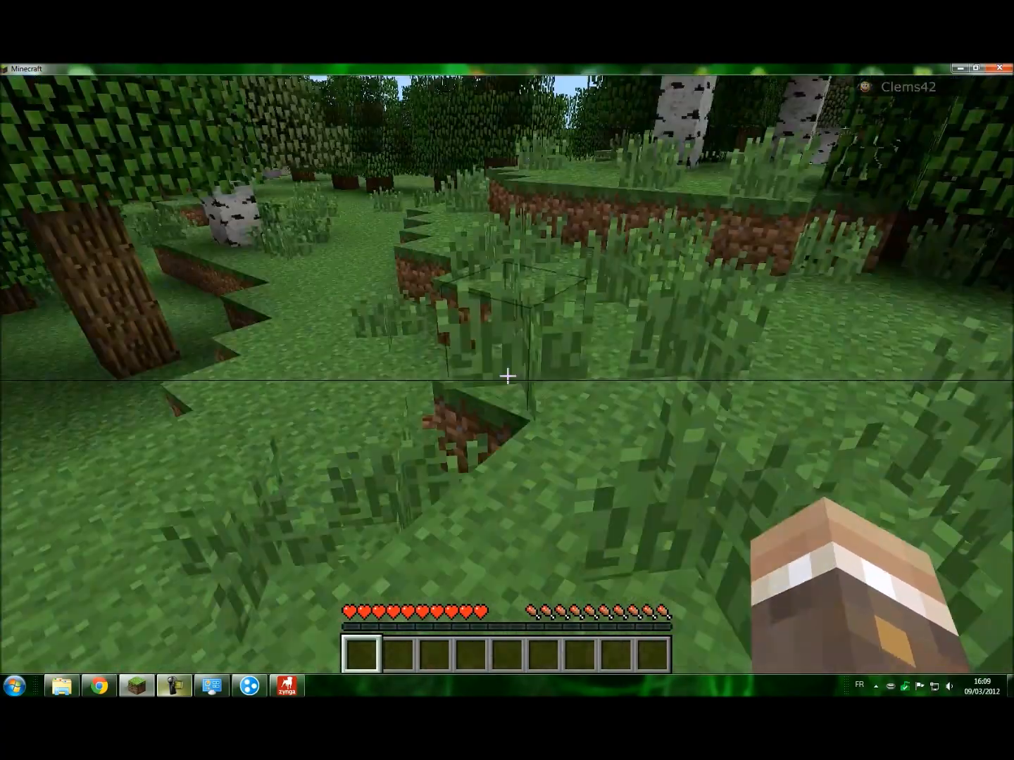
{"action": "key", "text": "w"}
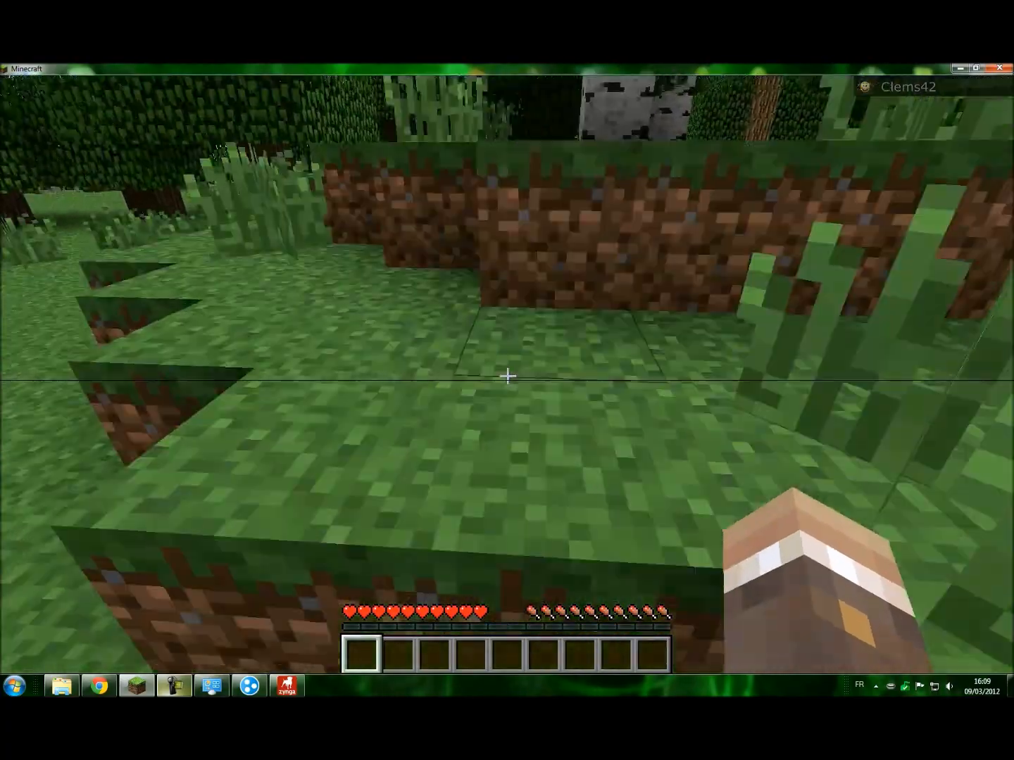
{"action": "key", "text": "w"}
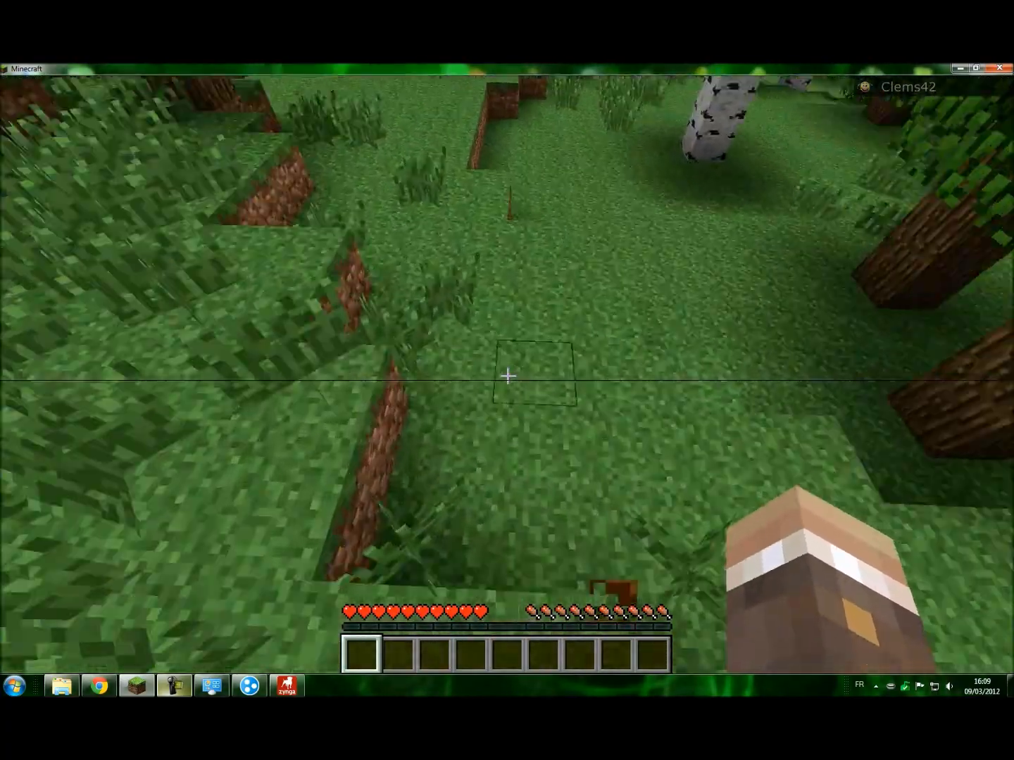
{"action": "key", "text": "w"}
Try the chat command /warp nomduwarp and set the world's time with /time day.
{"action": "key", "text": "slash"}
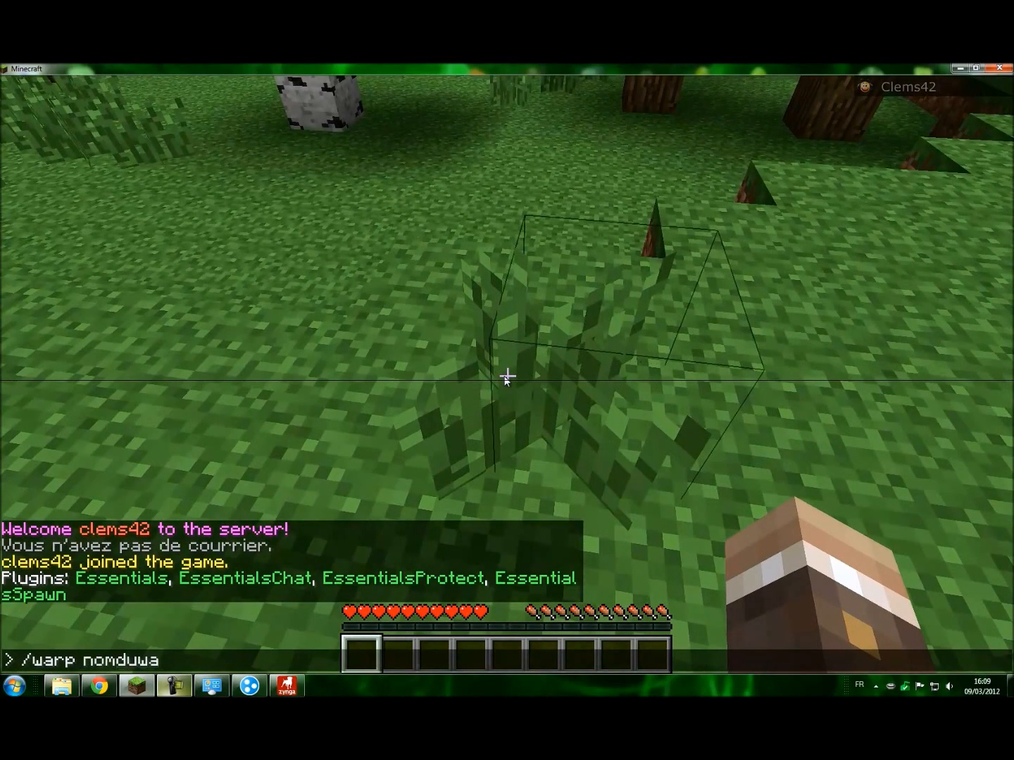
{"action": "key", "text": "w"}
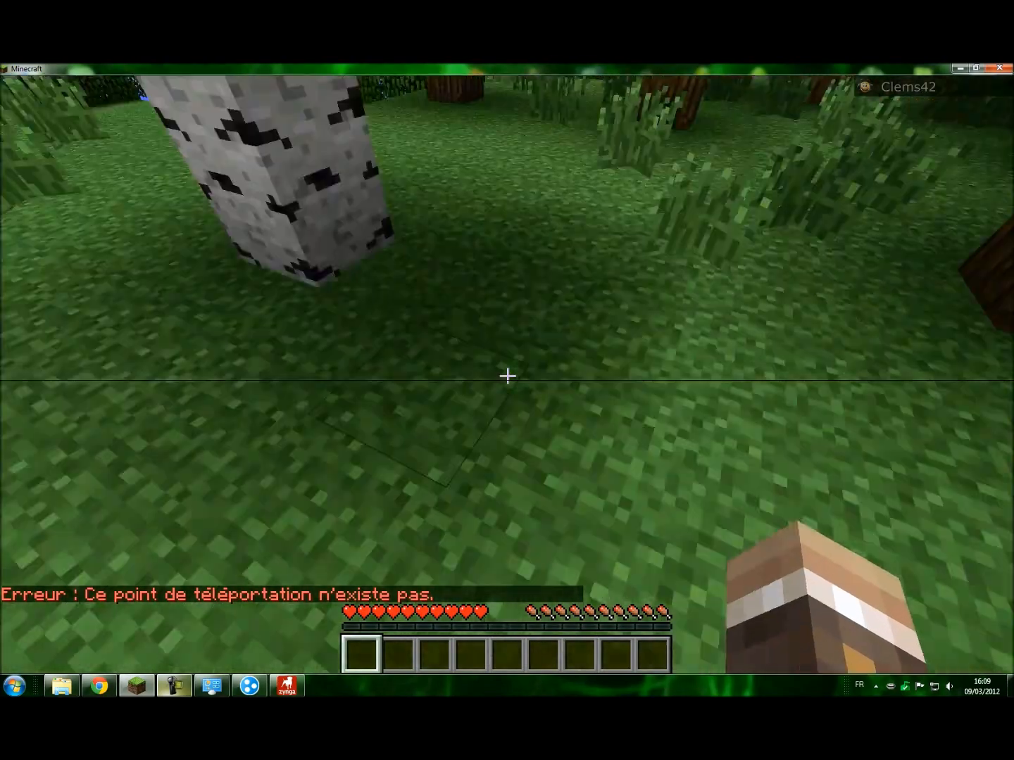
{"action": "key", "text": "slash"}
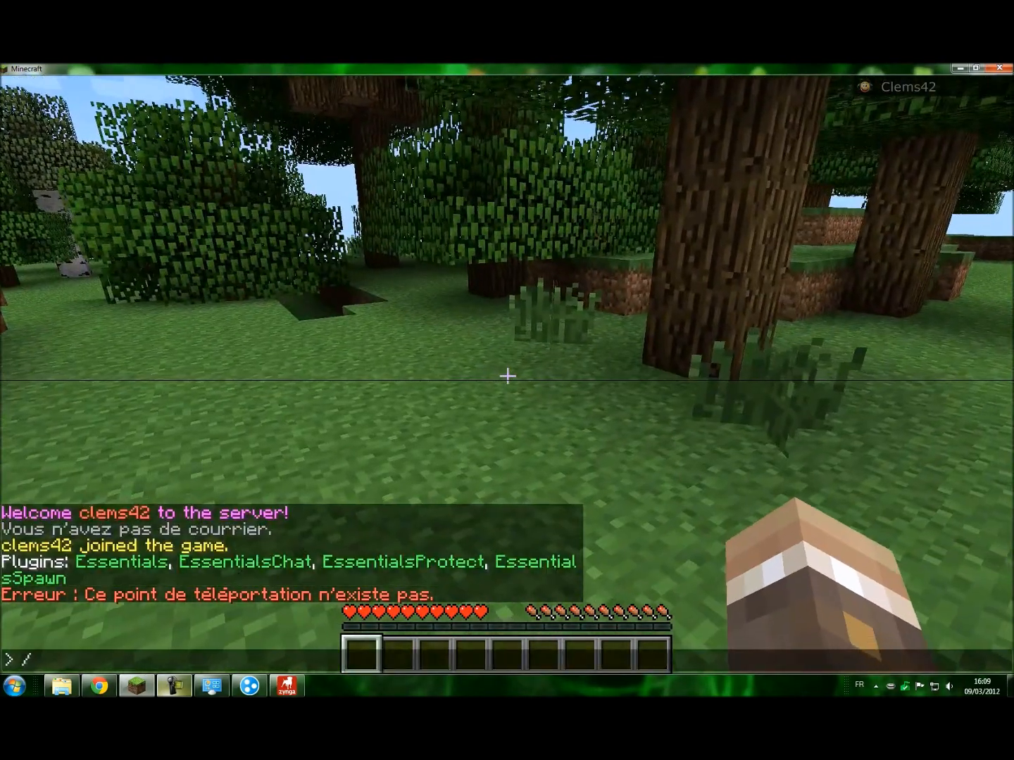
{"action": "type", "text": "time day"}
{"action": "key", "text": "Return"}
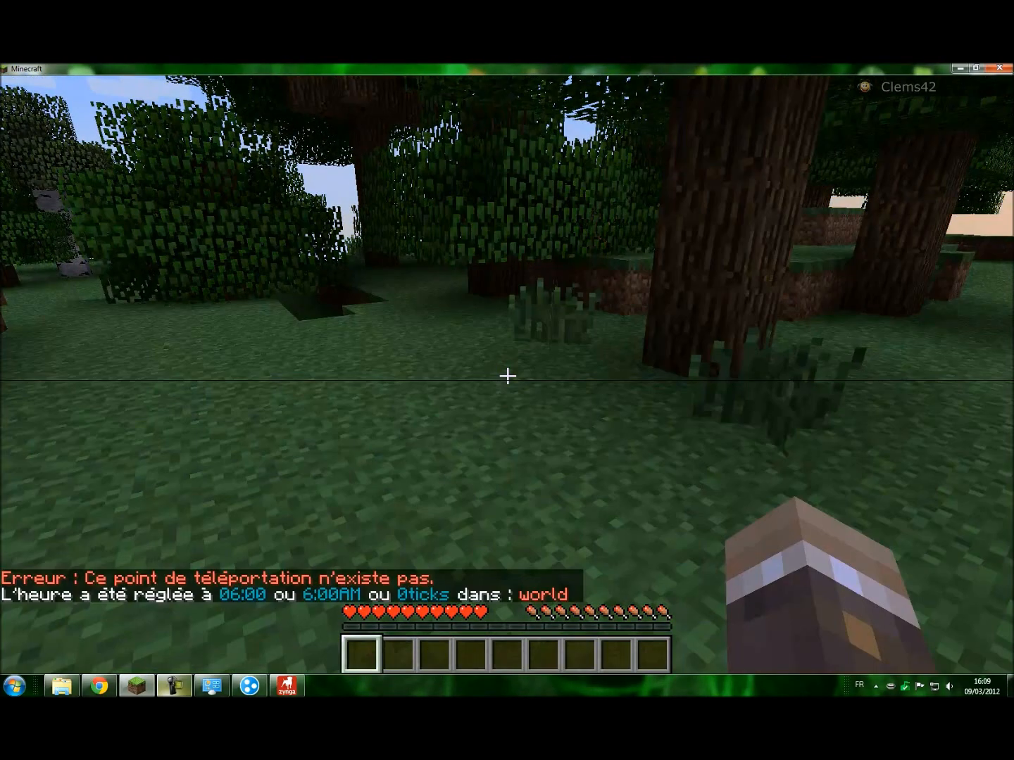
{"action": "key", "text": "w"}
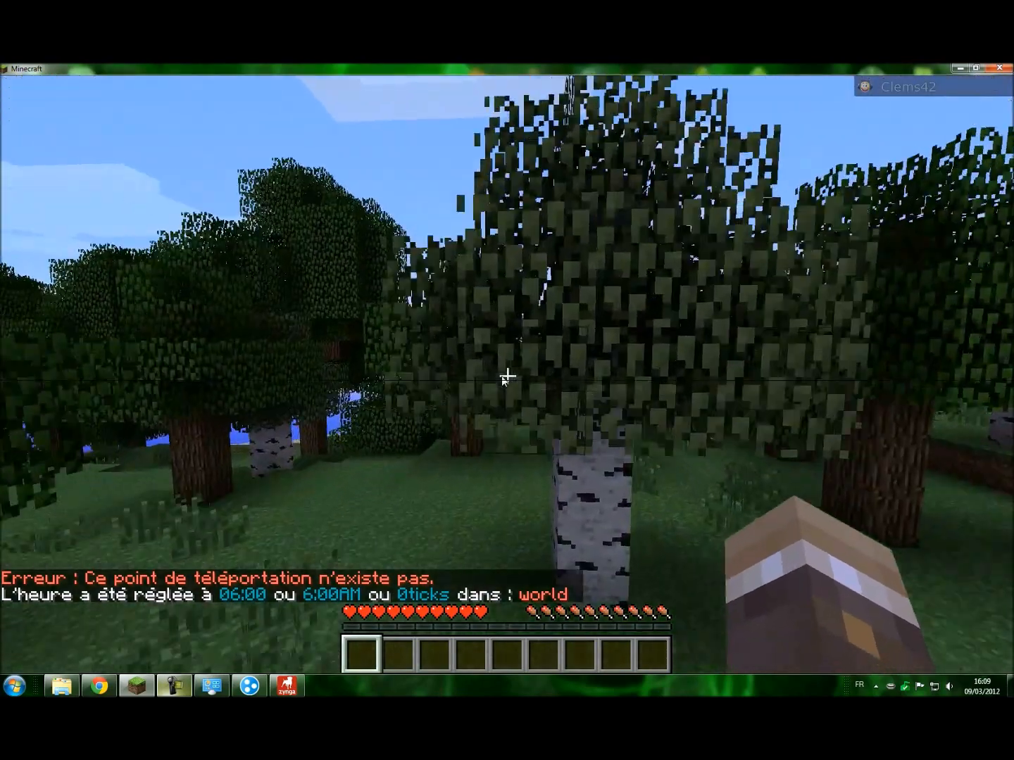
Pause the game, launch the Minecraft 1.1cracke client from the desktop, and enter the game with the saved username in a maximized window.
{"action": "key", "text": "Escape"}
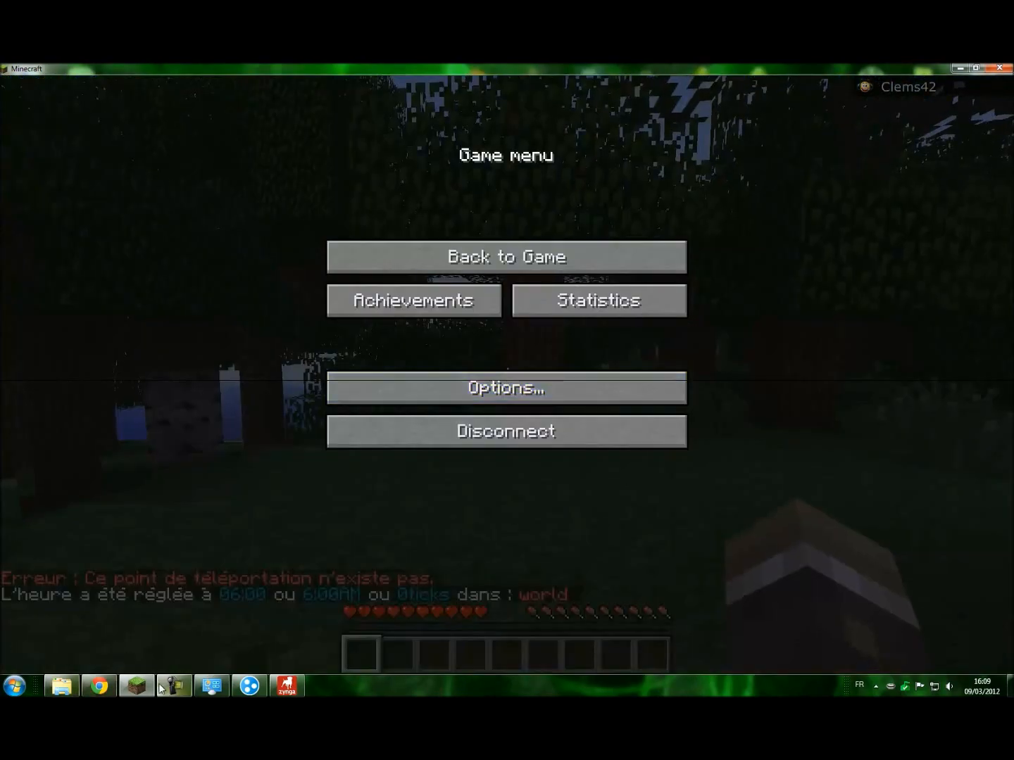
{"action": "left_click", "coordinate": [160, 687]}
{"action": "left_click", "coordinate": [836, 186]}
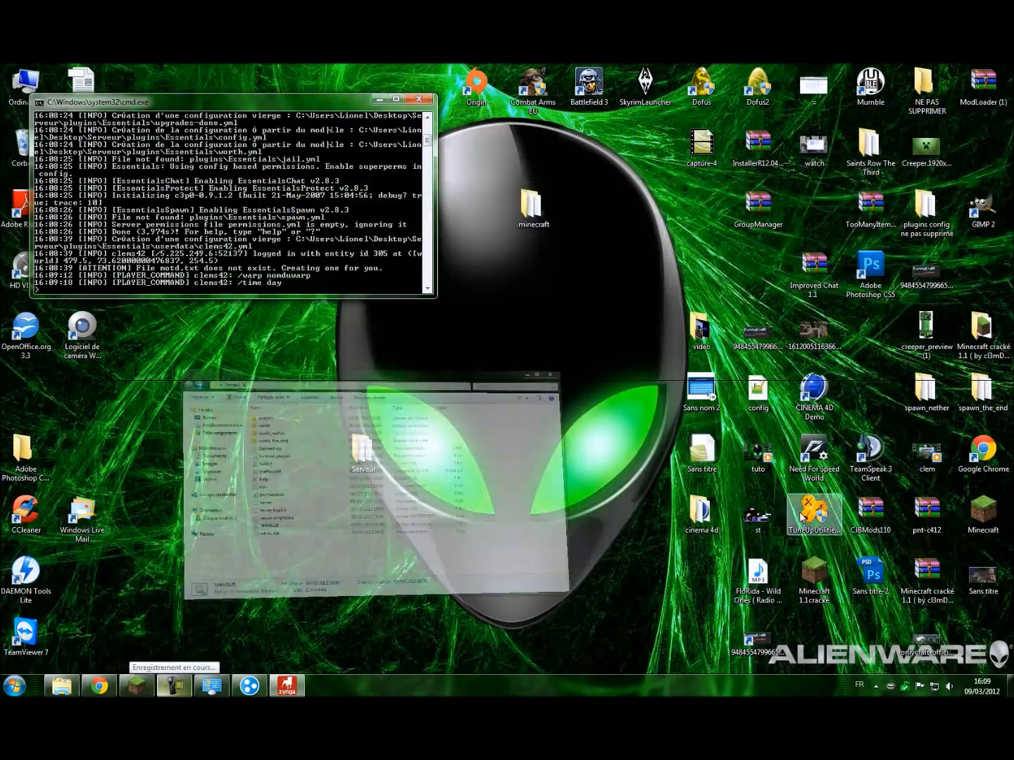
{"action": "double_click", "coordinate": [815, 572]}
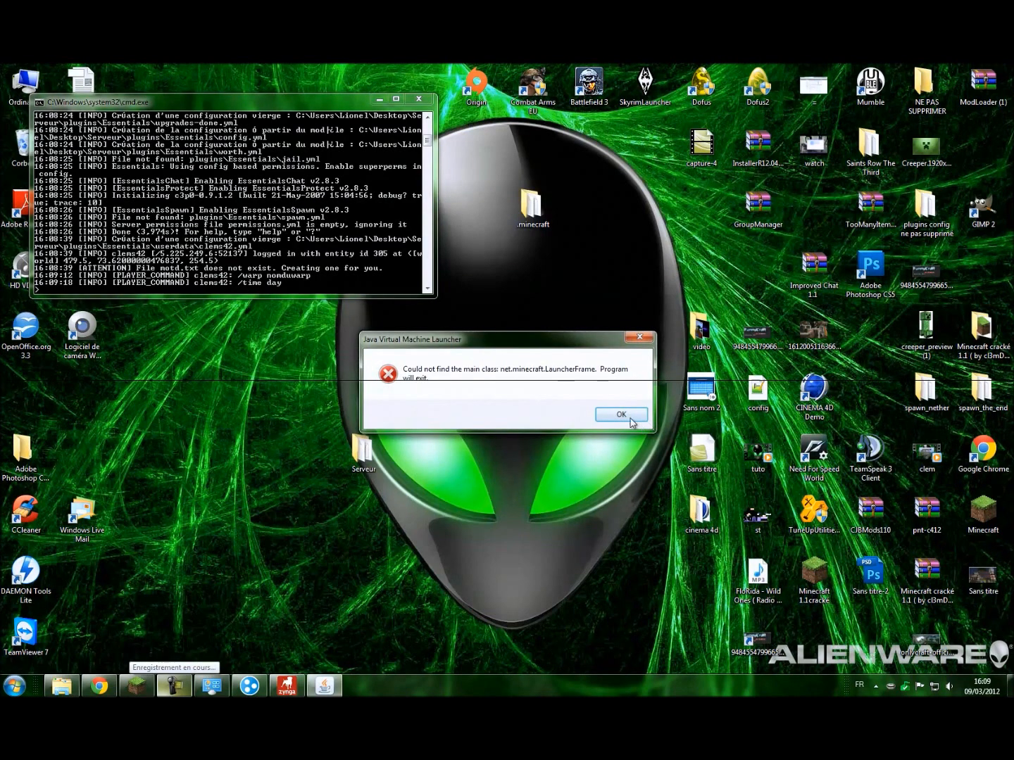
{"action": "left_click", "coordinate": [616, 412]}
{"action": "double_click", "coordinate": [783, 567]}
{"action": "left_click", "coordinate": [617, 416]}
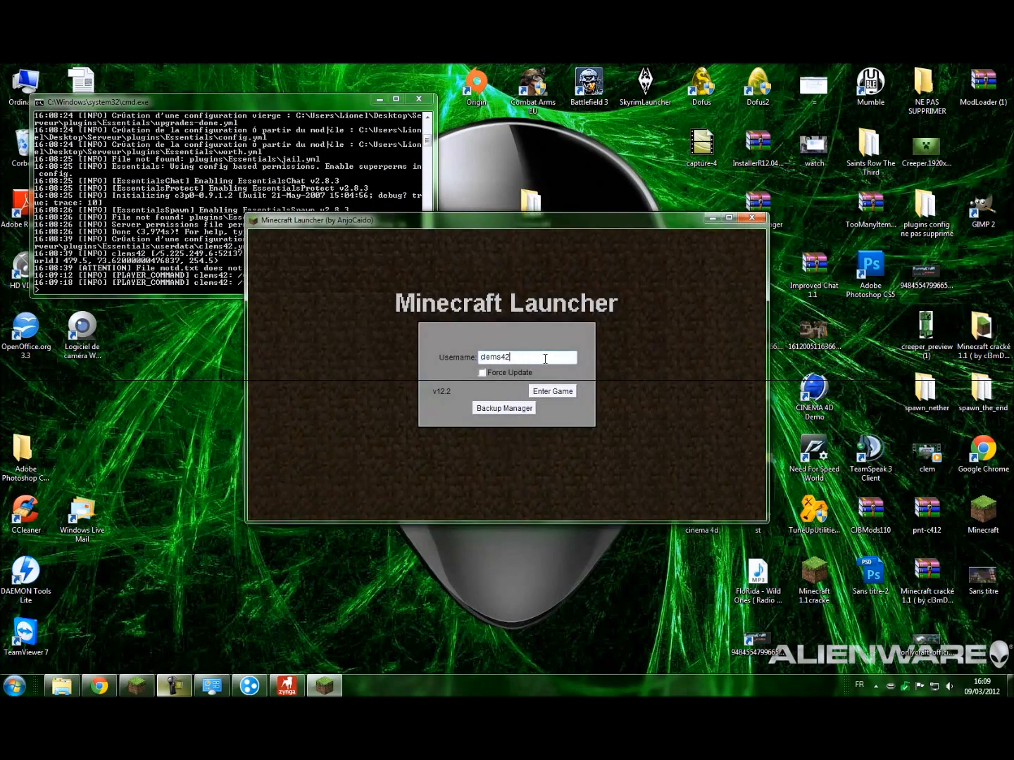
{"action": "left_click", "coordinate": [571, 391]}
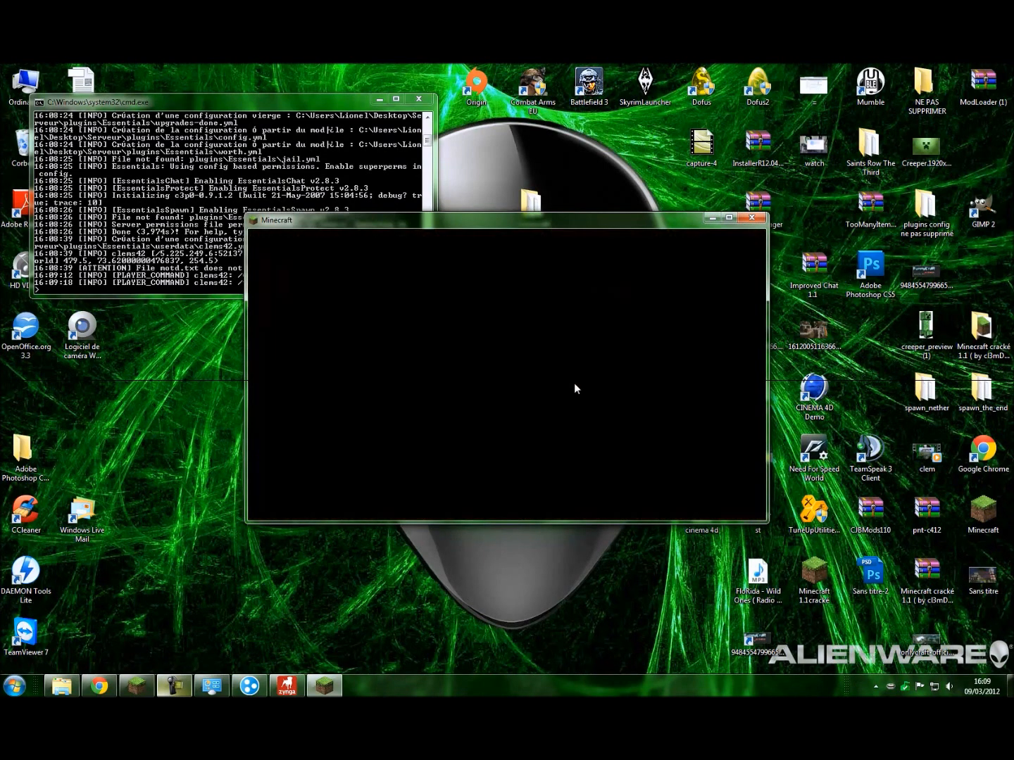
{"action": "left_click", "coordinate": [729, 219]}
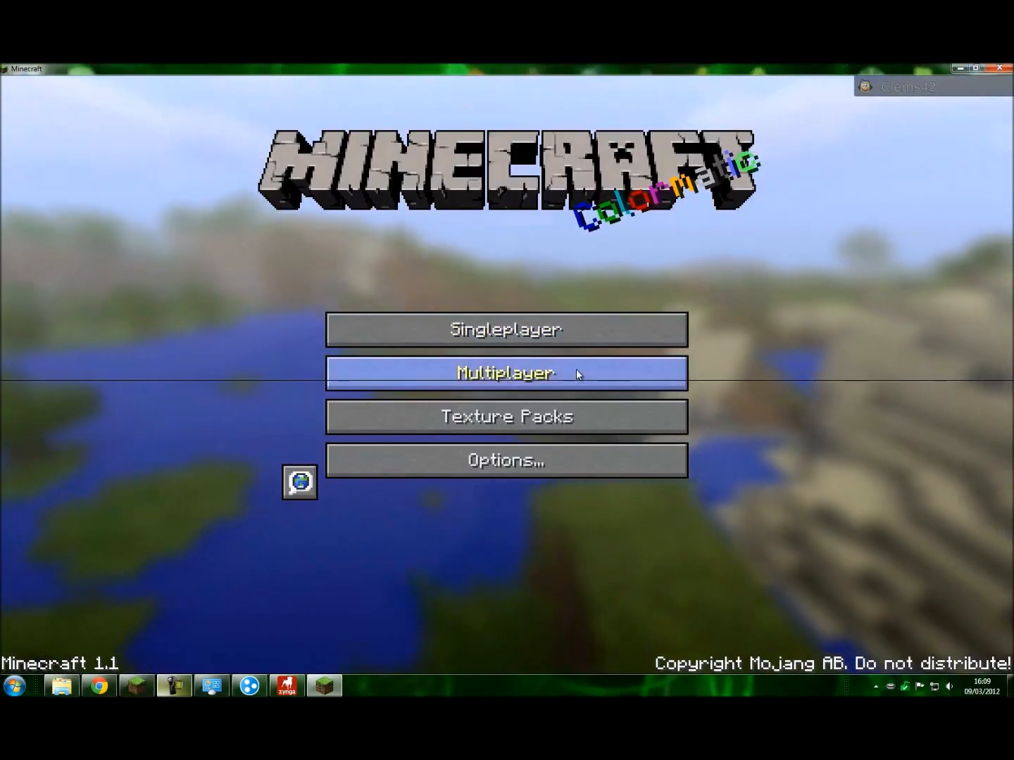
Try to join the last Minecraft Server entry in the multiplayer list from the second client.
{"action": "left_click", "coordinate": [576, 369]}
{"action": "scroll", "coordinate": [599, 414], "scroll_direction": "down", "scroll_amount": 3}
{"action": "left_click", "coordinate": [512, 525]}
{"action": "left_click", "coordinate": [290, 605]}
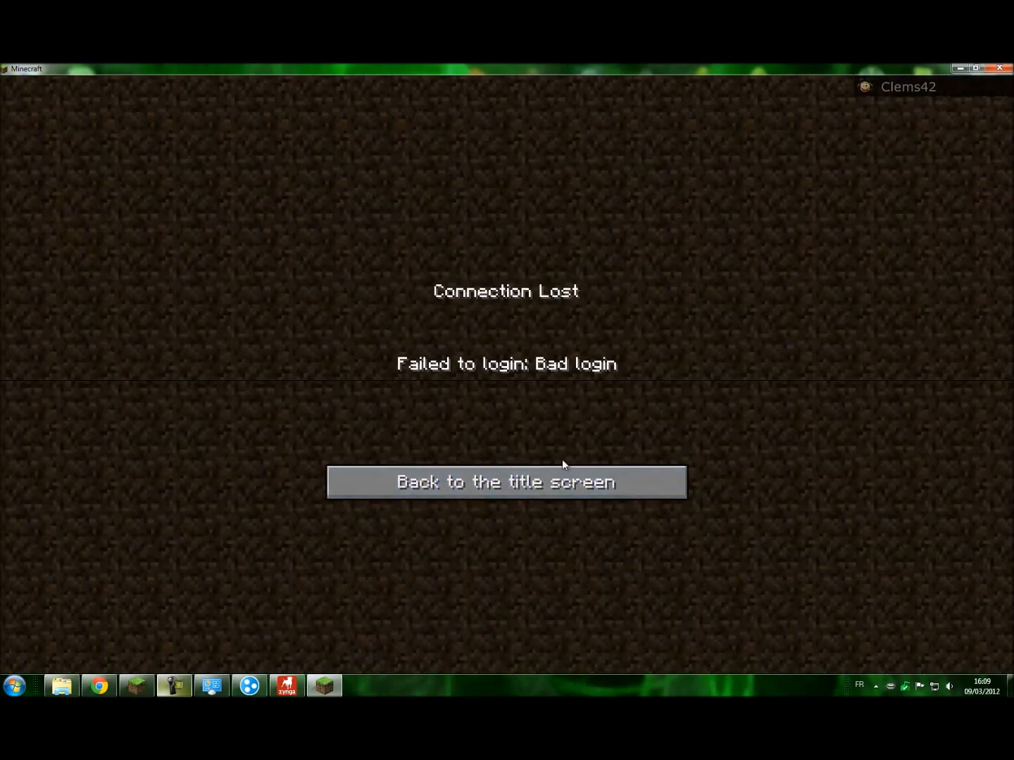
Go back to the title screen and reopen the multiplayer server list at its last entries.
{"action": "left_click", "coordinate": [560, 483]}
{"action": "left_click", "coordinate": [548, 372]}
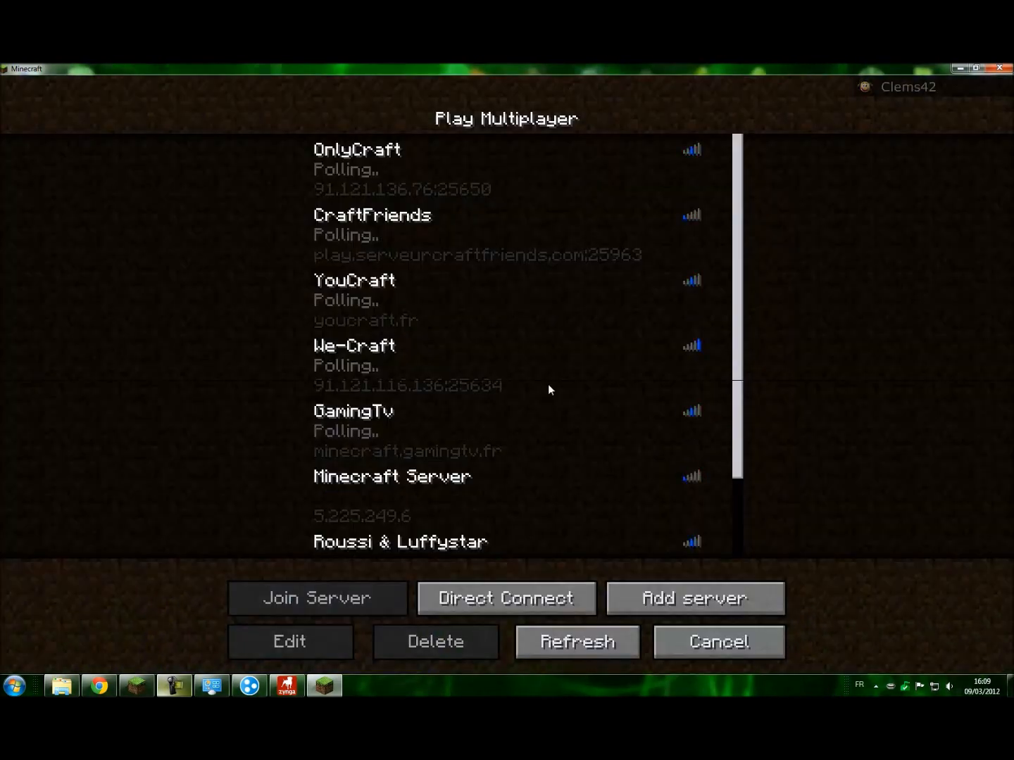
{"action": "scroll", "coordinate": [547, 402], "scroll_direction": "down", "scroll_amount": 3}
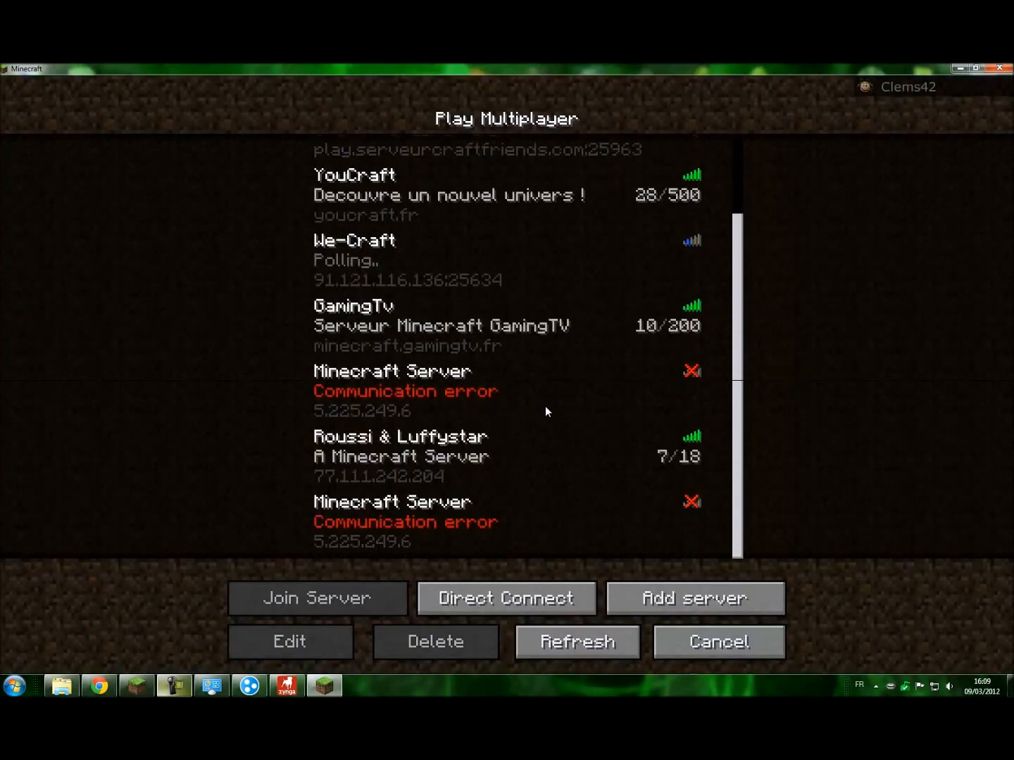
Edit server.properties from the Serveur folder in Notepad++, setting online-mode to false, and save the file.
{"action": "left_click", "coordinate": [63, 684]}
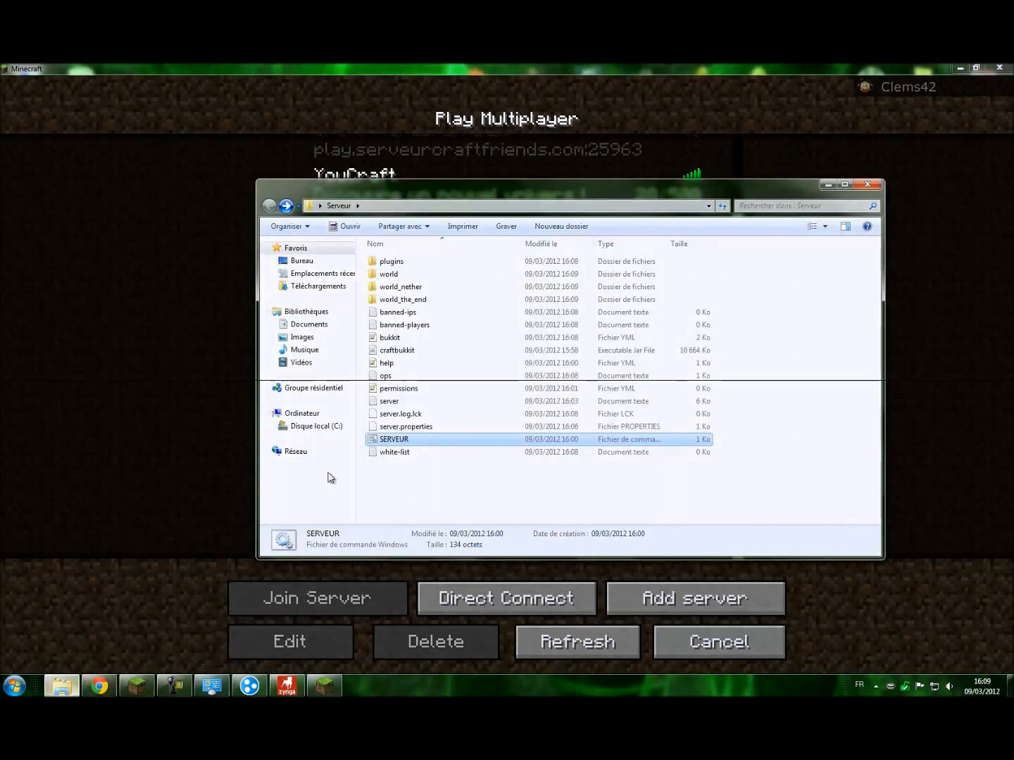
{"action": "right_click", "coordinate": [424, 428]}
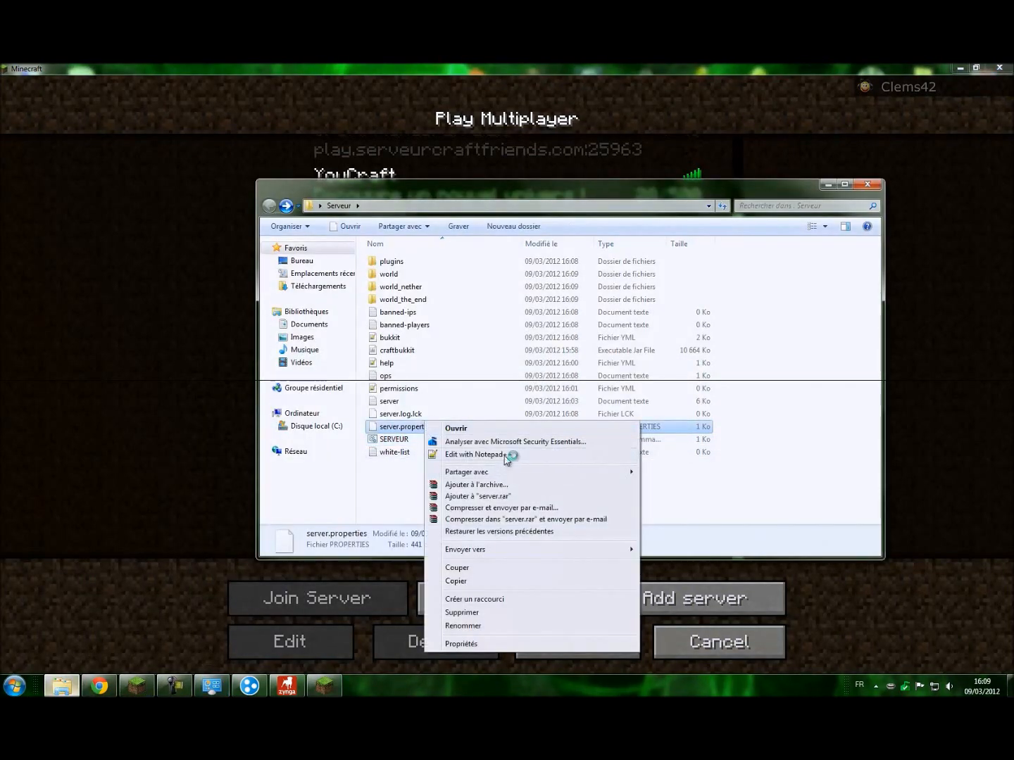
{"action": "left_click", "coordinate": [476, 455]}
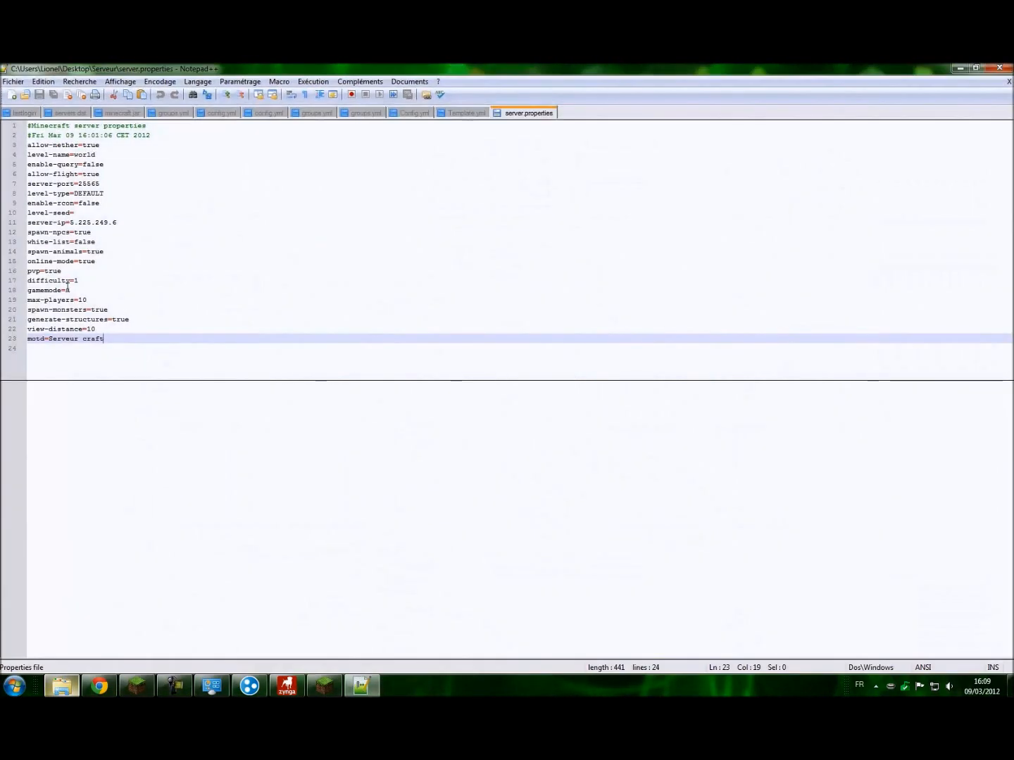
{"action": "left_click_drag", "start_coordinate": [105, 263], "coordinate": [77, 264]}
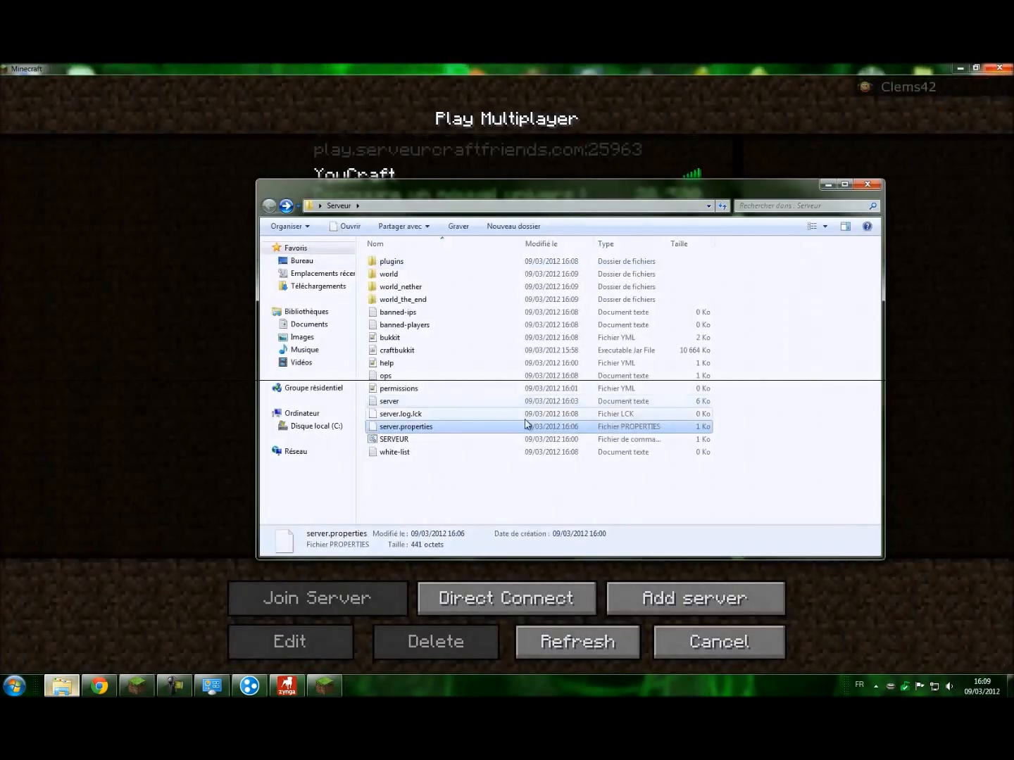
Close the running server console and restart the server with the SERVEUR command file, closing the Serveur folder window.
{"action": "right_click", "coordinate": [286, 687]}
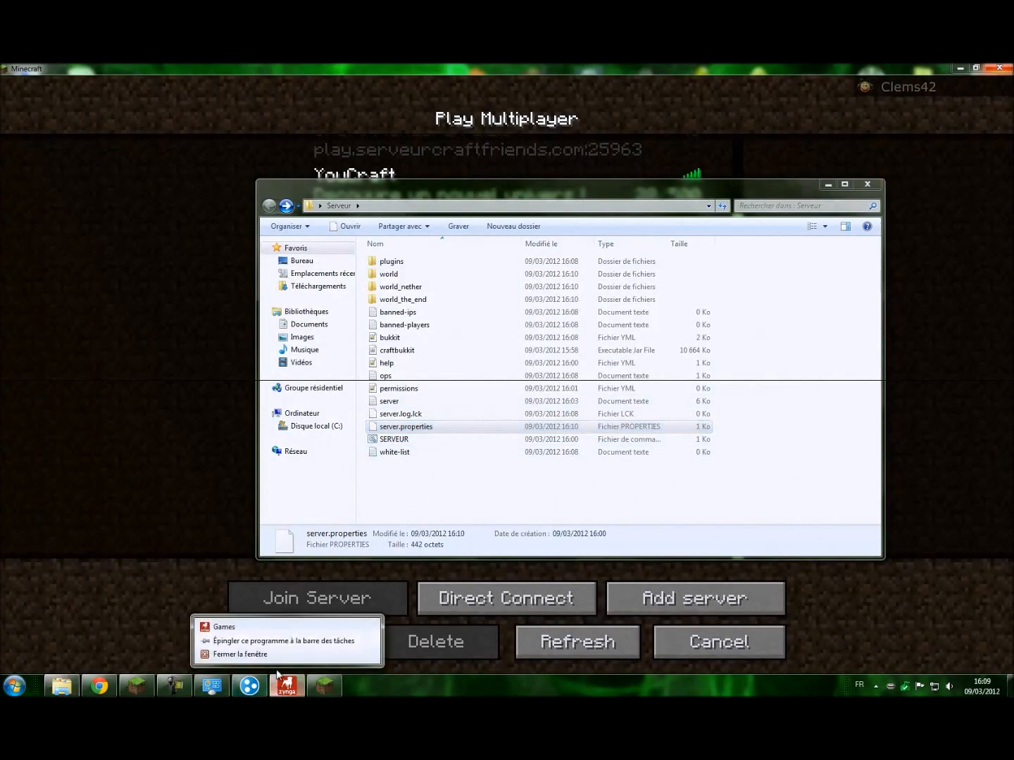
{"action": "left_click", "coordinate": [276, 661]}
{"action": "left_click", "coordinate": [417, 440]}
{"action": "double_click", "coordinate": [417, 444]}
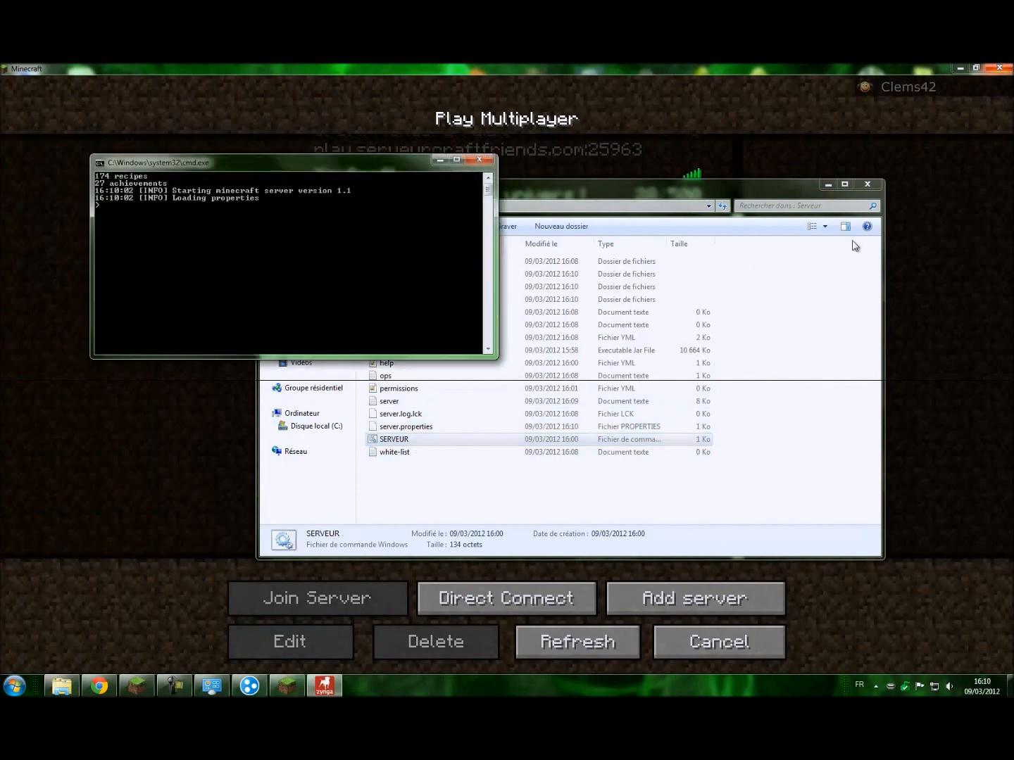
{"action": "left_click", "coordinate": [868, 185]}
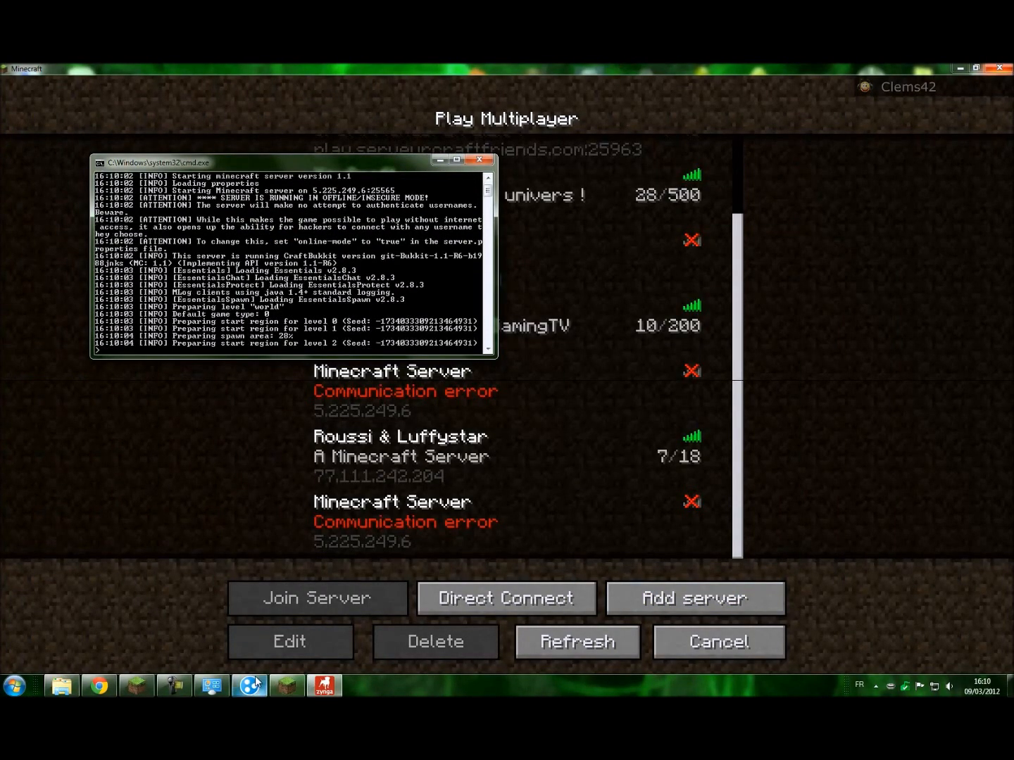
Refresh the multiplayer list and join the last Minecraft Server entry from the second client.
{"action": "left_click", "coordinate": [622, 644]}
{"action": "scroll", "coordinate": [635, 522], "scroll_direction": "down", "scroll_amount": 3}
{"action": "left_click", "coordinate": [614, 510]}
{"action": "left_click", "coordinate": [290, 602]}
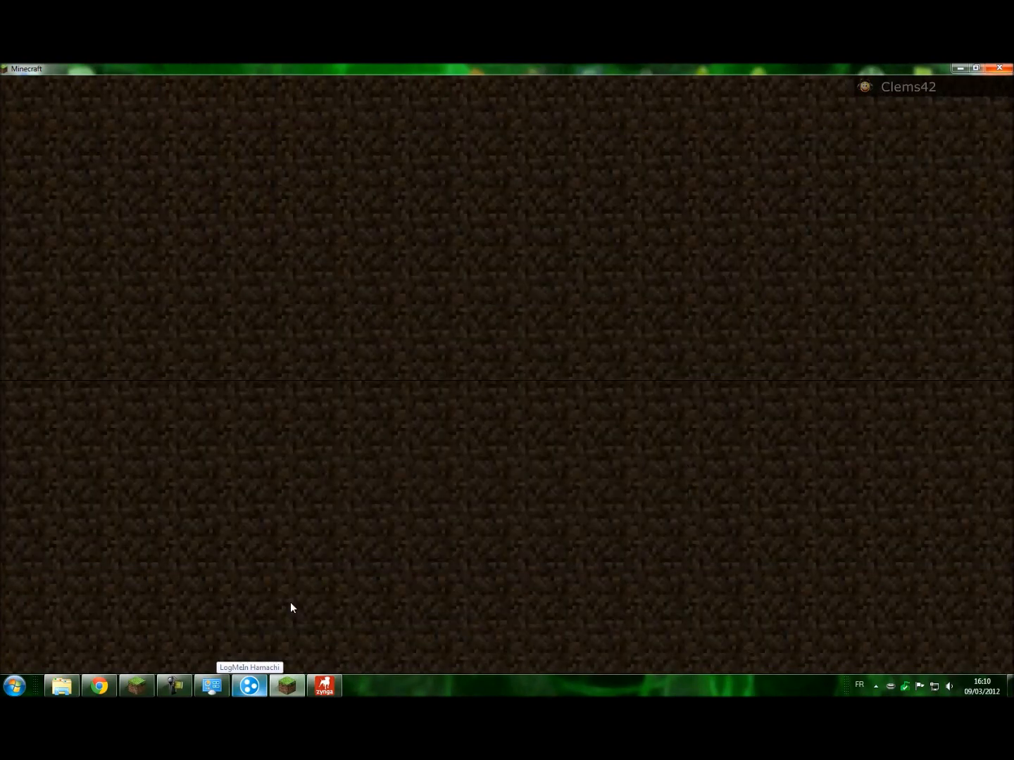
{"action": "key", "text": "Escape"}
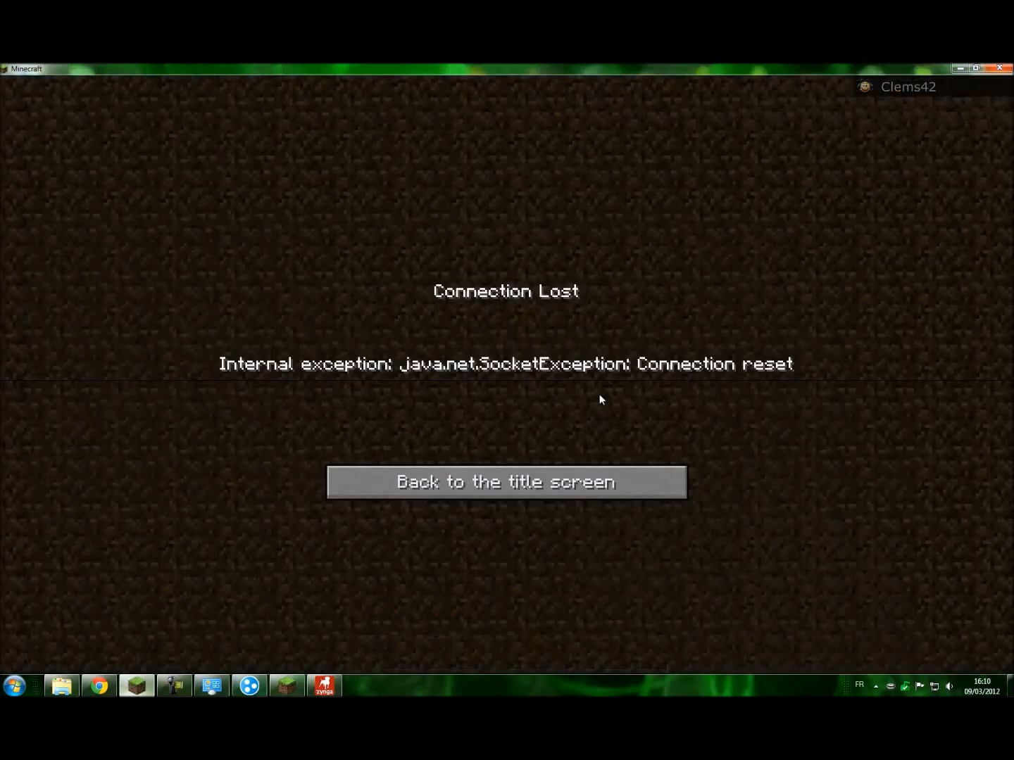
Return to the title screen and join the last Minecraft Server entry from the first client.
{"action": "left_click", "coordinate": [577, 482]}
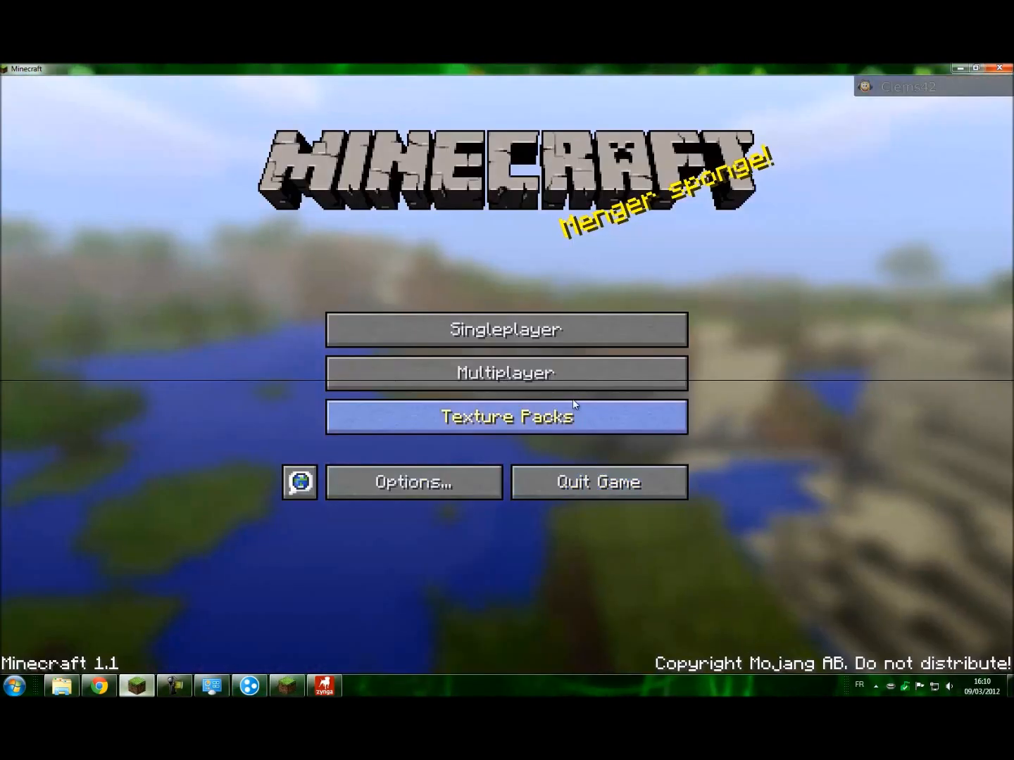
{"action": "left_click", "coordinate": [557, 371]}
{"action": "left_click", "coordinate": [503, 525]}
{"action": "left_click", "coordinate": [328, 591]}
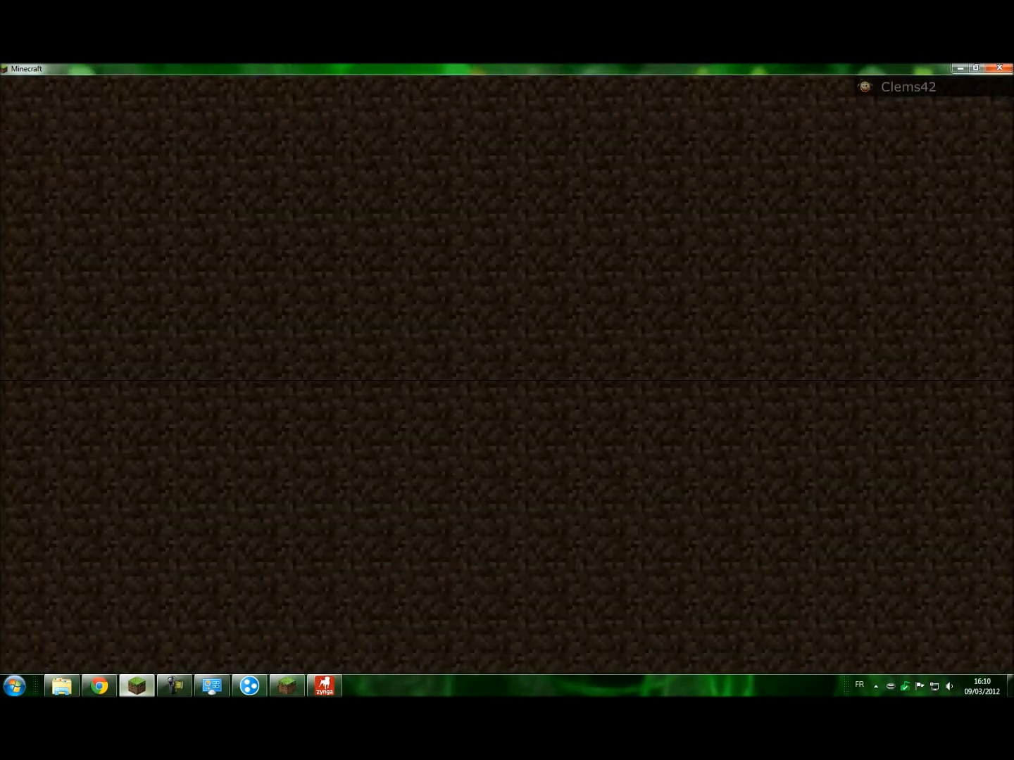
Send the chat message * in game from the first client and from the second client.
{"action": "type", "text": "t*"}
{"action": "key", "text": "Return"}
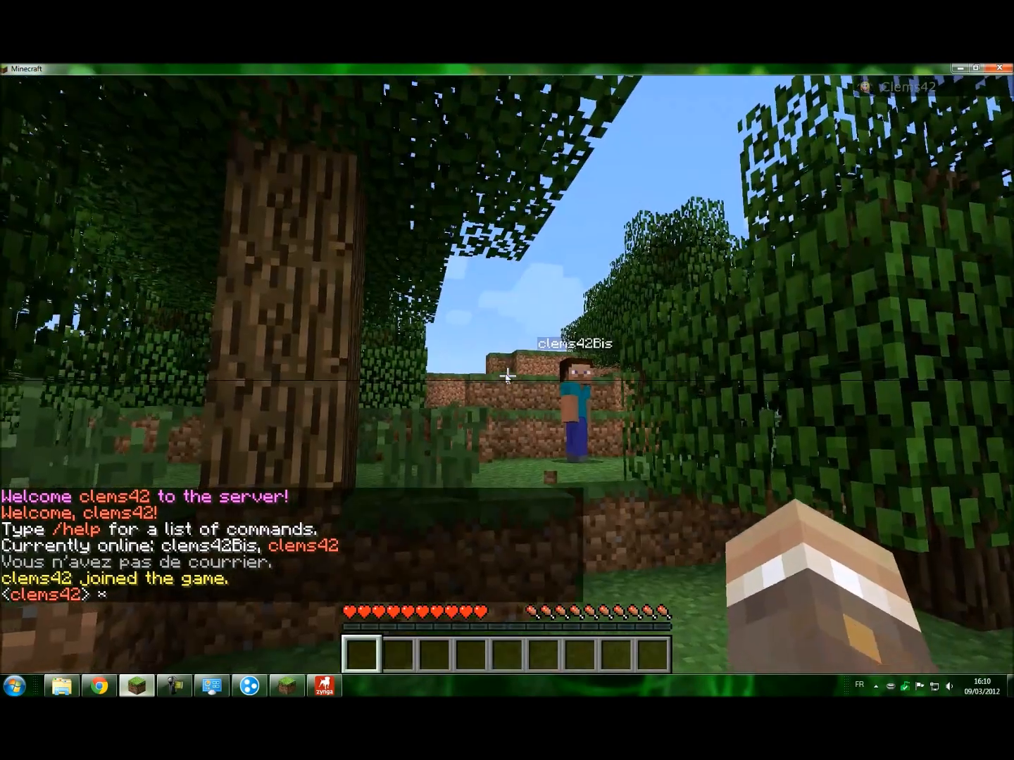
{"action": "key", "text": "Escape"}
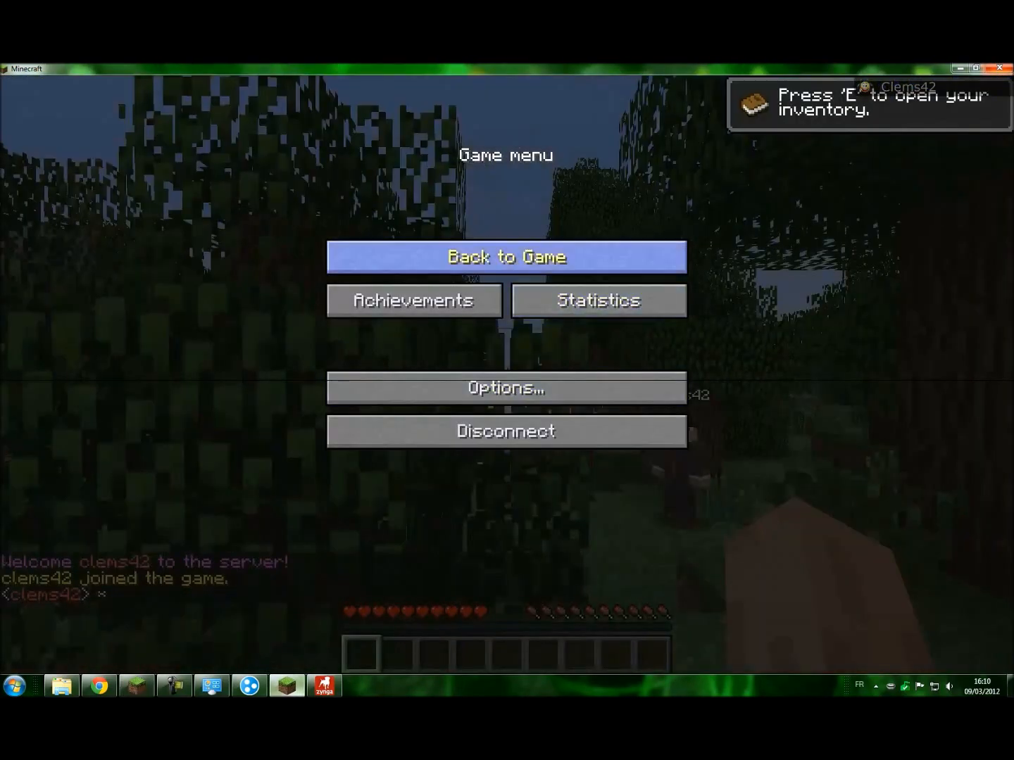
{"action": "left_click", "coordinate": [631, 261]}
{"action": "type", "text": "tx"}
{"action": "key", "text": "Return"}
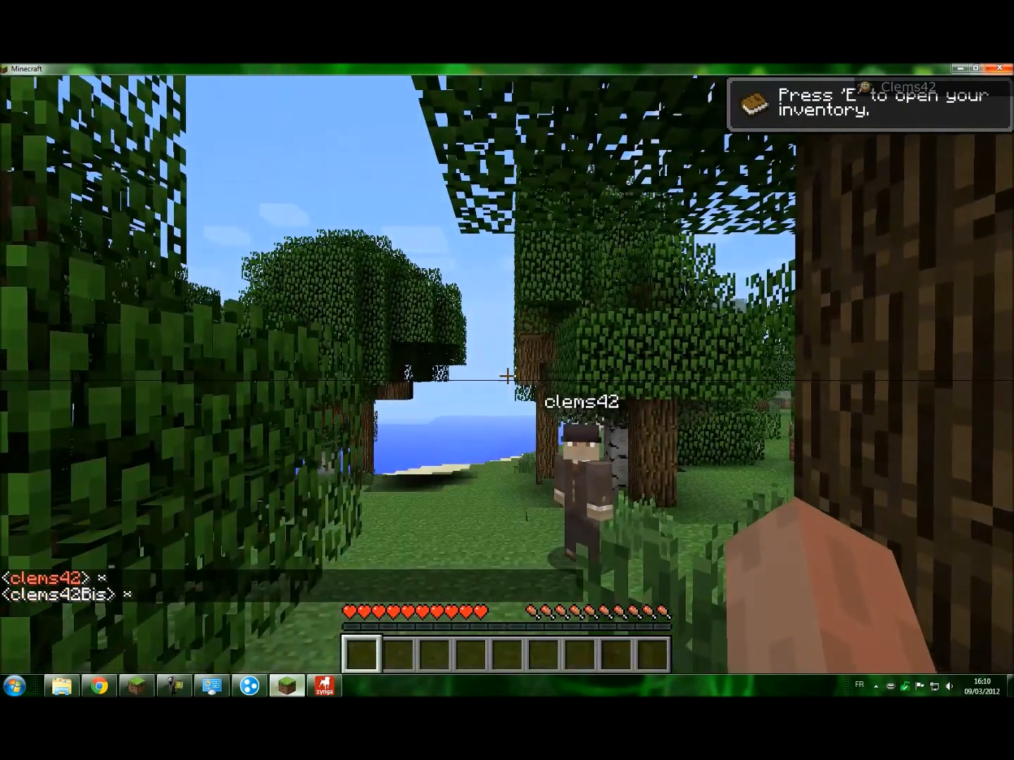
Resume the game in the first client and walk around near the second player.
{"action": "key", "text": "Escape"}
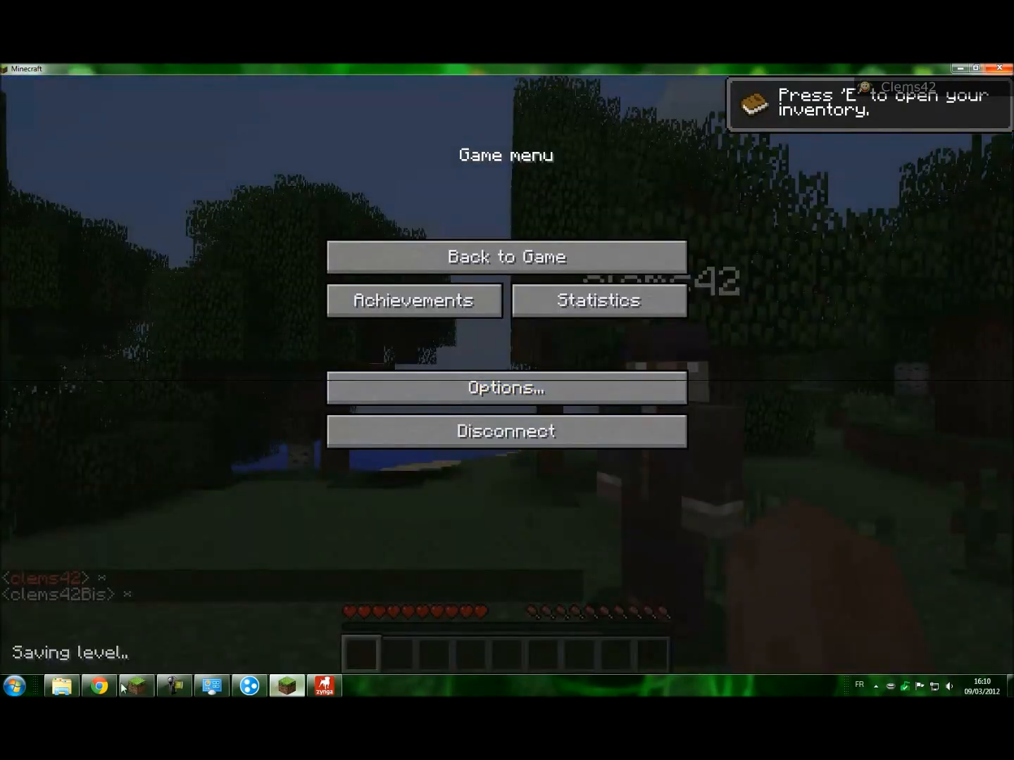
{"action": "left_click", "coordinate": [507, 257]}
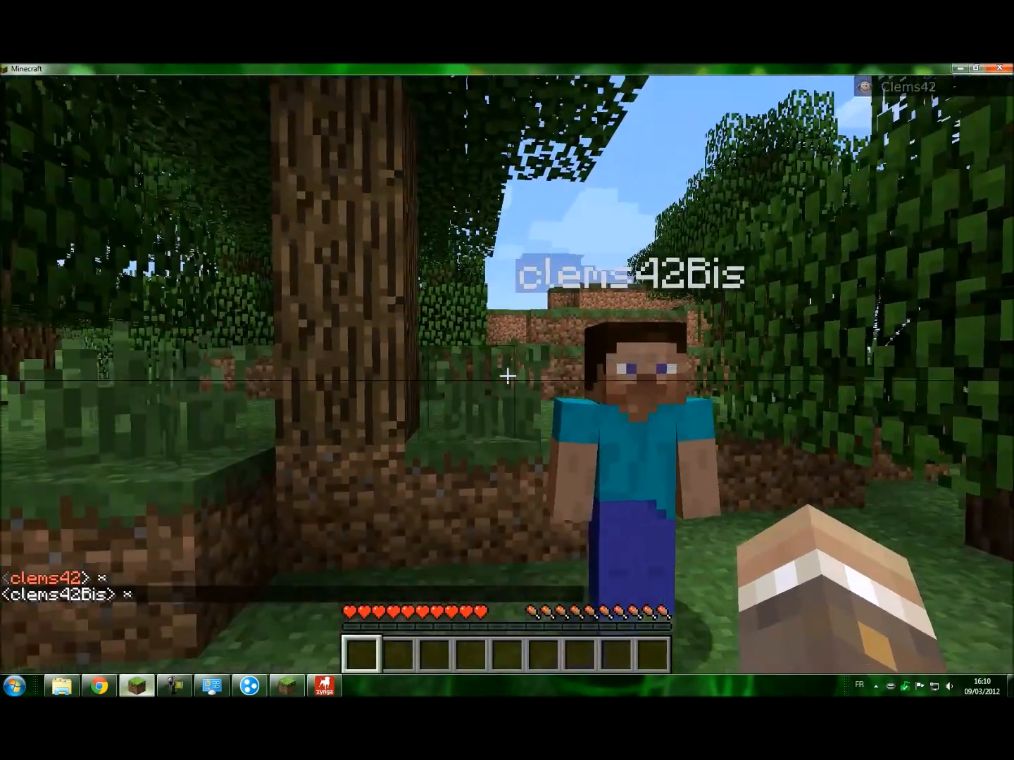
{"action": "key", "text": "t"}
{"action": "key", "text": "Escape"}
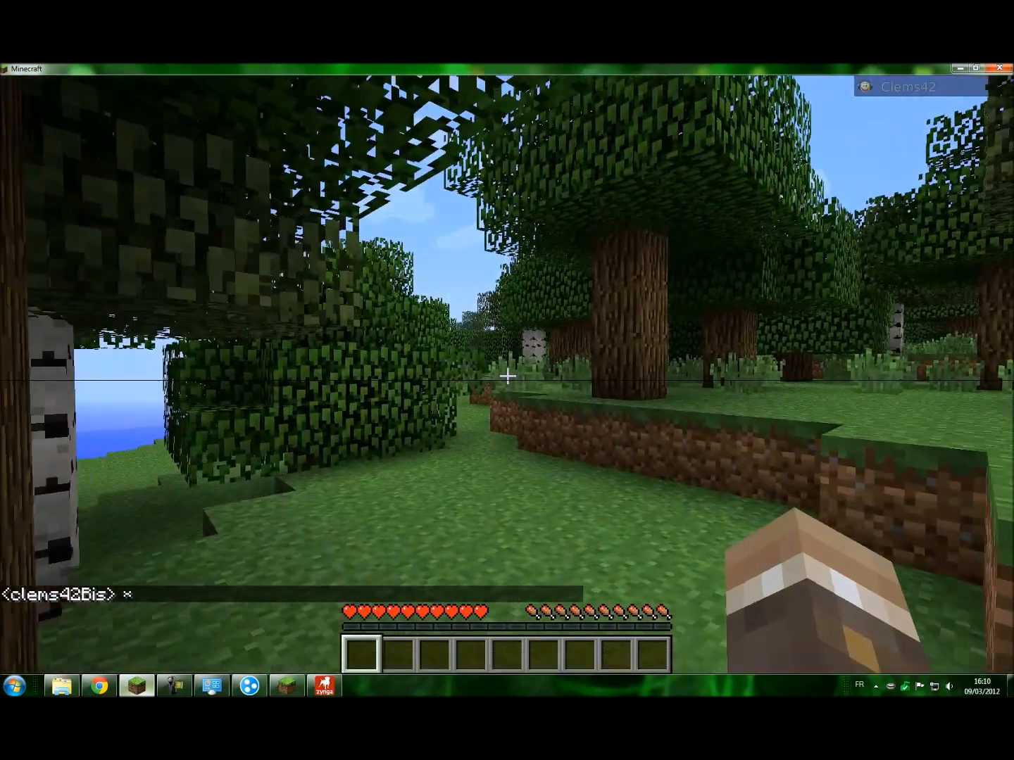
{"action": "key", "text": "w"}
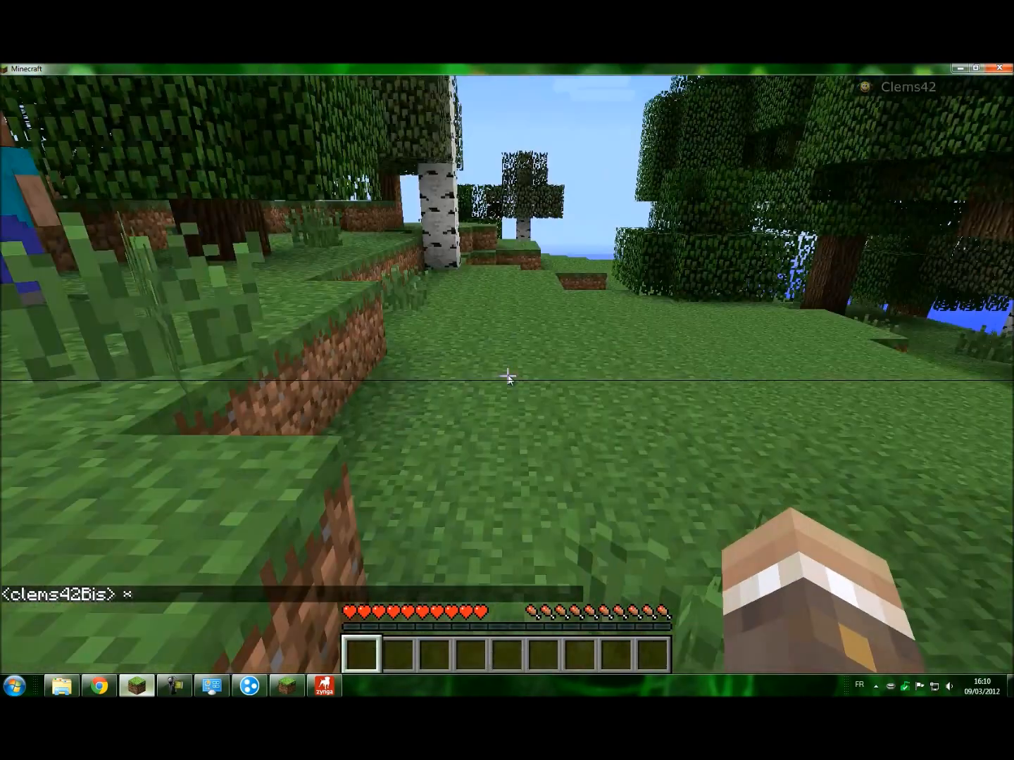
{"action": "key", "text": "Escape"}
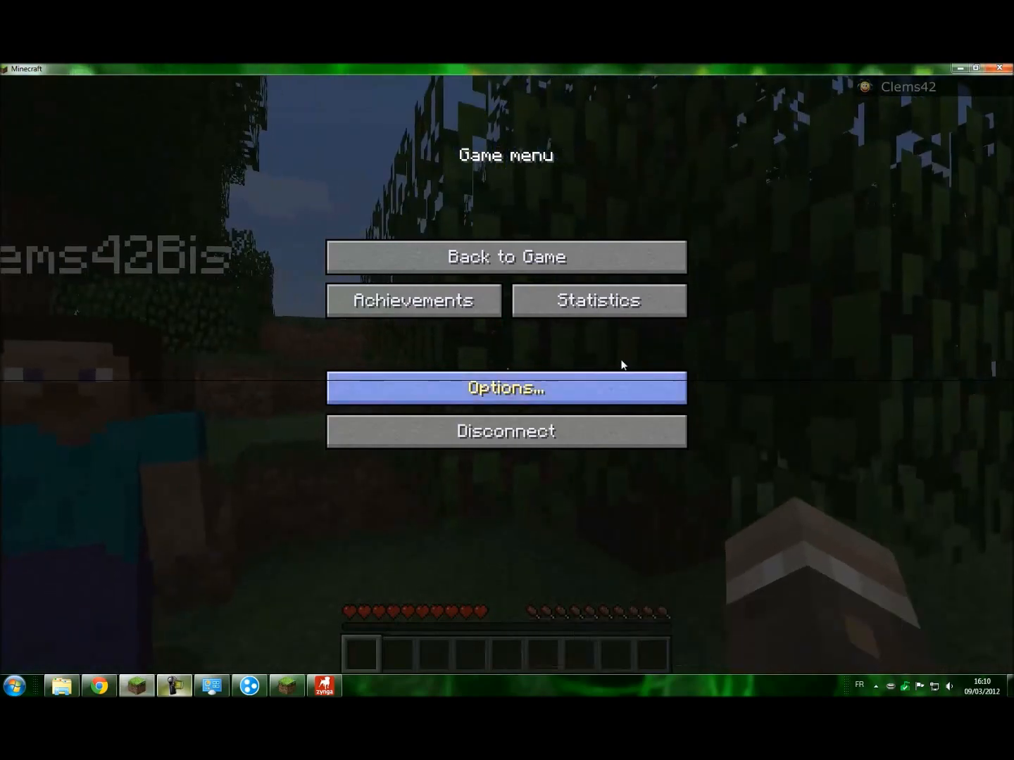
{"action": "left_click", "coordinate": [612, 257]}
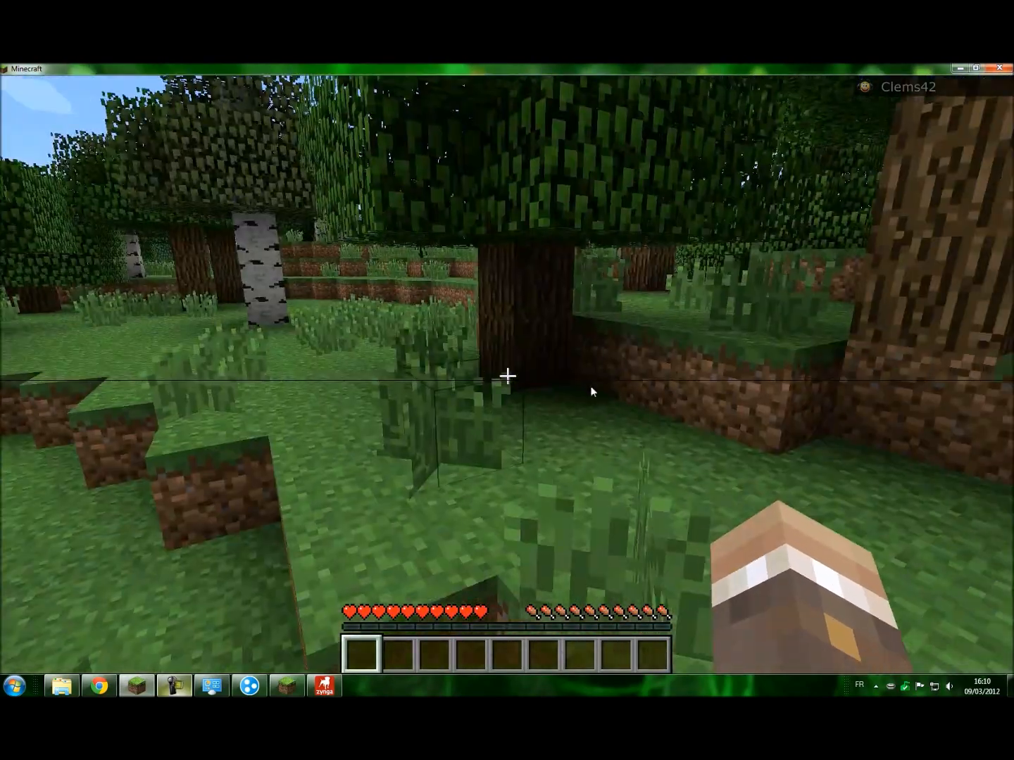
Kick the second player from the server with the /kick command, giving the reason Adieu.
{"action": "key", "text": "t"}
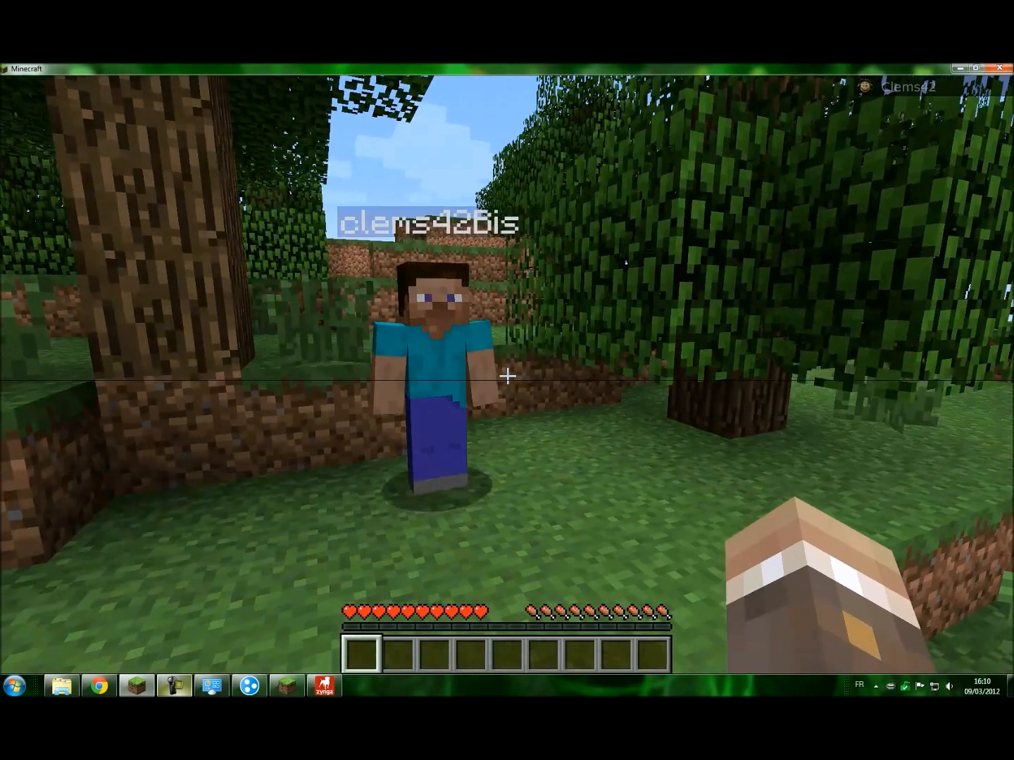
{"action": "key", "text": "w"}
{"action": "key", "text": "s"}
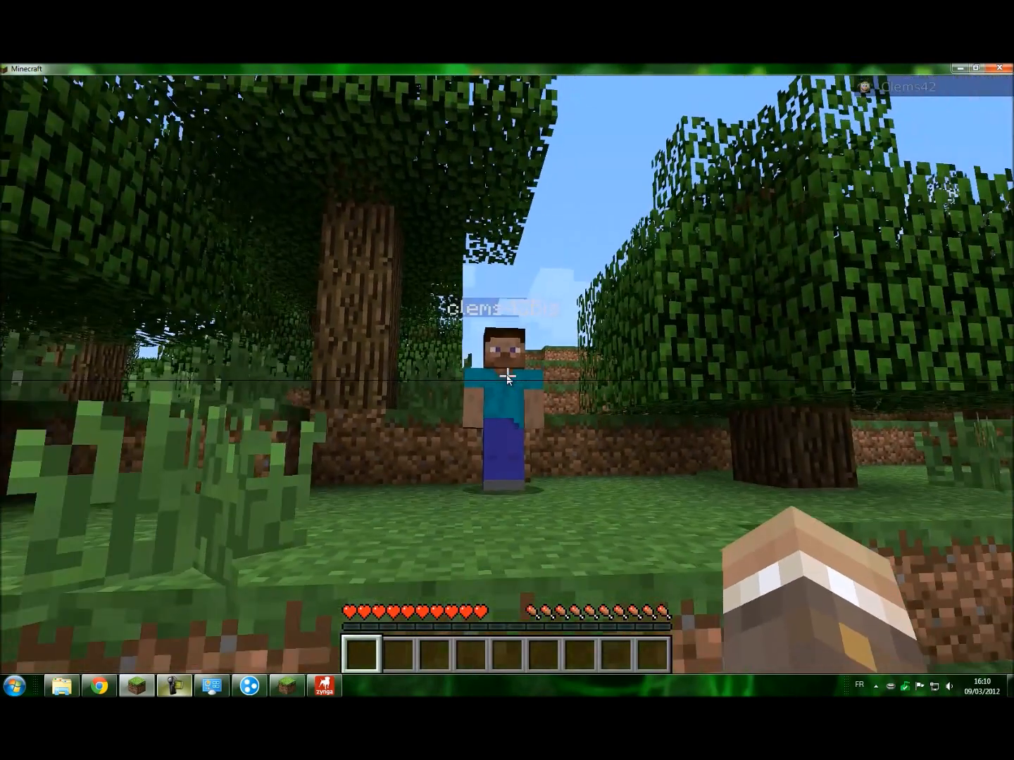
{"action": "key", "text": "w"}
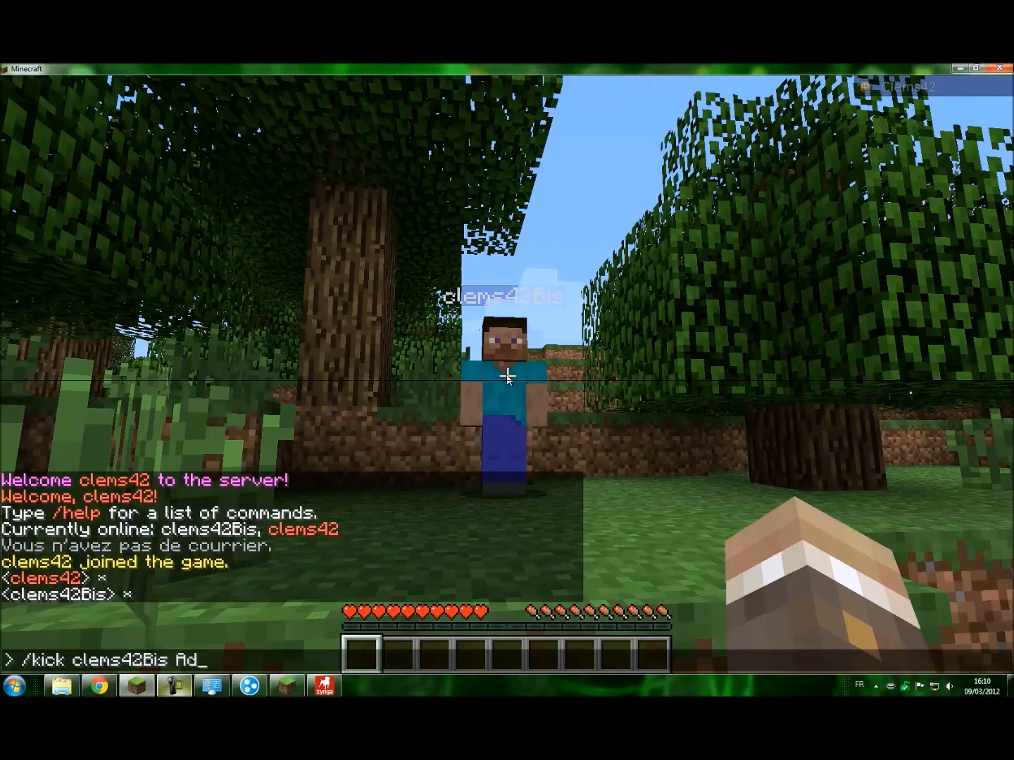
{"action": "key", "text": "w"}
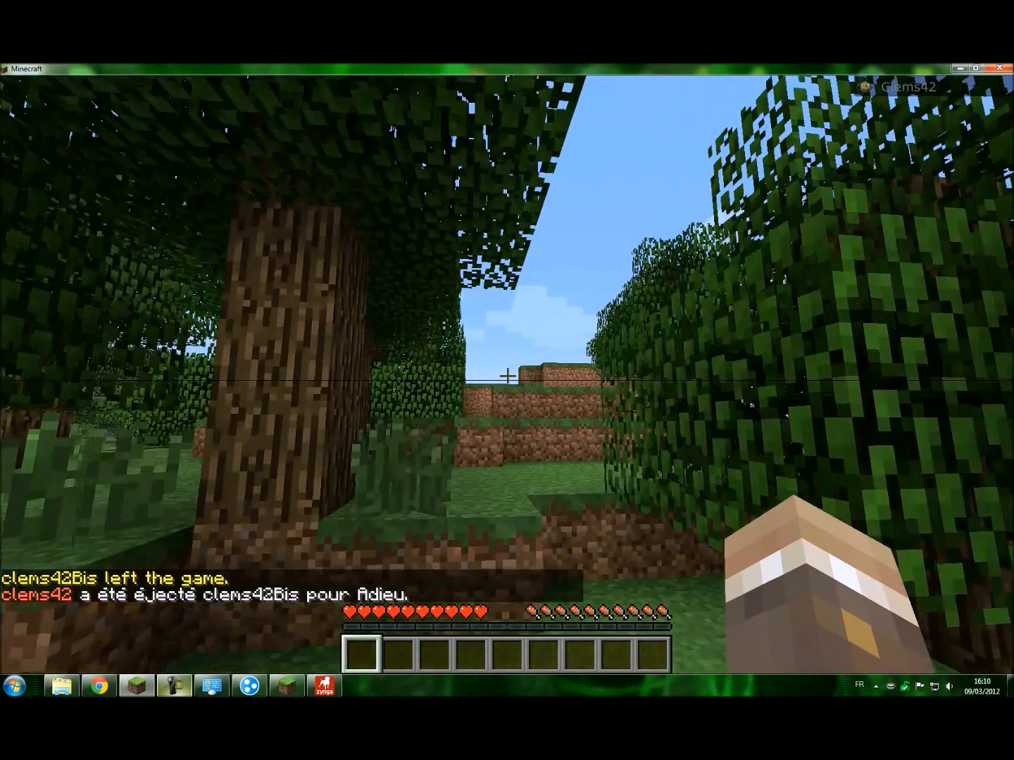
{"action": "key", "text": "space"}
{"action": "key", "text": "w"}
{"action": "key", "text": "space"}
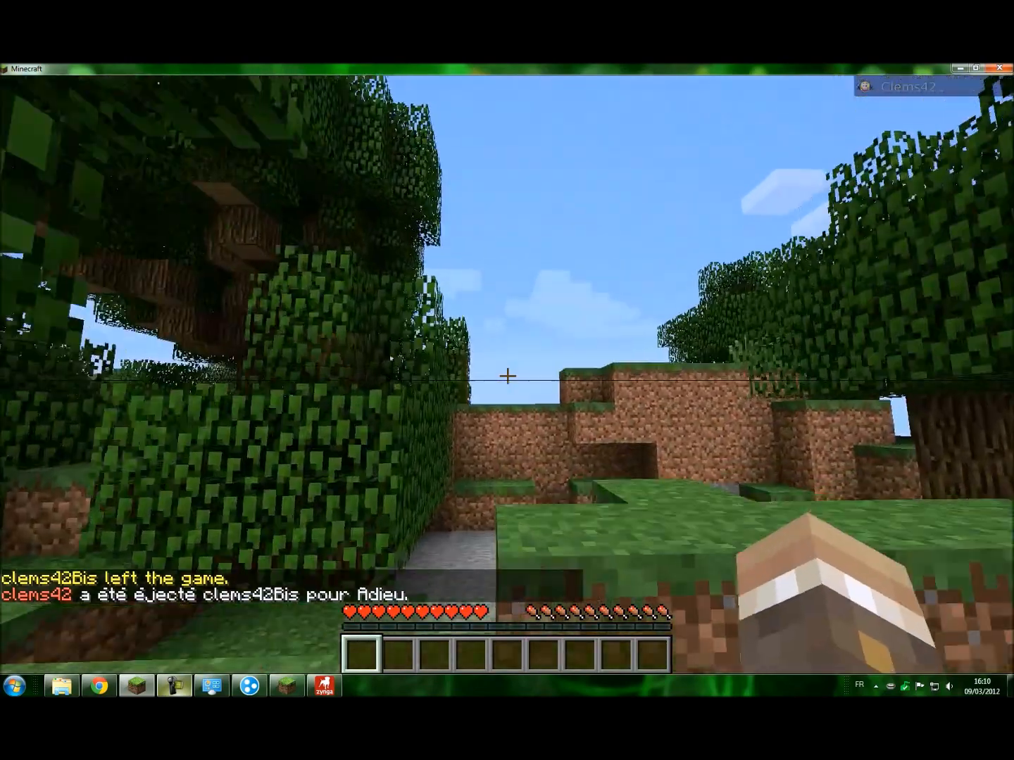
{"action": "key", "text": "w"}
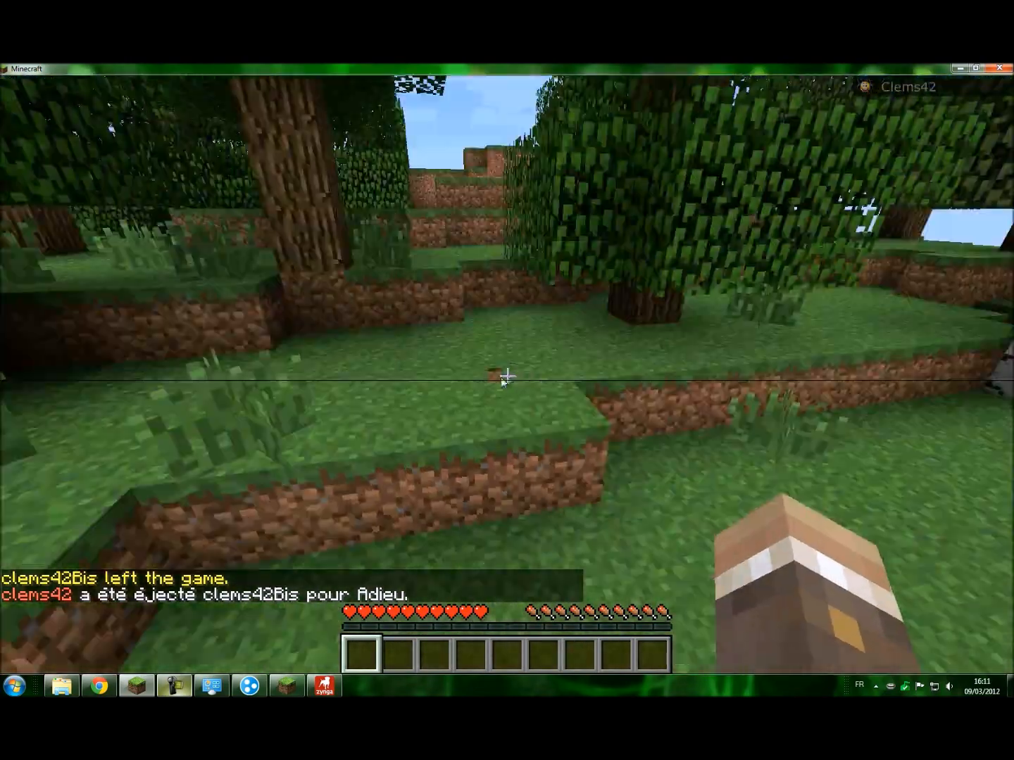
Switch to the kicked second client, return to the title screen and try to rejoin the last Minecraft Server entry.
{"action": "key", "text": "Escape"}
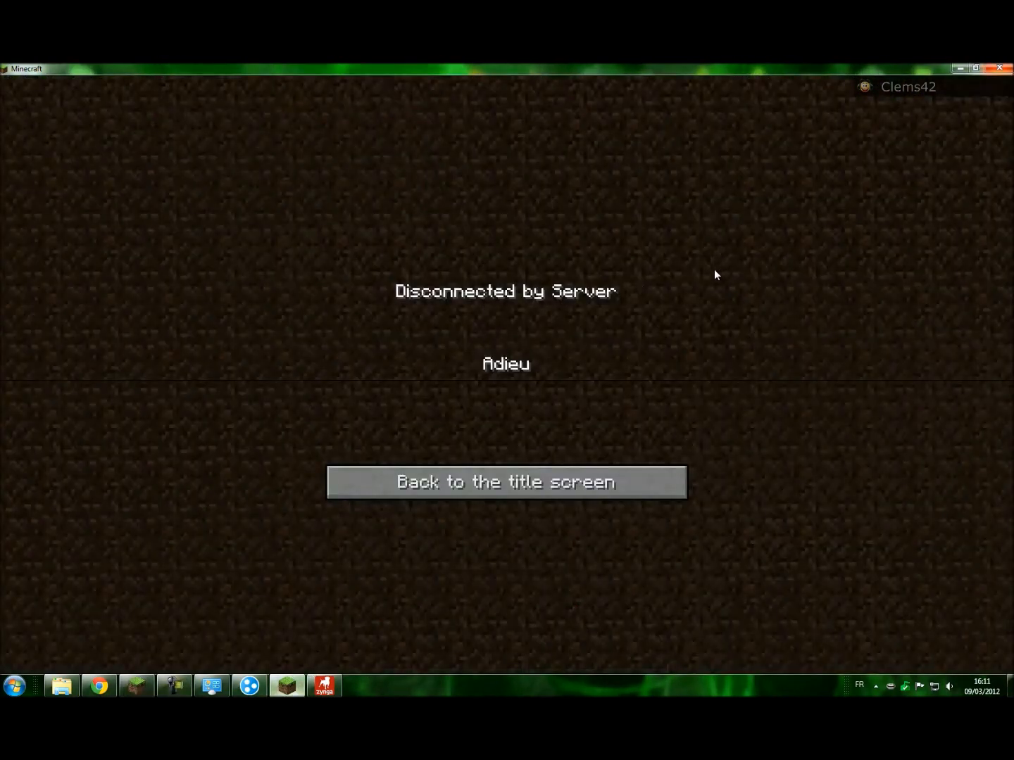
{"action": "left_click", "coordinate": [493, 484]}
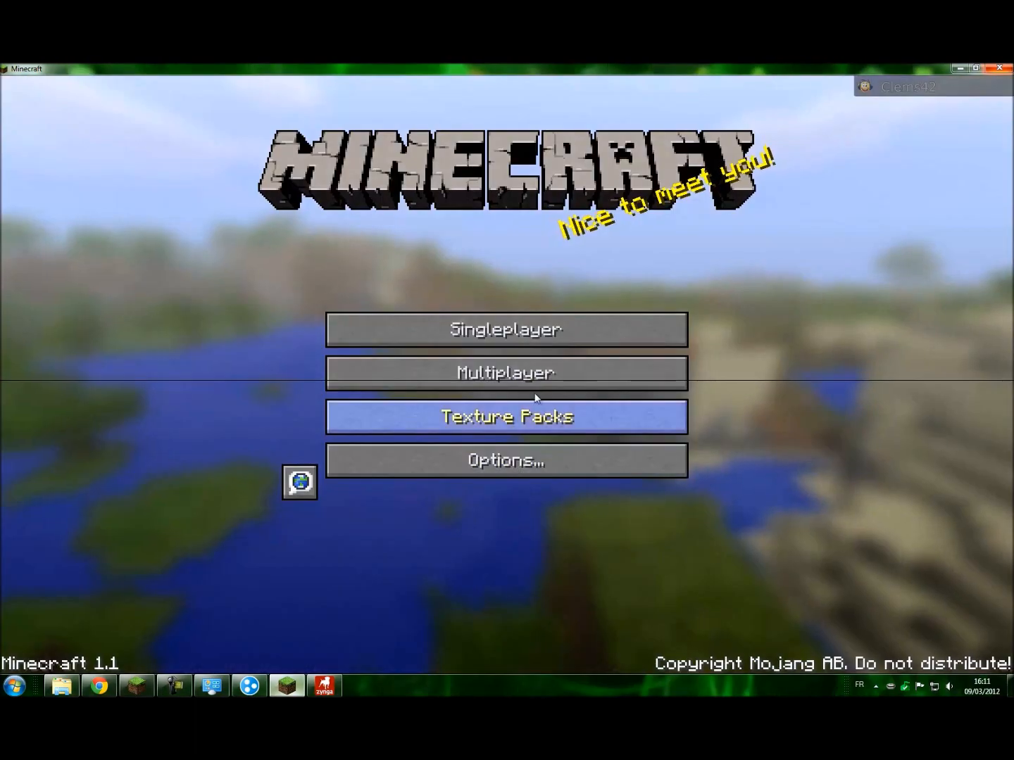
{"action": "left_click", "coordinate": [543, 370]}
{"action": "scroll", "coordinate": [529, 485], "scroll_direction": "down", "scroll_amount": 3}
{"action": "left_click", "coordinate": [485, 513]}
{"action": "left_click", "coordinate": [339, 599]}
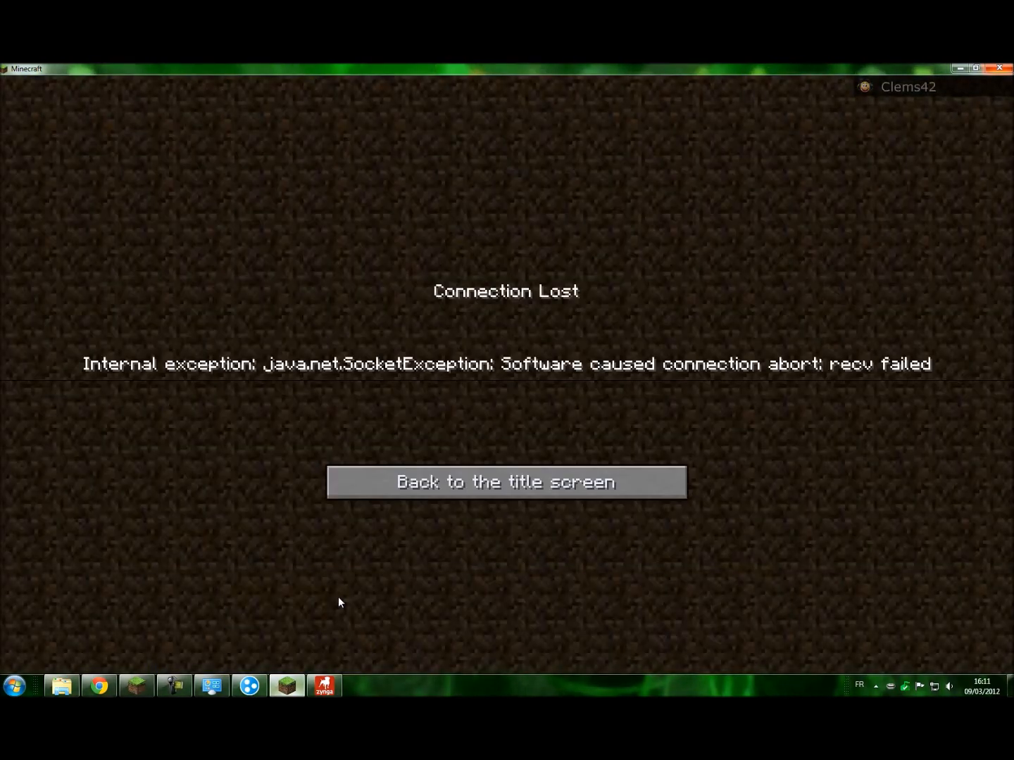
Reopen the multiplayer list in the second client and refresh its last server entries.
{"action": "left_click", "coordinate": [502, 485]}
{"action": "left_click", "coordinate": [539, 381]}
{"action": "scroll", "coordinate": [524, 450], "scroll_direction": "down", "scroll_amount": 2}
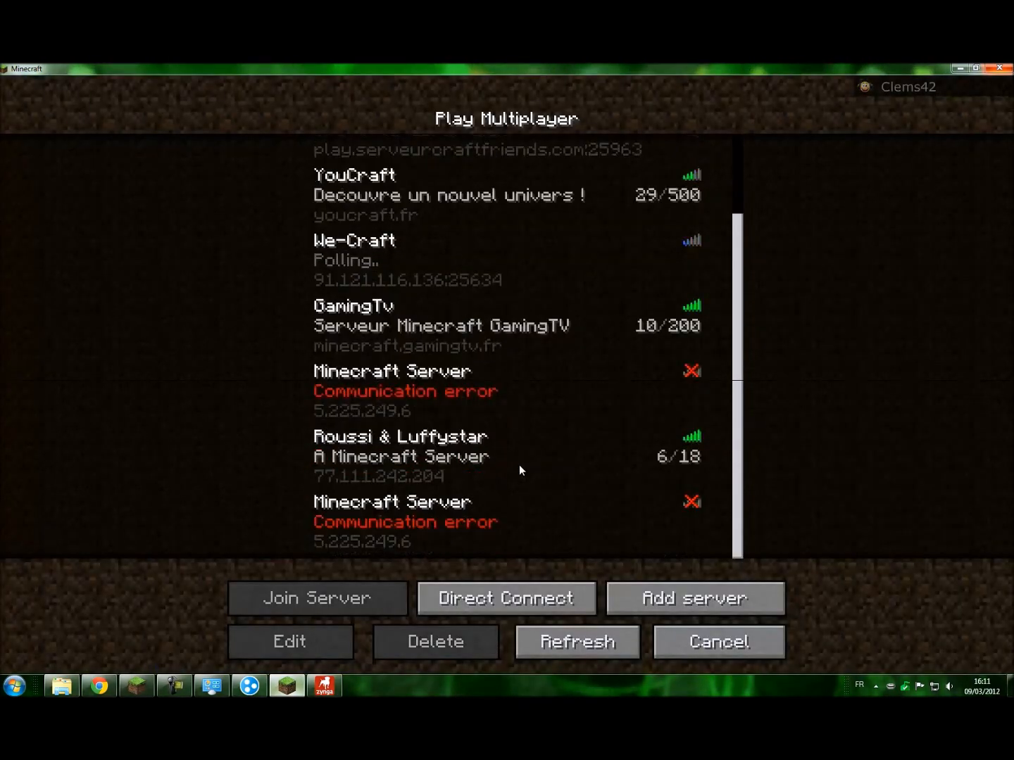
{"action": "left_click", "coordinate": [535, 637]}
{"action": "scroll", "coordinate": [669, 640], "scroll_direction": "down", "scroll_amount": 2}
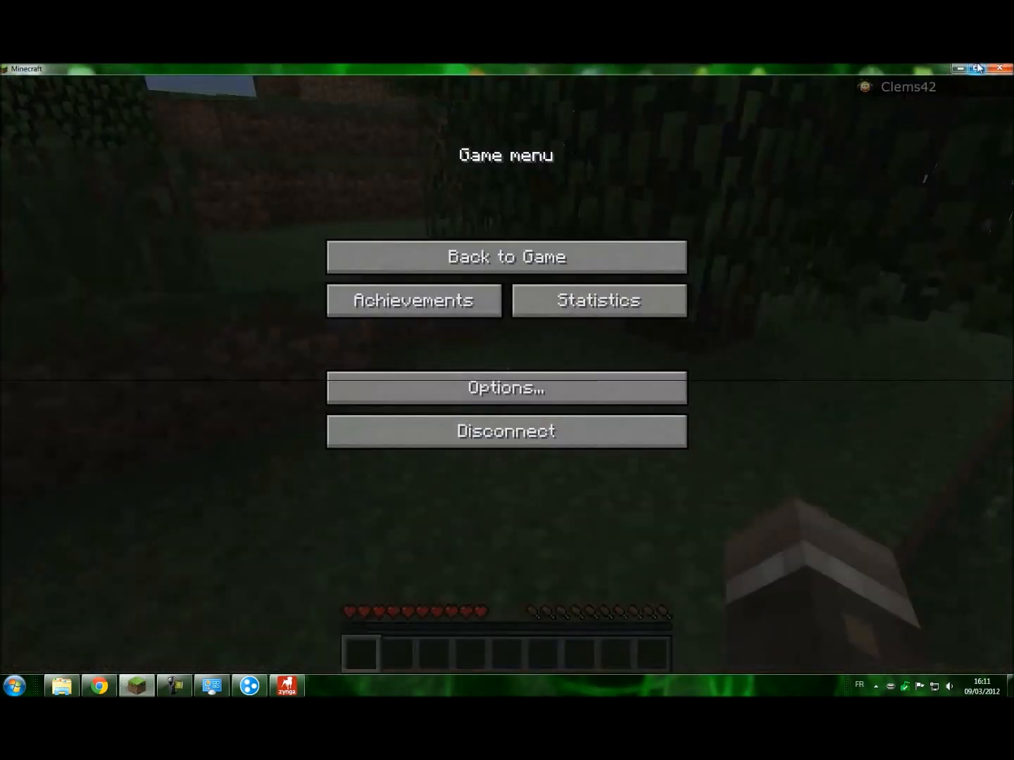
Minimize the first client, relaunch the second Minecraft client and maximize its window.
{"action": "left_click", "coordinate": [960, 68]}
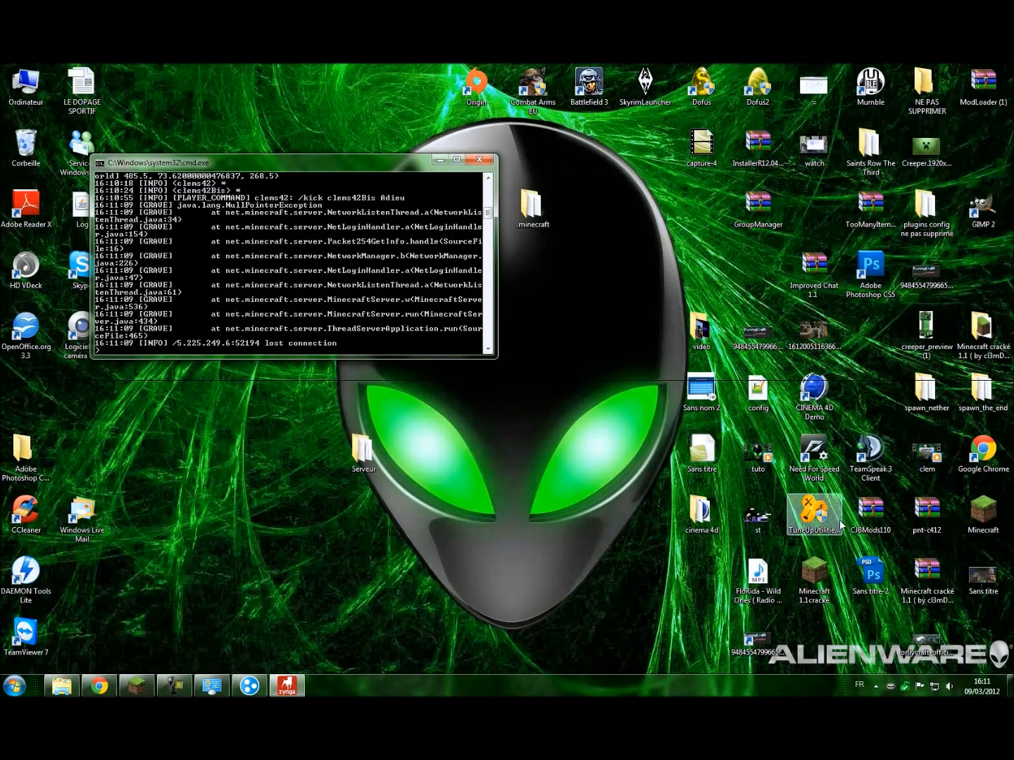
{"action": "left_click", "coordinate": [553, 390]}
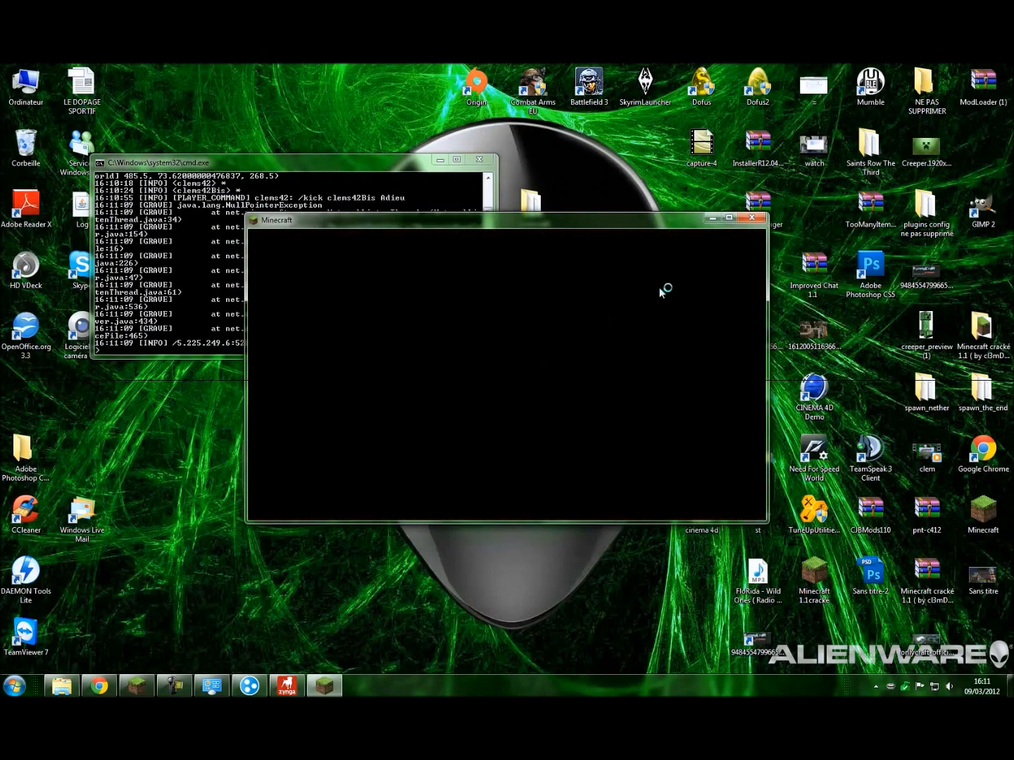
{"action": "left_click", "coordinate": [730, 218]}
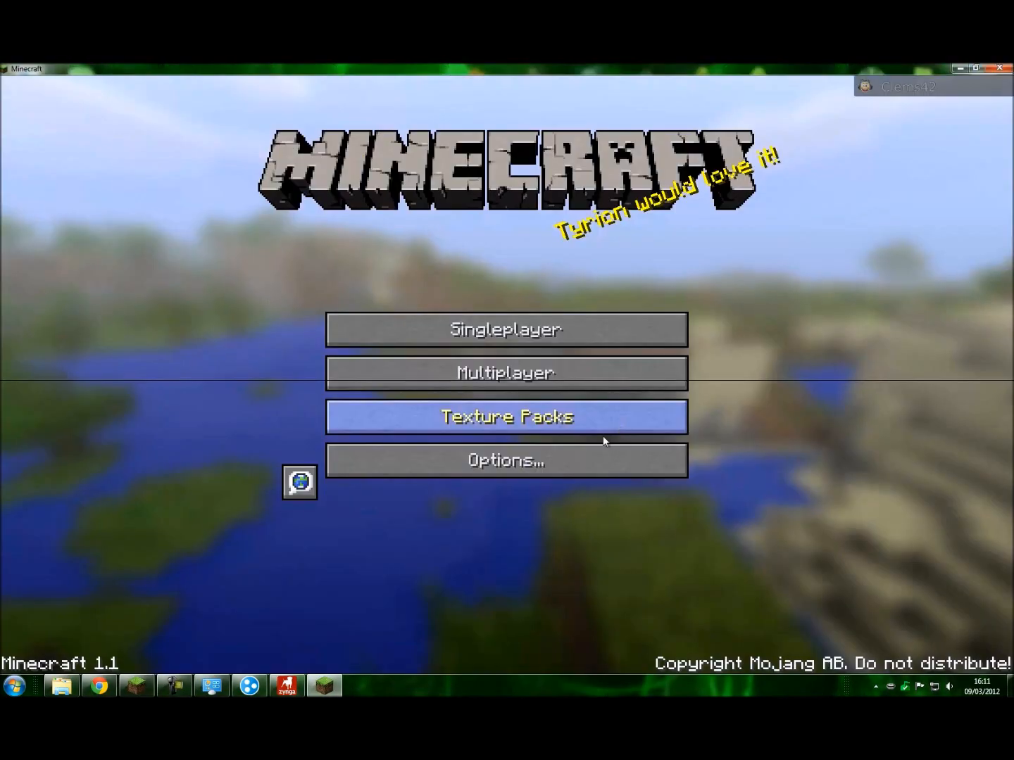
Join the last entry of the multiplayer server list from the relaunched second client.
{"action": "left_click", "coordinate": [555, 379]}
{"action": "scroll", "coordinate": [542, 460], "scroll_direction": "down", "scroll_amount": 3}
{"action": "left_click", "coordinate": [474, 549]}
{"action": "left_click", "coordinate": [303, 608]}
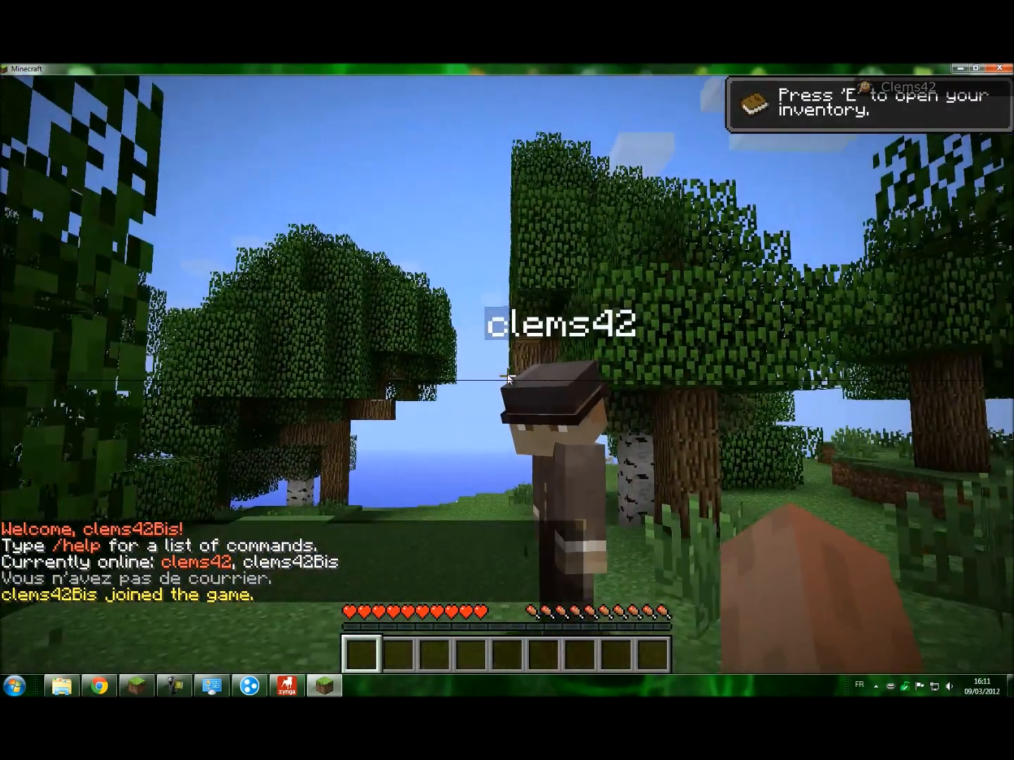
Switch to the first client and run /tempban on the second player for 1 s with the reason A ttes.
{"action": "key", "text": "Escape"}
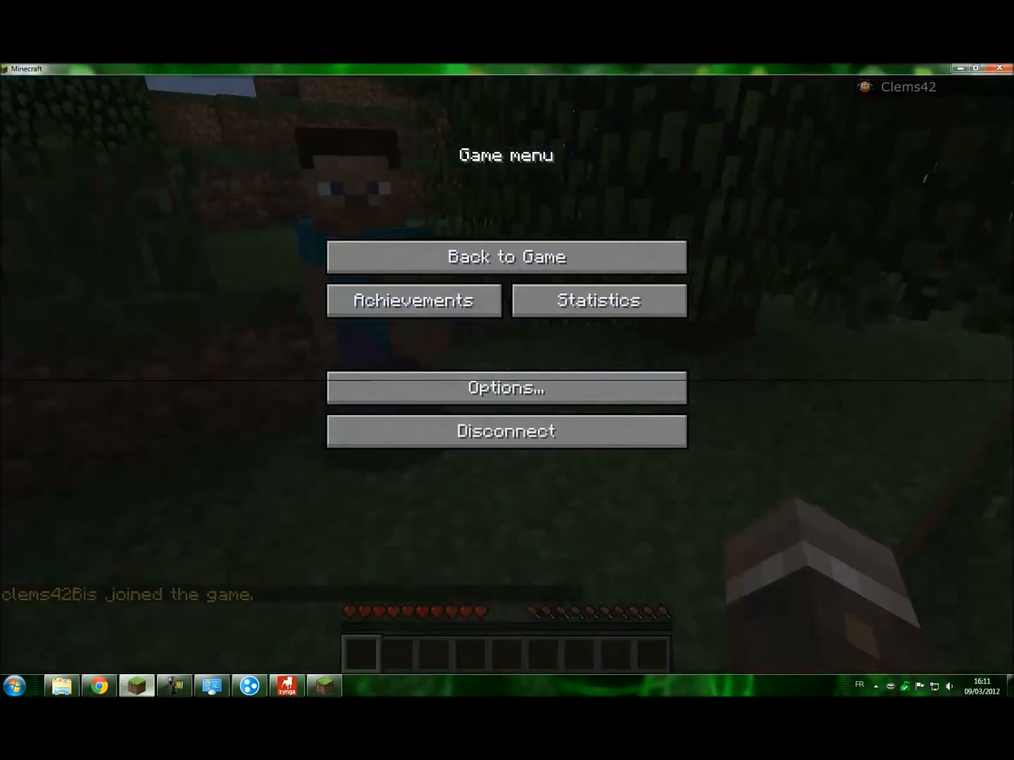
{"action": "left_click", "coordinate": [506, 256]}
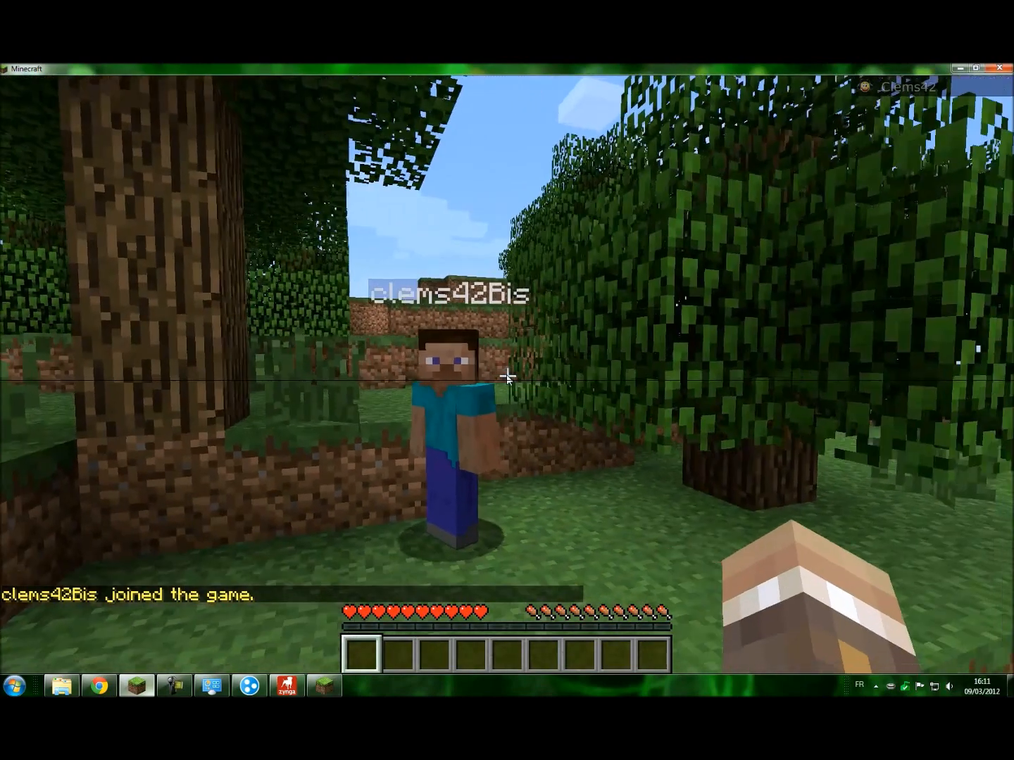
{"action": "type", "text": "t/t"}
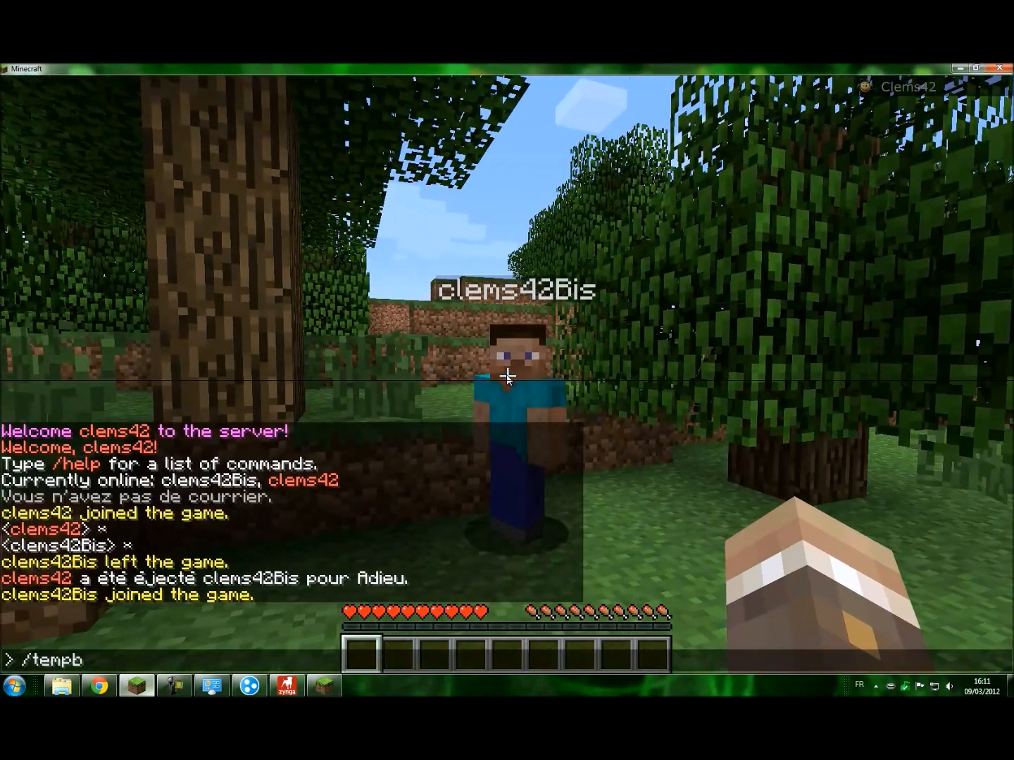
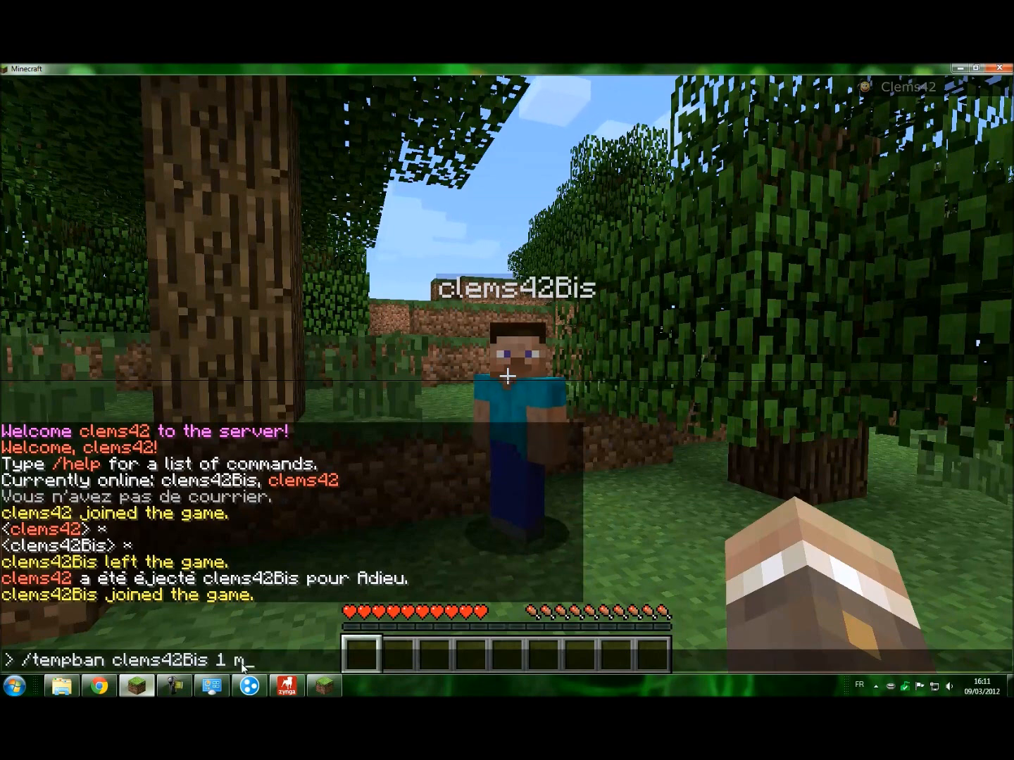
{"action": "type", "text": "s A ttes"}
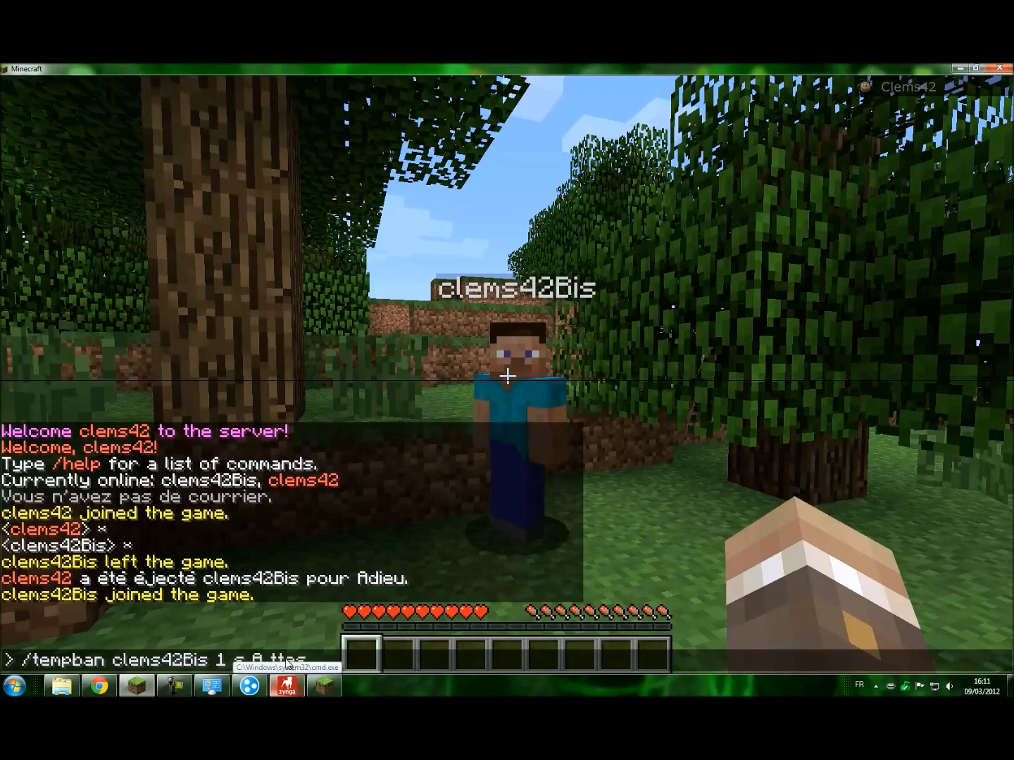
{"action": "key", "text": "Return"}
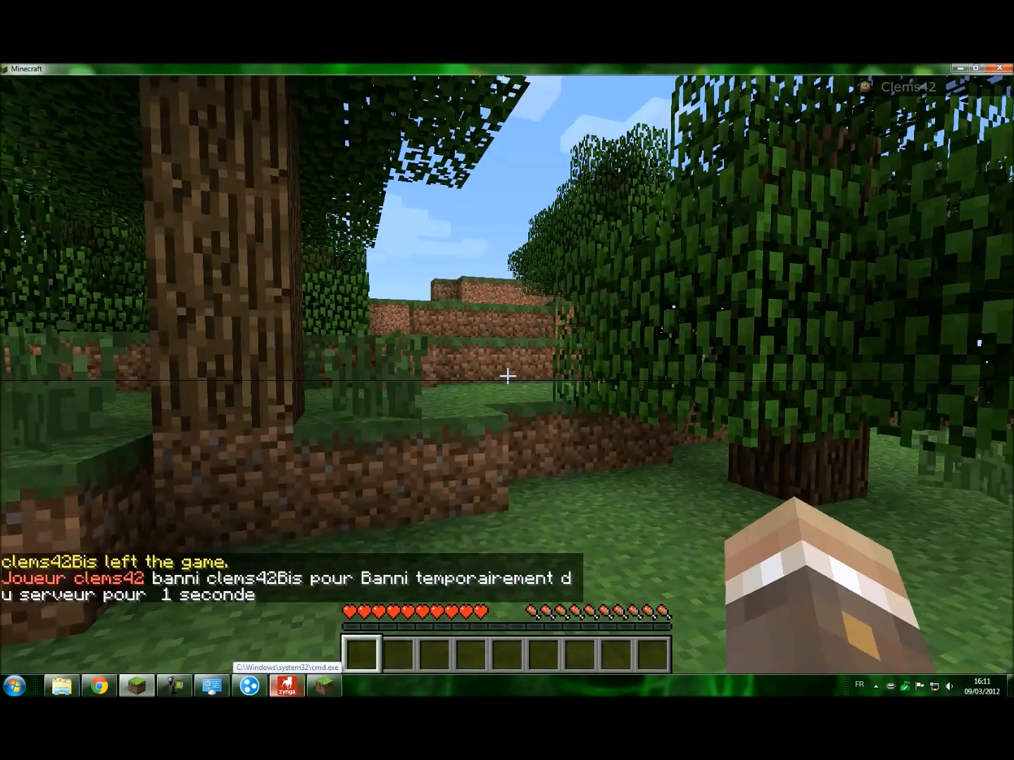
{"action": "key", "text": "w"}
{"action": "key", "text": "space"}
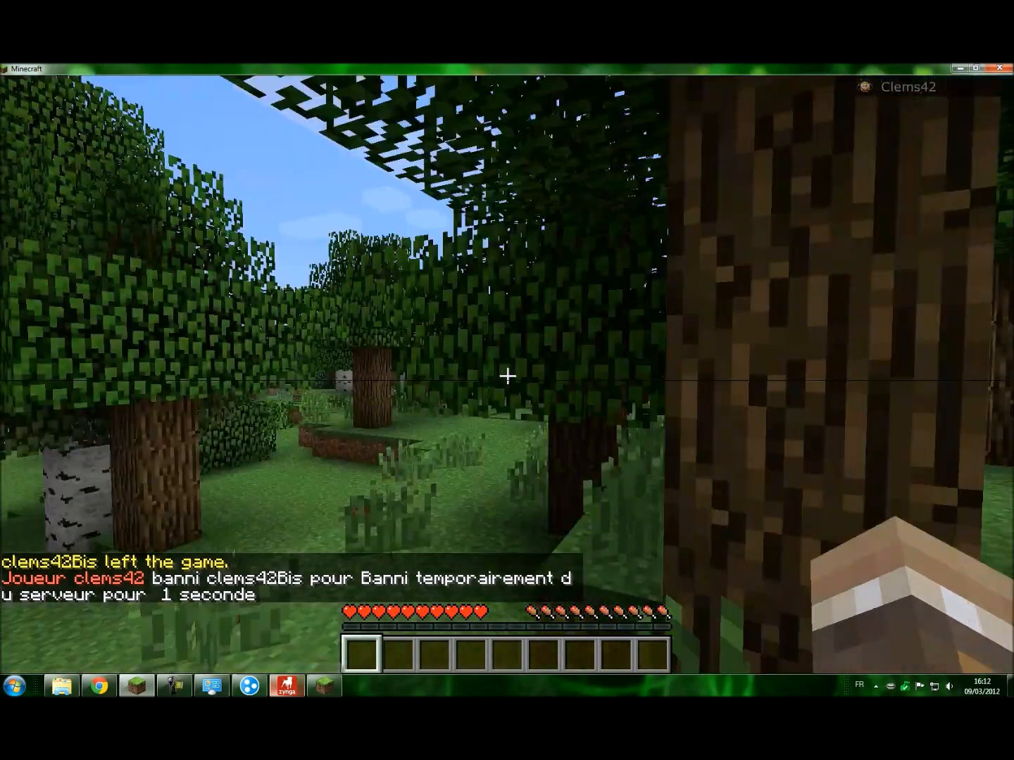
{"action": "key", "text": "t"}
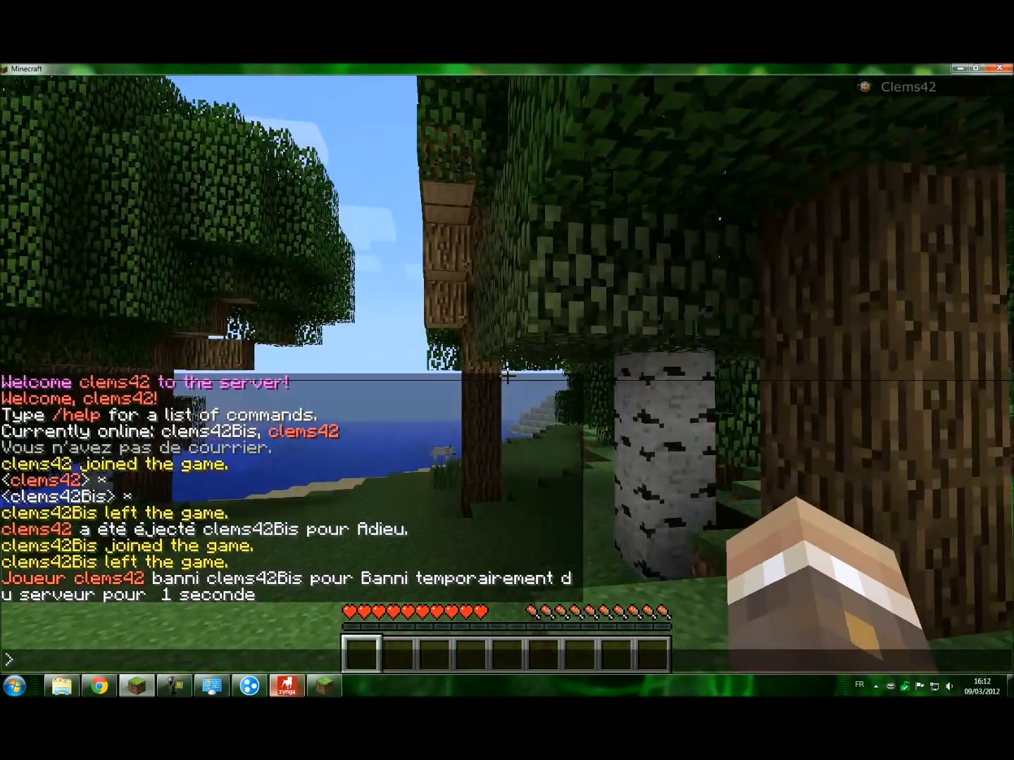
{"action": "key", "text": "Escape"}
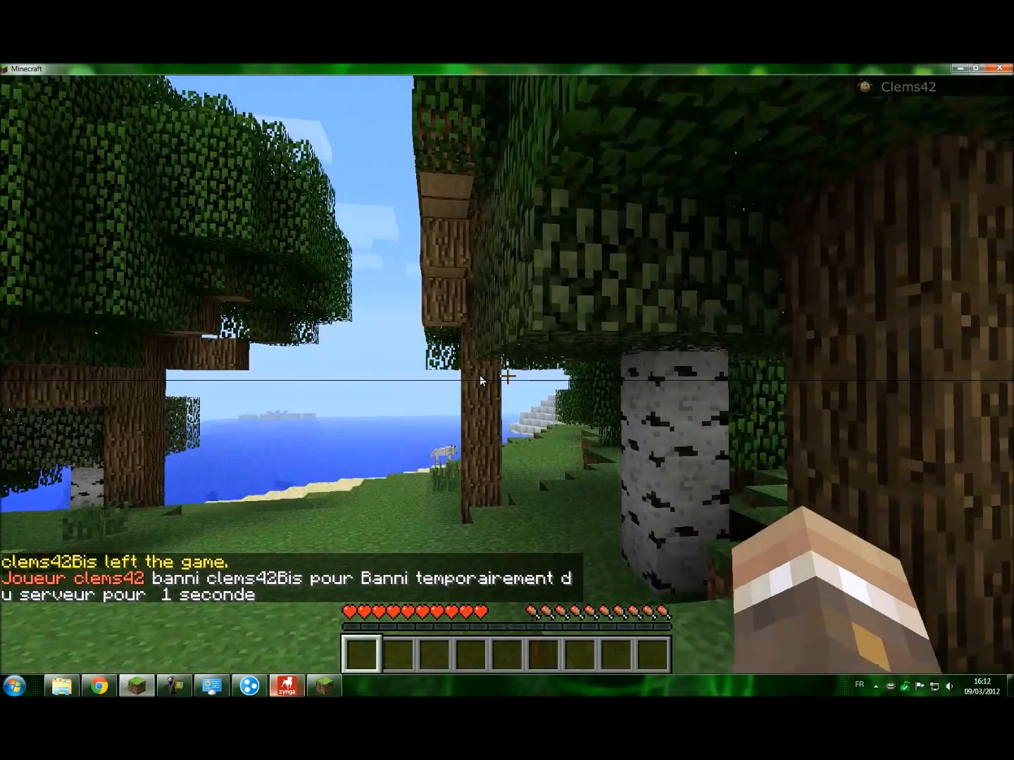
Switch to the second client, leave the temporary-ban screen and rejoin the last entry of the multiplayer server list.
{"action": "key", "text": "Escape"}
{"action": "left_click", "coordinate": [319, 686]}
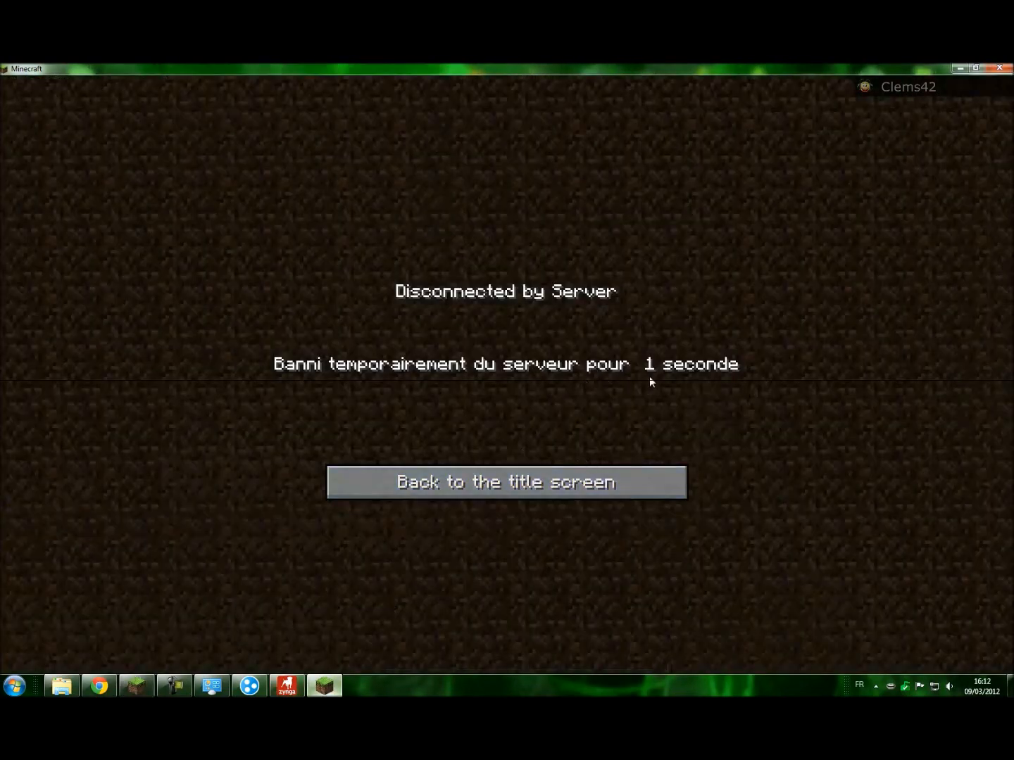
{"action": "left_click", "coordinate": [556, 485]}
{"action": "left_click", "coordinate": [572, 389]}
{"action": "scroll", "coordinate": [478, 538], "scroll_direction": "down", "scroll_amount": 2}
{"action": "left_click", "coordinate": [479, 536]}
{"action": "left_click", "coordinate": [296, 595]}
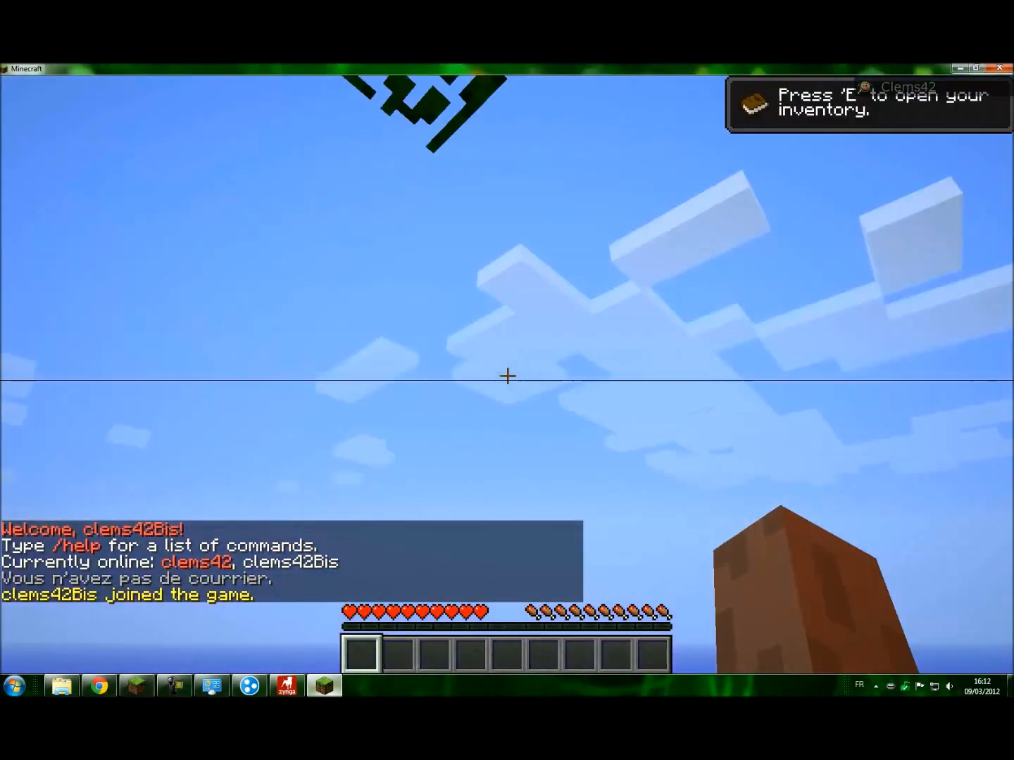
Switch to the first client and run /ban on the second player with the reason Good bye.
{"action": "key", "text": "Escape"}
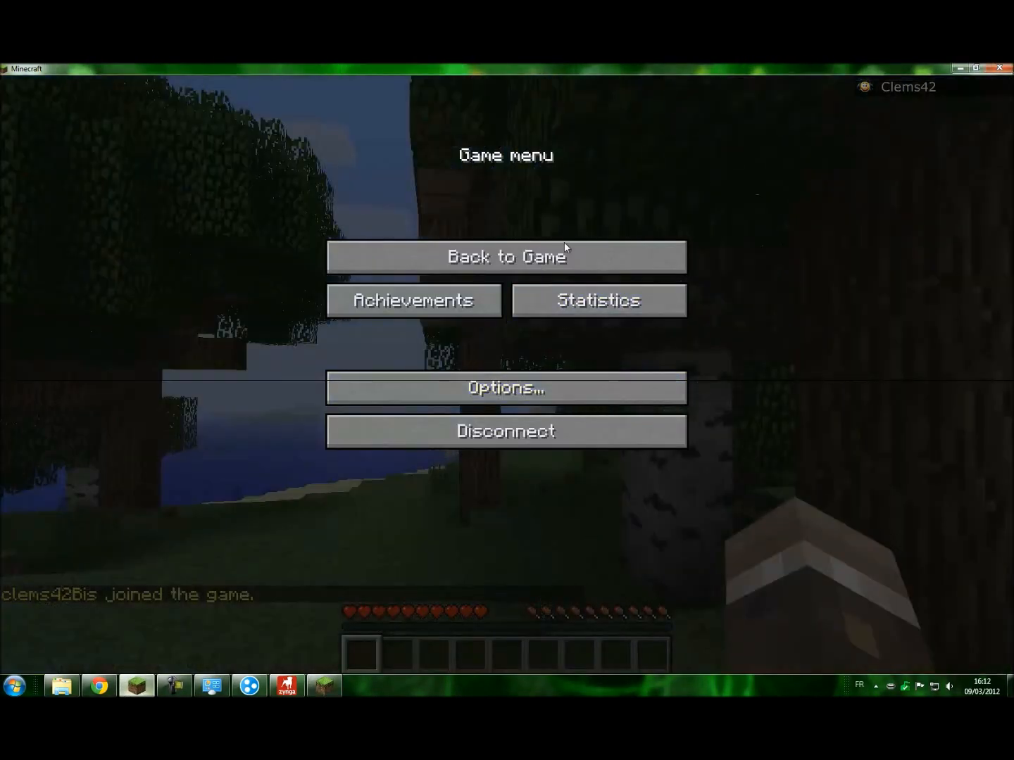
{"action": "left_click", "coordinate": [564, 242]}
{"action": "type", "text": "t"}
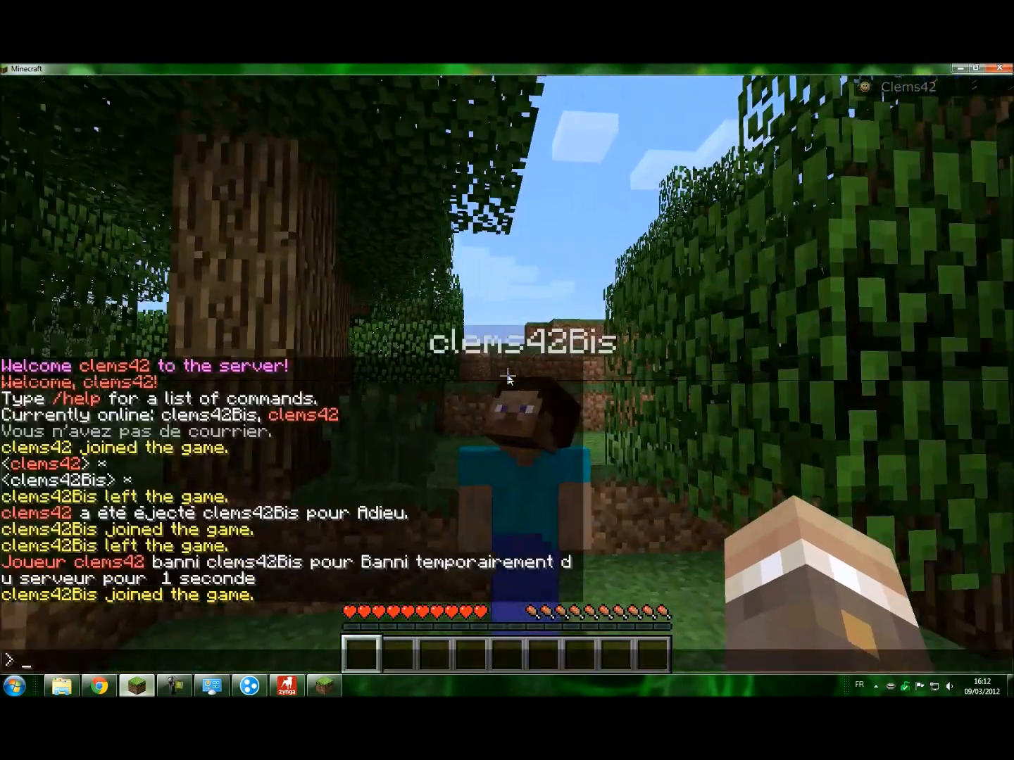
{"action": "type", "text": "/ban"}
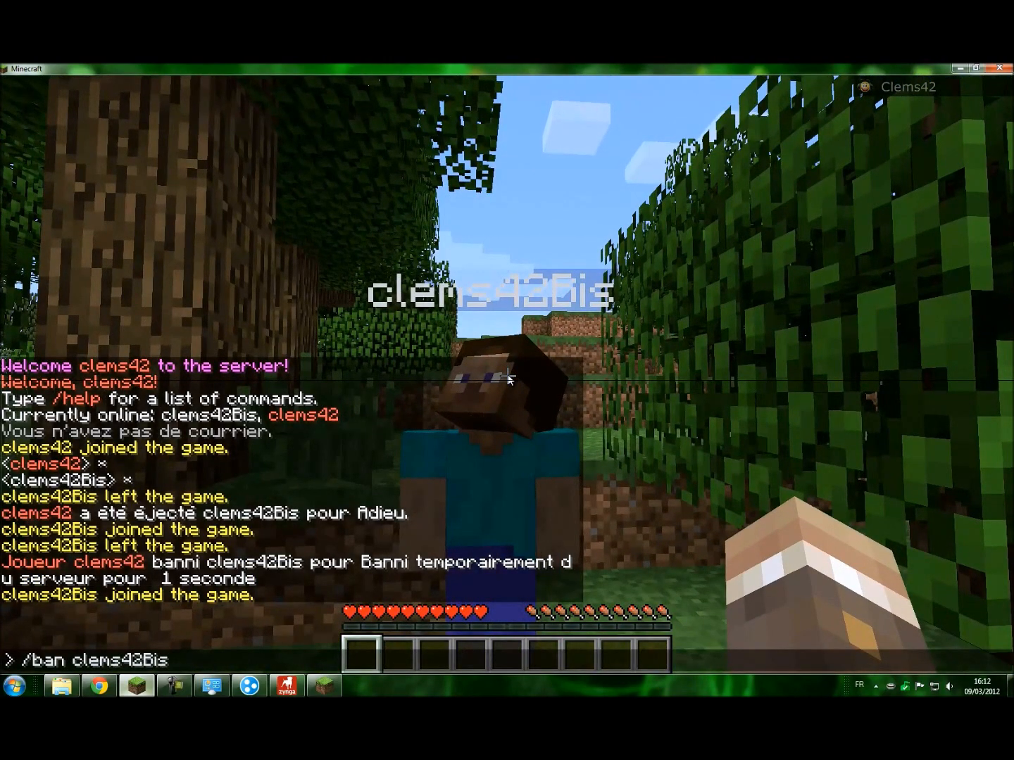
{"action": "type", "text": "clems42Bis Good bye"}
{"action": "key", "text": "Return"}
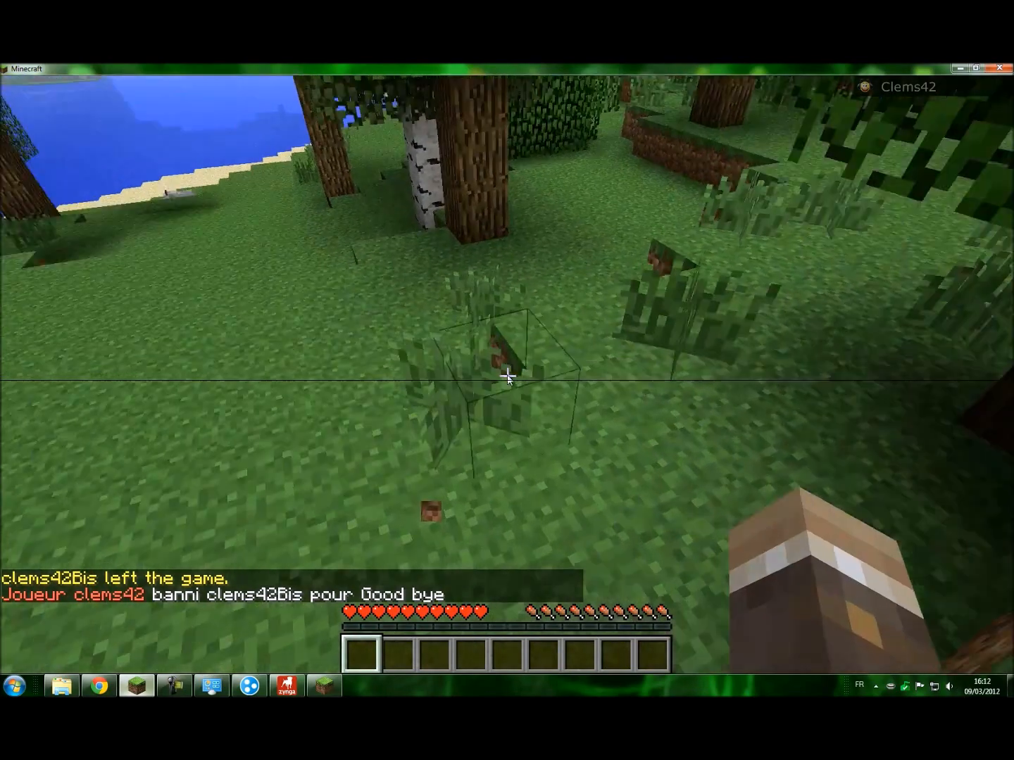
Switch to the second client, try to rejoin the last server entry and leave the disconnection screen.
{"action": "key", "text": "Escape"}
{"action": "left_click", "coordinate": [576, 478]}
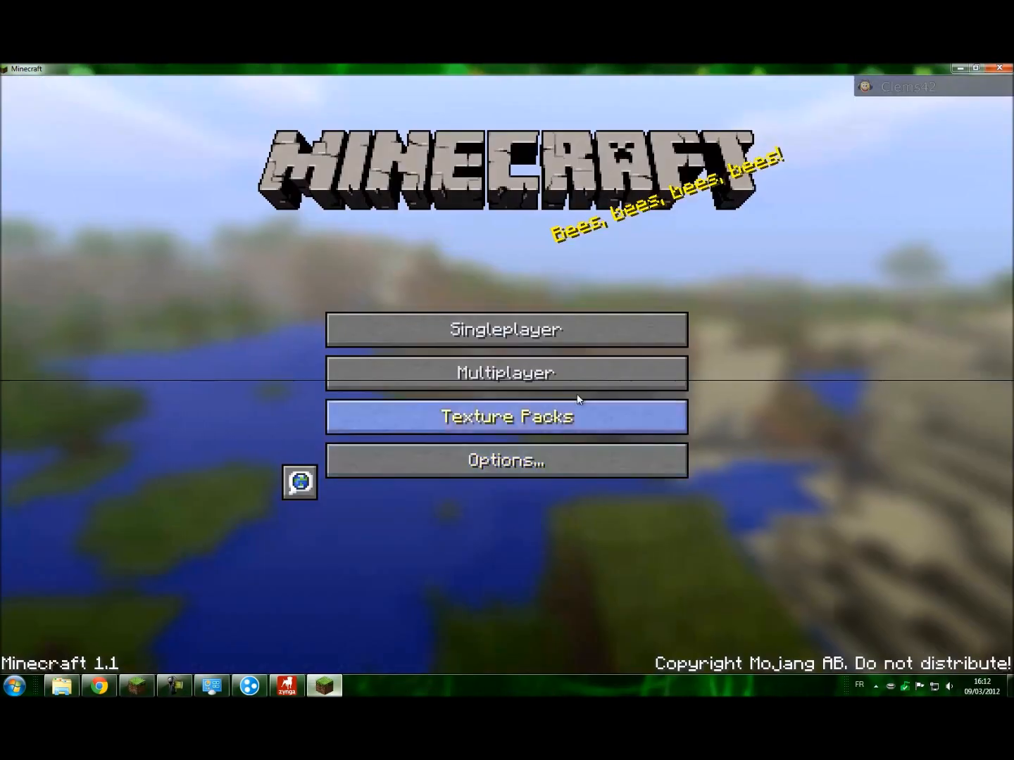
{"action": "left_click", "coordinate": [576, 388]}
{"action": "left_click", "coordinate": [536, 503]}
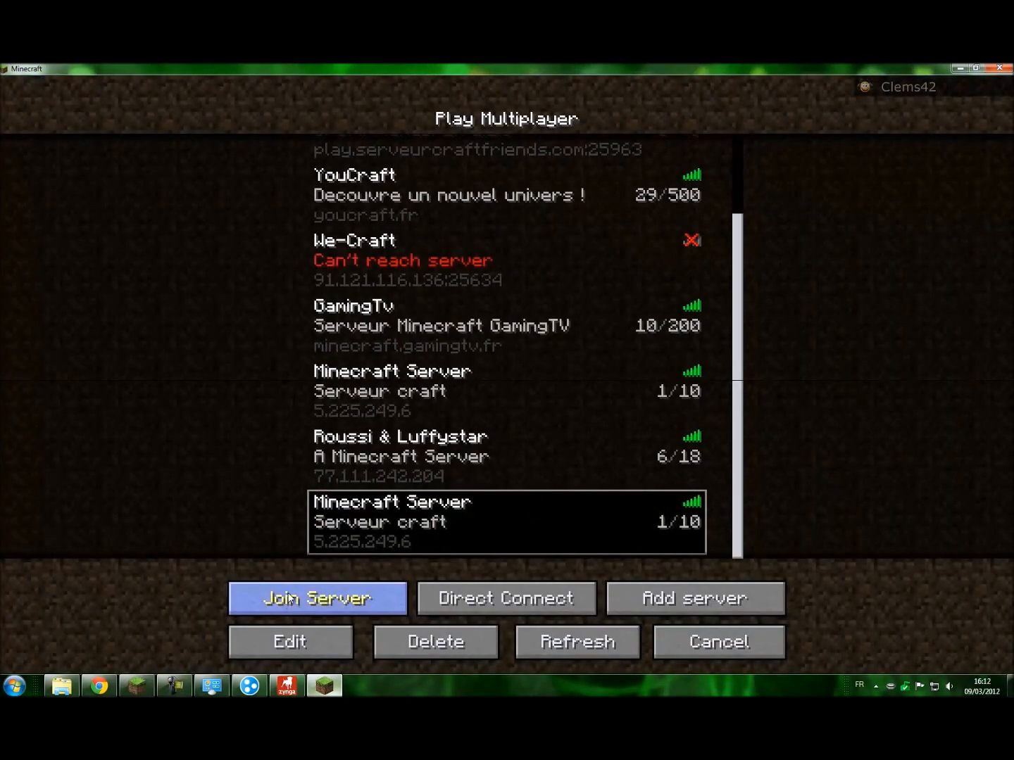
{"action": "left_click", "coordinate": [288, 599]}
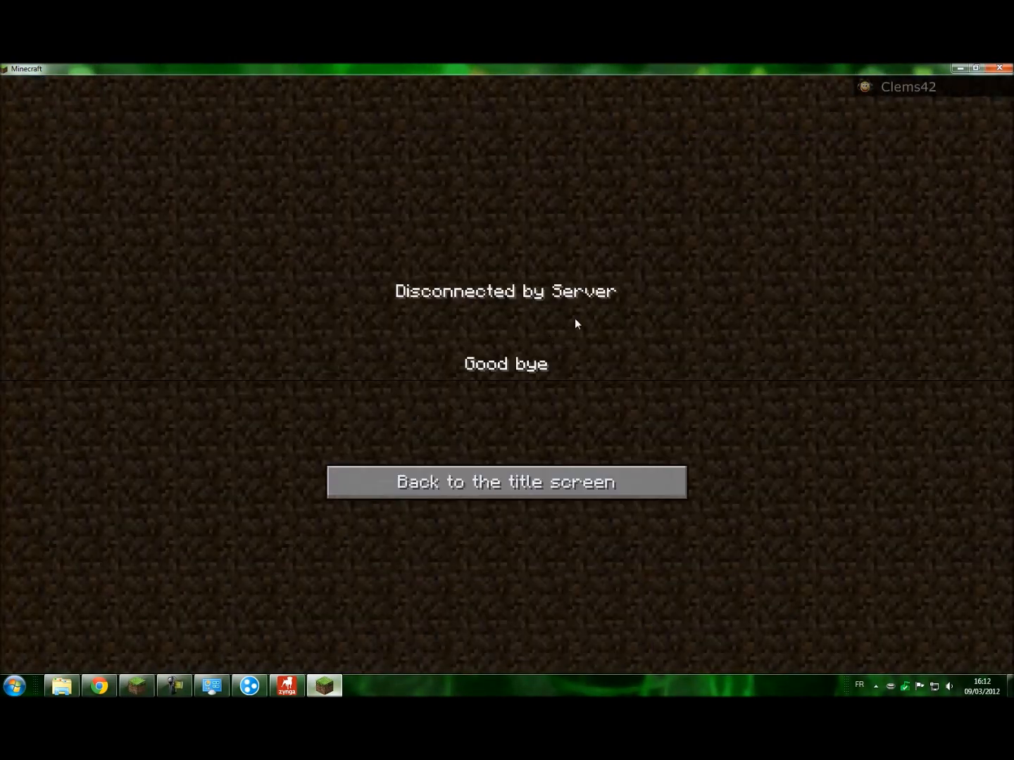
{"action": "left_click", "coordinate": [503, 493]}
{"action": "left_click", "coordinate": [536, 376]}
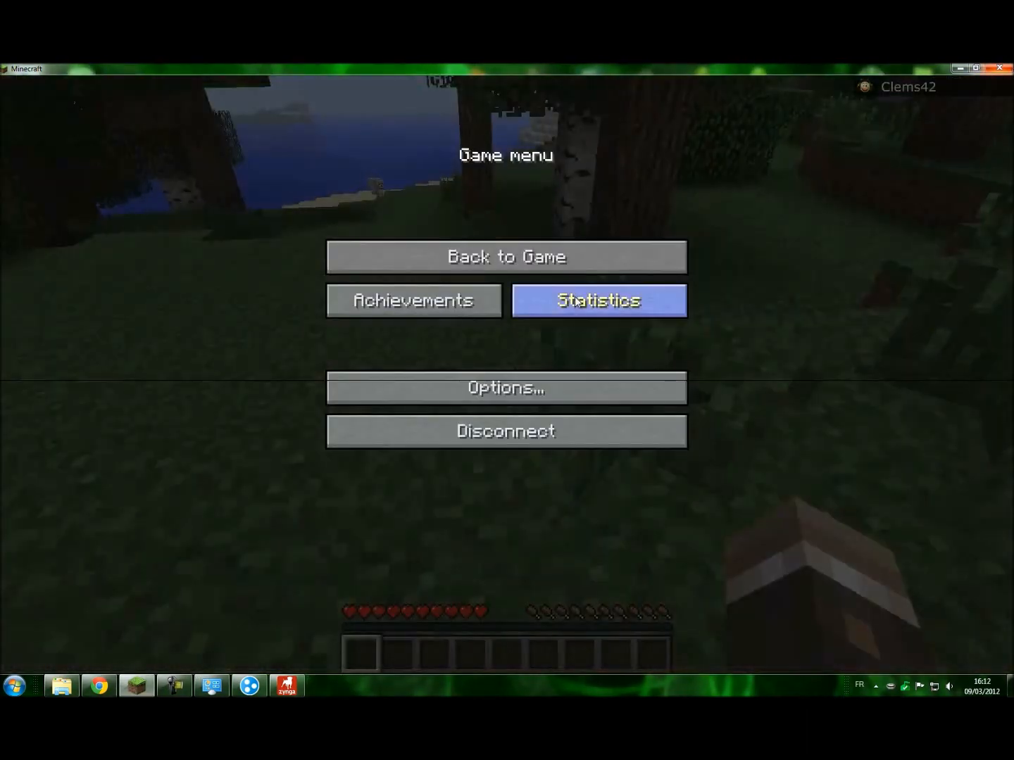
Resume the game in the first client and list the server's plugins with /pl.
{"action": "left_click", "coordinate": [549, 270]}
{"action": "key", "text": "w"}
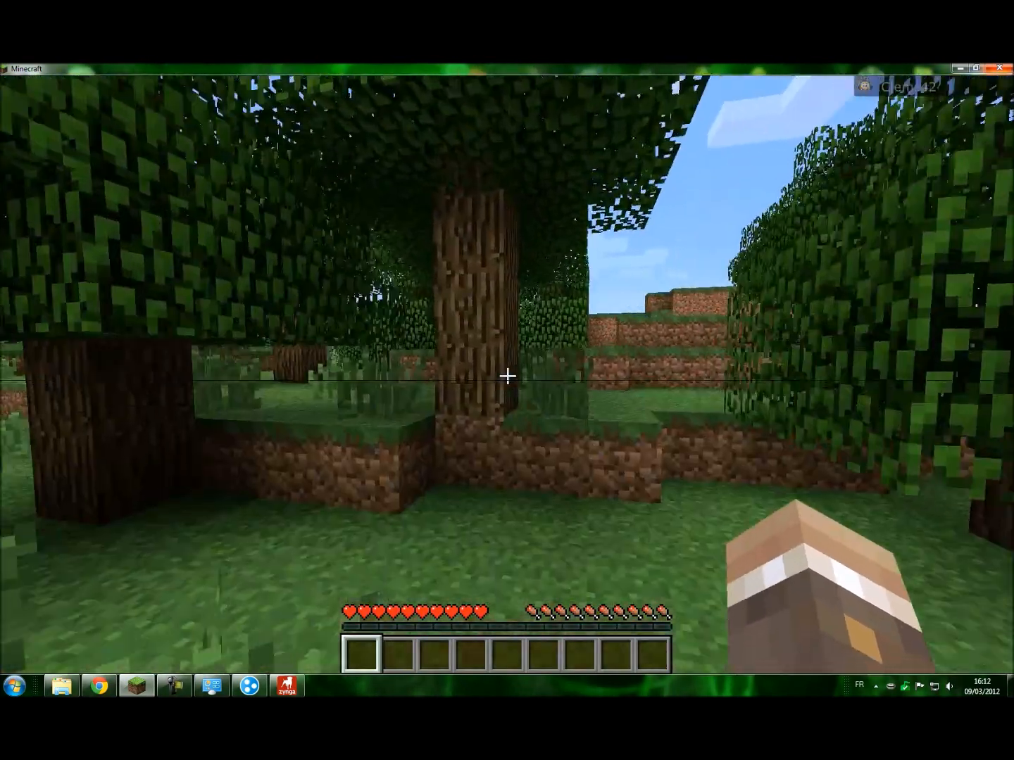
{"action": "type", "text": "ee"}
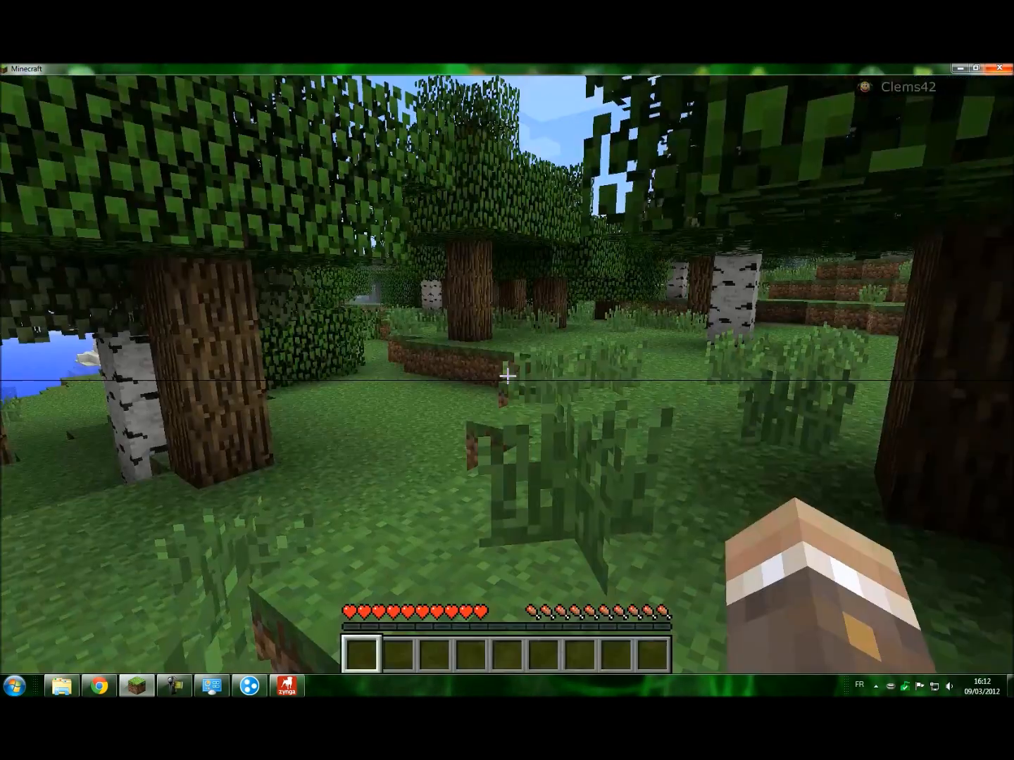
{"action": "type", "text": "t/pl"}
{"action": "key", "text": "Return"}
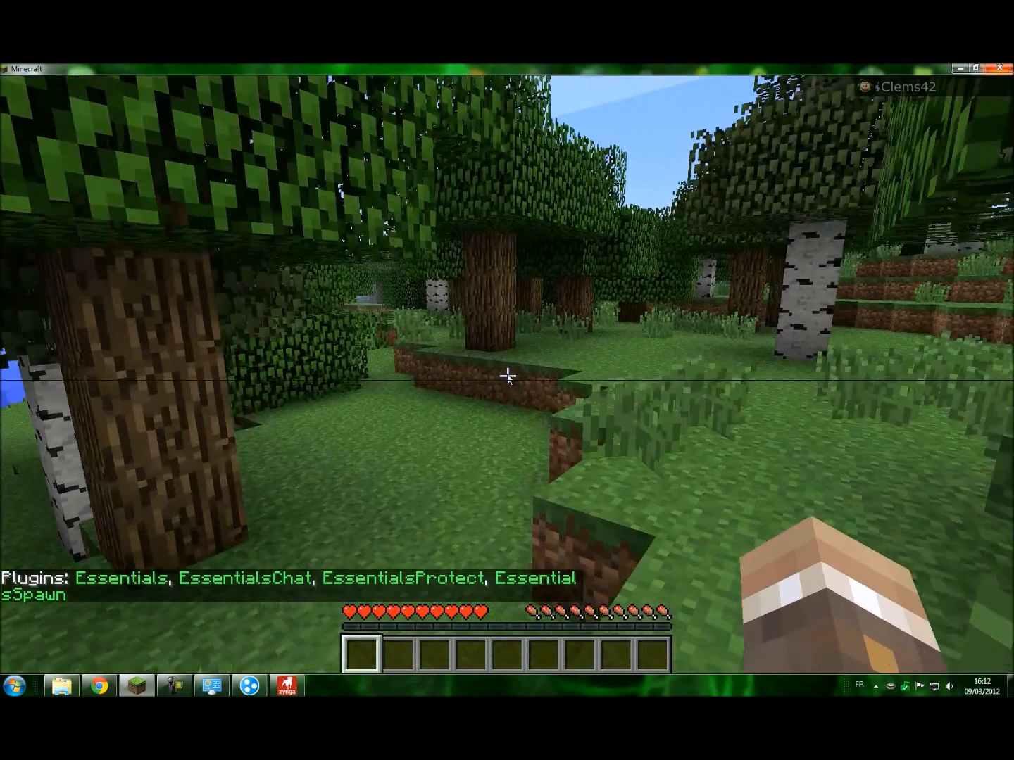
Give the own player a stack of bread with the /i bread command.
{"action": "type", "text": "t/i"}
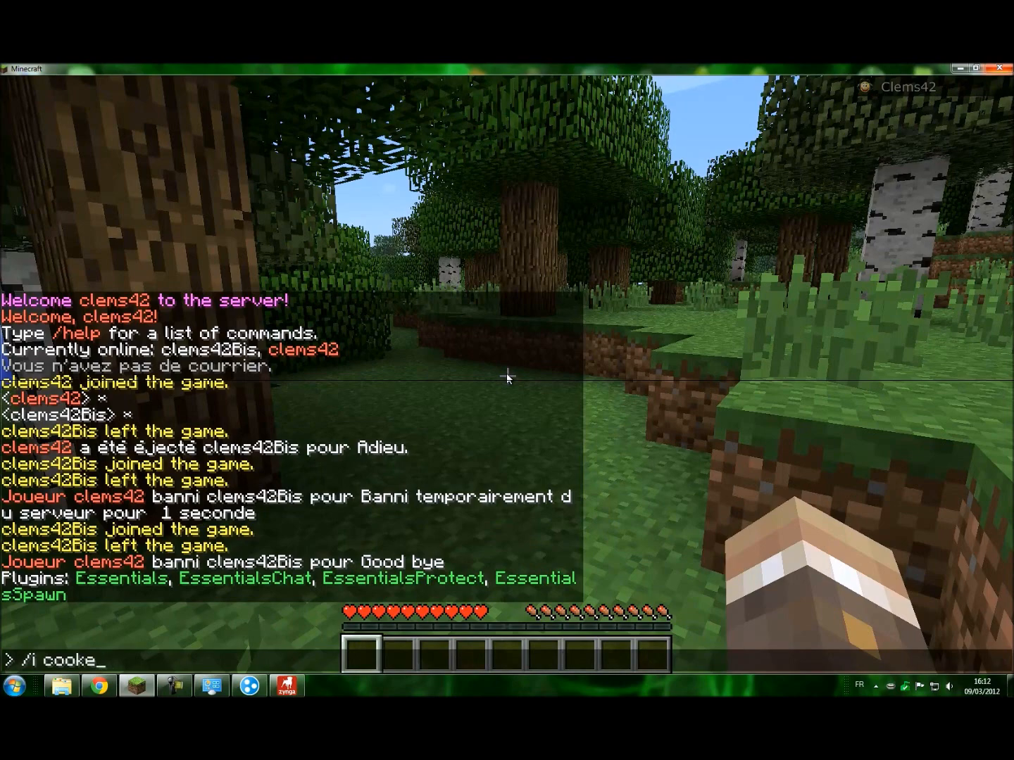
{"action": "type", "text": "bread"}
{"action": "key", "text": "Return"}
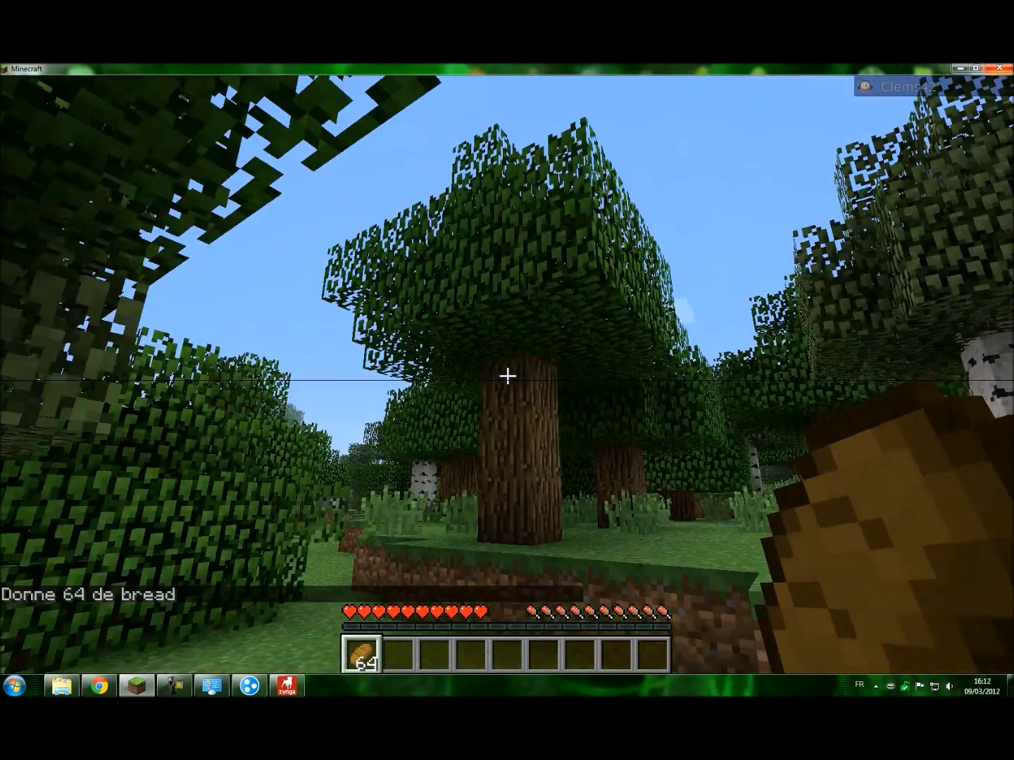
Drop three loaves of bread one by one, and throw the remaining stack out of the inventory.
{"action": "key", "text": "q"}
{"action": "key", "text": "q"}
{"action": "key", "text": "q"}
{"action": "key", "text": "t"}
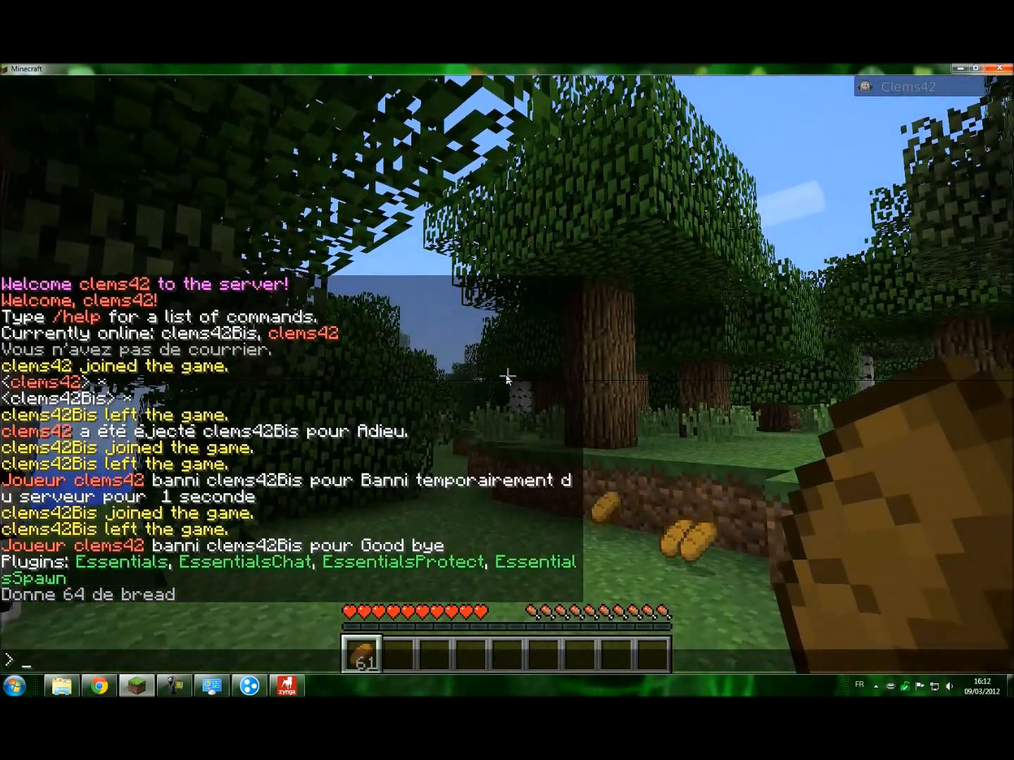
{"action": "key", "text": "Escape"}
{"action": "key", "text": "e"}
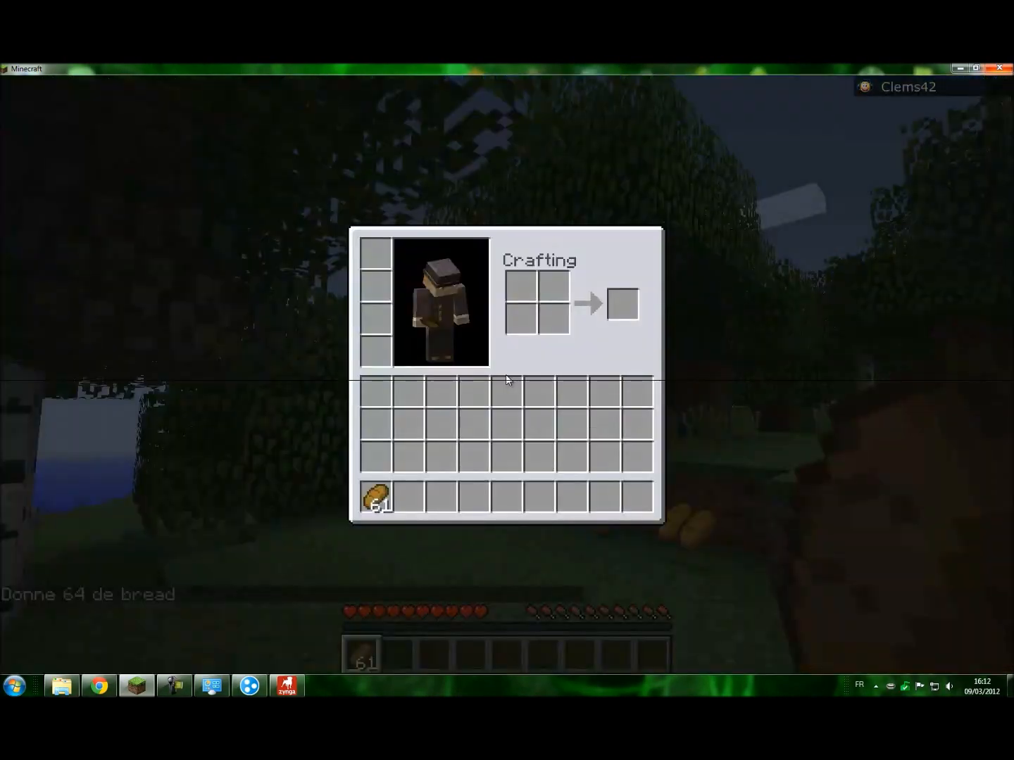
{"action": "key", "text": "e"}
{"action": "key", "text": "e"}
{"action": "left_click", "coordinate": [372, 499]}
{"action": "left_click", "coordinate": [355, 583]}
{"action": "type", "text": "e"}
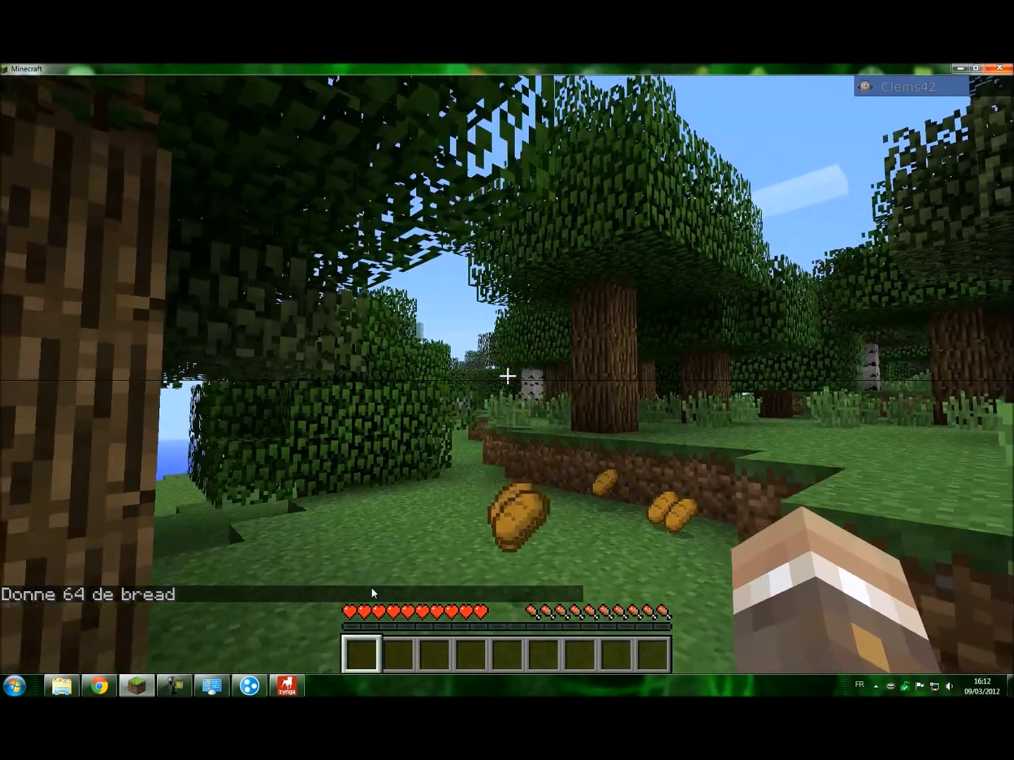
Show the first page of server commands with /help and try the // command.
{"action": "type", "text": "t/help"}
{"action": "key", "text": "Return"}
{"action": "key", "text": "t"}
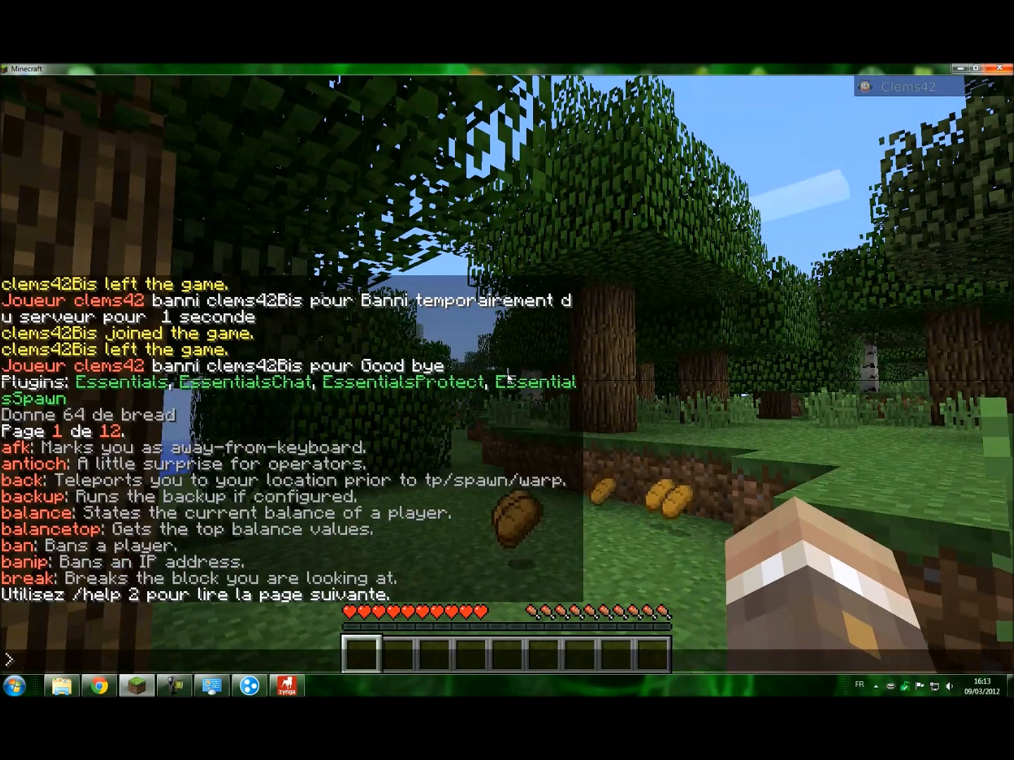
{"action": "type", "text": "//"}
{"action": "key", "text": "Return"}
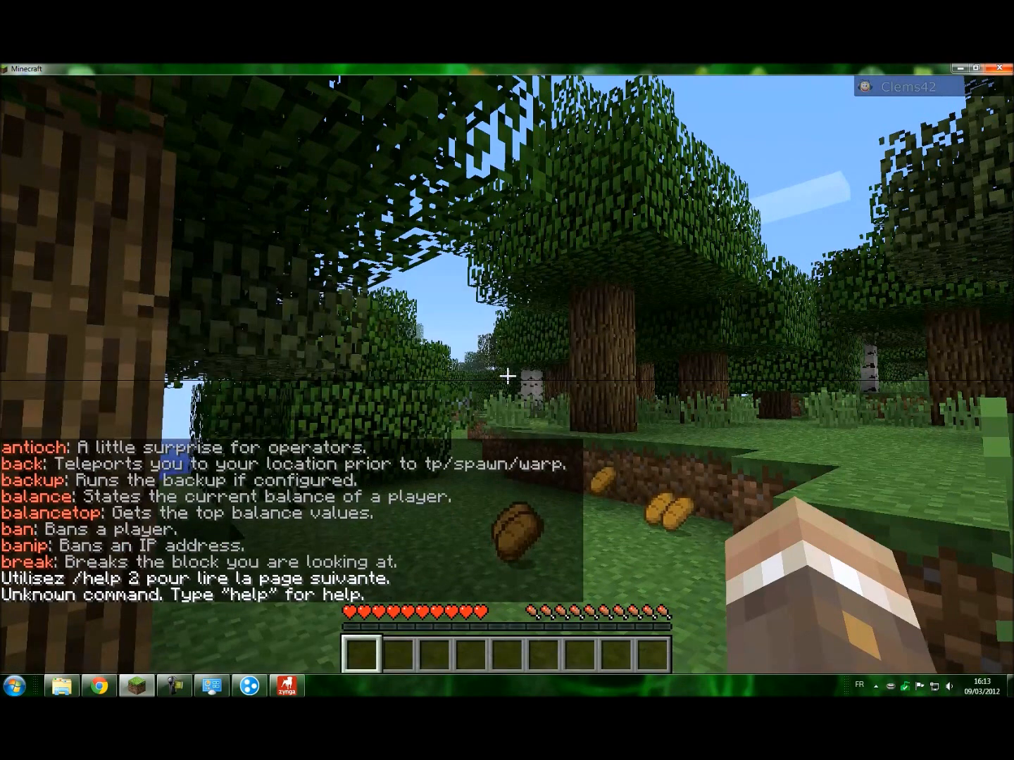
Check the player's balance with the /money command.
{"action": "key", "text": "t"}
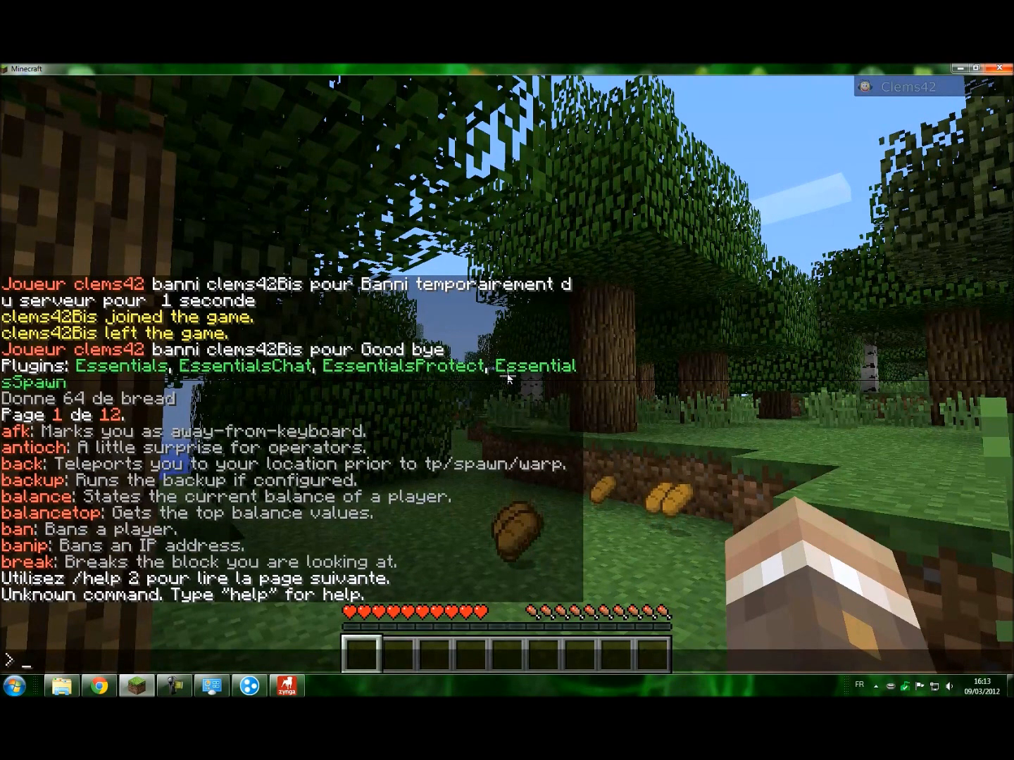
{"action": "type", "text": "/money"}
{"action": "key", "text": "Return"}
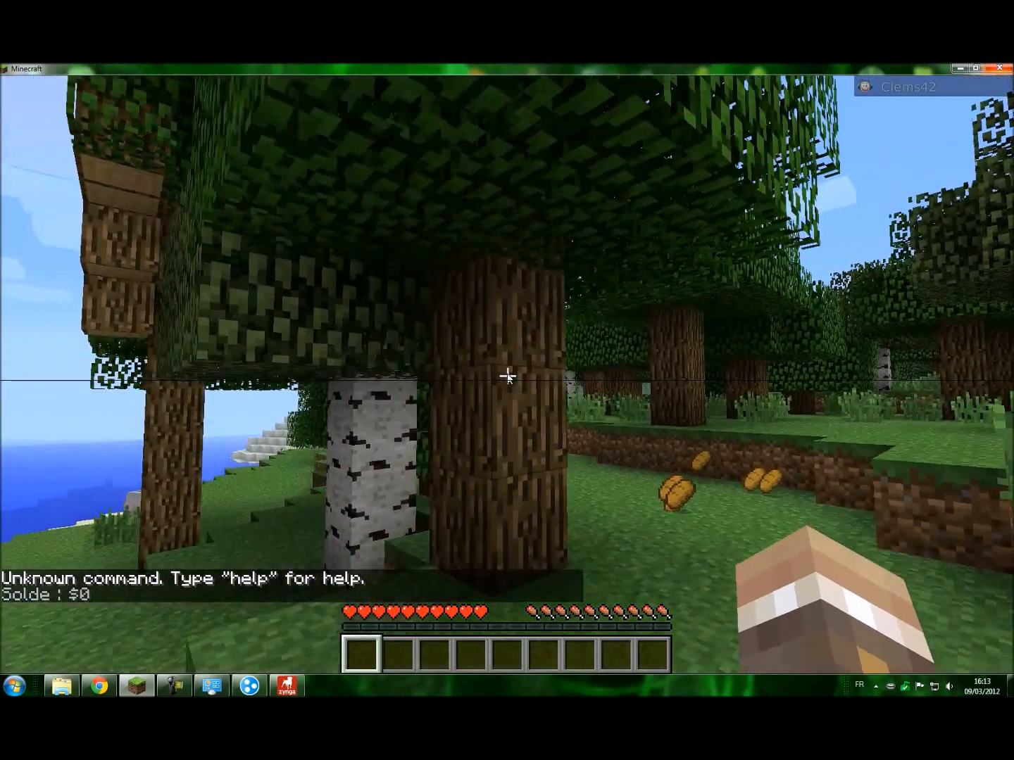
{"action": "key", "text": "t"}
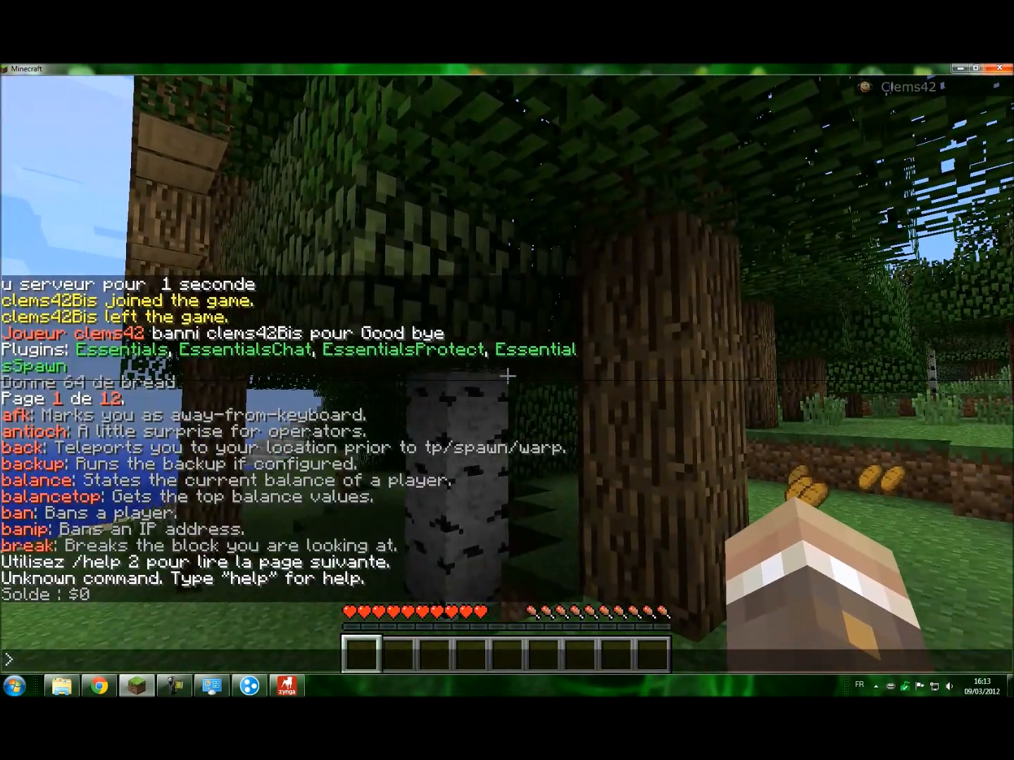
{"action": "key", "text": "Escape"}
{"action": "key", "text": "t"}
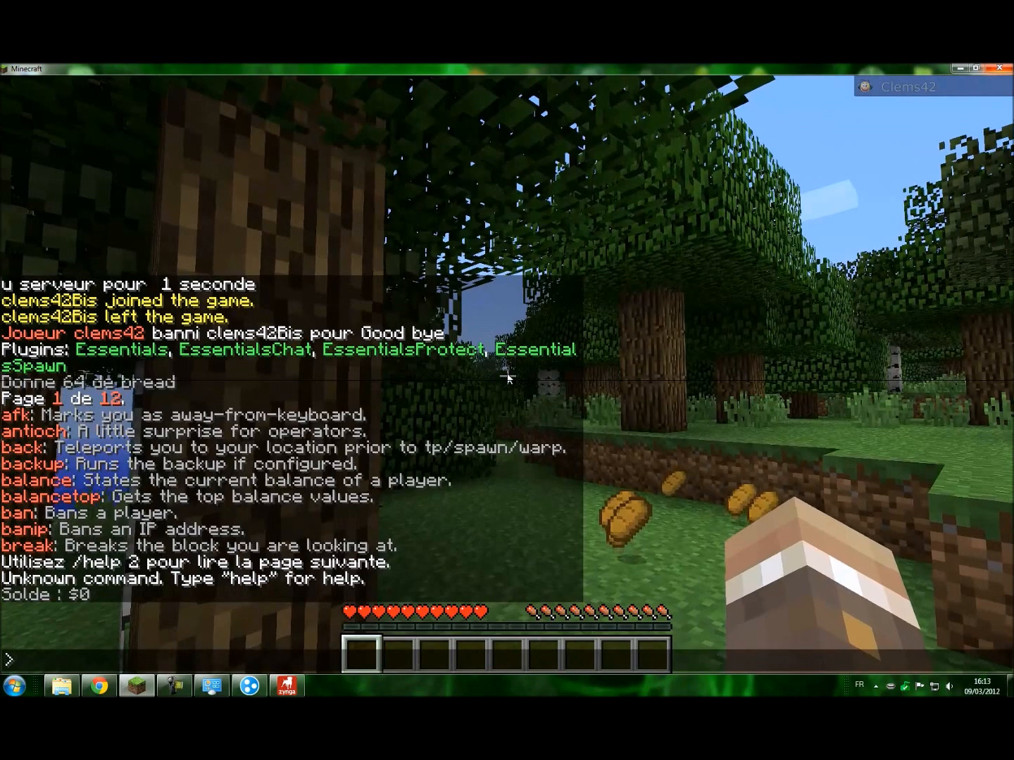
{"action": "key", "text": "Escape"}
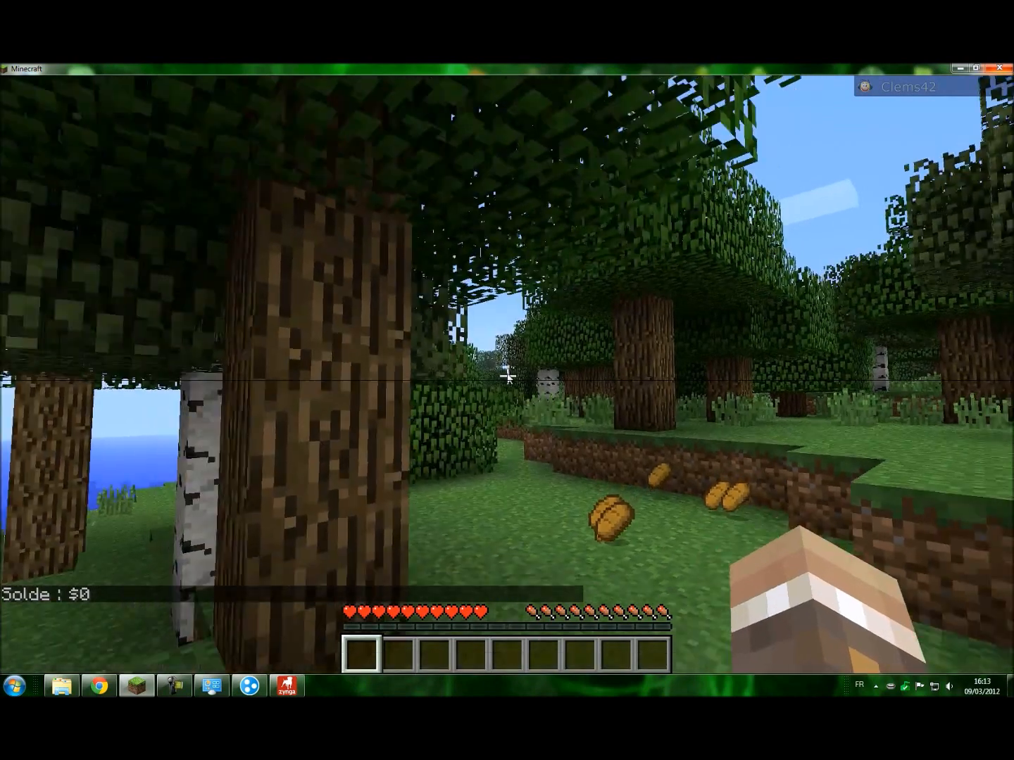
{"action": "key", "text": "t"}
{"action": "key", "text": "Escape"}
Give the own player 64 signs and place one on the grass with the text &3 :D.
{"action": "key", "text": "slash"}
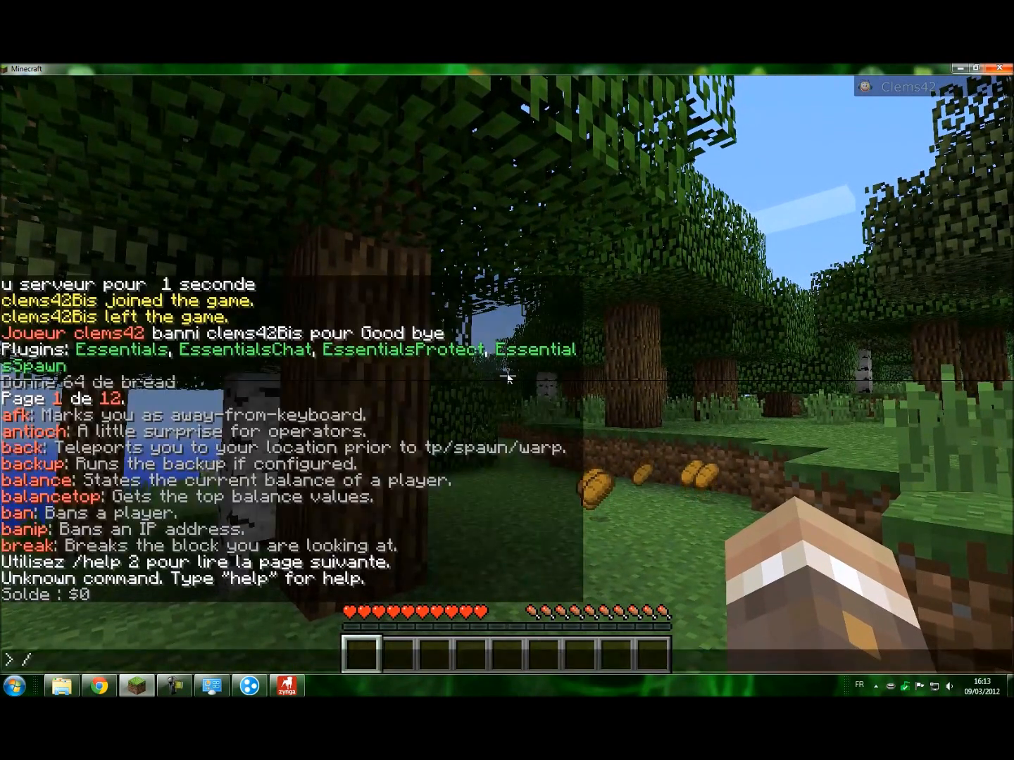
{"action": "key", "text": "Return"}
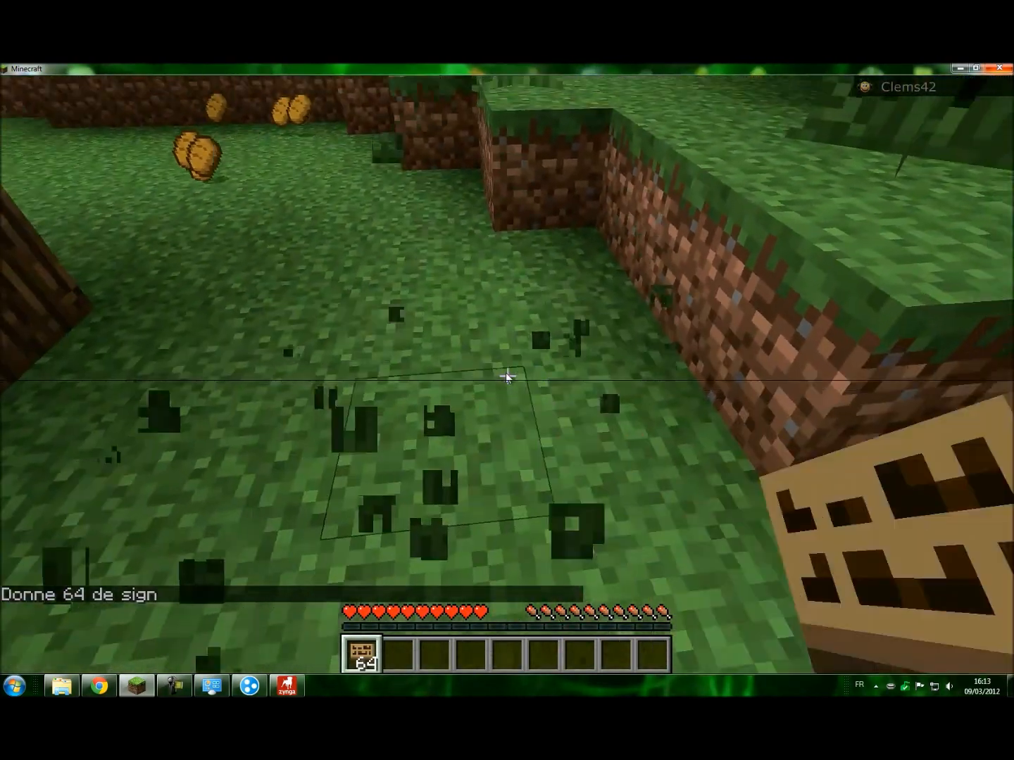
{"action": "right_click", "coordinate": [507, 377]}
{"action": "type", "text": "&3 :D"}
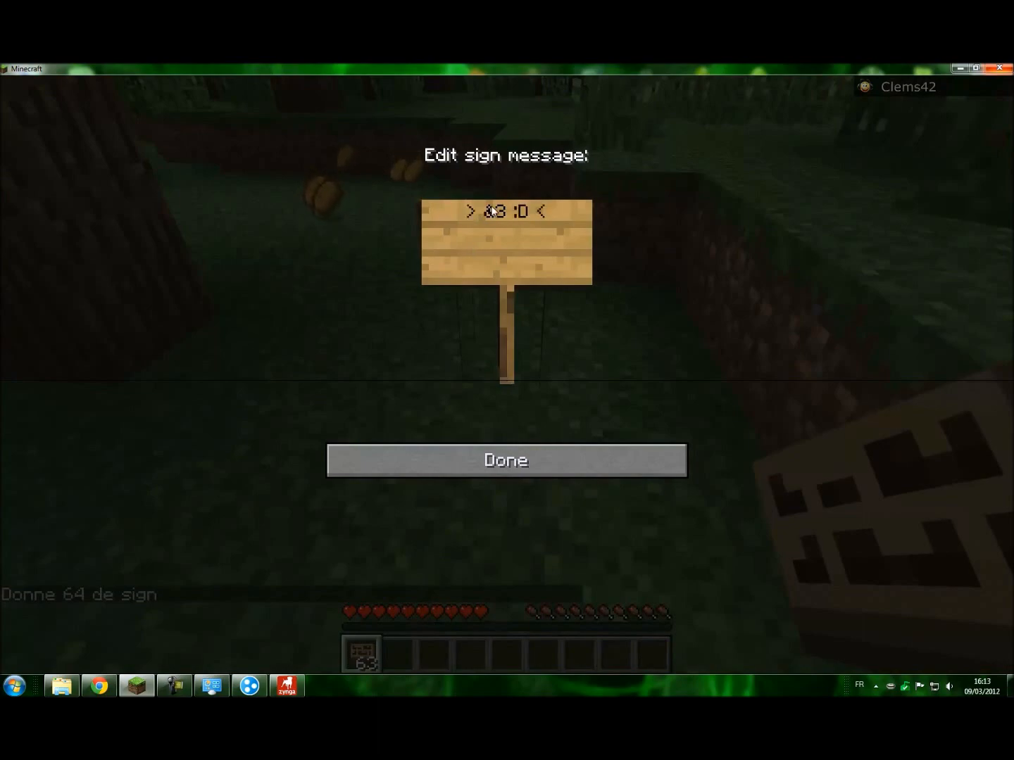
{"action": "left_click", "coordinate": [474, 460]}
{"action": "scroll", "coordinate": [507, 376], "scroll_direction": "down", "scroll_amount": 3}
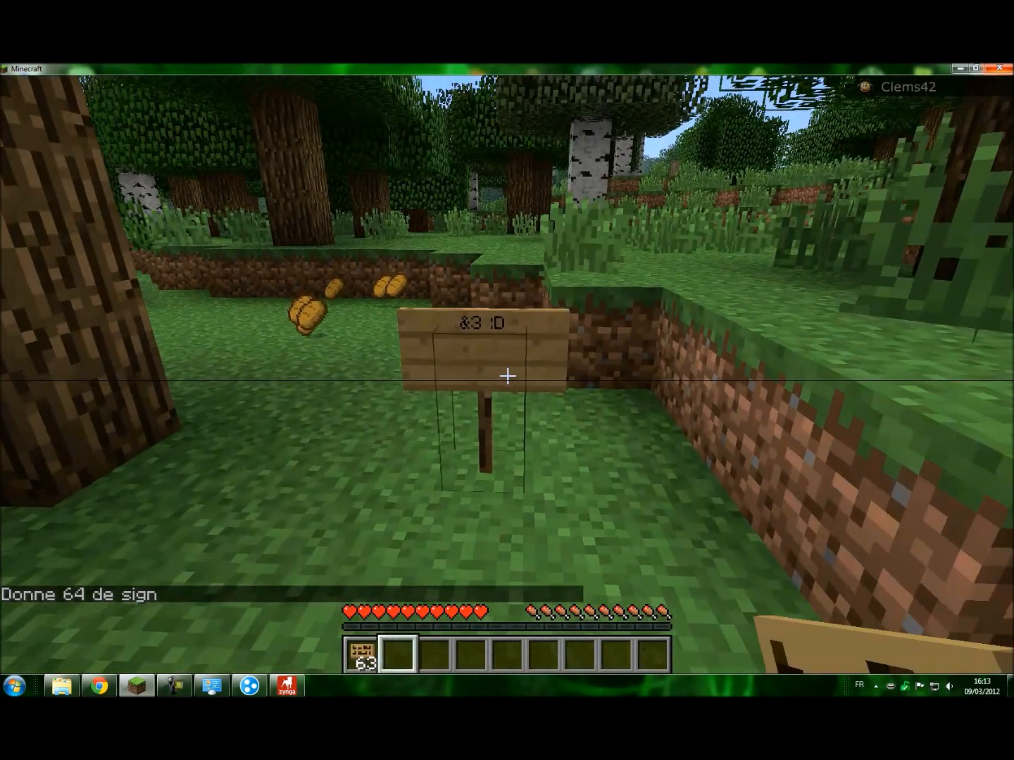
Break the placed sign and pick it up from the grass.
{"action": "key", "text": "w"}
{"action": "key", "text": "s"}
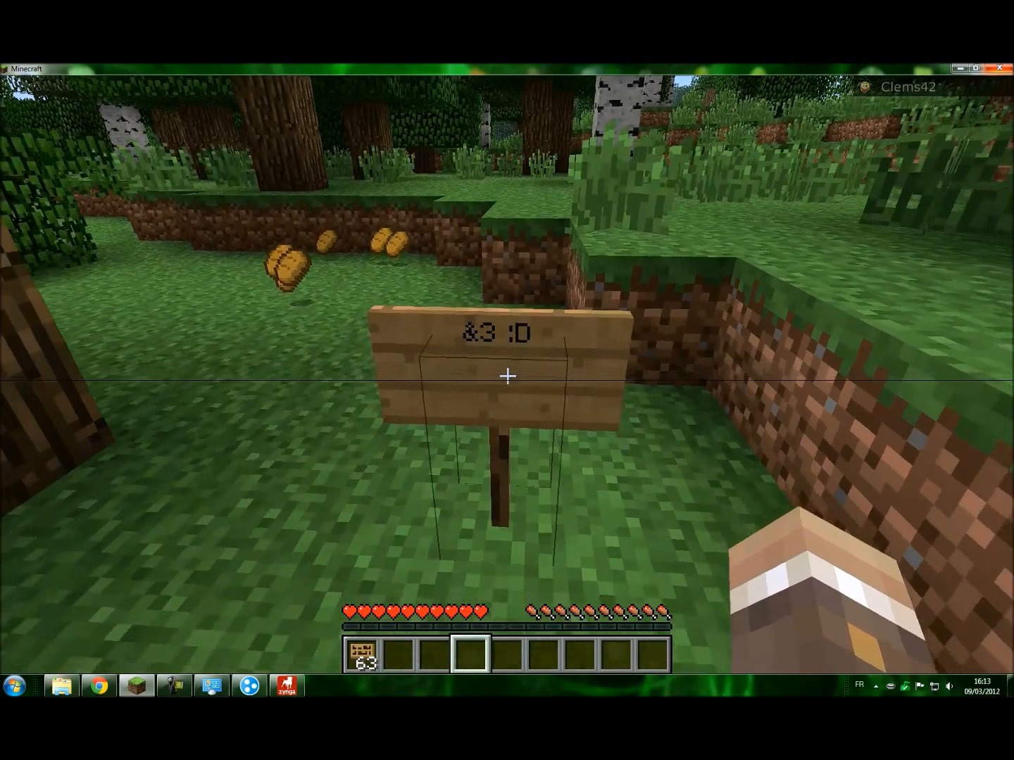
{"action": "key", "text": "w"}
{"action": "left_click", "coordinate": [507, 377]}
{"action": "left_click", "coordinate": [507, 376]}
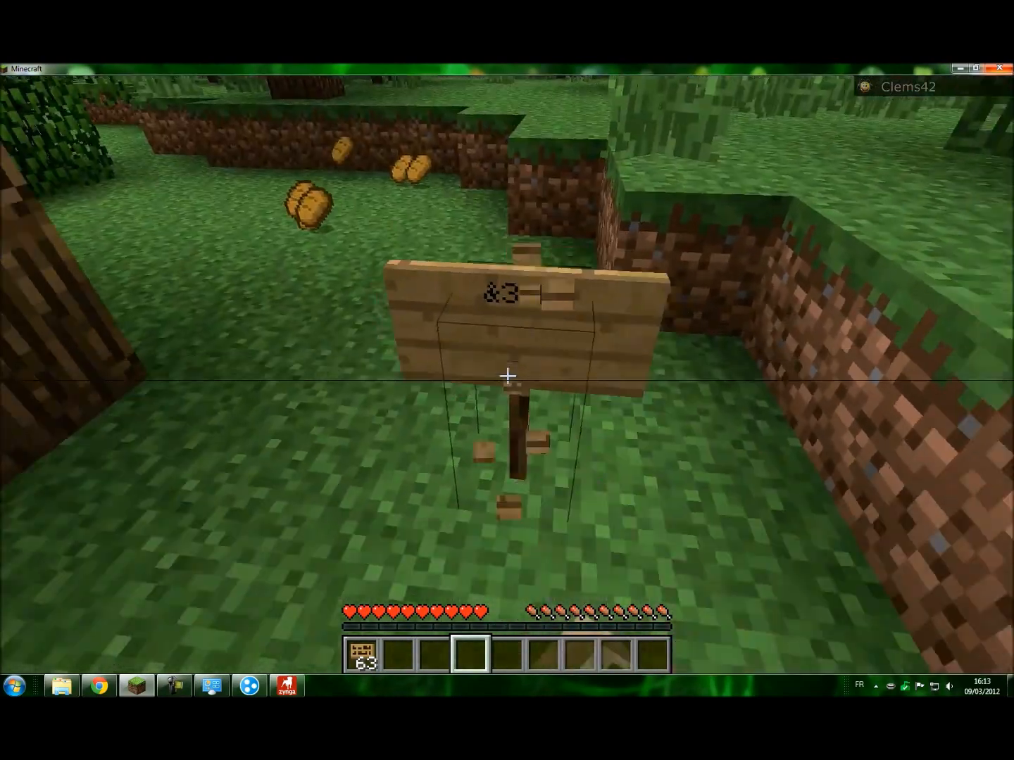
{"action": "key", "text": "w"}
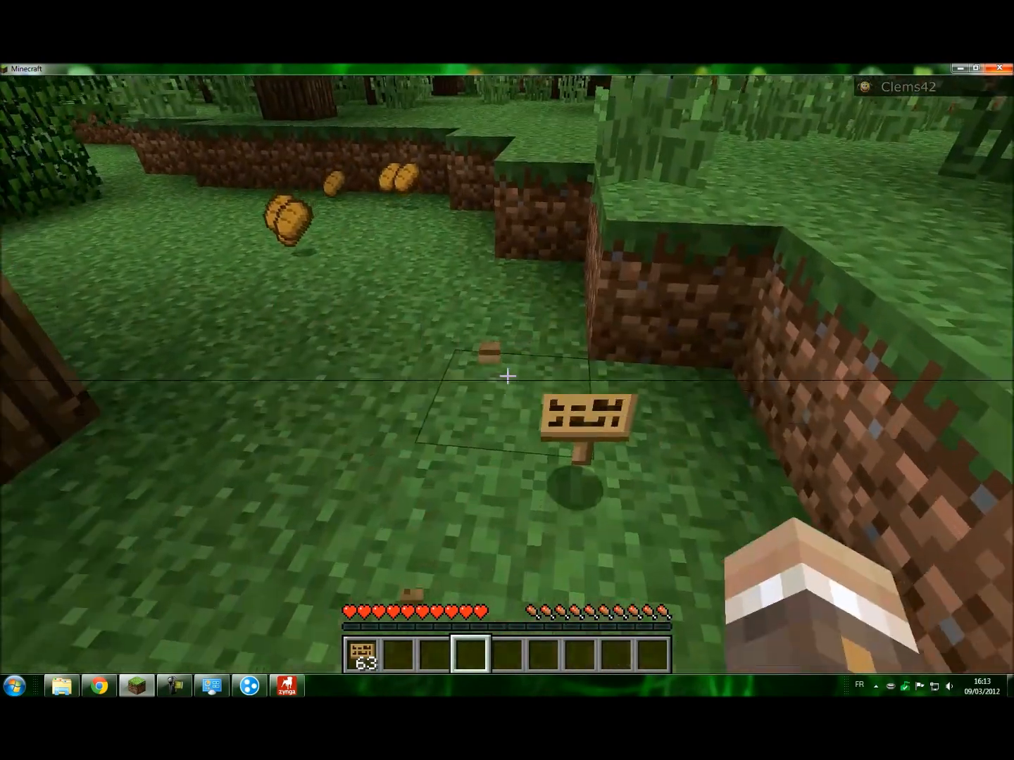
Send two coloured chat messages, &3 xxxxxxxx and &5 xxxxxxxxxxxx.
{"action": "key", "text": "t"}
{"action": "type", "text": "&3 xxxxxxxx"}
{"action": "key", "text": "Return"}
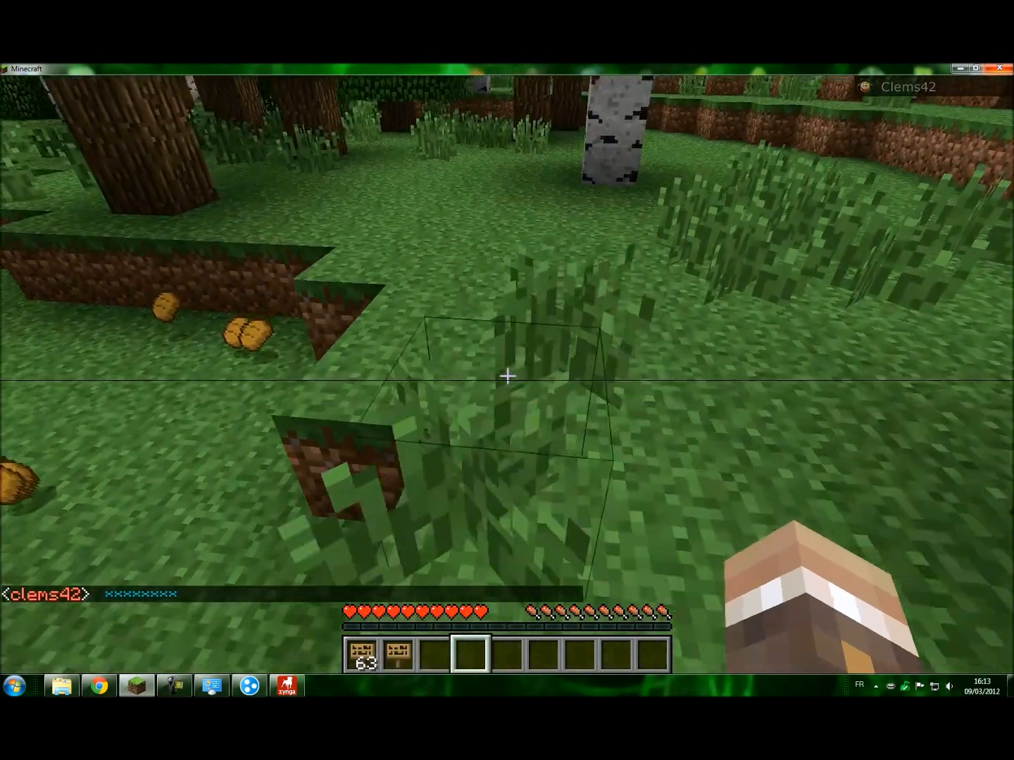
{"action": "key", "text": "t"}
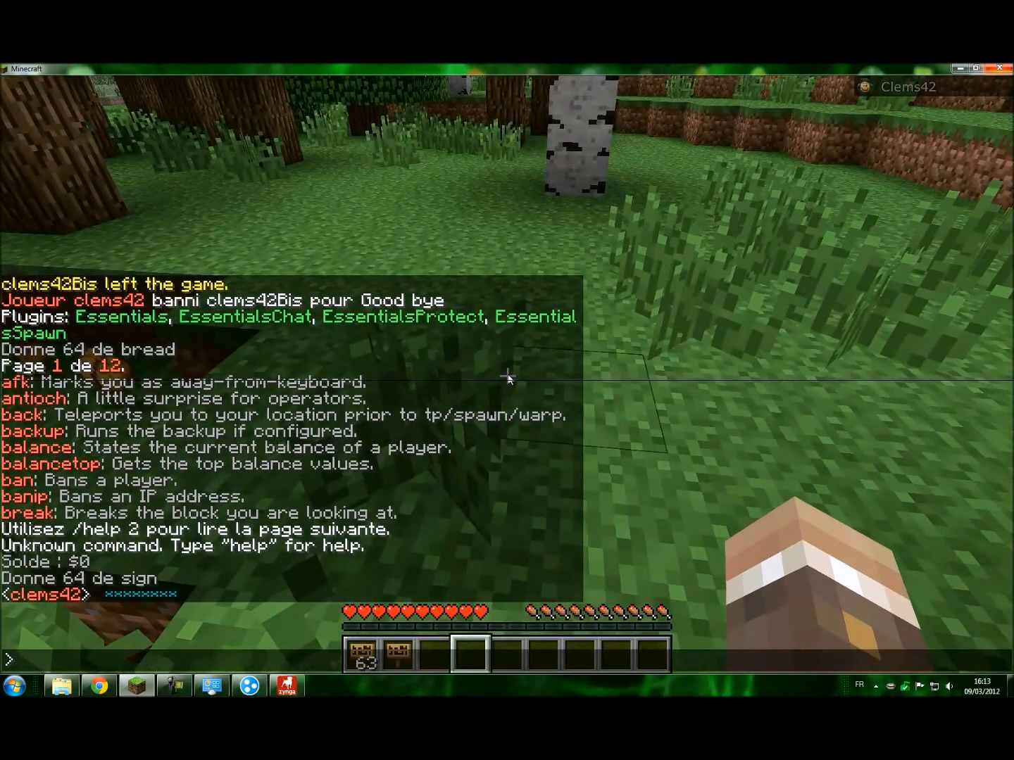
{"action": "type", "text": "&5 xxxxxxxxxxxx"}
{"action": "key", "text": "Return"}
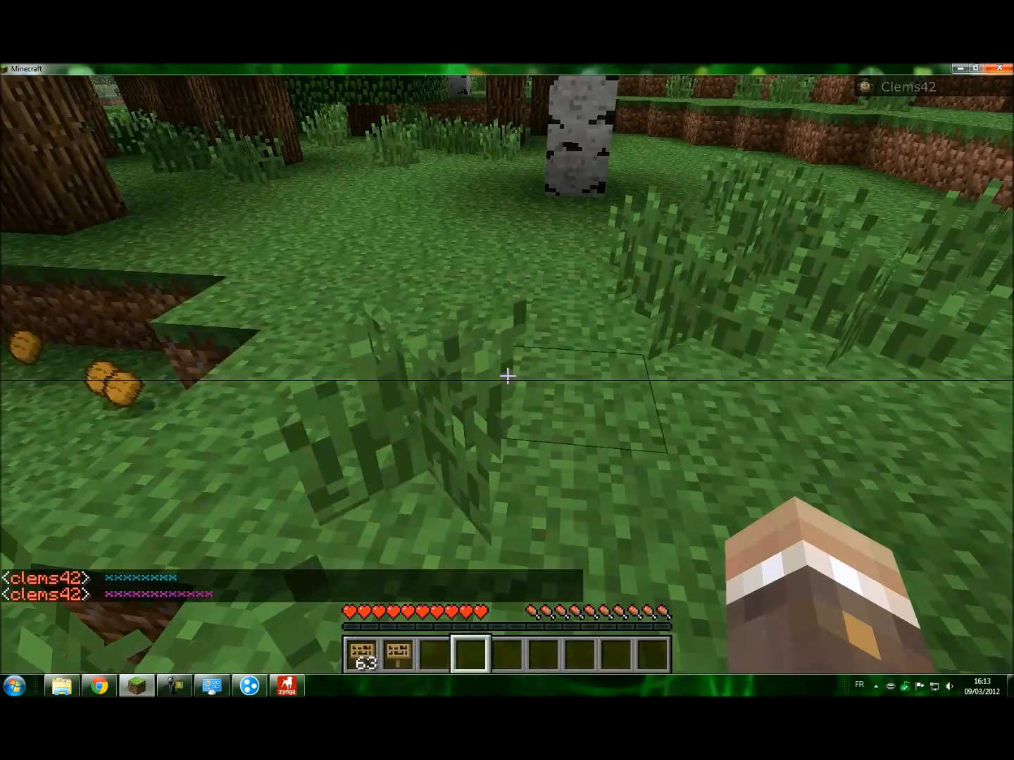
List the server's installed plugins with the /pl command.
{"action": "type", "text": "t/pl"}
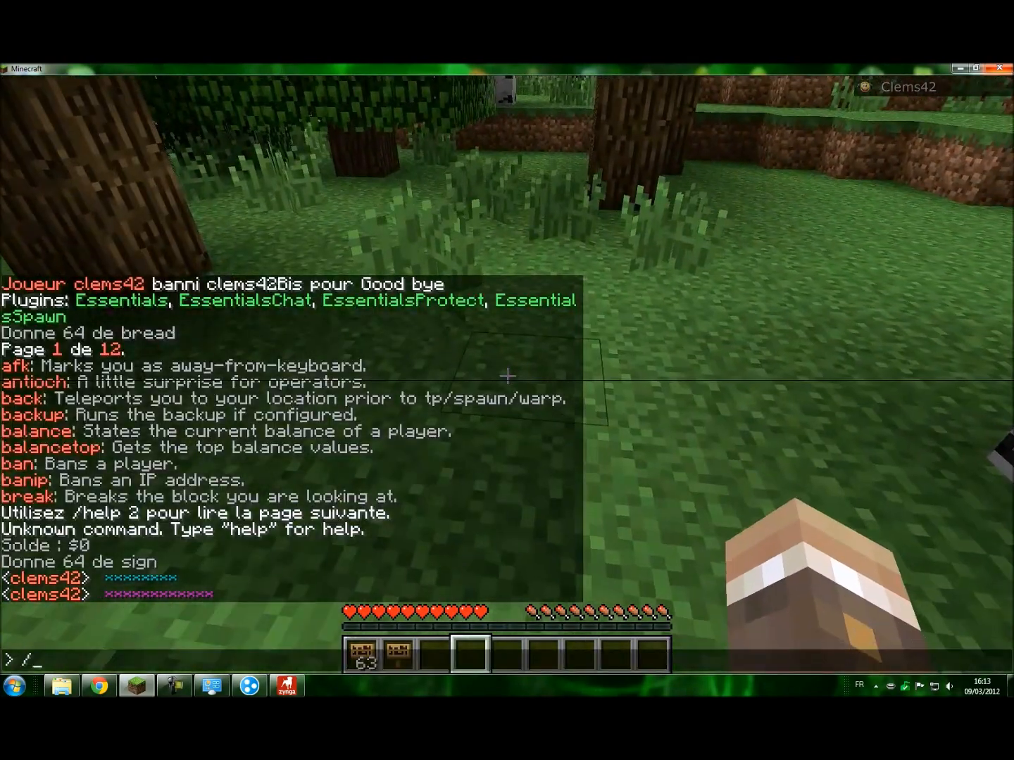
{"action": "key", "text": "Return"}
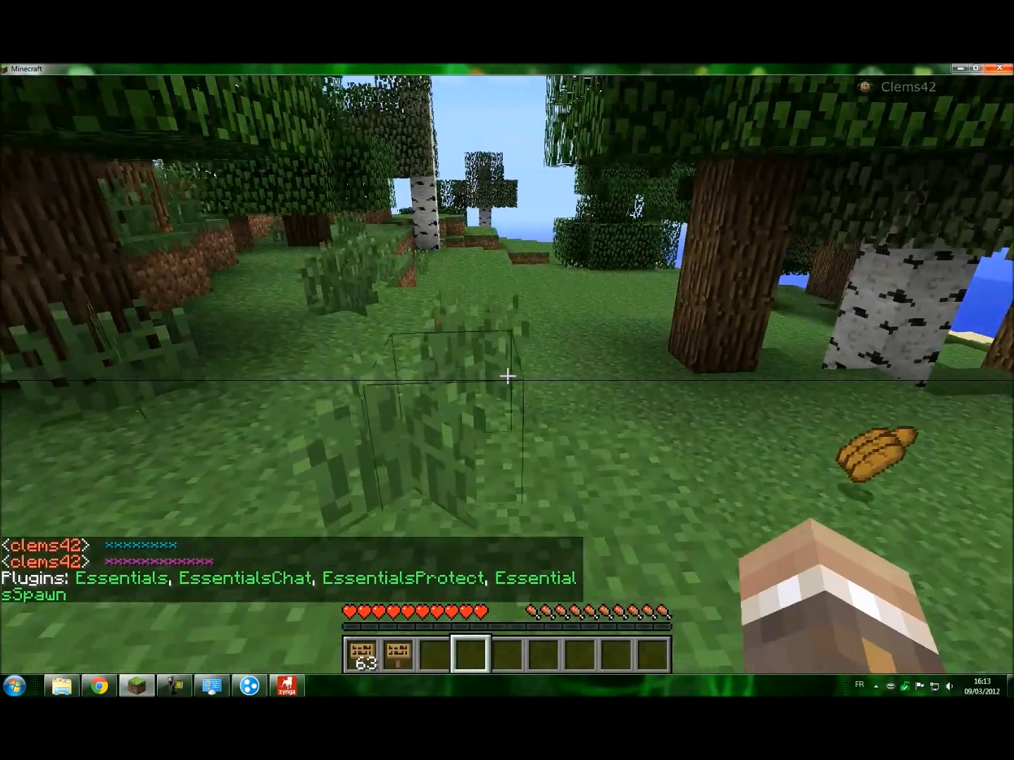
Place a sign on the grass with its text left blank and check who owns its protection.
{"action": "scroll", "coordinate": [507, 380], "scroll_direction": "up", "scroll_amount": 3}
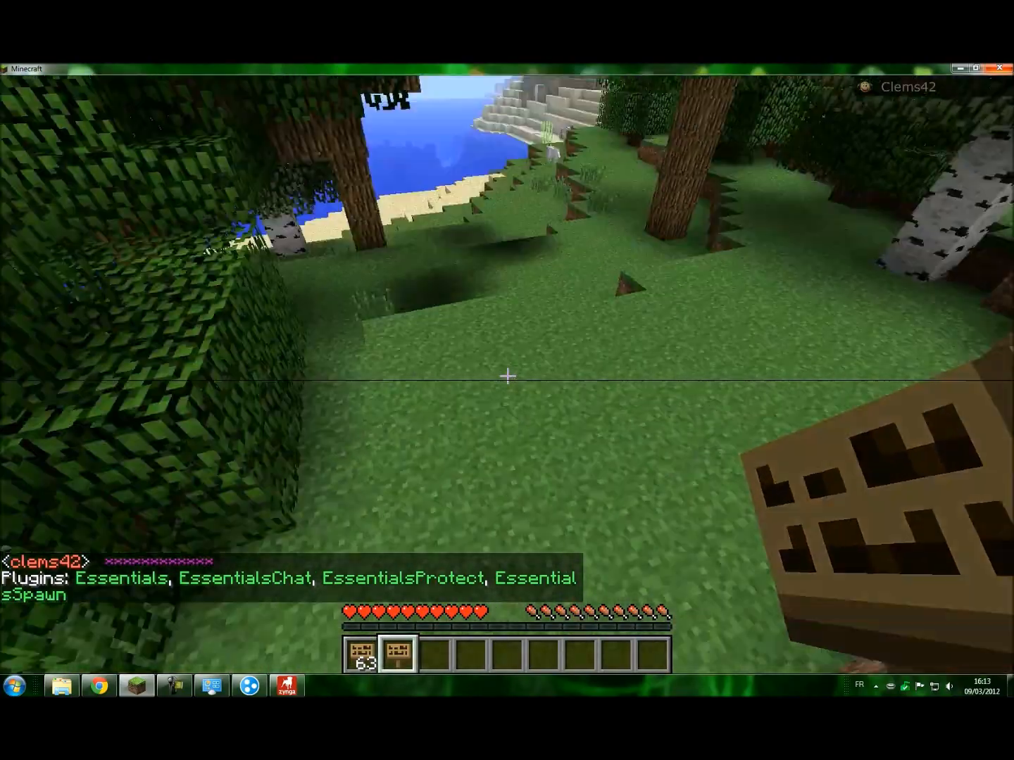
{"action": "scroll", "coordinate": [507, 377], "scroll_direction": "down", "scroll_amount": 1}
{"action": "right_click", "coordinate": [507, 377]}
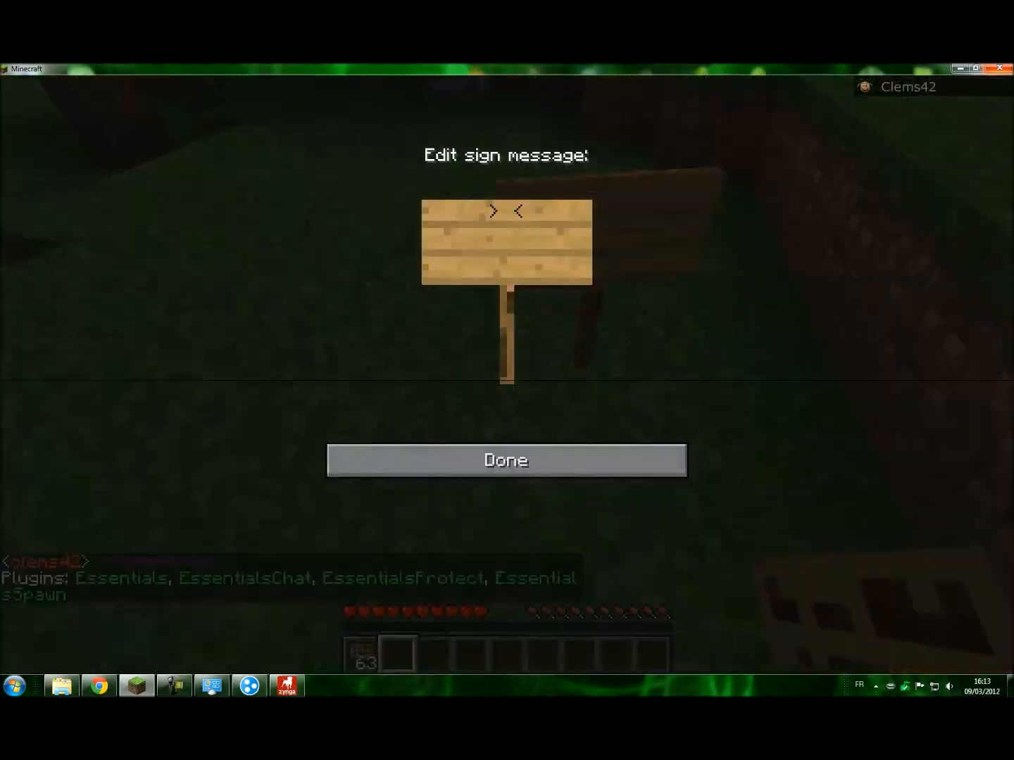
{"action": "left_click", "coordinate": [507, 459]}
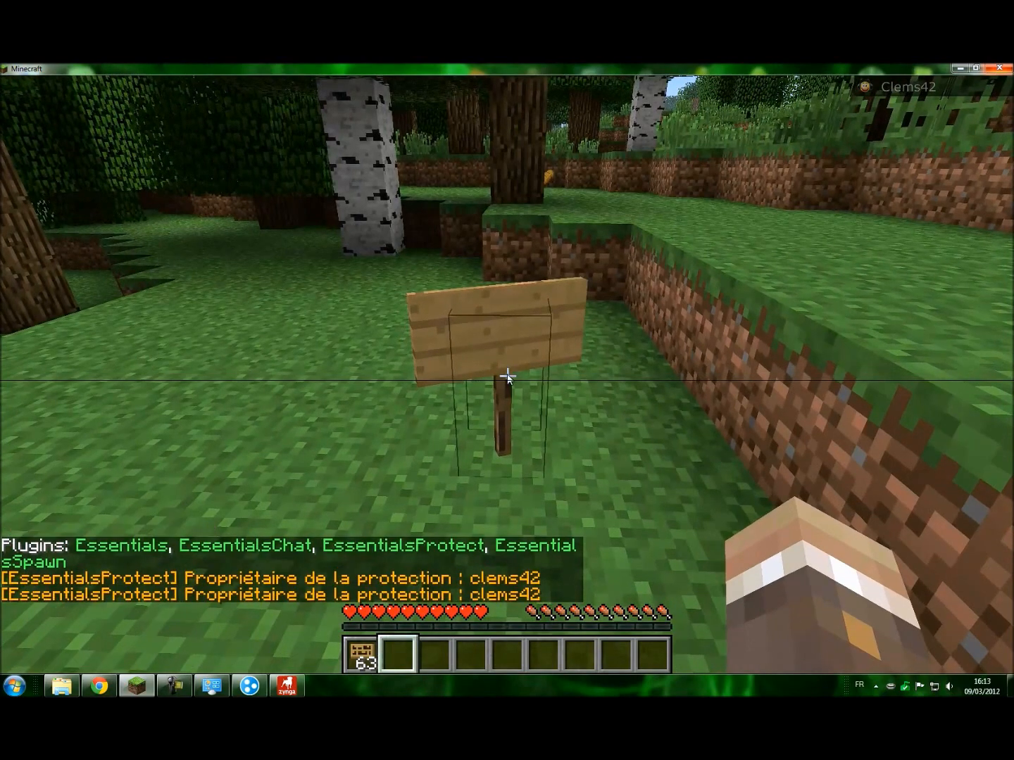
{"action": "key", "text": "t"}
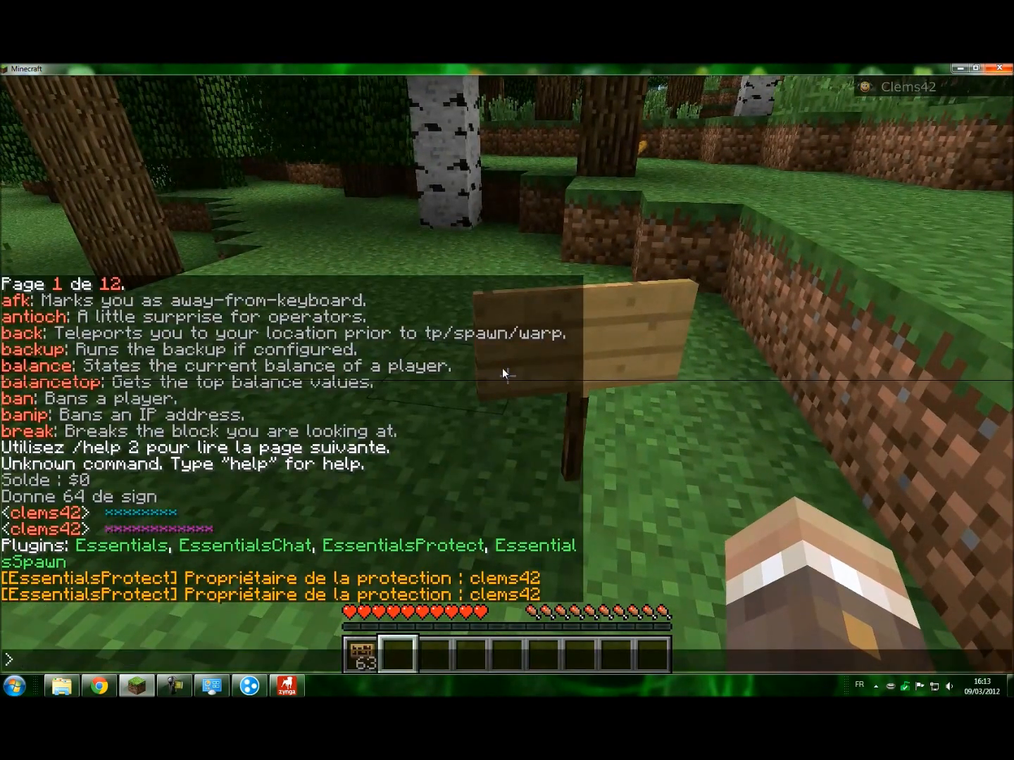
{"action": "key", "text": "Escape"}
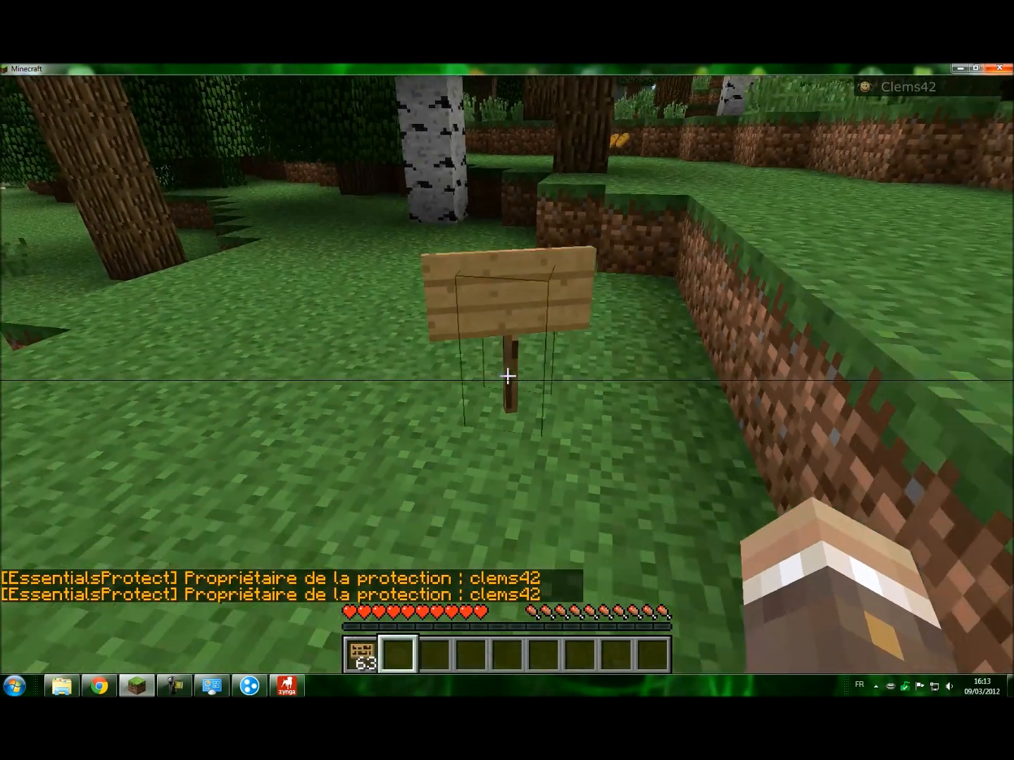
Break the blank sign, pick it up and throw it toward the sea.
{"action": "left_click", "coordinate": [507, 377]}
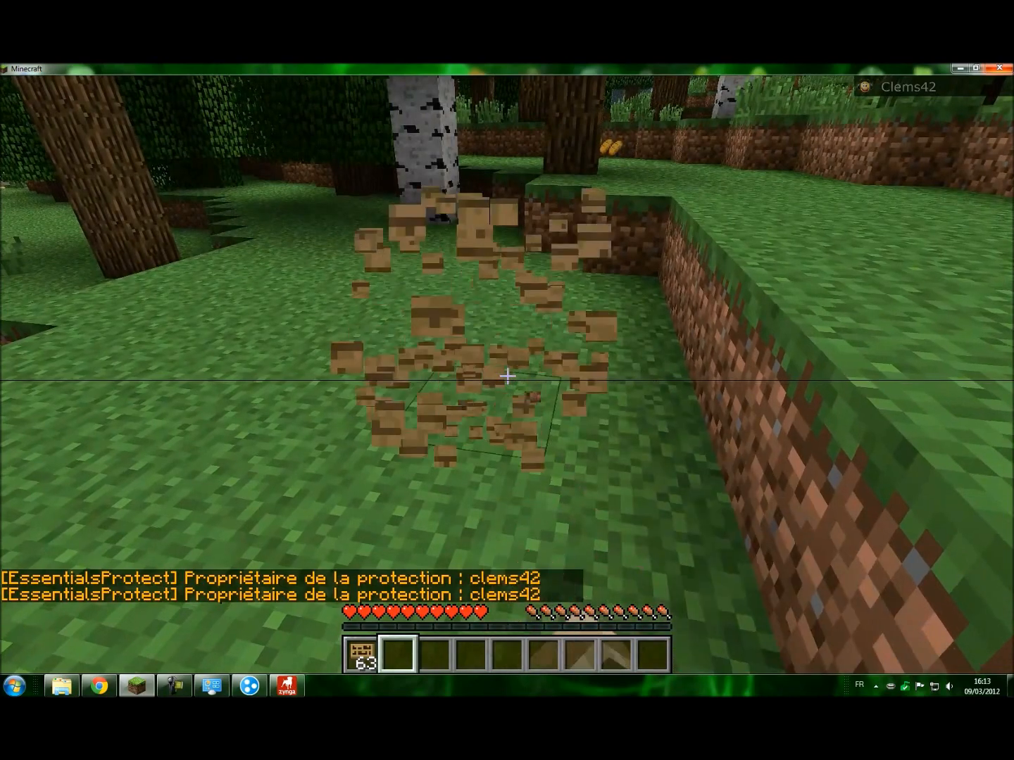
{"action": "key", "text": "w"}
{"action": "type", "text": "q"}
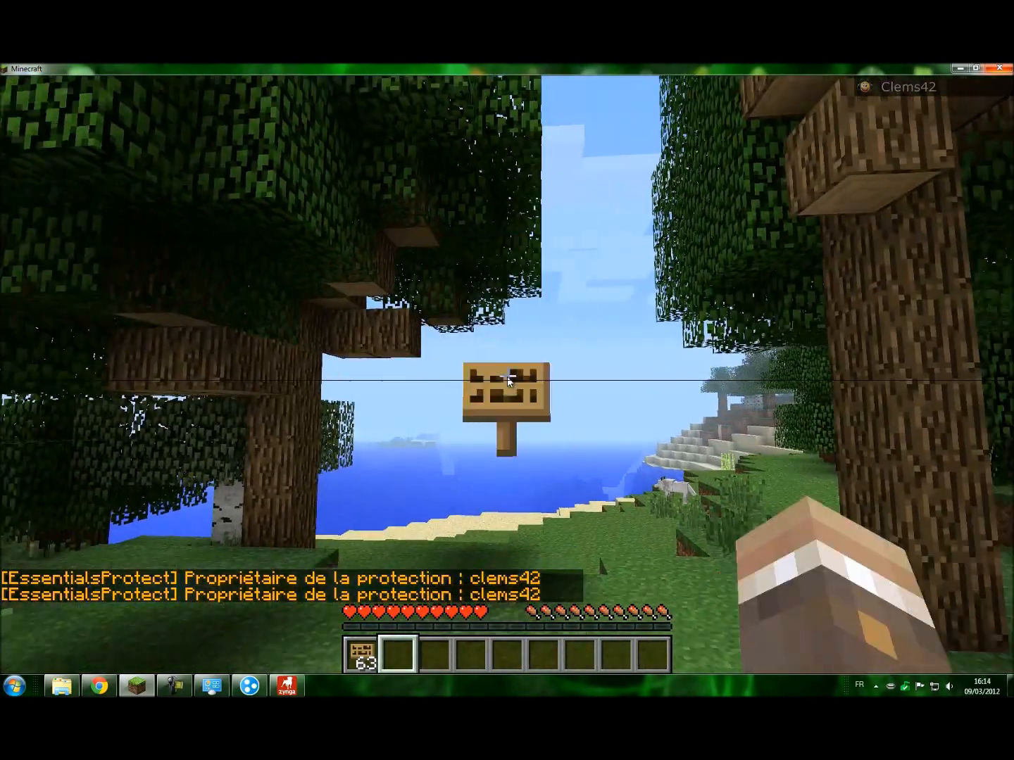
Teleport the player to the current spawn point with the spawn command.
{"action": "type", "text": "t/sp"}
{"action": "key", "text": "Return"}
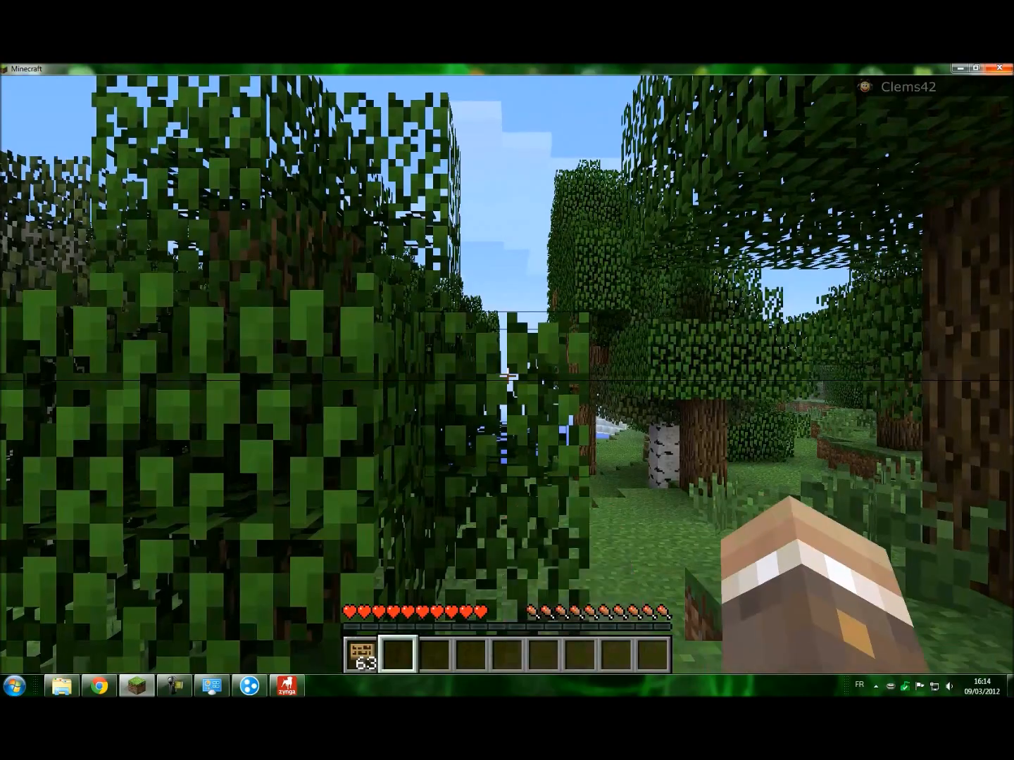
Walk to the grass clearing facing the sea and set the server's spawn point there with /setspawn.
{"action": "key", "text": "space"}
{"action": "key", "text": "d"}
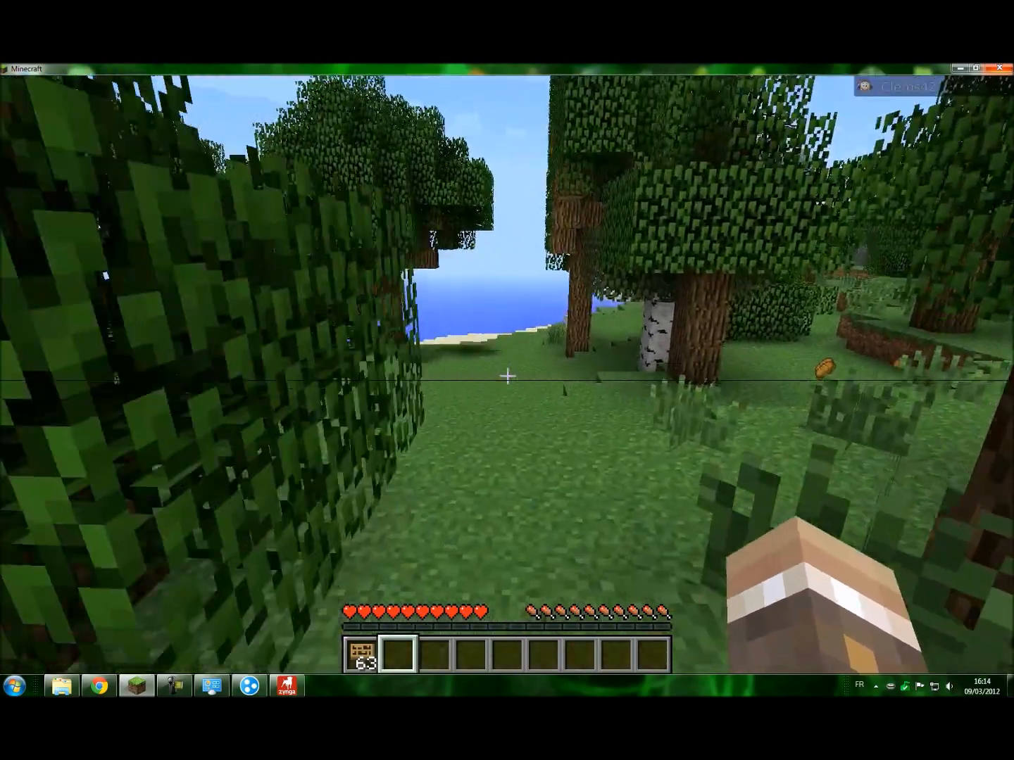
{"action": "key", "text": "space"}
{"action": "key", "text": "w"}
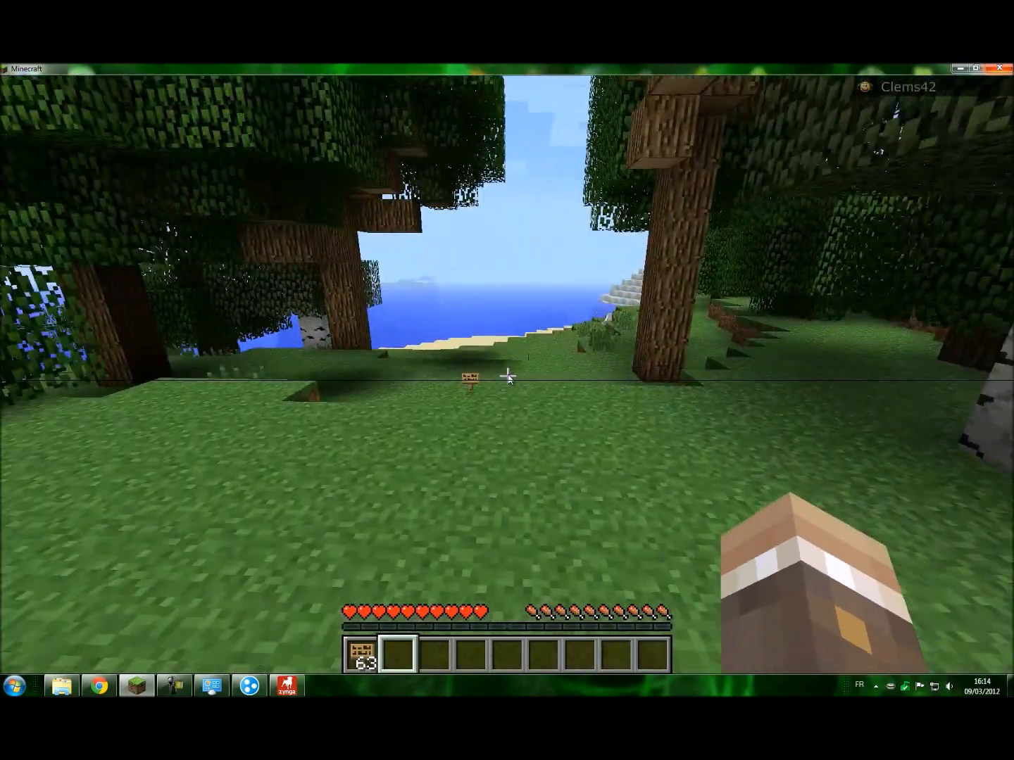
{"action": "key", "text": "slash"}
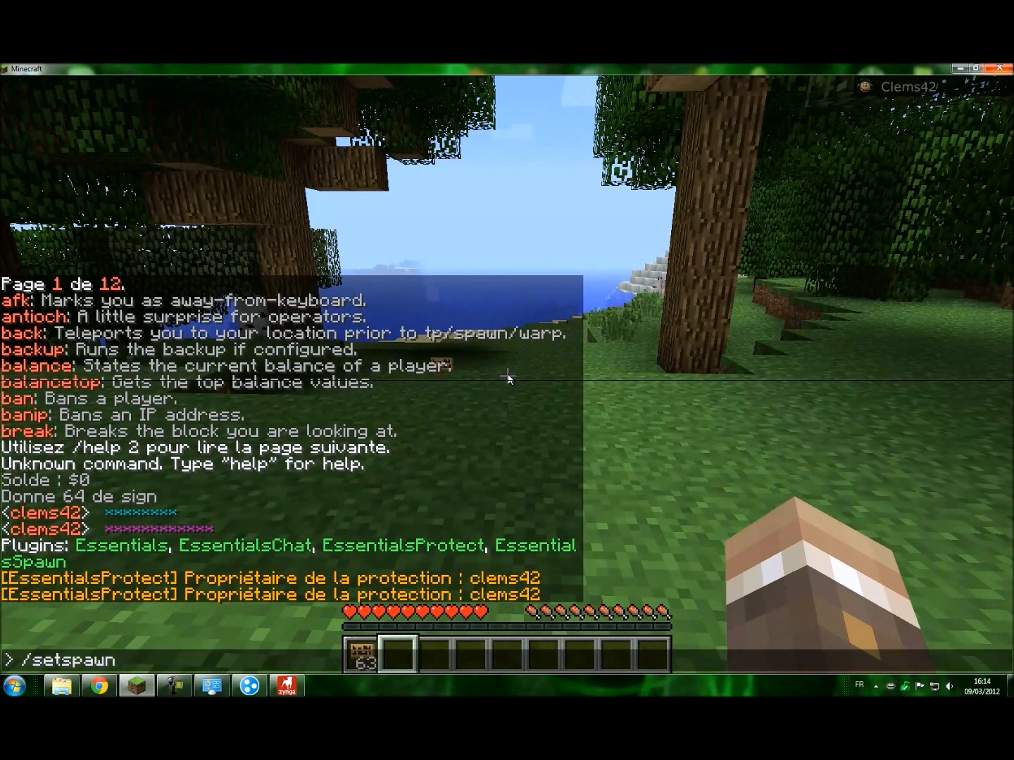
{"action": "key", "text": "Return"}
Walk away from the new spawn point and teleport back to it by chat command.
{"action": "key", "text": "w"}
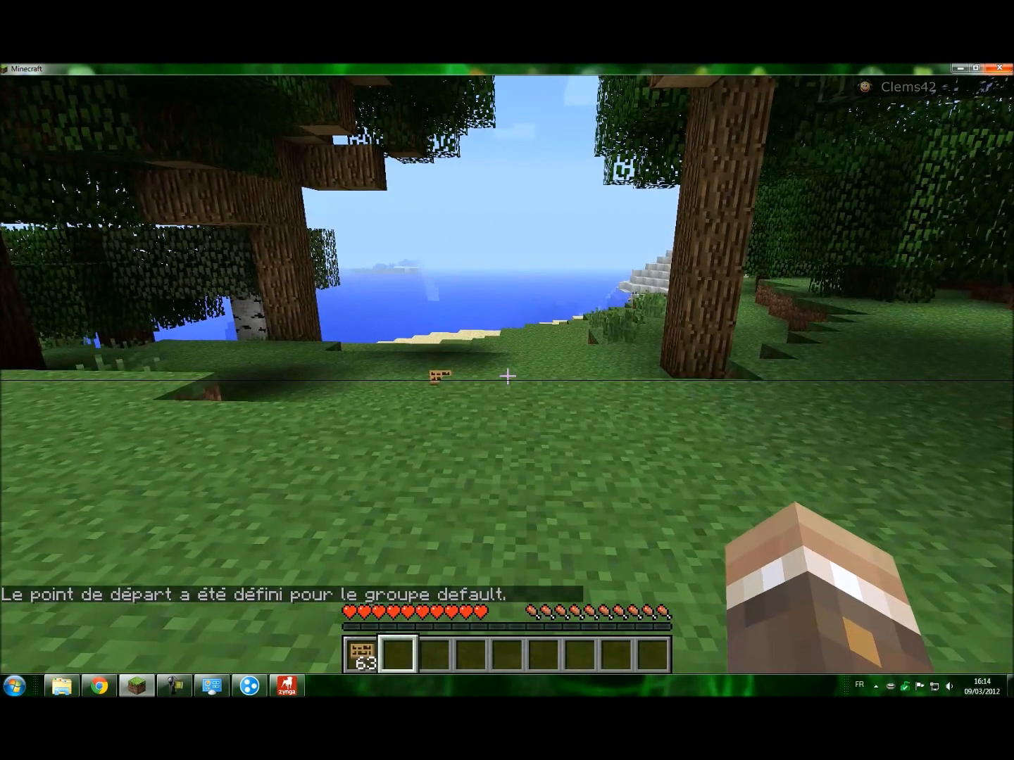
{"action": "key", "text": "w"}
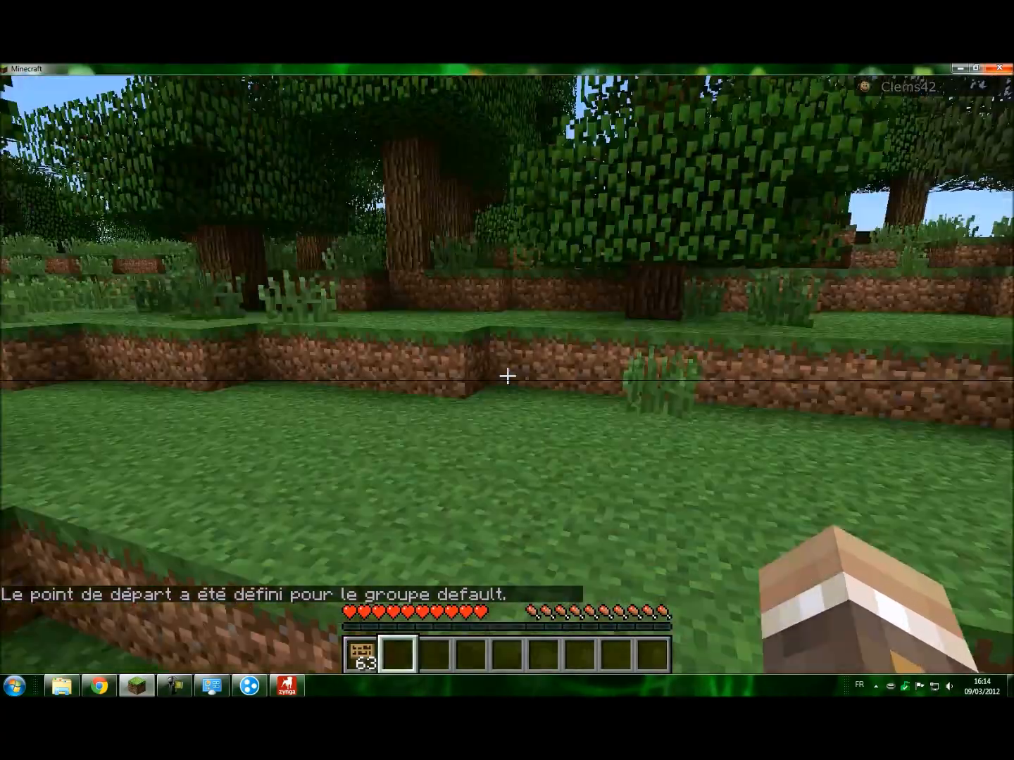
{"action": "key", "text": "w"}
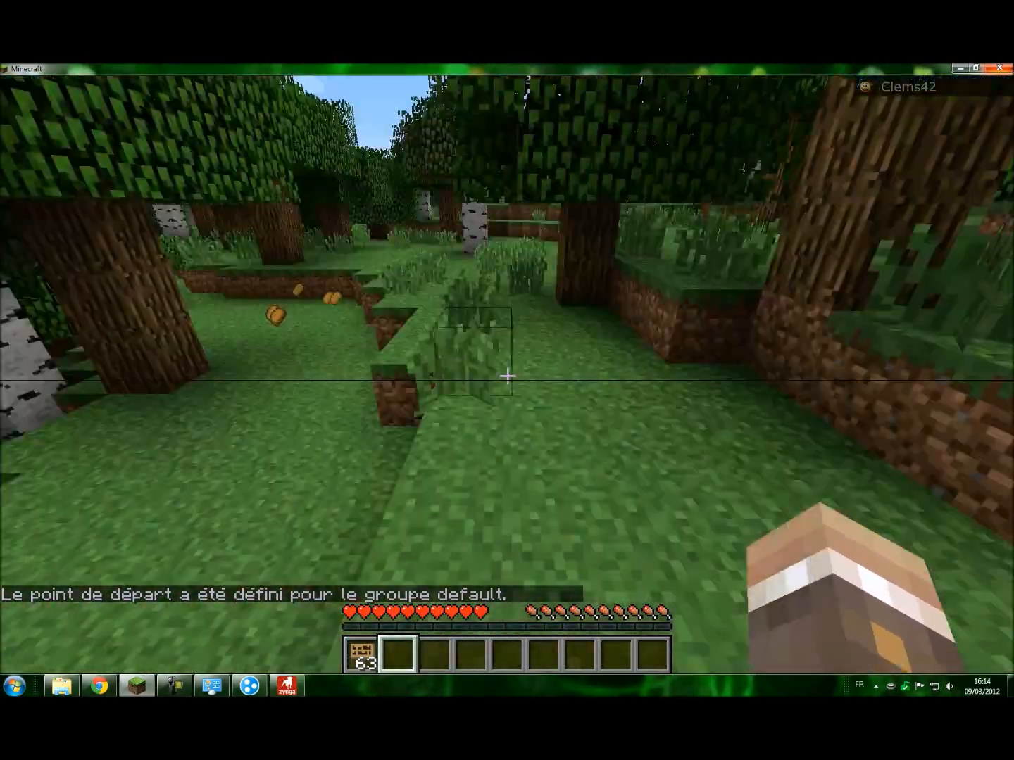
{"action": "key", "text": "w"}
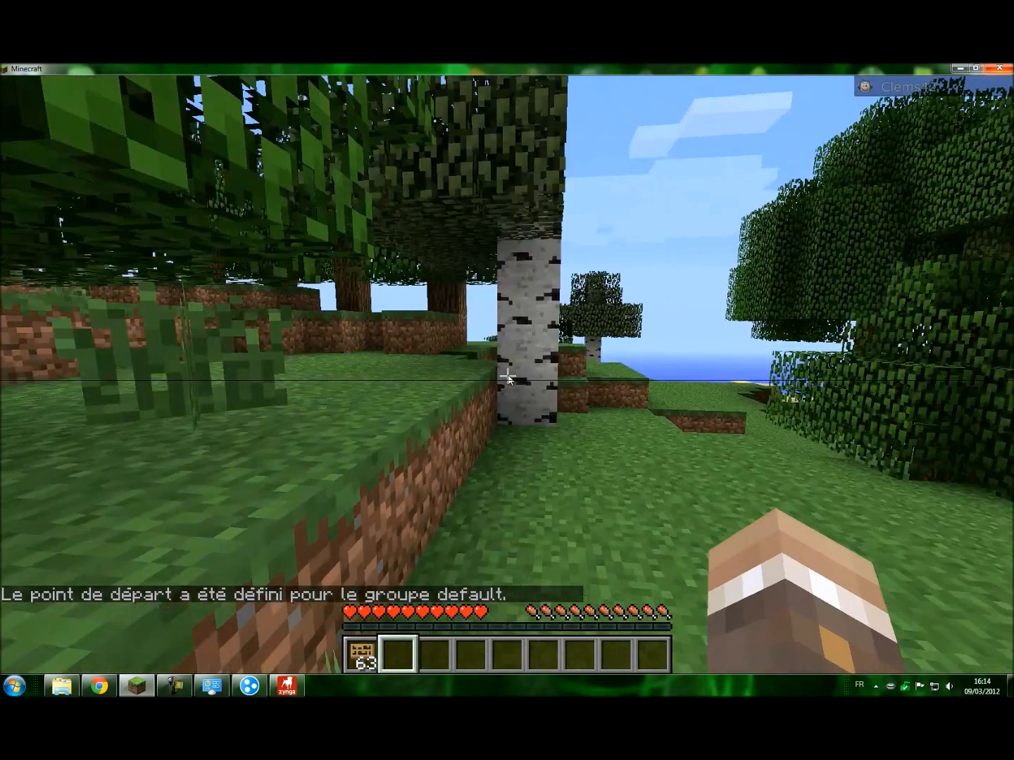
{"action": "key", "text": "t"}
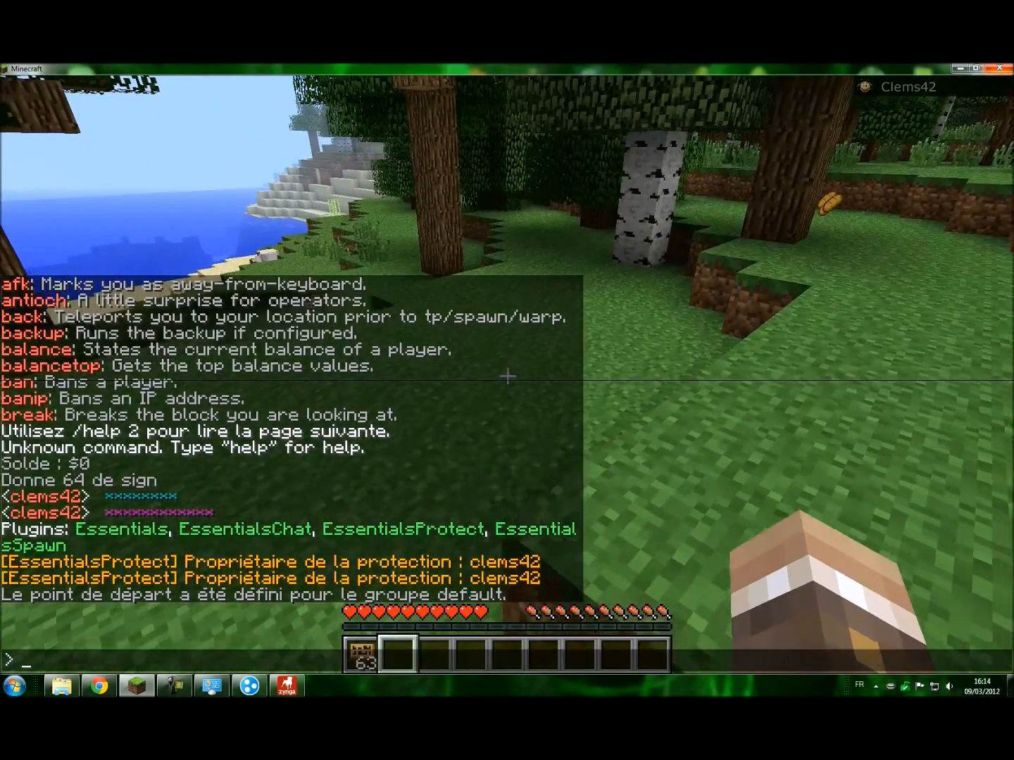
{"action": "key", "text": "Return"}
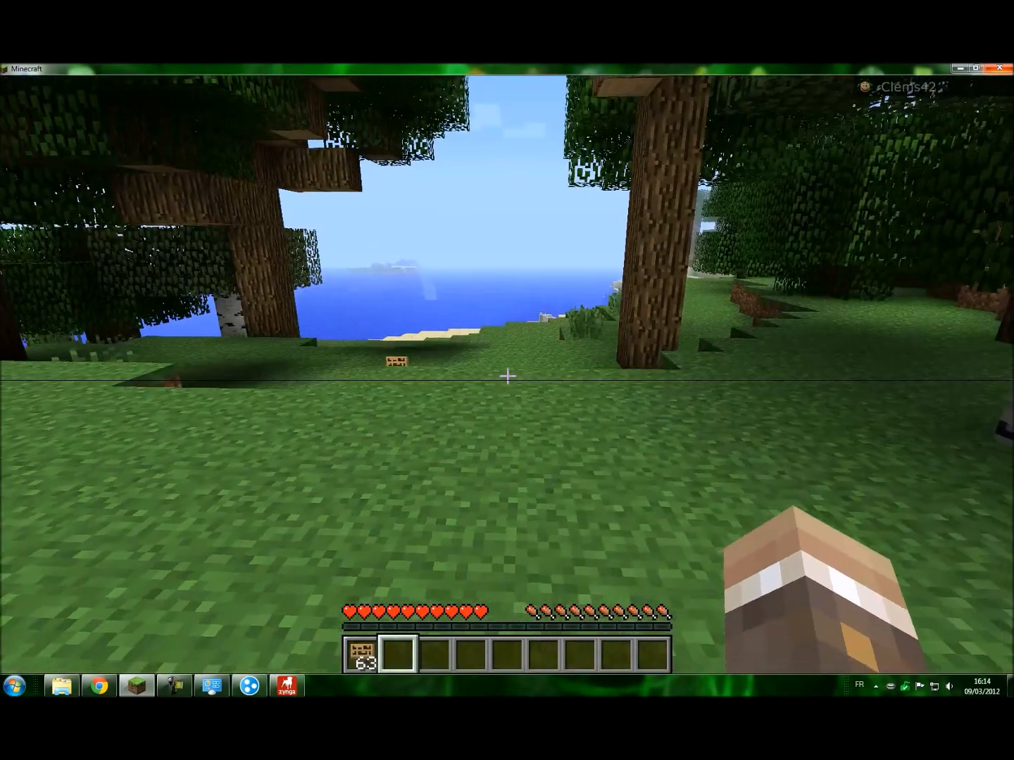
{"action": "key", "text": "t"}
{"action": "key", "text": "Escape"}
{"action": "type", "text": "tz"}
{"action": "key", "text": "Escape"}
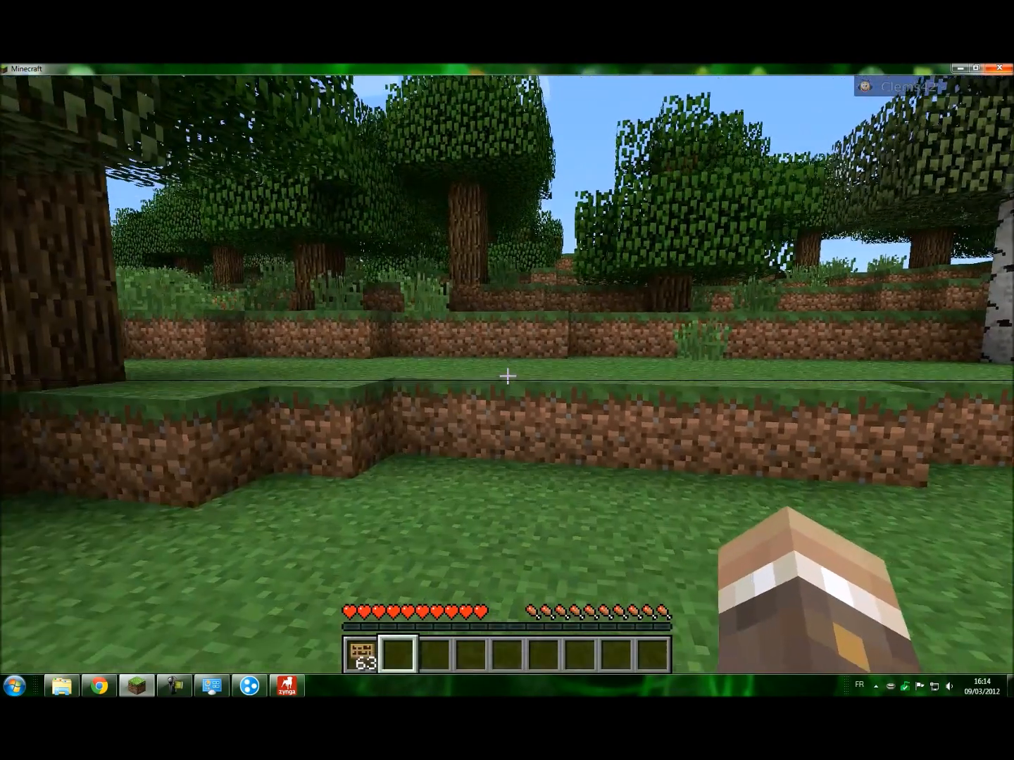
{"action": "key", "text": "z"}
{"action": "key", "text": "z"}
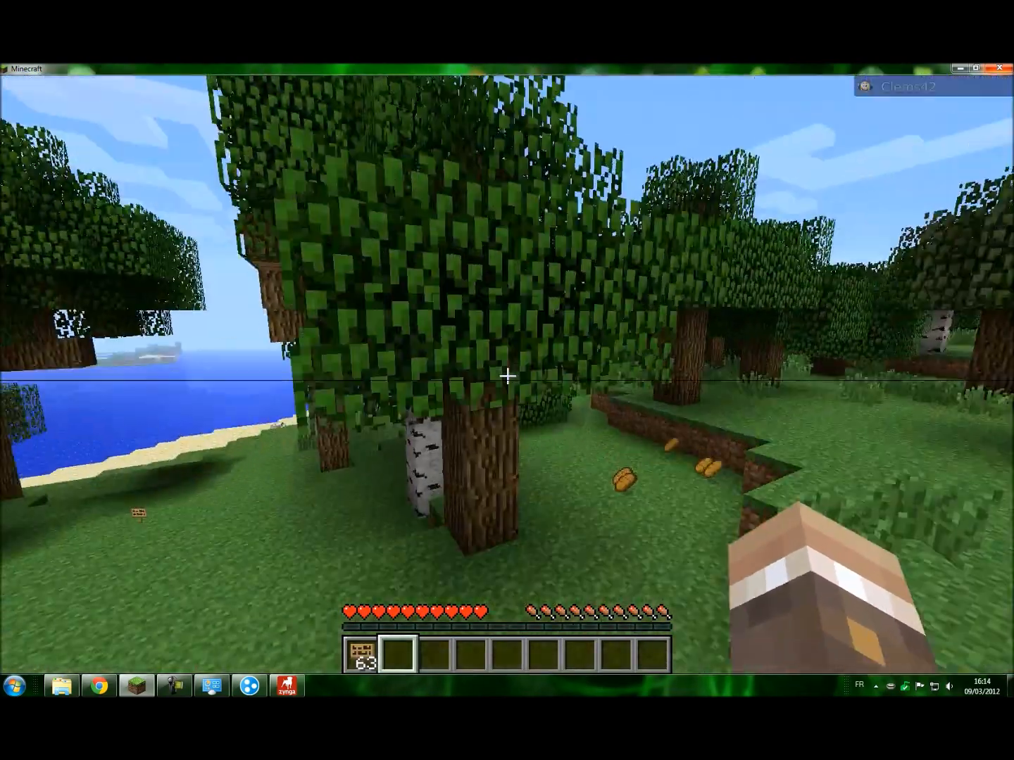
{"action": "key", "text": "z"}
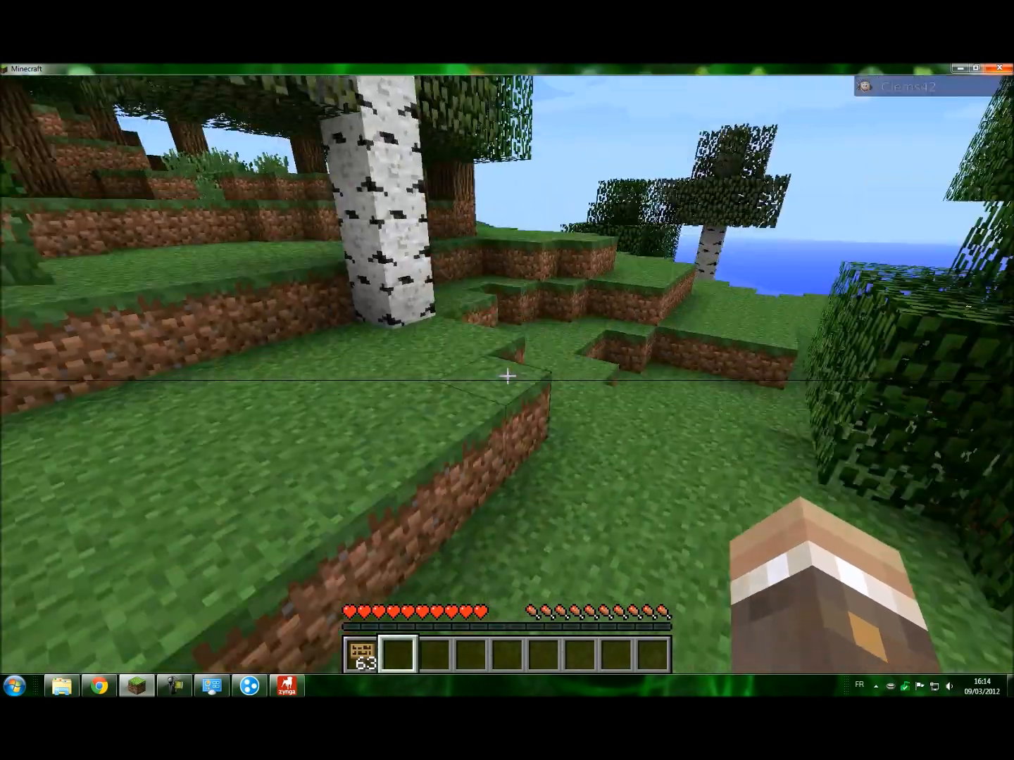
{"action": "key", "text": "z"}
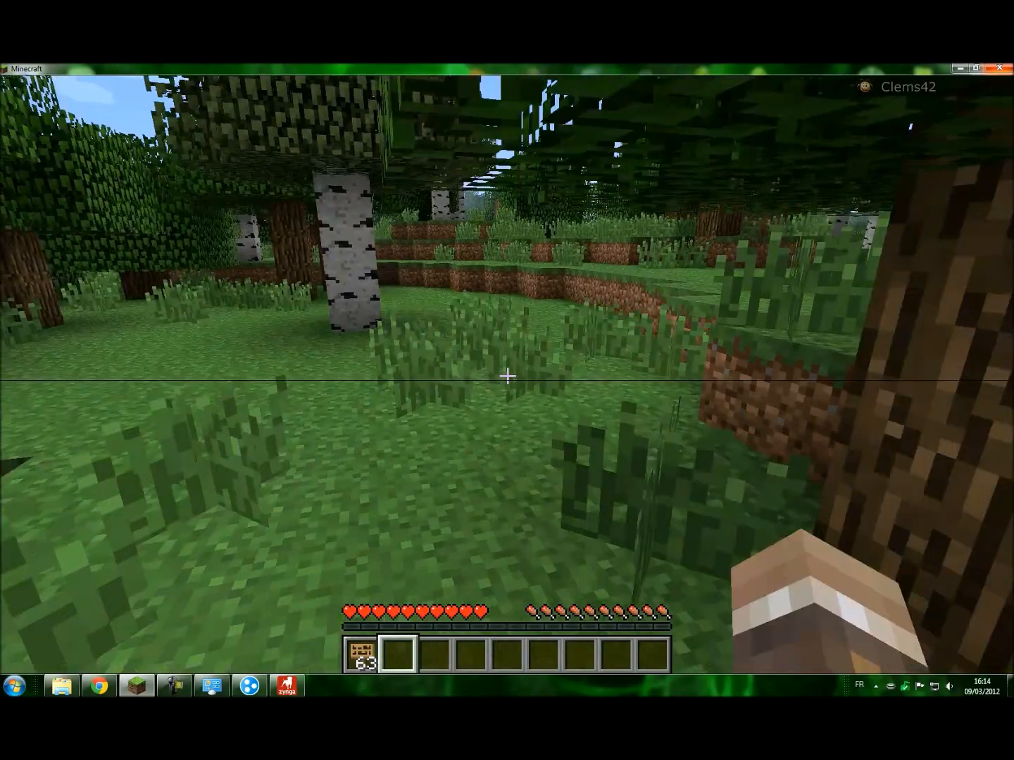
{"action": "key", "text": "z"}
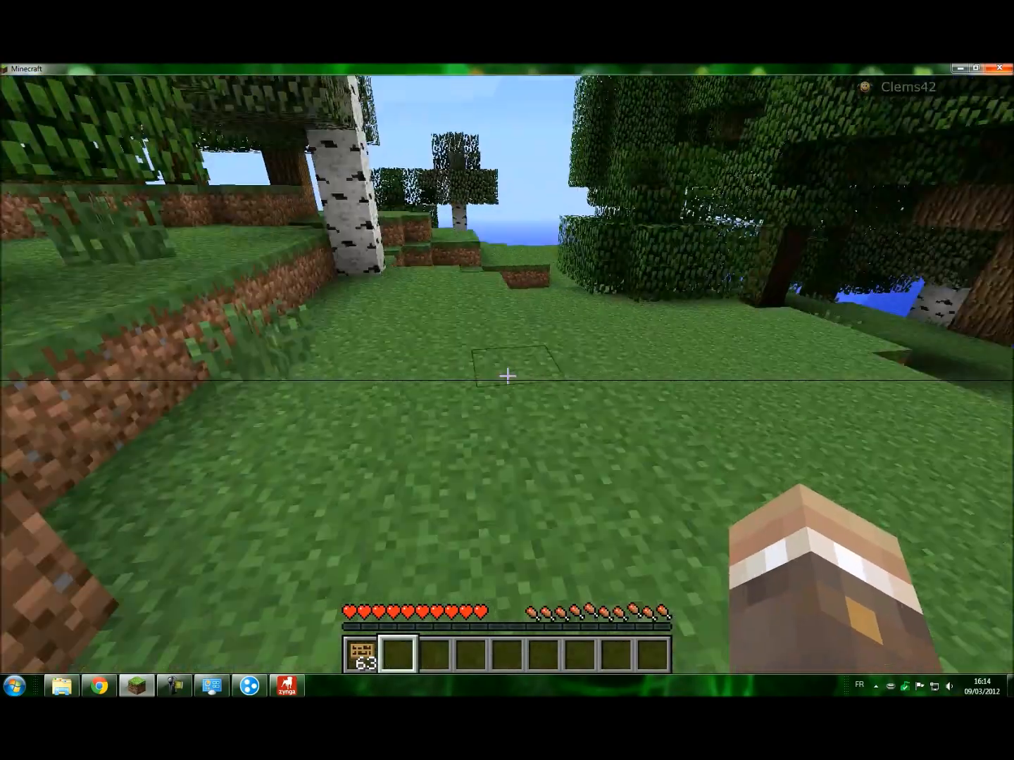
{"action": "key", "text": "z"}
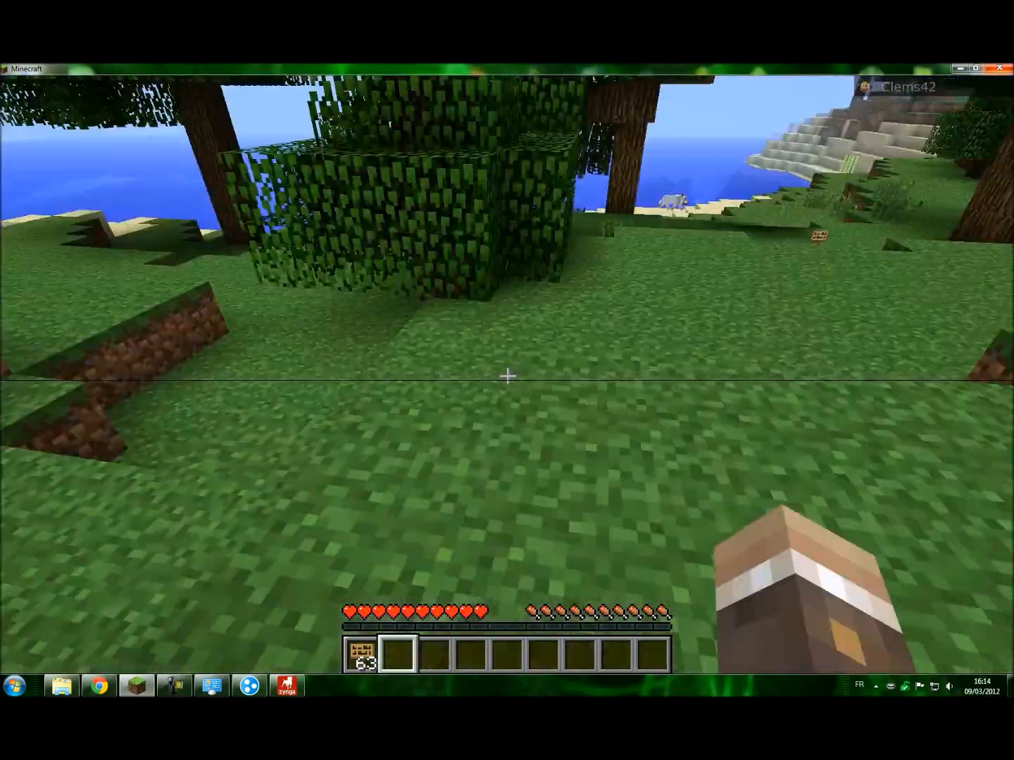
{"action": "key", "text": "z"}
{"action": "key", "text": "space"}
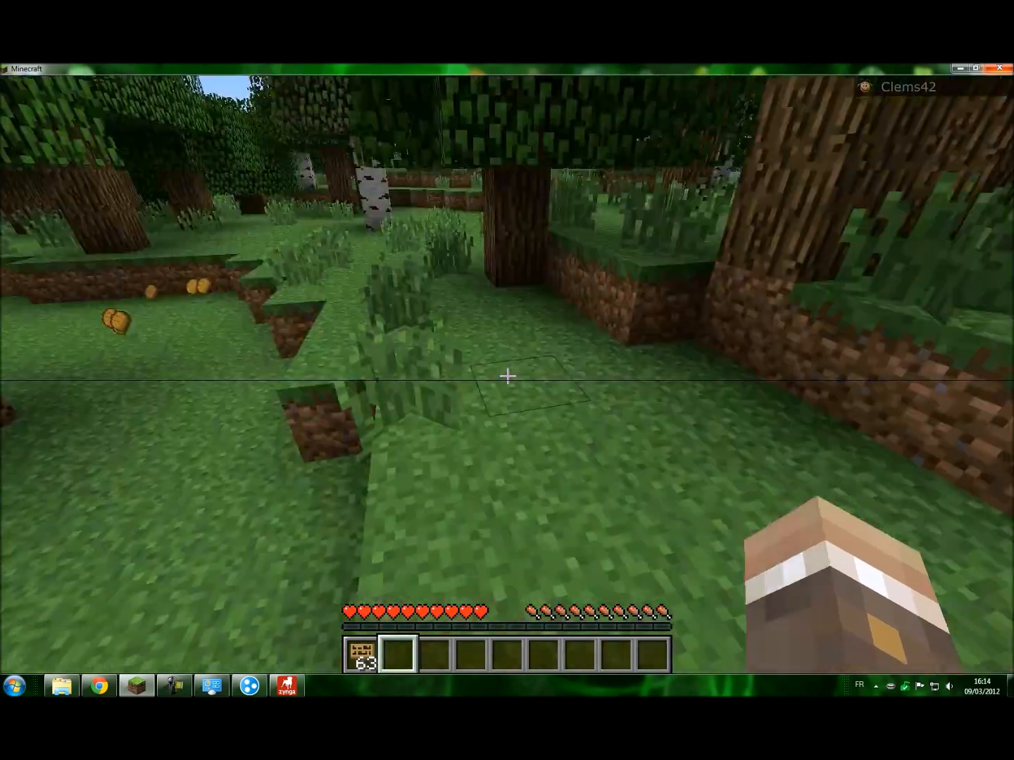